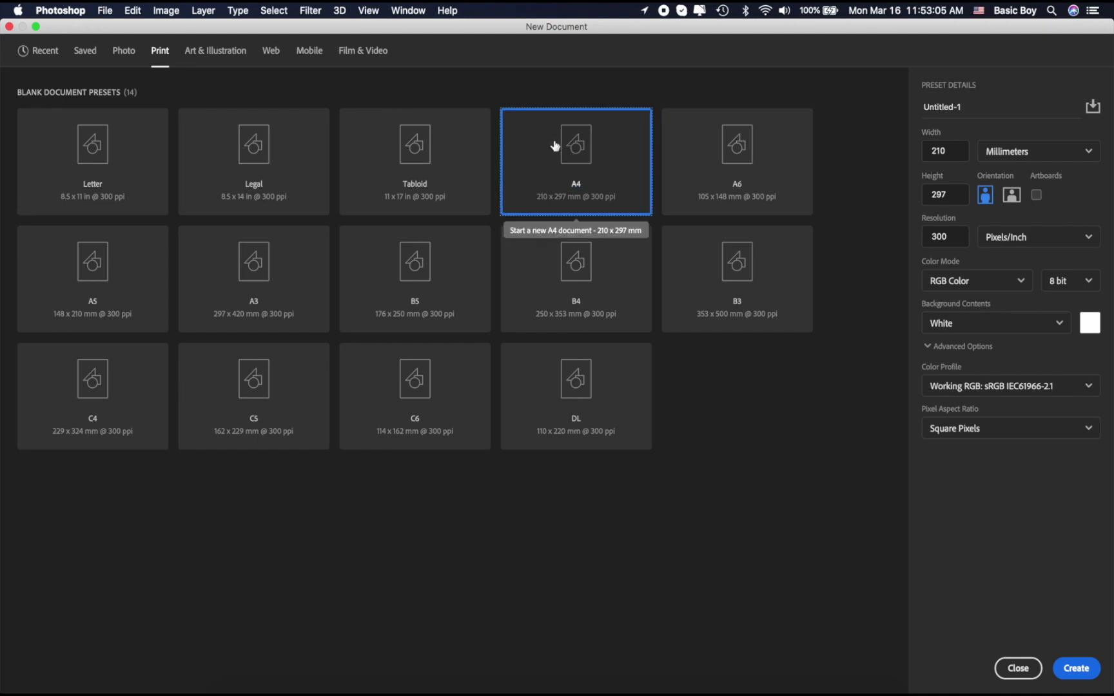
- Create a new A4 document, 210 x 297 mm at 300 pixels/inch, with RGB color and a white background
left_click(1076, 668)
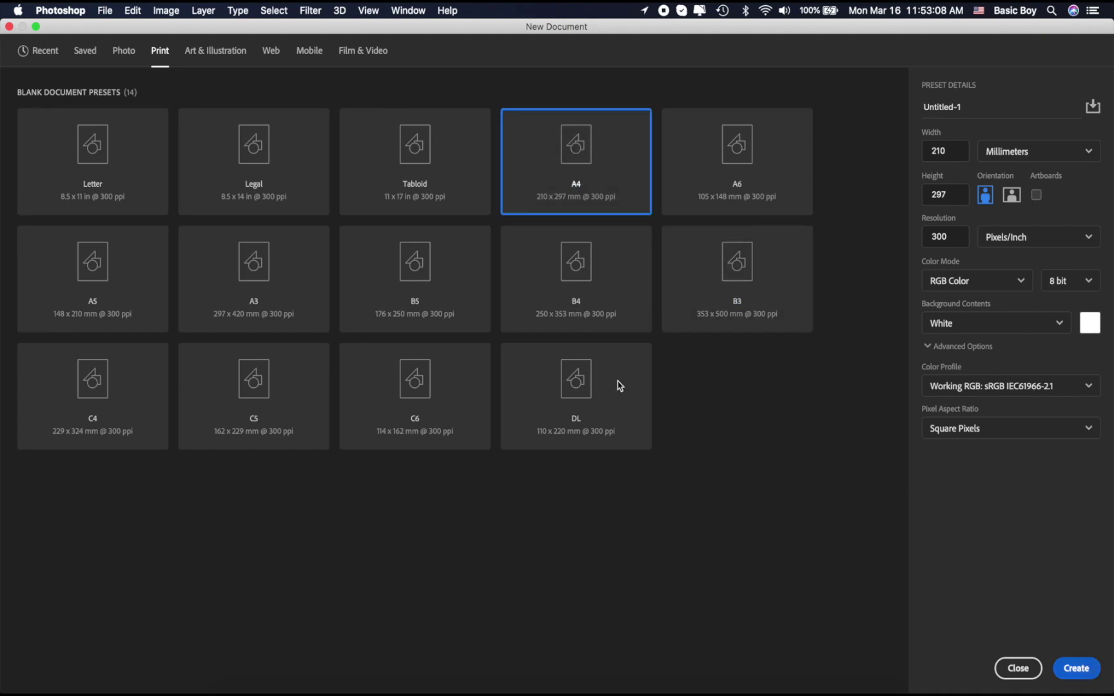
key("super+0")
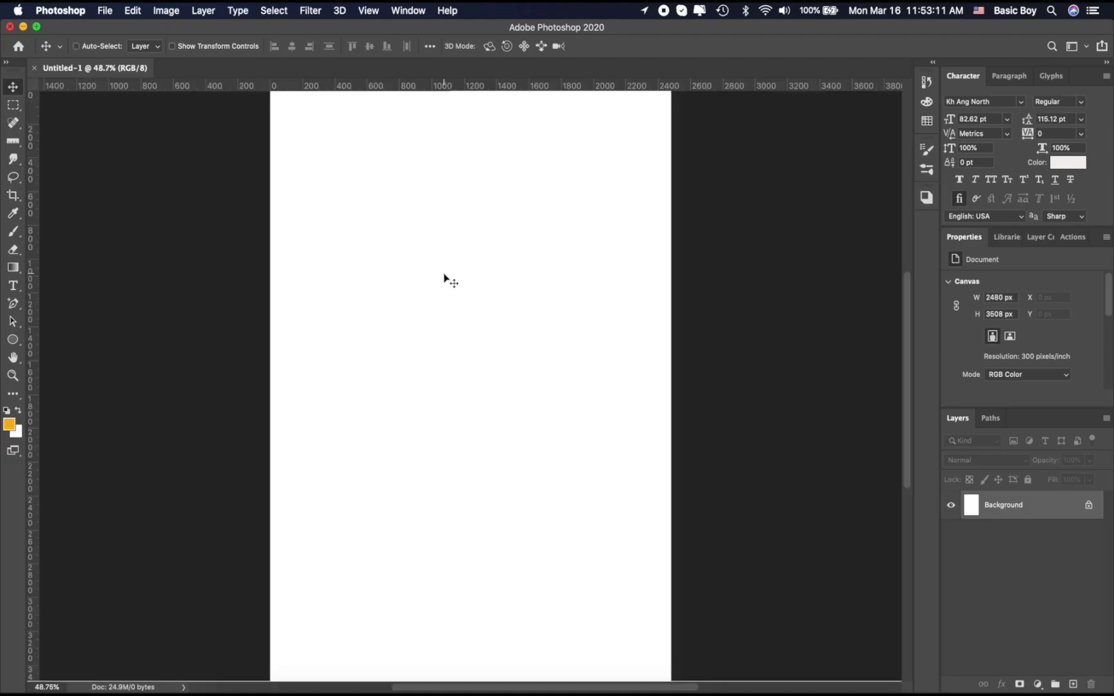
- Add a Solid Color fill layer in dark navy blue, 14223f, over the white background
left_click(1043, 686)
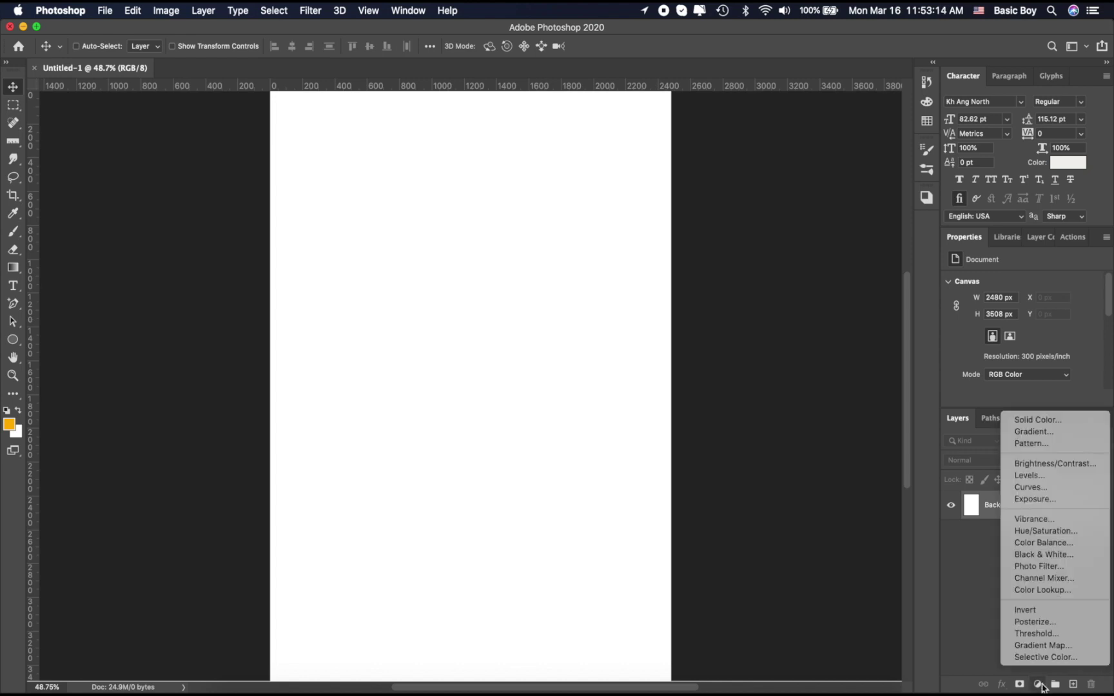
left_click(1023, 419)
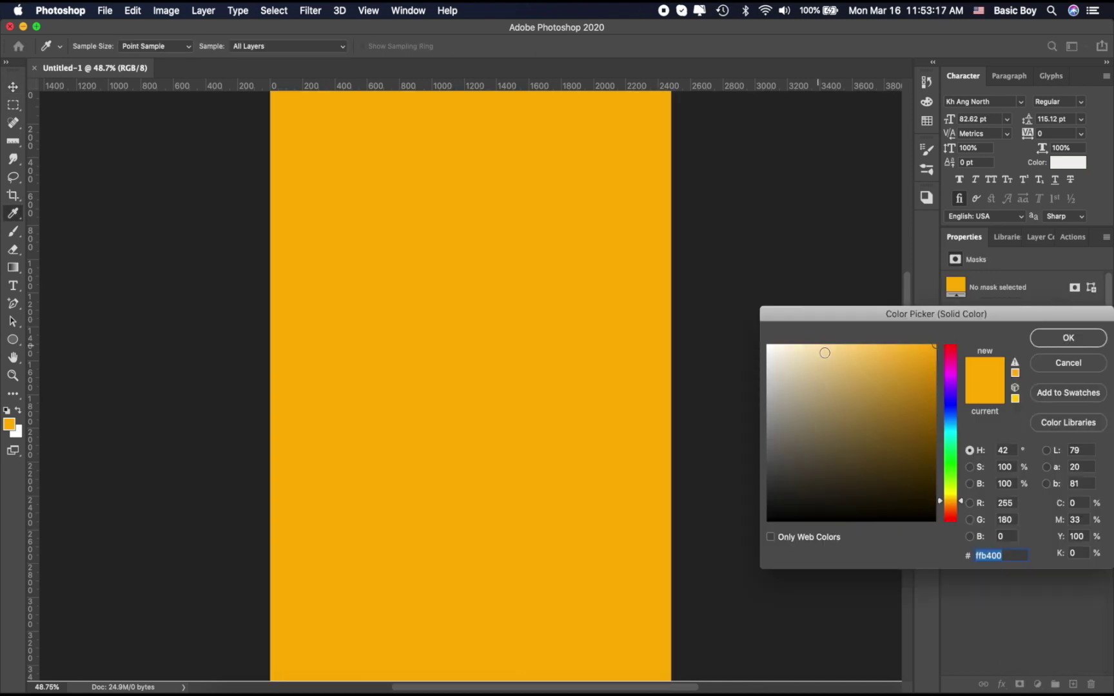
mouse_move(959, 506)
left_mouse_down()
mouse_move(953, 393)
mouse_move(955, 408)
left_mouse_up()
left_click(886, 491)
mouse_move(886, 492)
left_mouse_down()
mouse_move(850, 479)
mouse_move(858, 483)
left_mouse_up()
left_click_drag(961, 411, 961, 408)
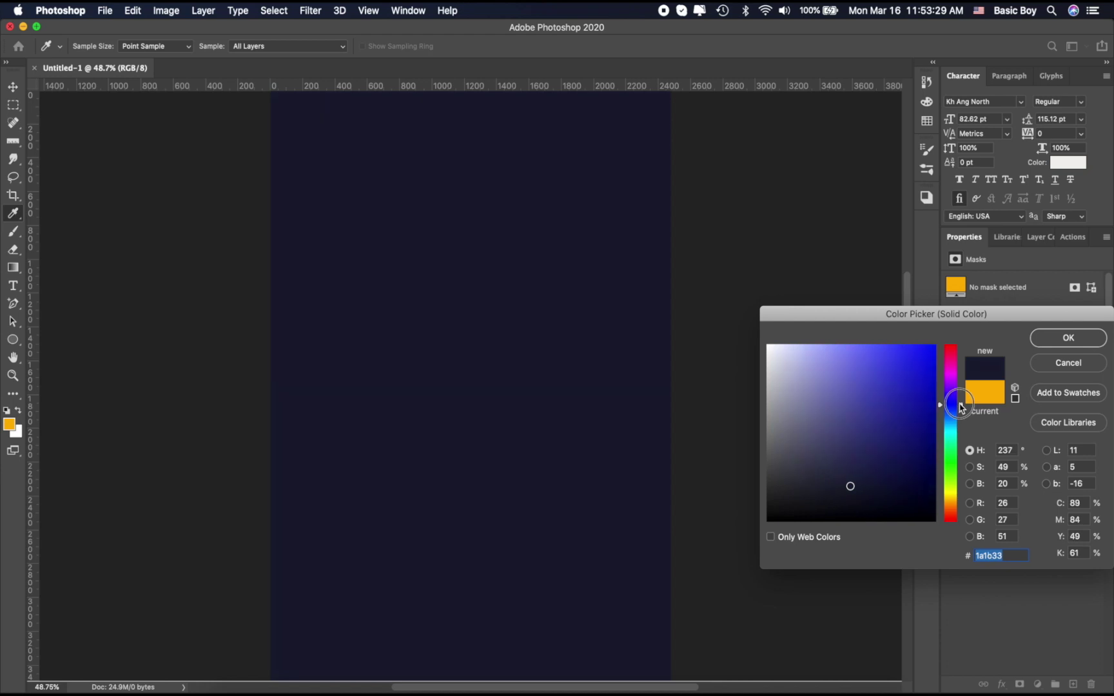
mouse_move(891, 474)
left_mouse_down()
mouse_move(868, 488)
mouse_move(843, 470)
left_mouse_up()
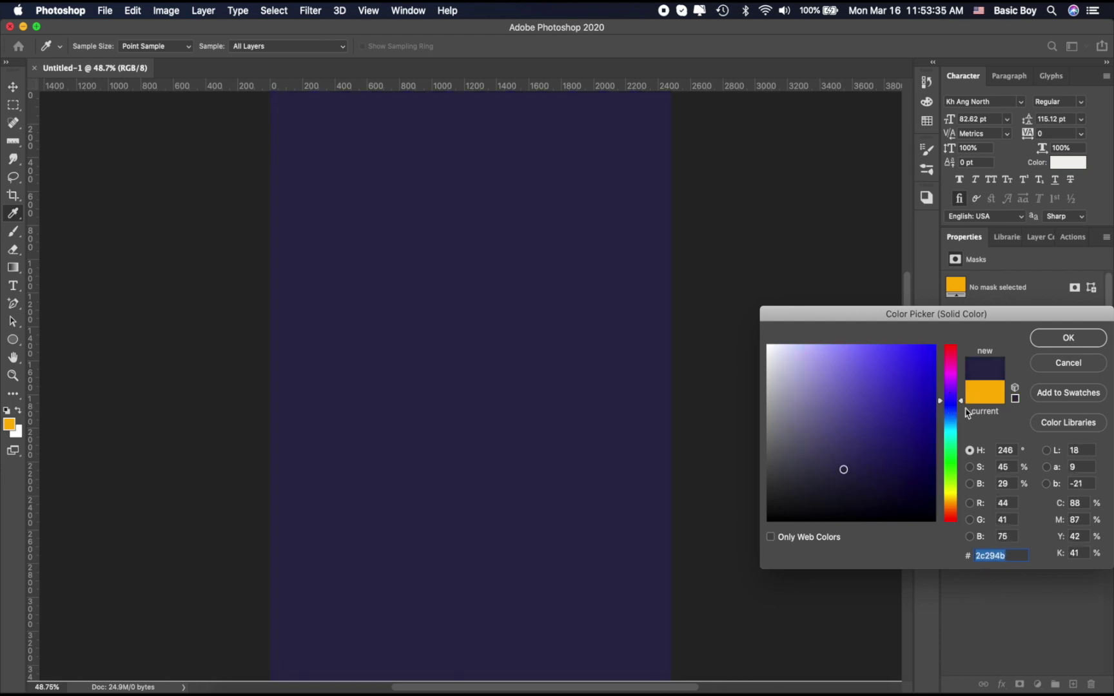
left_click_drag(961, 416, 958, 410)
mouse_move(880, 445)
left_mouse_down()
mouse_move(888, 463)
mouse_move(892, 455)
left_mouse_up()
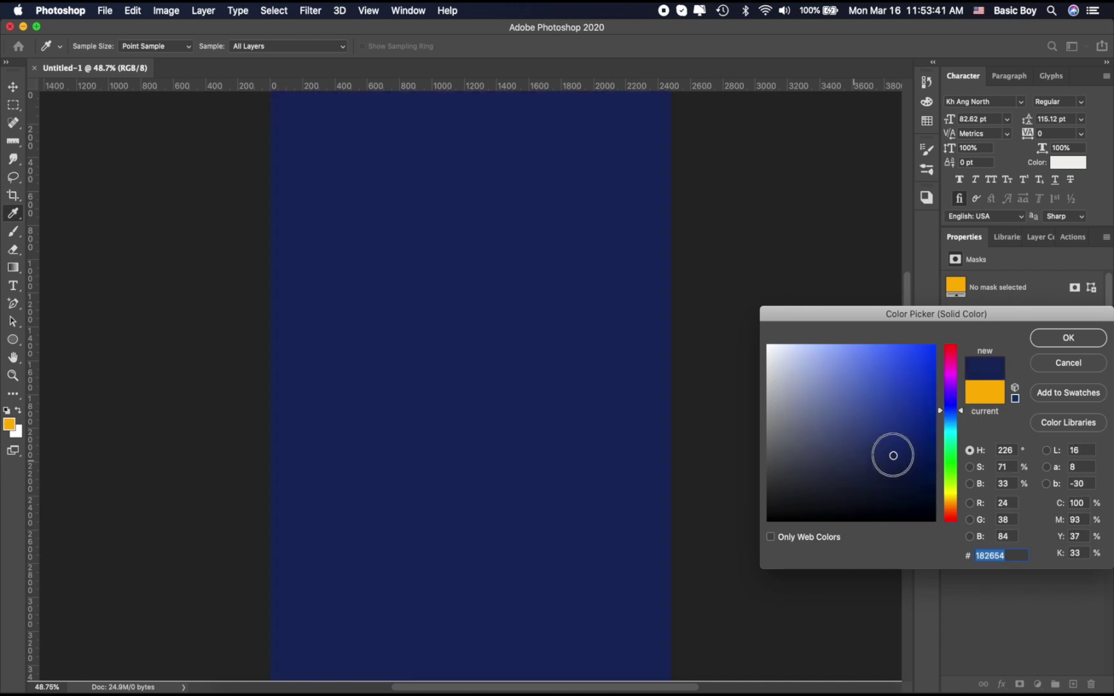
left_click_drag(960, 413, 961, 413)
mouse_move(881, 465)
left_mouse_down()
mouse_move(871, 456)
mouse_move(881, 477)
left_mouse_up()
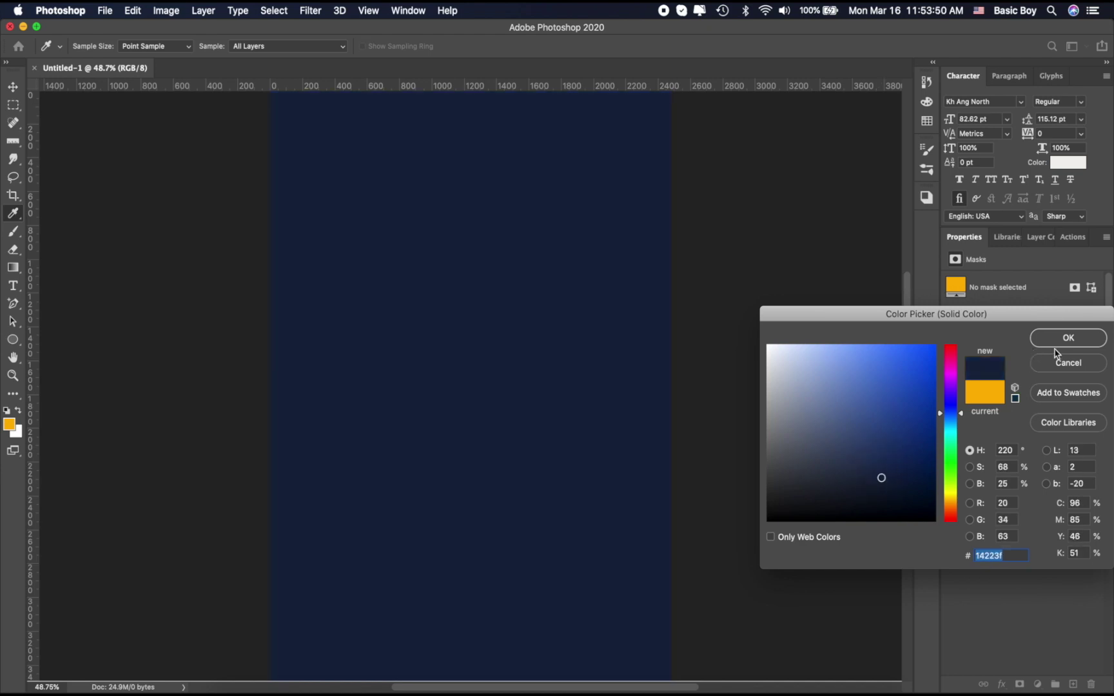
left_click(1059, 339)
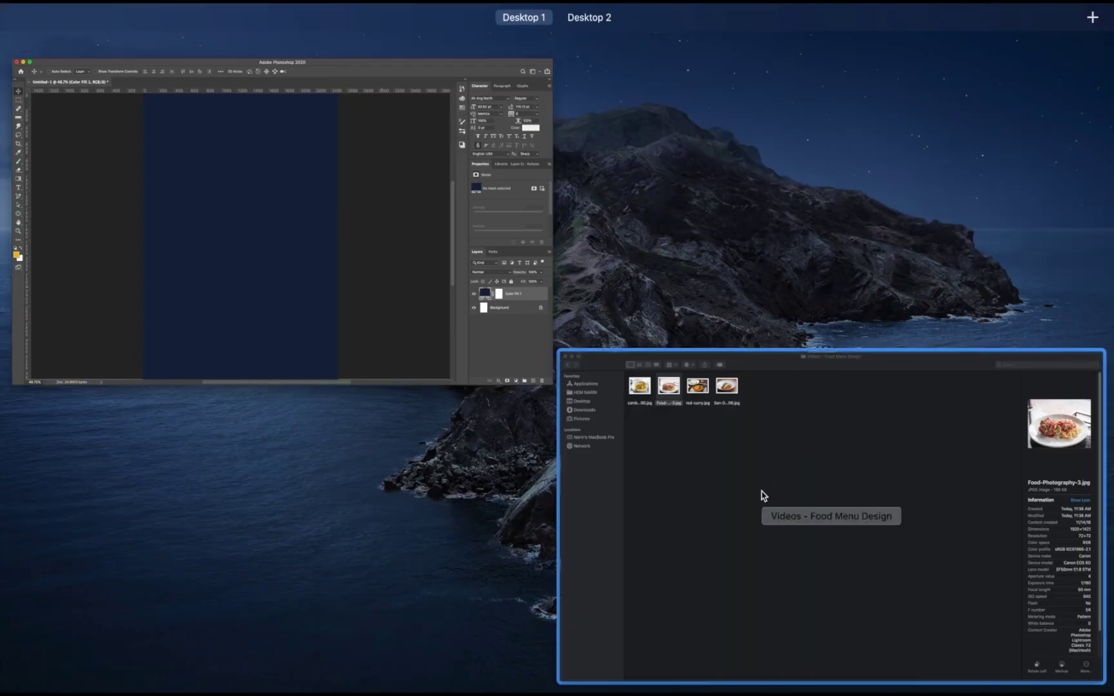
- Place Food-Photography-3.jpg from the Food Menu Design folder into the document at its fitted, full-page width
left_click(762, 495)
left_click_drag(245, 125, 448, 279)
key("super+Tab")
scroll(489, 342, "up", 1)
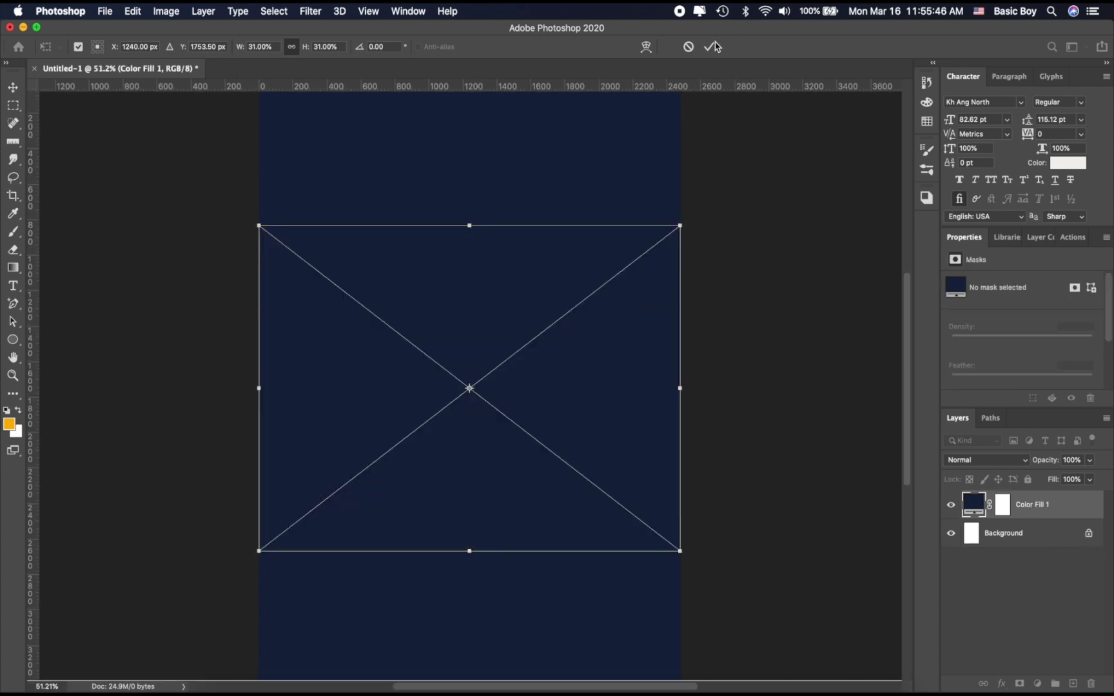
left_click(711, 45)
- Draw an ellipse about 2263 x 1358 px around the spaghetti plate with the Ellipse tool, without fill or stroke
scroll(406, 380, "up", 1)
scroll(406, 380, "up", 3)
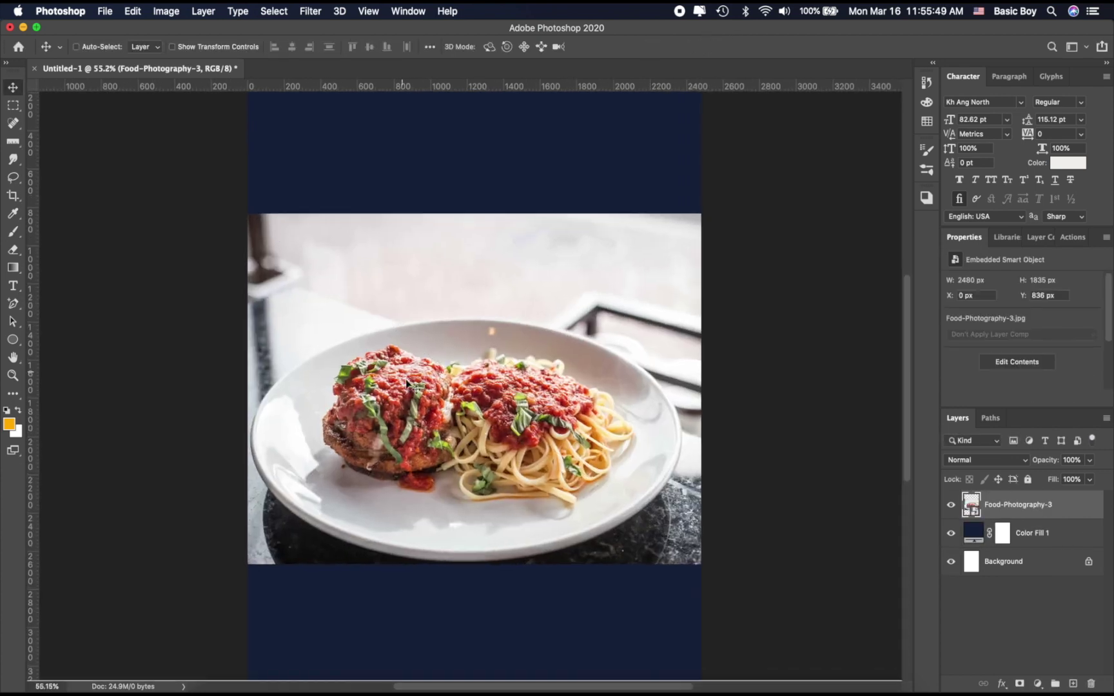
left_click(12, 342)
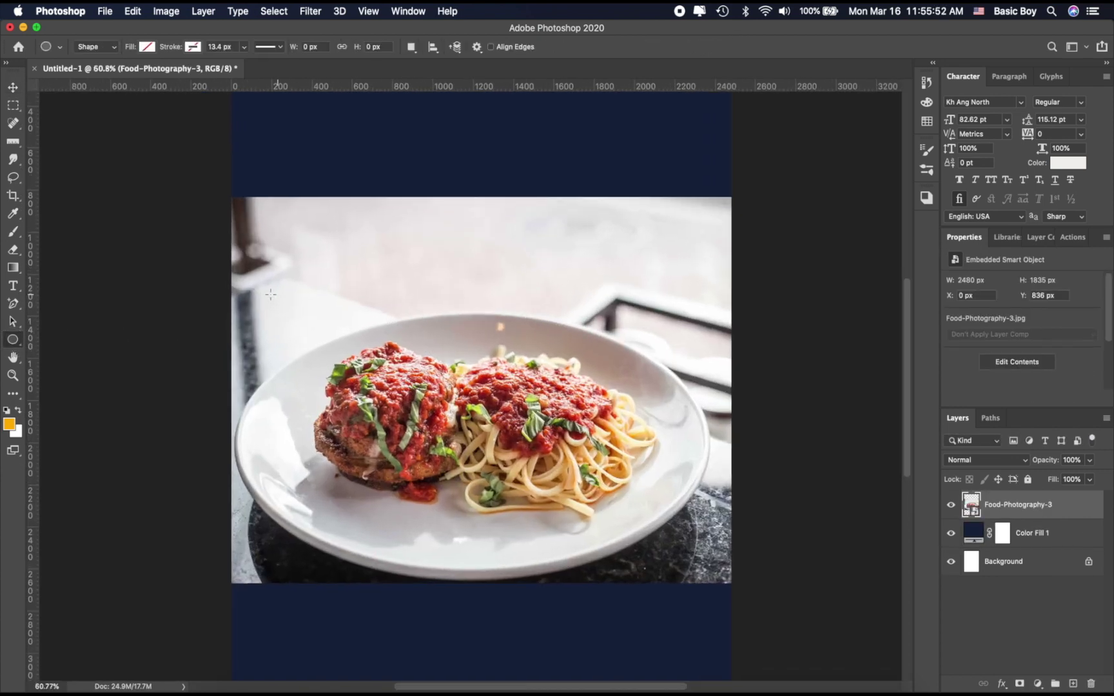
left_click_drag(254, 293, 710, 579)
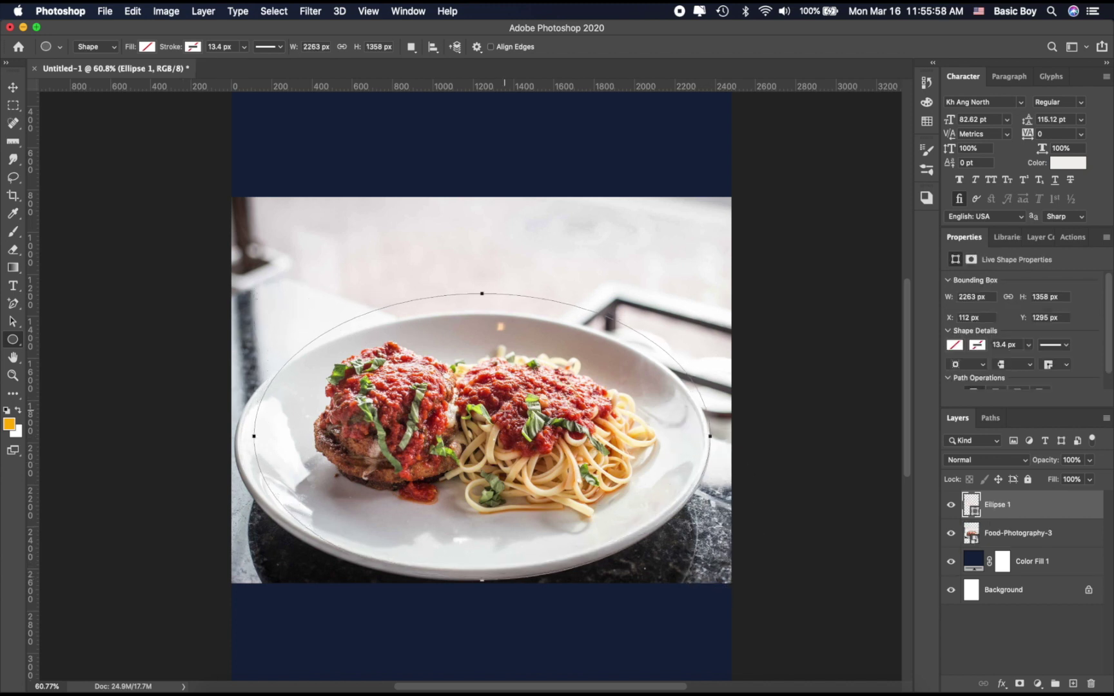
- Transform the ellipse to about 2353 x 1267 px so its outline follows the plate's rim
scroll(505, 411, "up", 1)
key("super+t")
left_click_drag(238, 437, 217, 438)
left_click_drag(468, 596, 469, 584)
scroll(419, 461, "up", 2)
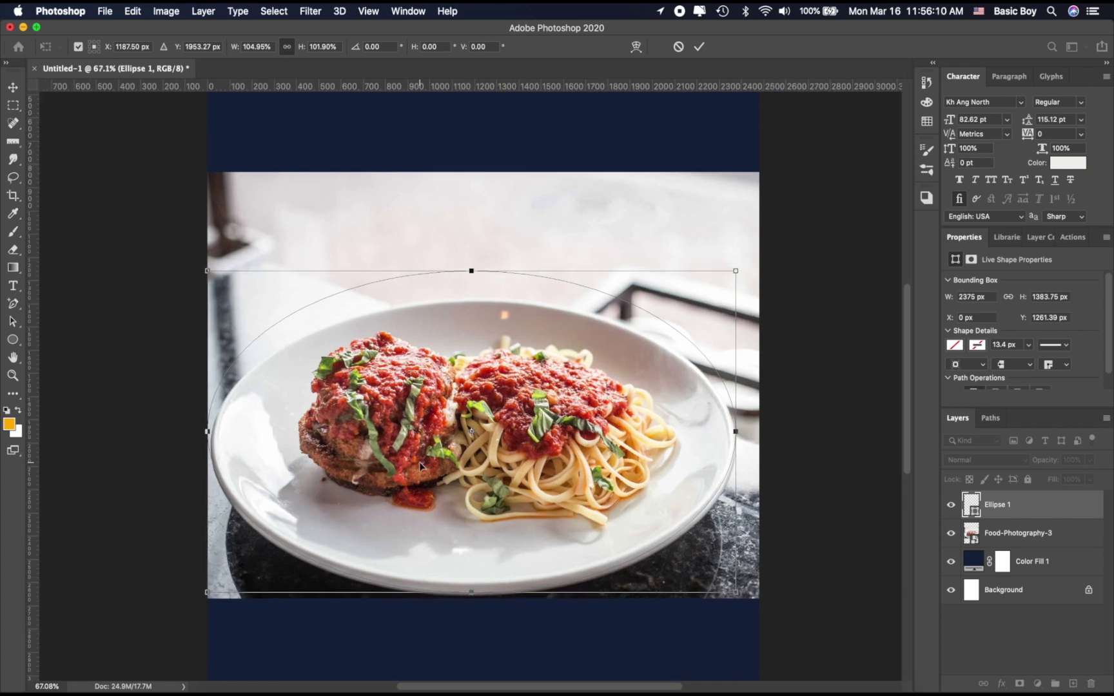
left_click_drag(472, 271, 479, 293)
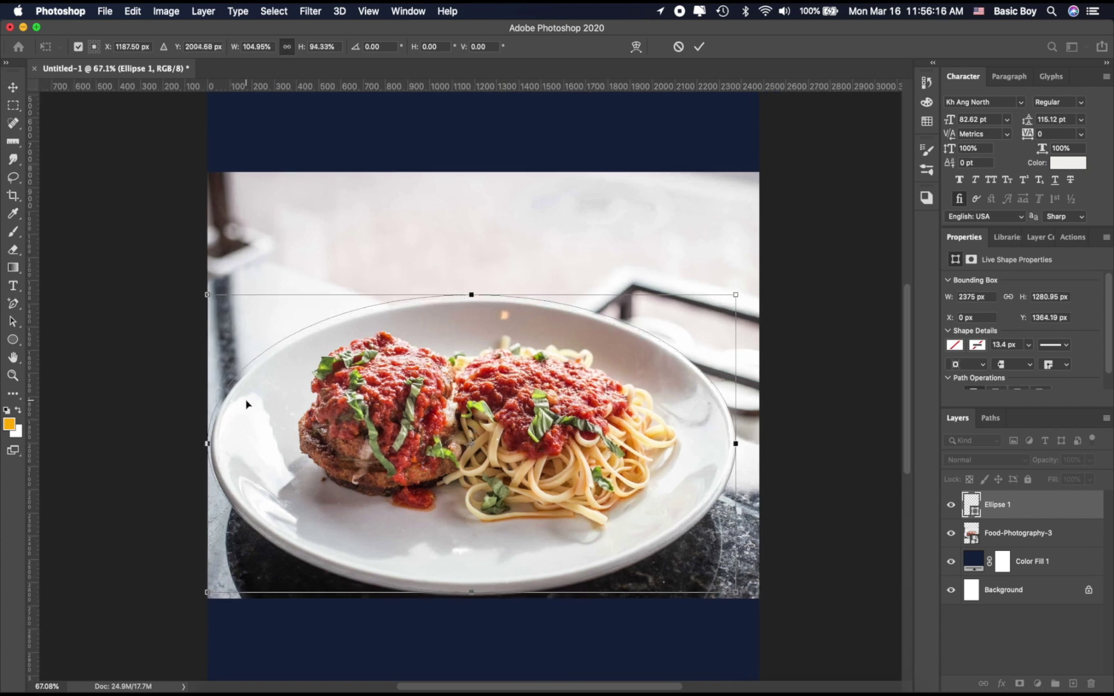
scroll(246, 404, "up", 1)
left_click_drag(204, 447, 214, 446)
scroll(209, 450, "up", 4)
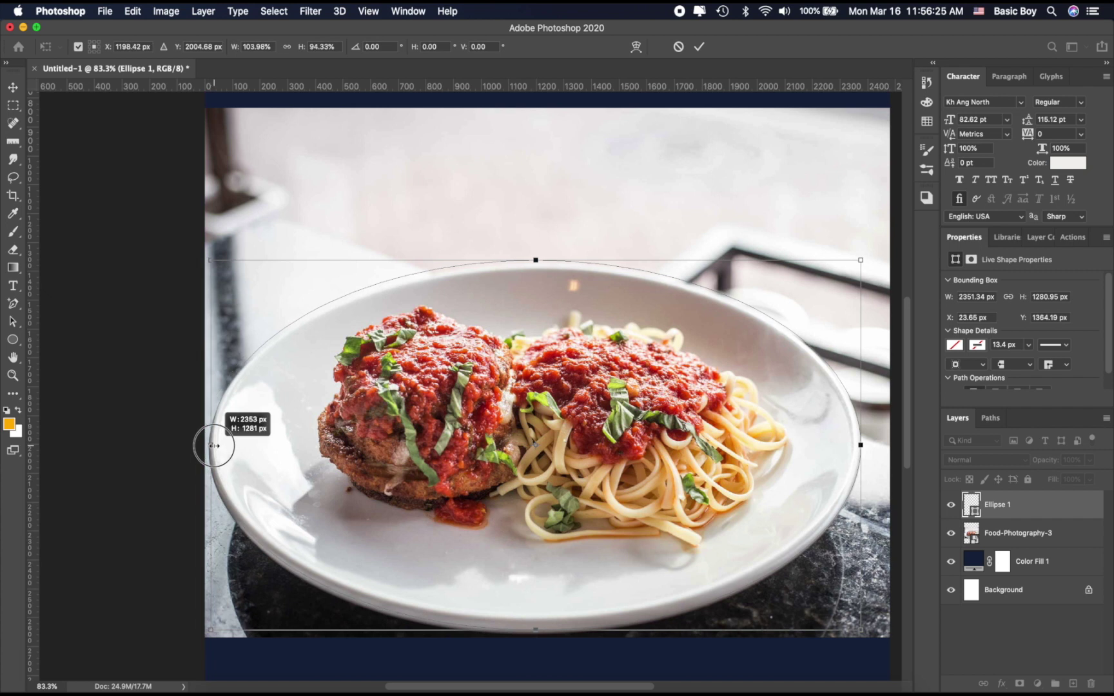
left_click_drag(535, 261, 536, 263)
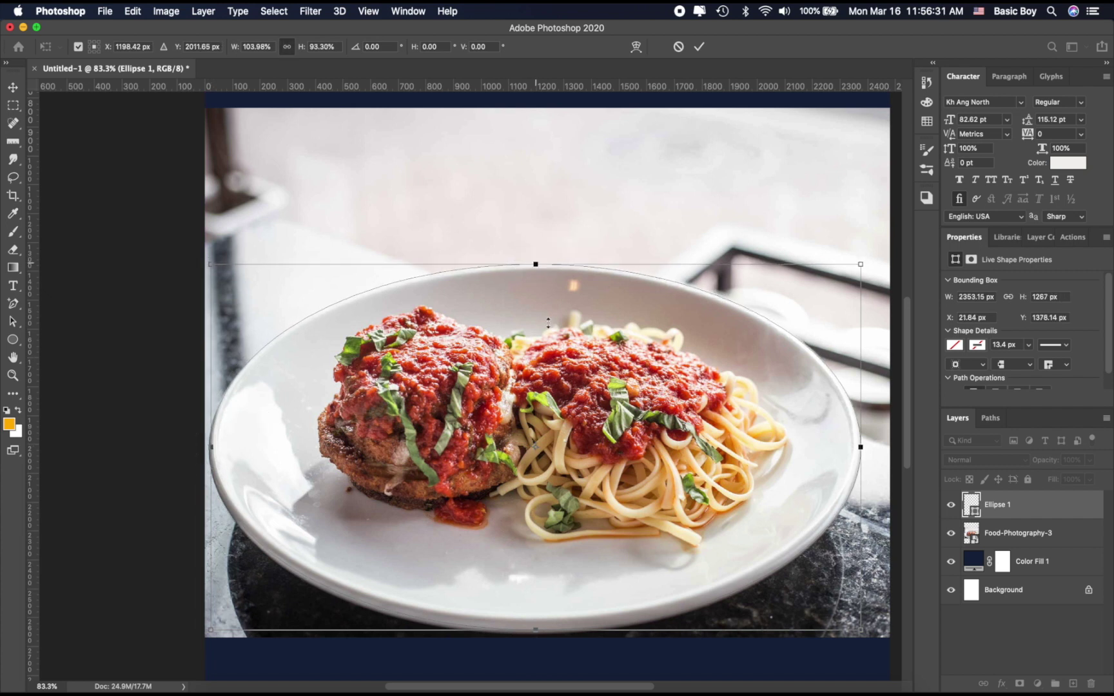
scroll(547, 327, "down", 2)
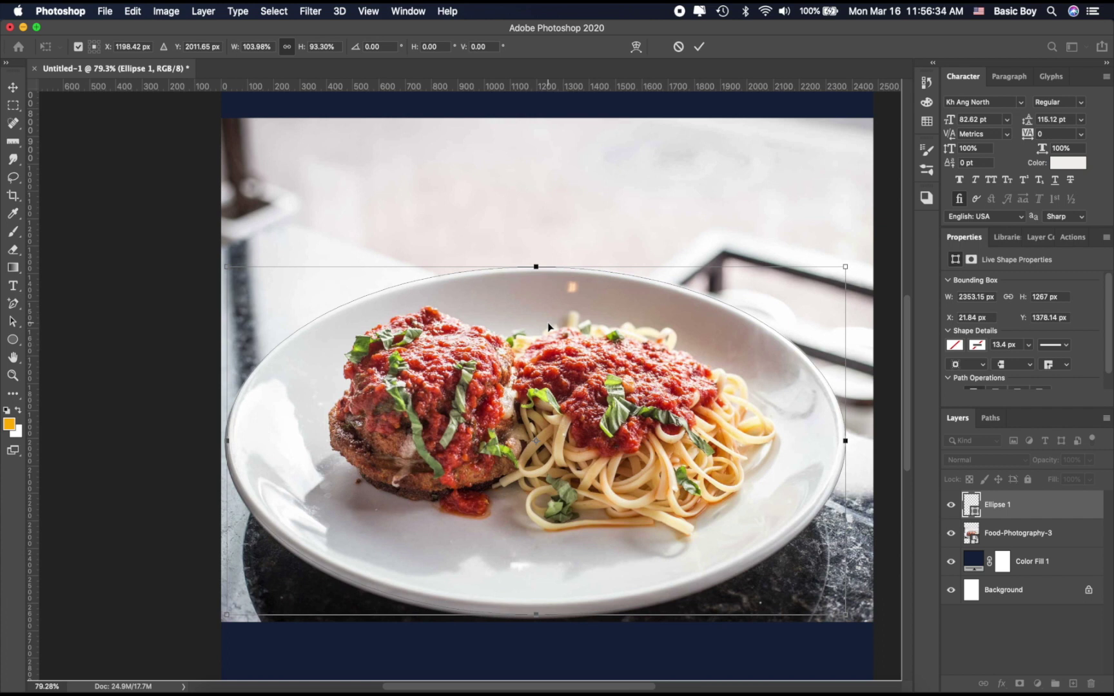
- Fine-tune the ellipse's bottom and left anchor points with the Add Anchor Point tool to match the plate's edge
left_click(14, 304)
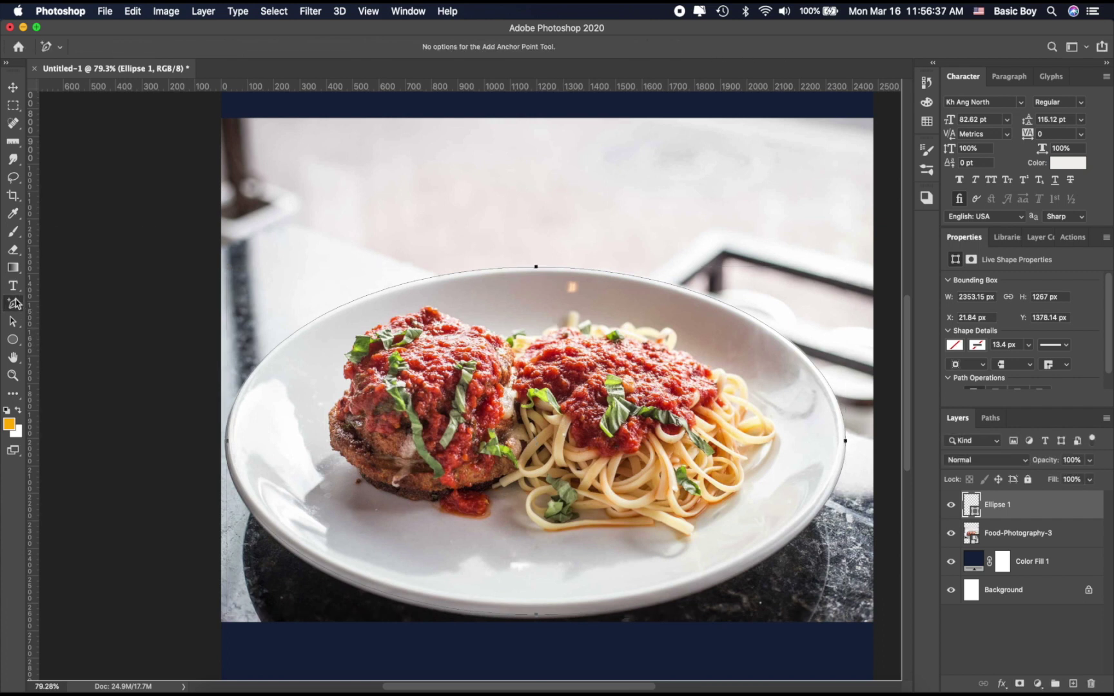
scroll(537, 617, "down", 1)
left_click_drag(370, 616, 357, 617)
left_click_drag(537, 615, 537, 618)
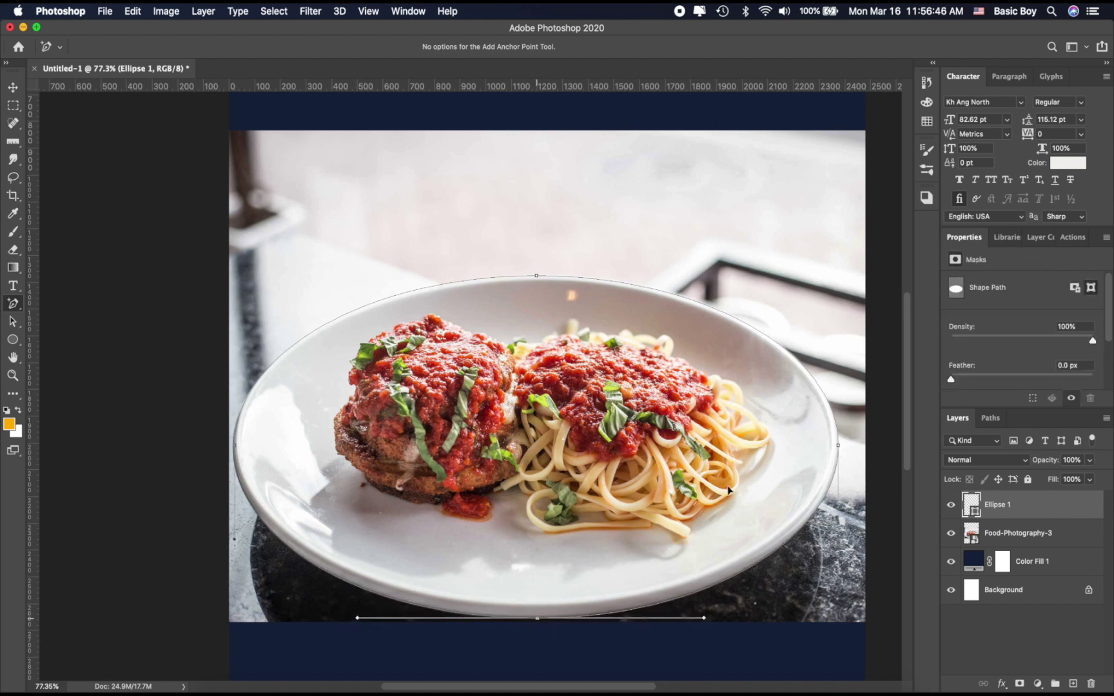
left_click(233, 447)
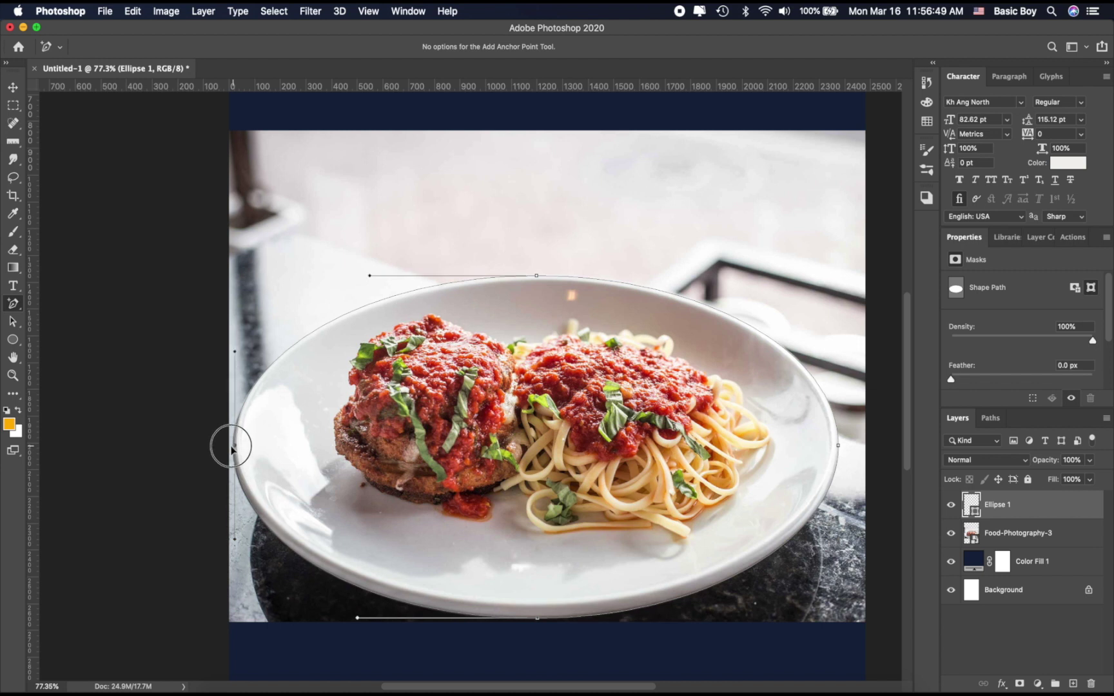
left_click_drag(233, 448, 232, 445)
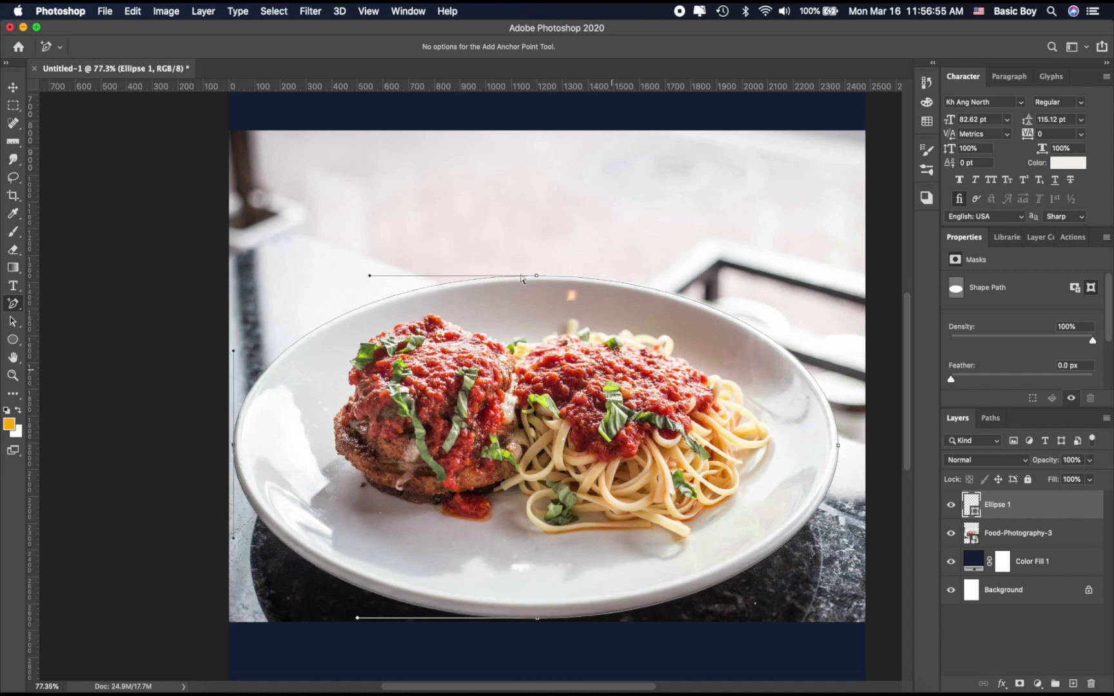
- Turn the ellipse path into a selection with 0 px feather and use it to mask the Food-Photography-3 layer
right_click(458, 370)
left_click(490, 430)
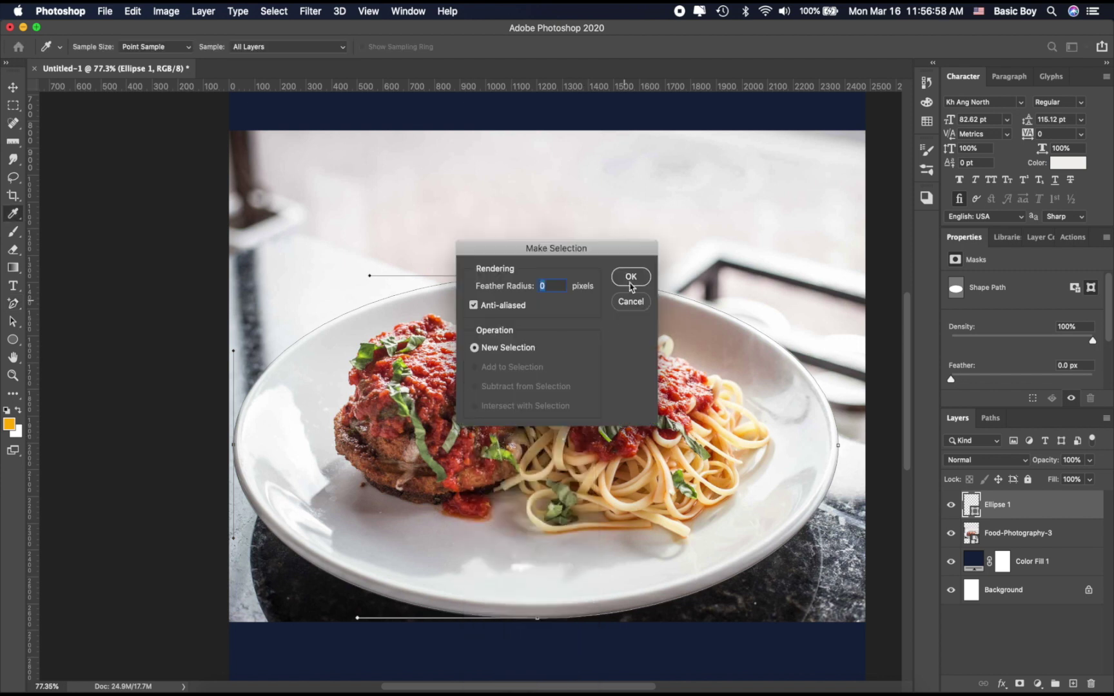
left_click(631, 279)
left_click(1015, 535)
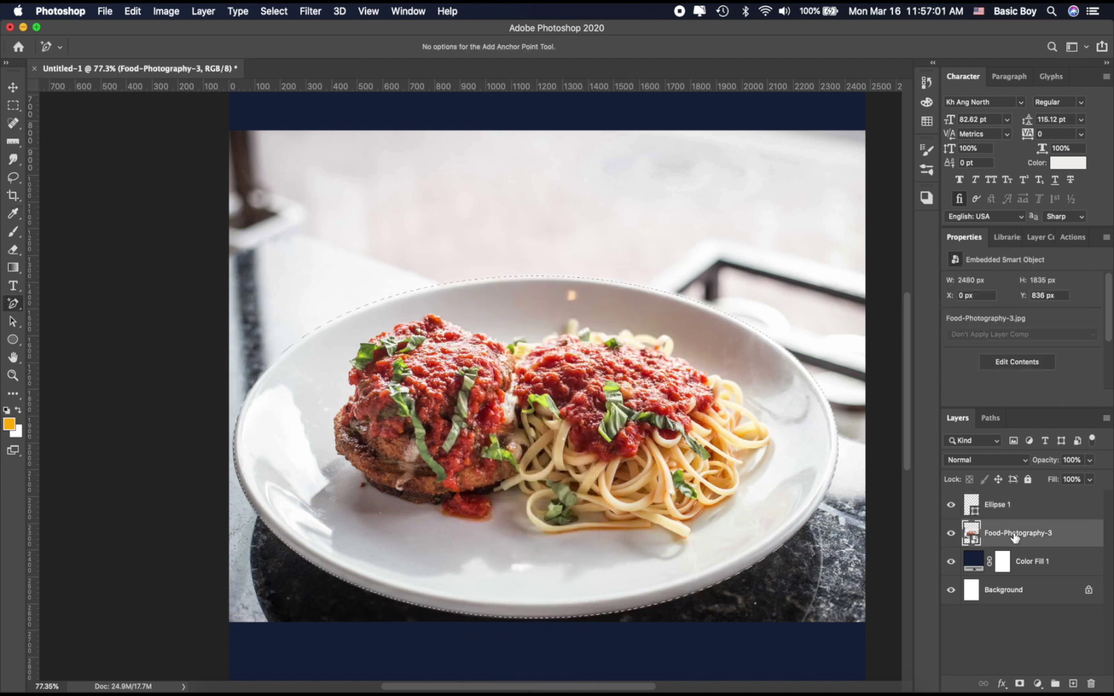
left_click(1021, 684)
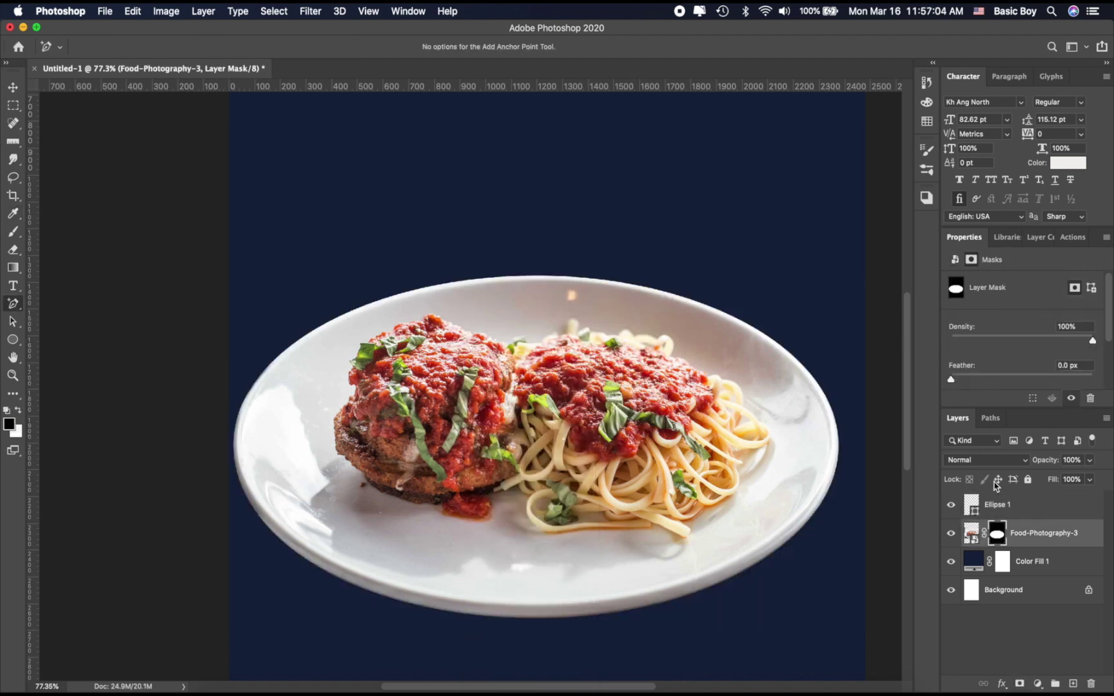
- Delete the Ellipse 1 layer
left_click(1006, 508)
key("Delete")
scroll(740, 367, "down", 1)
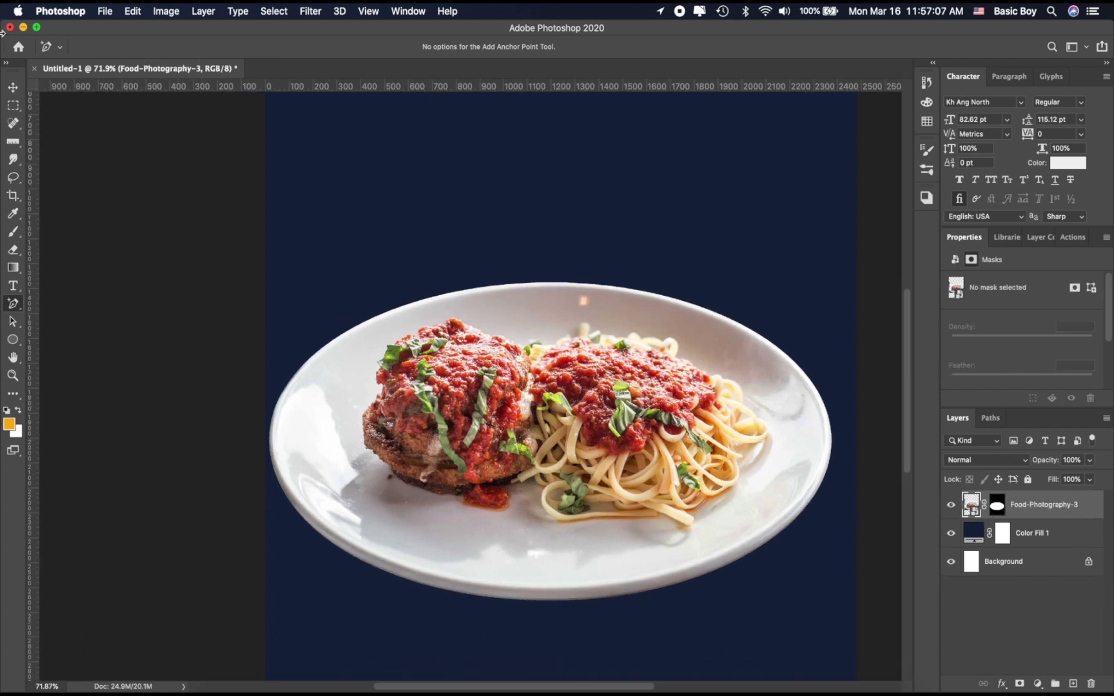
- Turn on the CMYK out-of-gamut or proof preview for the document
left_click(9, 88)
scroll(557, 371, "down", 1)
key("super+minus")
key("super+y")
- Scale down the spaghetti plate and position it in the page's upper left, running slightly past the left edge
key("super+t")
left_click_drag(674, 230, 523, 310)
left_click_drag(451, 488, 436, 319)
left_click_drag(490, 187, 480, 184)
left_click_drag(426, 304, 428, 216)
scroll(428, 216, "up", 2)
scroll(428, 217, "down", 5)
left_click_drag(419, 281, 423, 294)
left_click(698, 47)
- Place red-curry.jpg from the Food Menu Design folder into the document
scroll(410, 294, "down", 1)
scroll(410, 294, "up", 4)
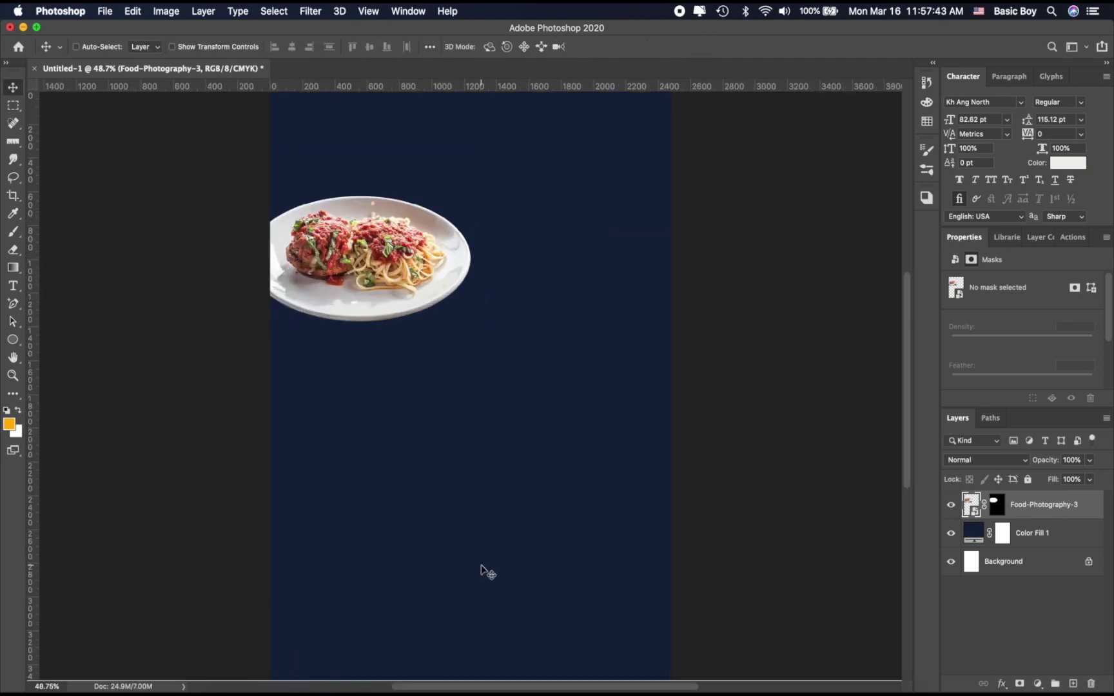
key("ctrl+Up")
left_click(720, 560)
left_click_drag(281, 89, 460, 432)
key("super+Tab")
left_click(709, 47)
- Trace the left edge of the white plate under the curry bowl with the Pen tool, up to the bowl's upper-left rim
scroll(463, 314, "up", 2)
scroll(463, 312, "up", 5)
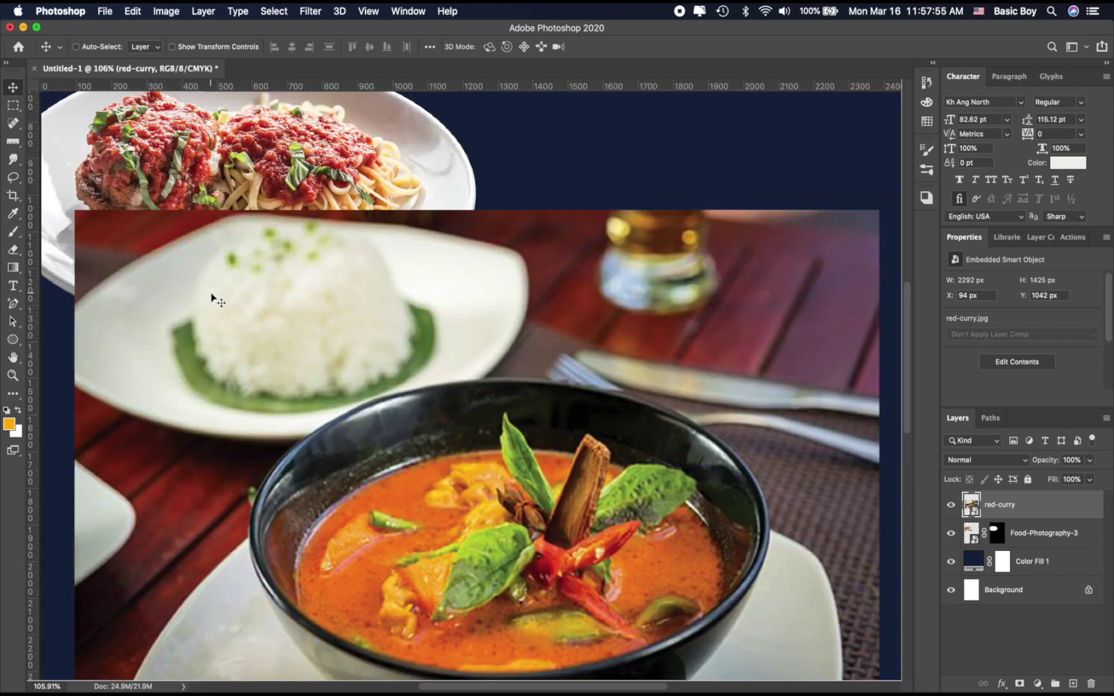
left_click_drag(910, 311, 910, 348)
left_click(13, 303)
left_click(53, 304)
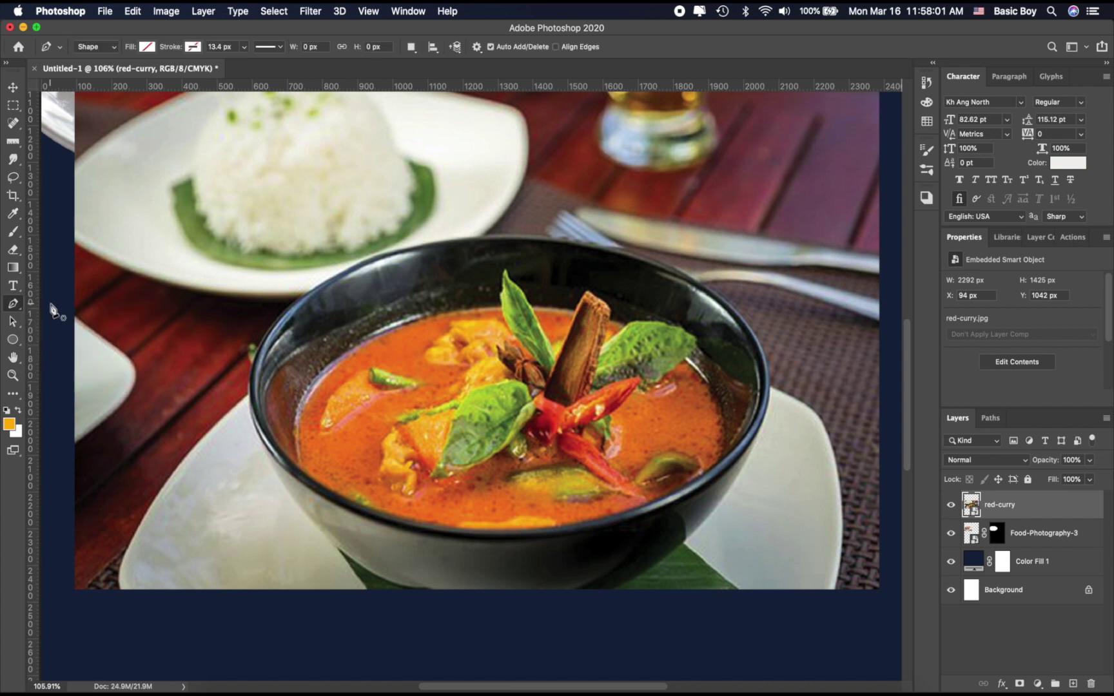
left_click(93, 45)
left_click(93, 46)
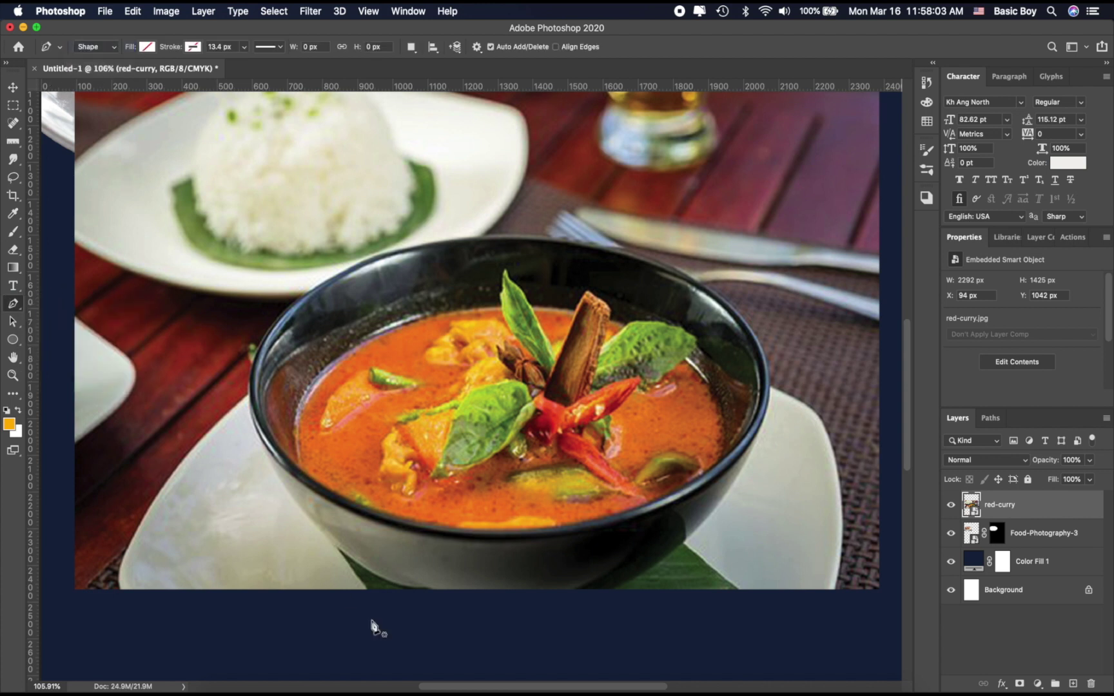
left_click(122, 589)
left_click_drag(133, 540, 153, 503)
left_click_drag(222, 419, 246, 391)
key("super+z")
left_click_drag(185, 462, 240, 401)
left_click(249, 394)
left_click_drag(269, 332, 290, 304)
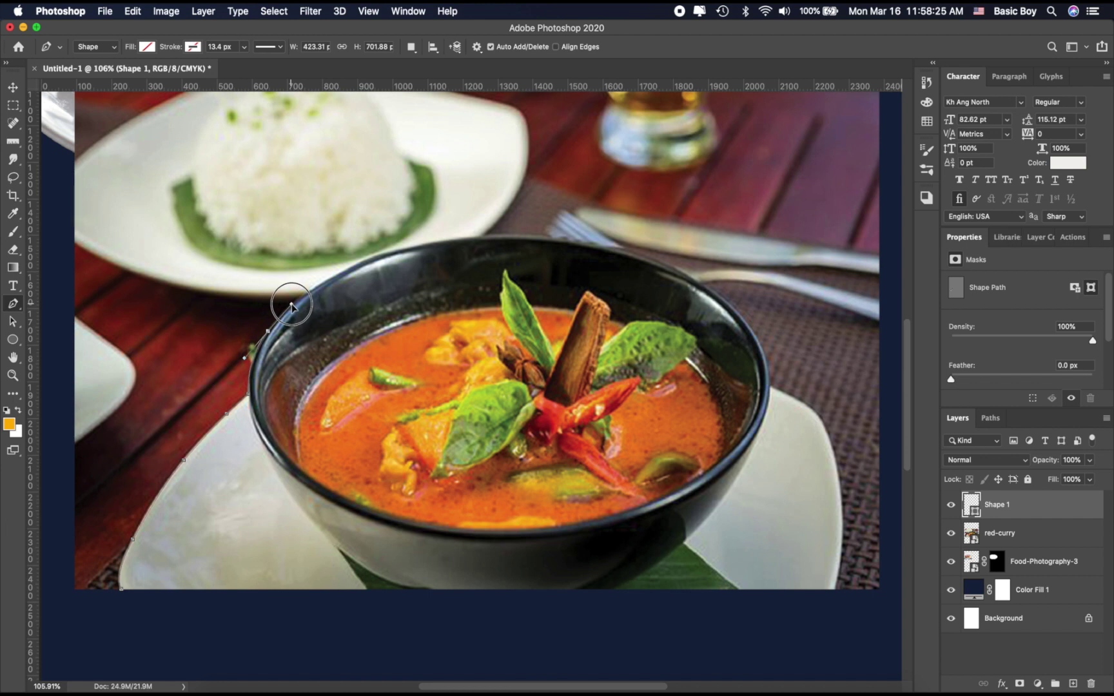
- Continue the pen path over the black bowl's back rim and down to where its right side meets the plate
left_click_drag(382, 254, 415, 246)
left_click_drag(556, 239, 629, 249)
left_click_drag(700, 285, 727, 296)
key("super+z")
scroll(719, 304, "up", 2)
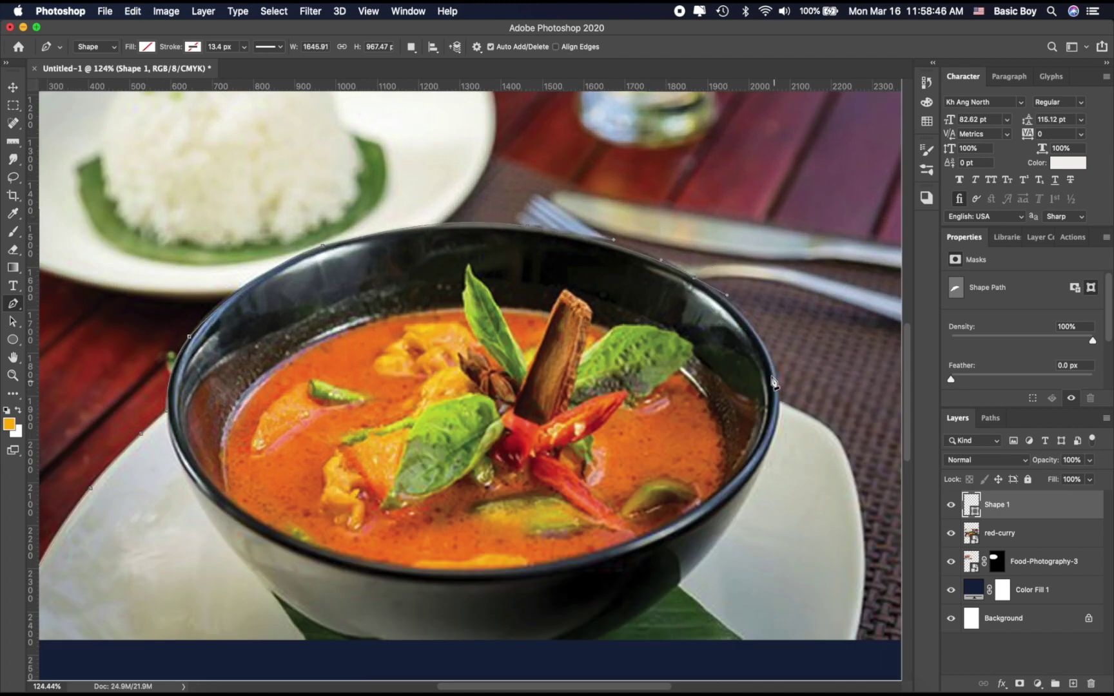
left_click_drag(762, 343, 775, 365)
left_click_drag(777, 383, 778, 393)
- Continue the pen path down the white plate's right edge, run it below the photo and close it at the plate's lower-left corner
left_click_drag(832, 432, 841, 444)
left_click_drag(908, 358, 908, 392)
left_click_drag(863, 478, 866, 538)
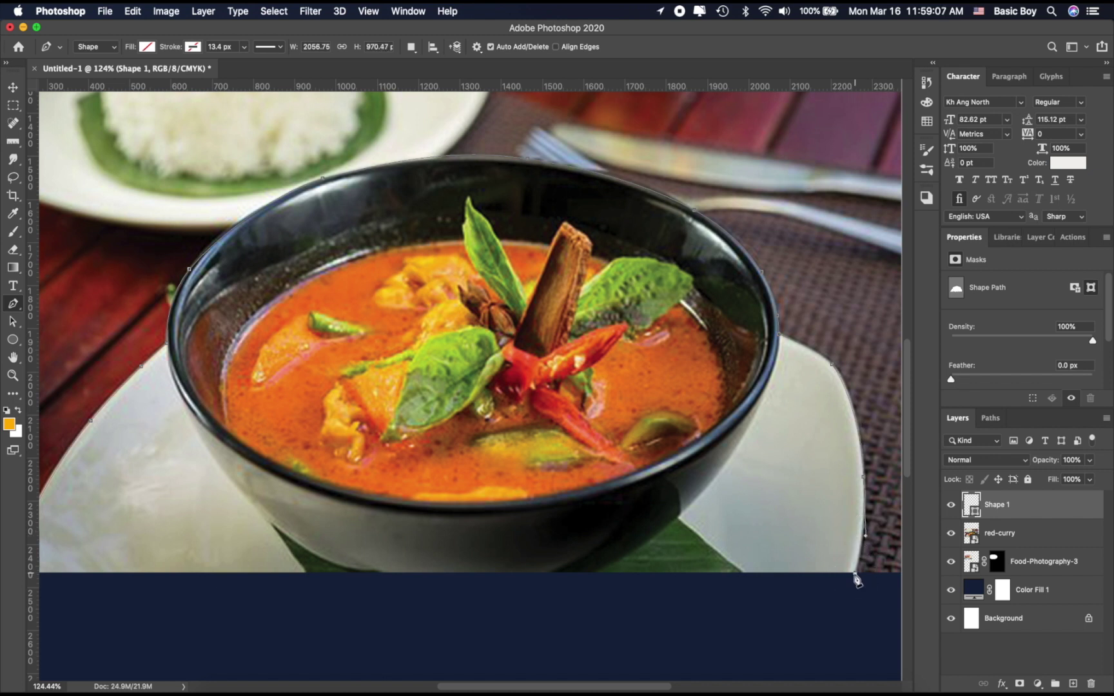
scroll(846, 577, "down", 1)
left_click(67, 591)
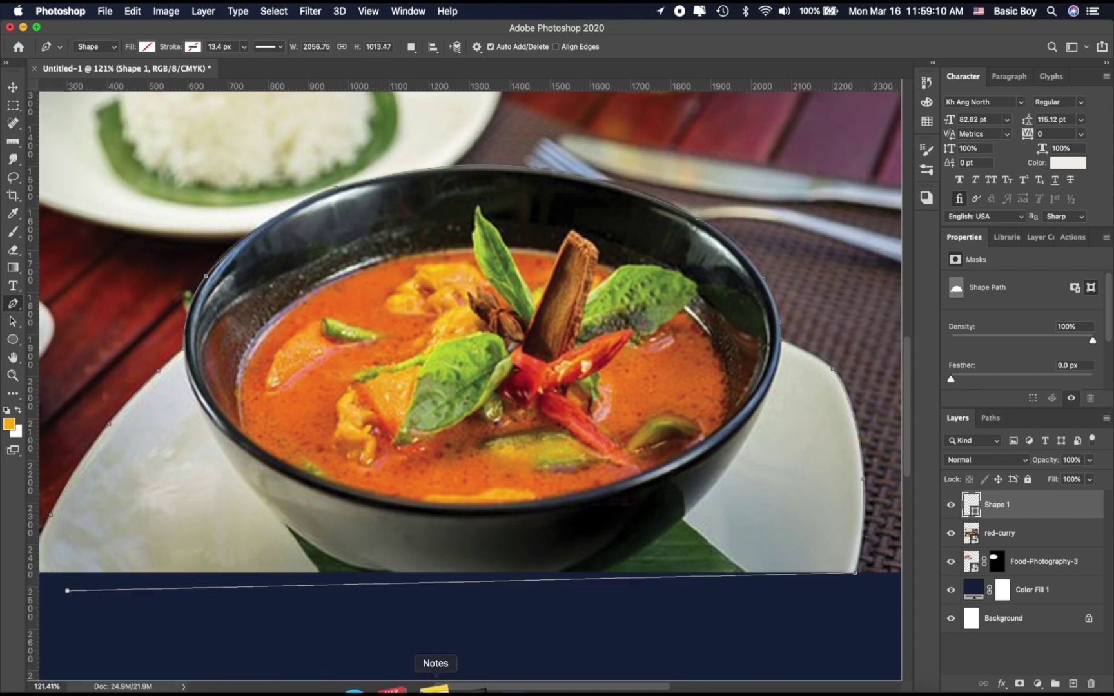
left_click_drag(420, 622, 581, 591)
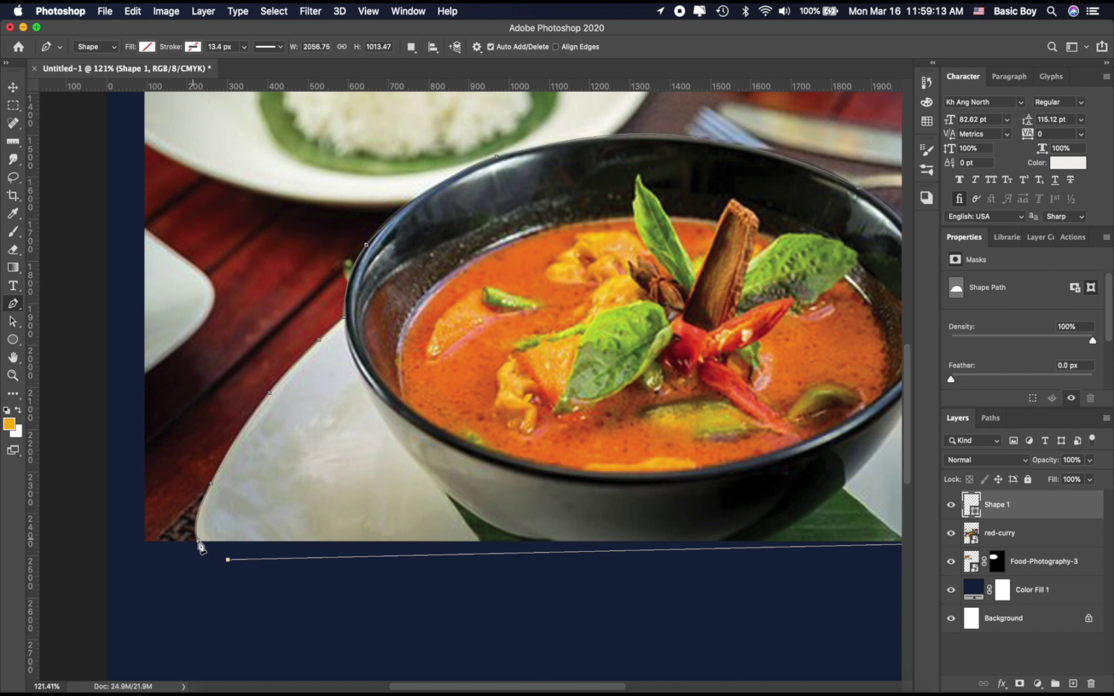
scroll(531, 129, "up", 1)
- Refine the path along the bowl's back rim with the Add Anchor Point tool, adding a point and adjusting its curve handles
right_click(13, 304)
left_click(55, 341)
scroll(505, 176, "up", 1)
scroll(497, 161, "up", 1)
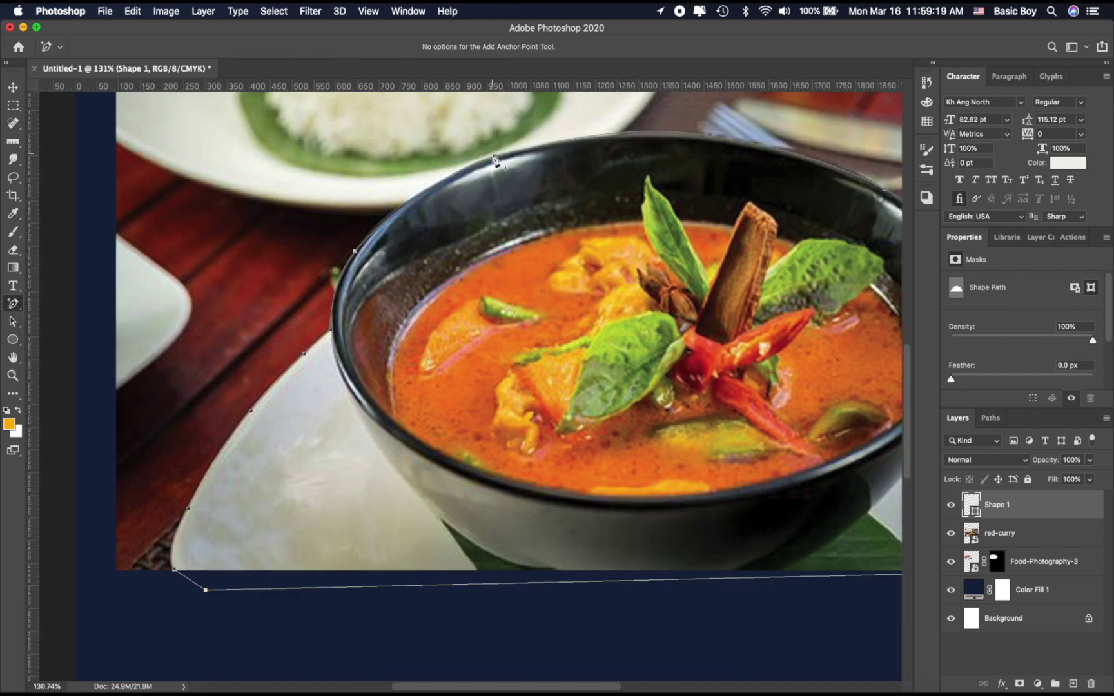
left_click_drag(536, 148, 561, 141)
left_click_drag(495, 156, 429, 182)
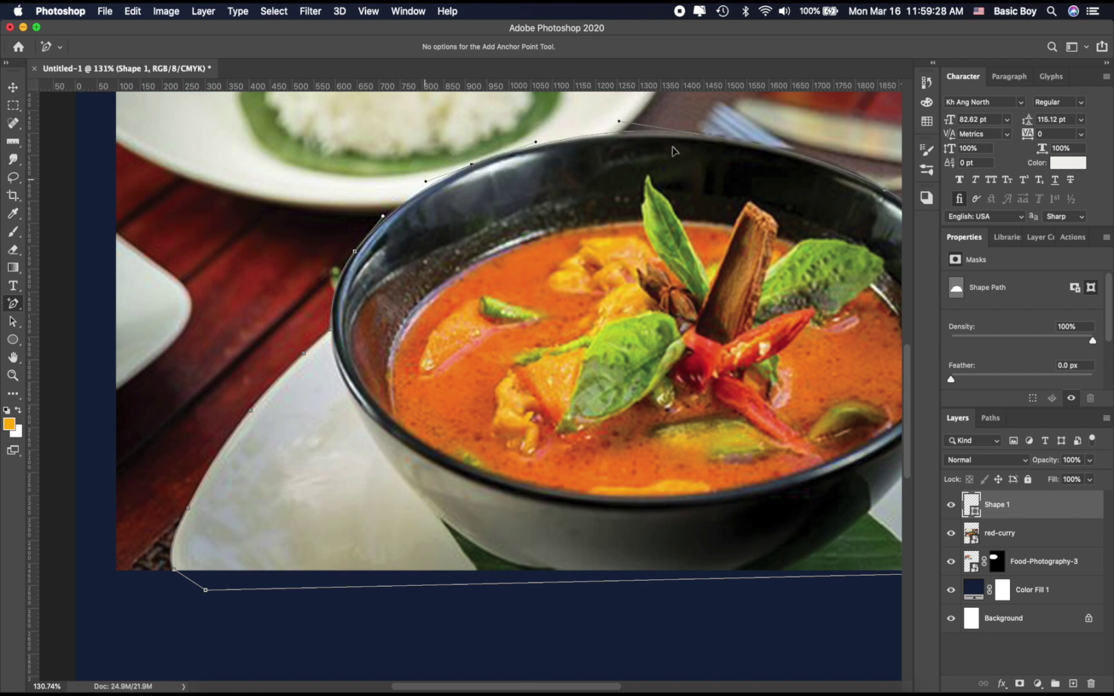
left_click_drag(622, 125, 616, 127)
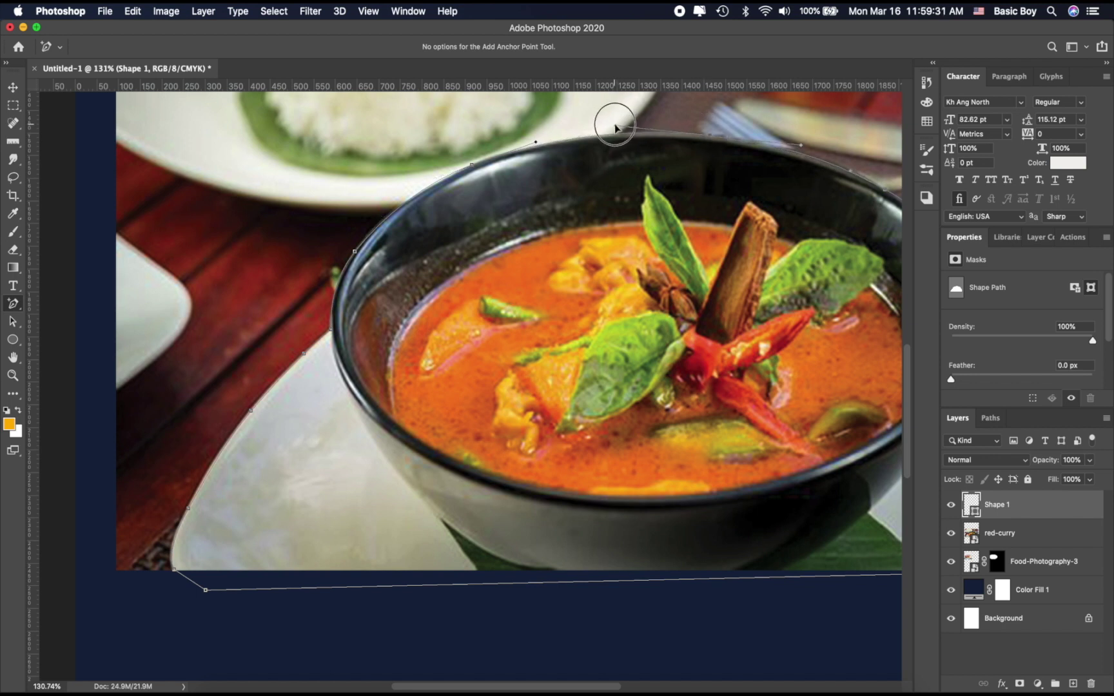
- Fine-tune the path's curve handles around the bowl's upper-left rim so the outline follows the black edge
scroll(390, 235, "down", 1)
left_click(354, 251)
left_click_drag(383, 215, 372, 223)
left_click_drag(472, 171, 428, 185)
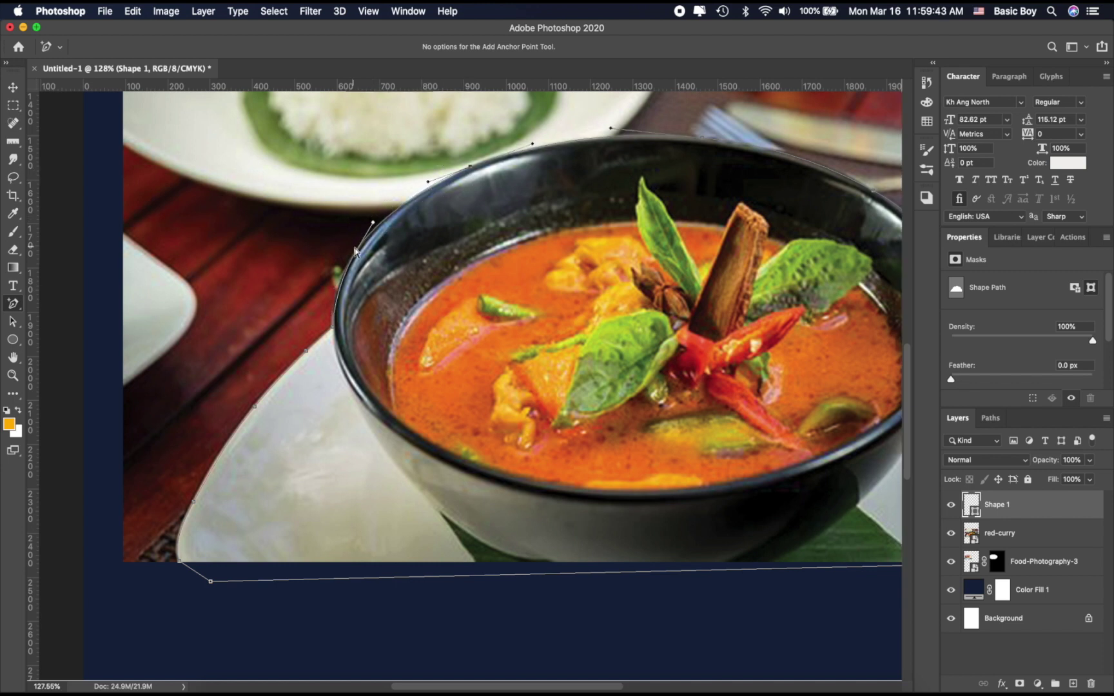
left_click_drag(333, 289, 329, 288)
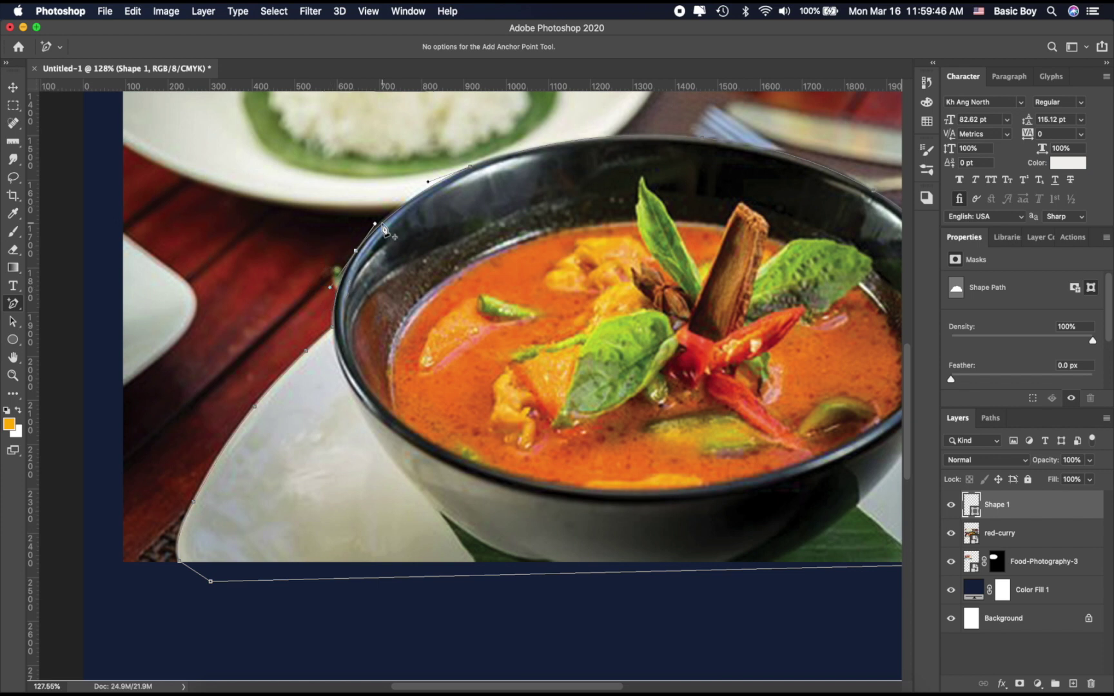
left_click_drag(375, 224, 371, 225)
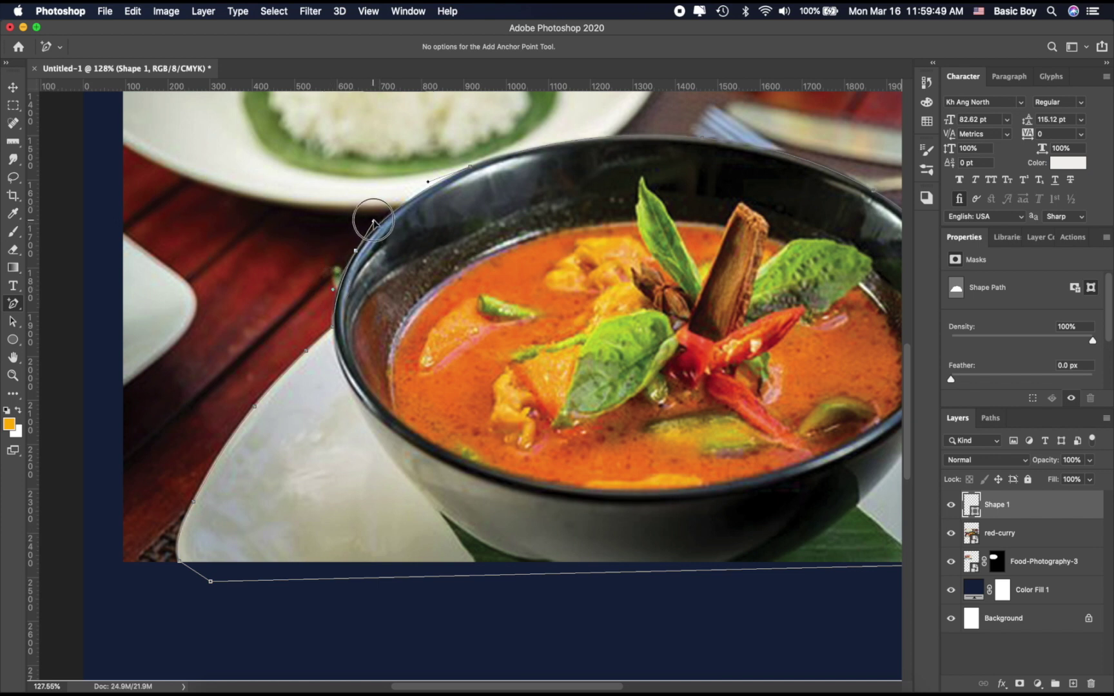
left_click_drag(428, 181, 423, 184)
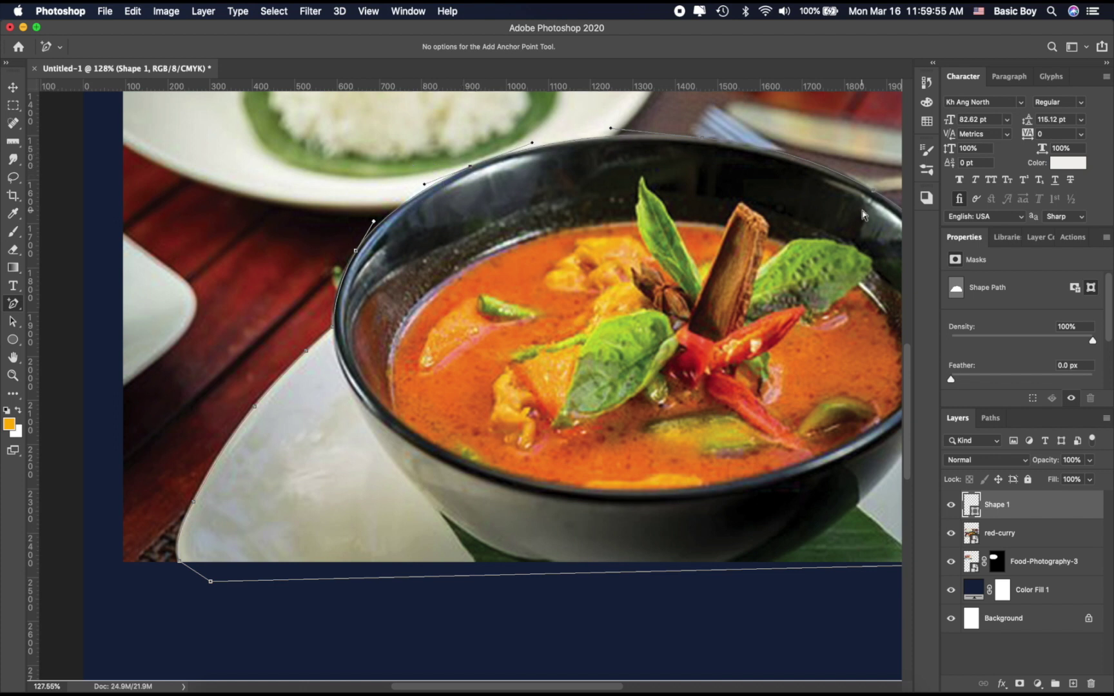
- Make a new anti-aliased selection from the path with feather radius 0 and add it as a layer mask on red-curry
right_click(589, 250)
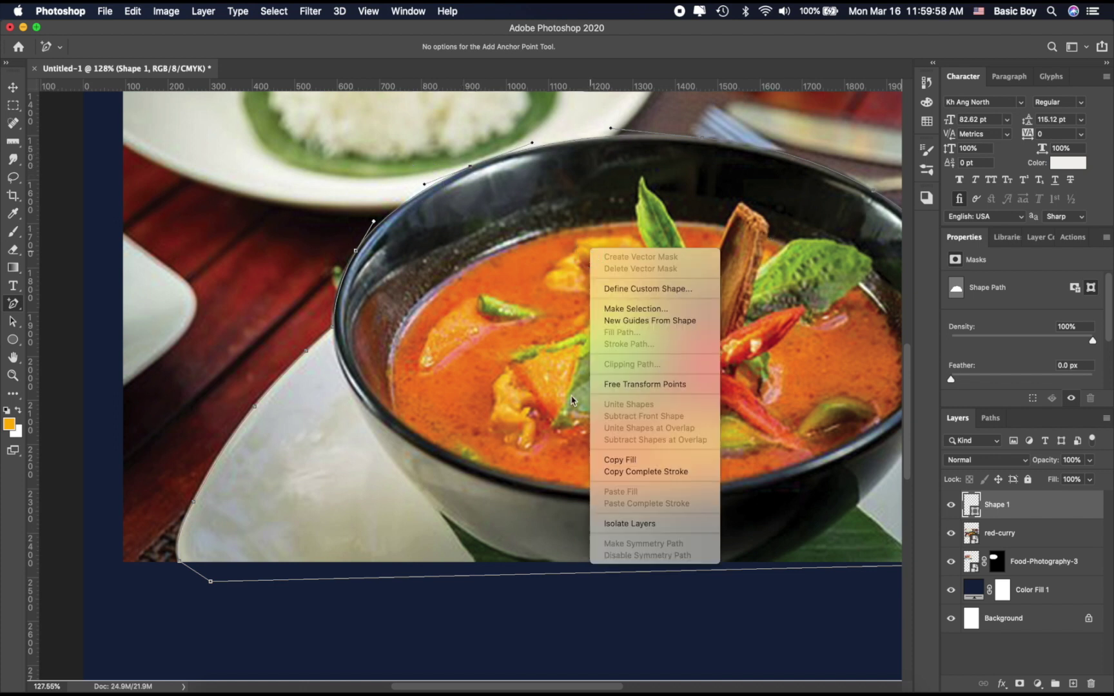
left_click(620, 311)
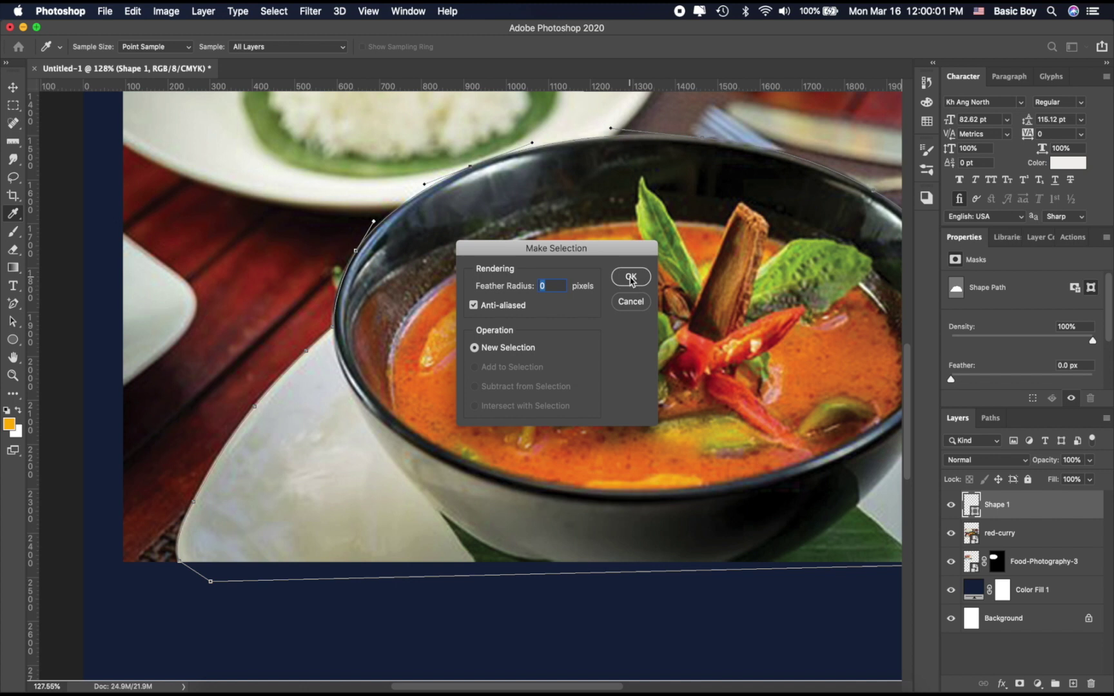
left_click(630, 277)
left_click(1027, 539)
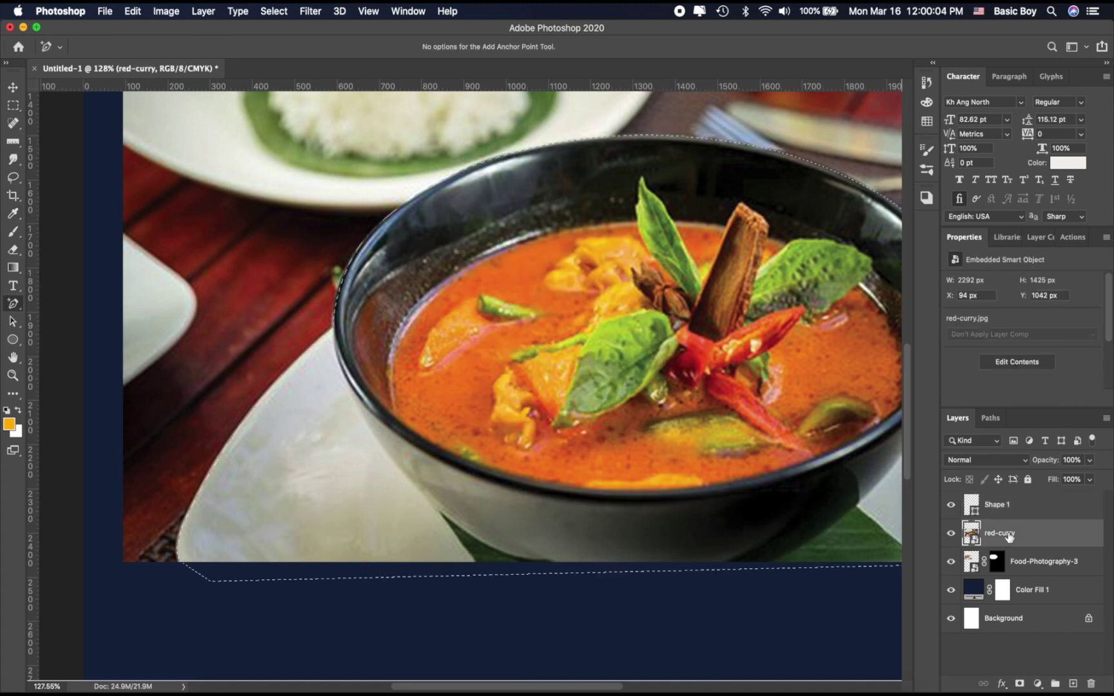
left_click(1018, 685)
- Delete the leftover Shape 1 path layer above red-curry
scroll(430, 334, "down", 5)
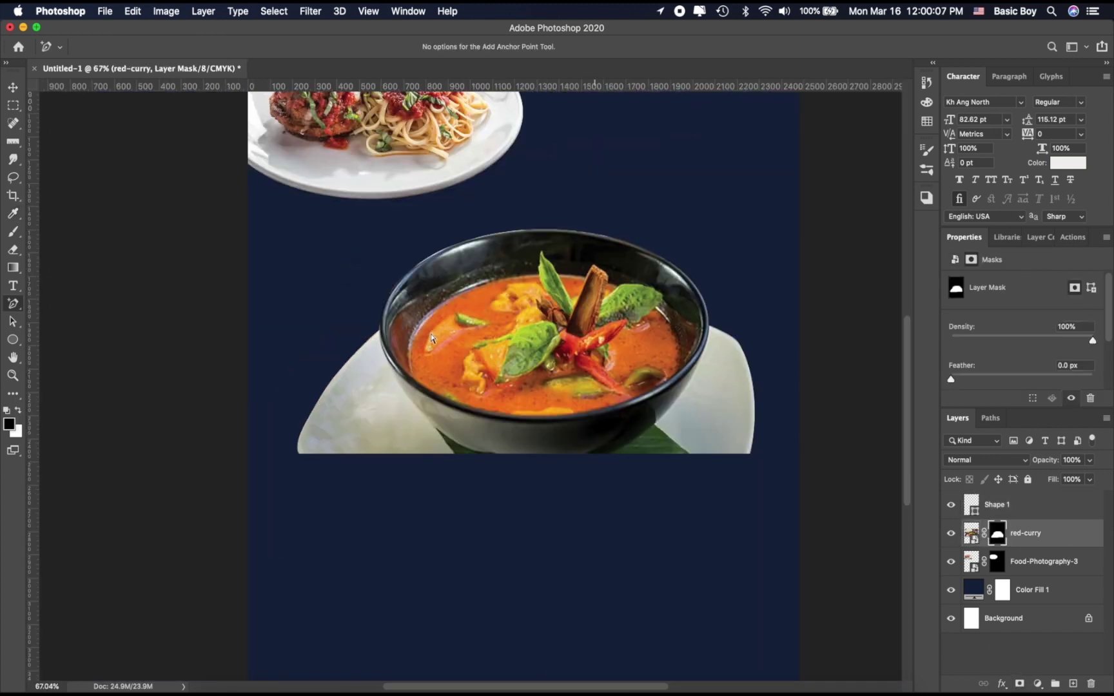
scroll(543, 245, "down", 3)
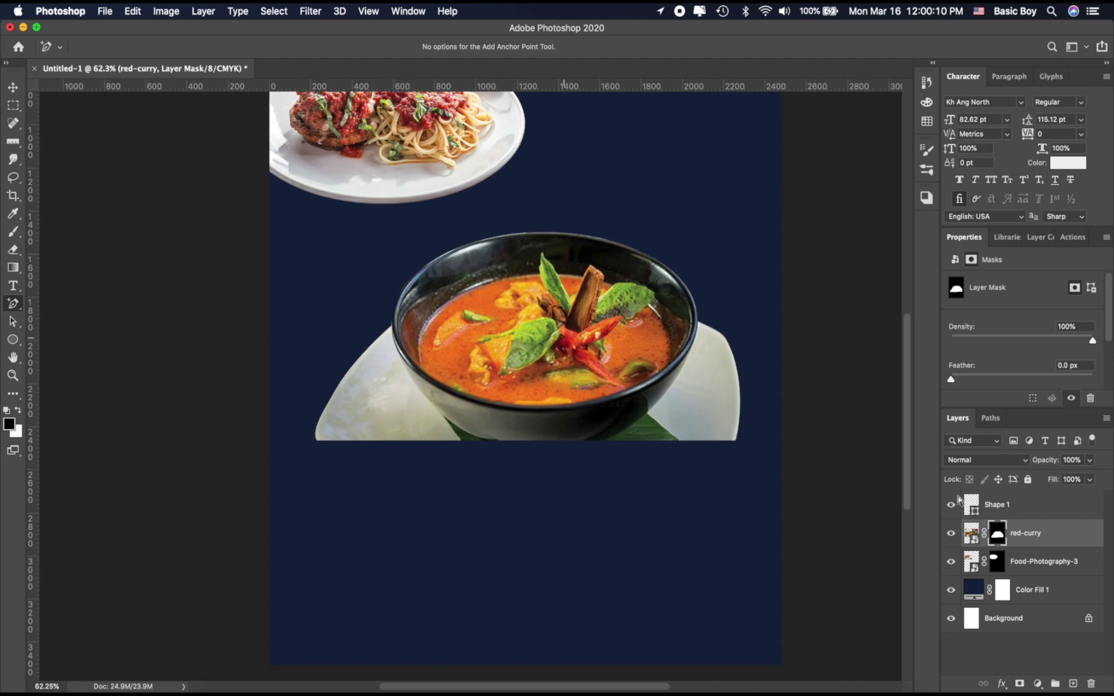
left_click(1009, 504)
key("Delete")
- Scale the curry bowl to about 85.68% and move it to the page's lower-right corner, running past the right edge
scroll(496, 155, "down", 1)
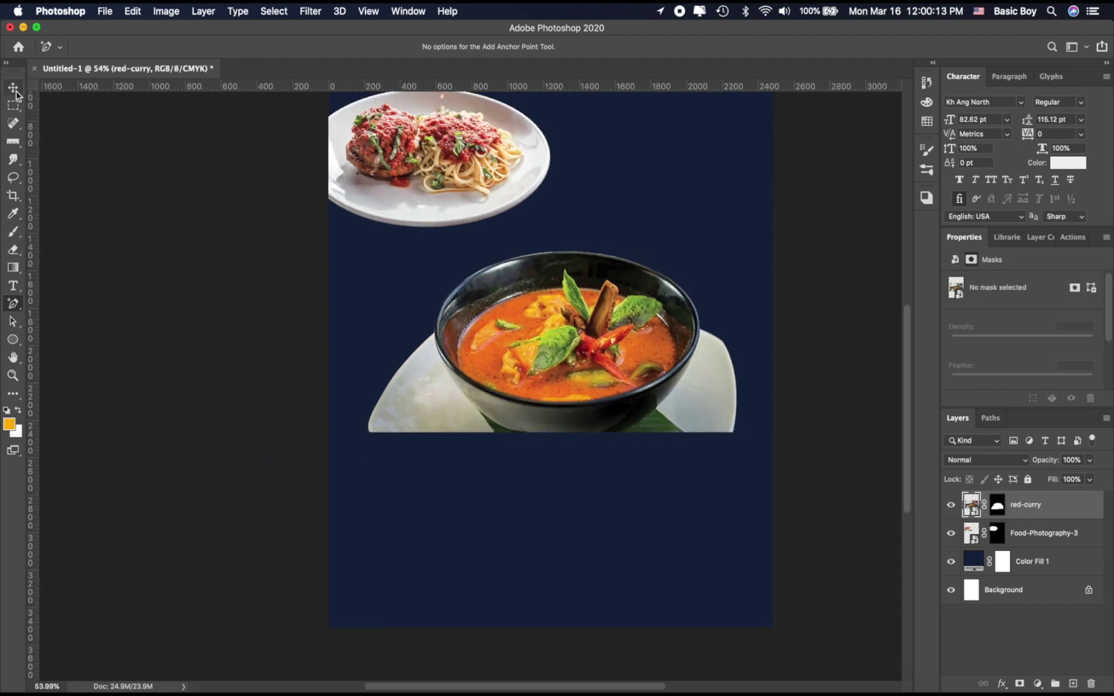
left_click(14, 89)
key("super+t")
left_click_drag(550, 165, 549, 206)
left_click_drag(623, 379, 727, 567)
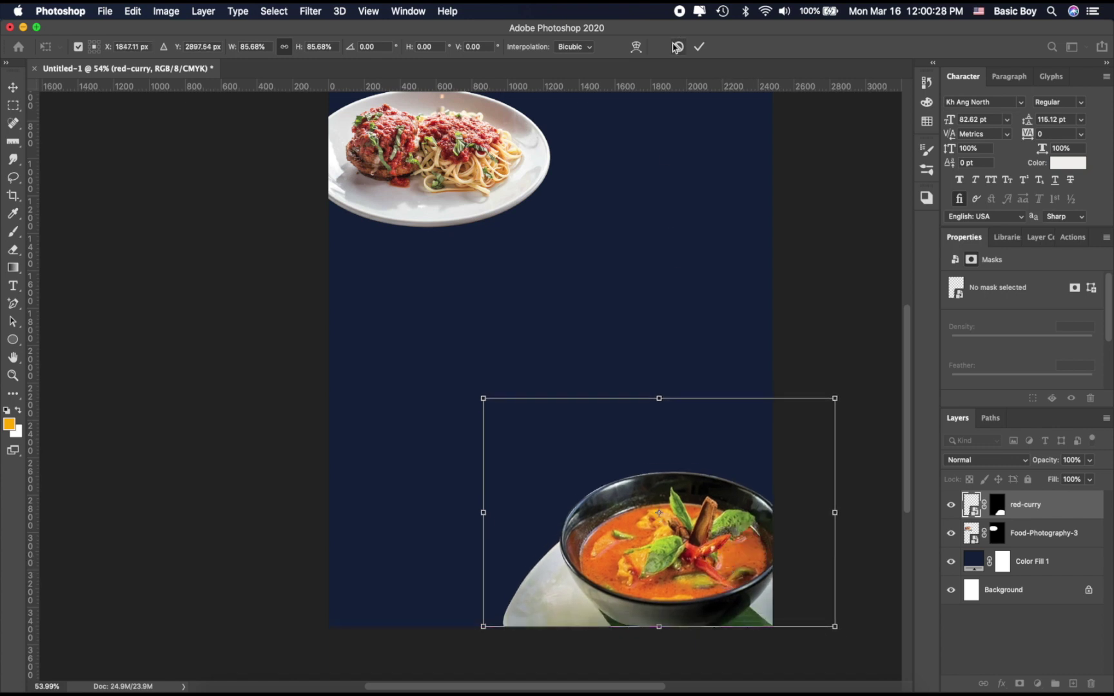
scroll(579, 398, "down", 2)
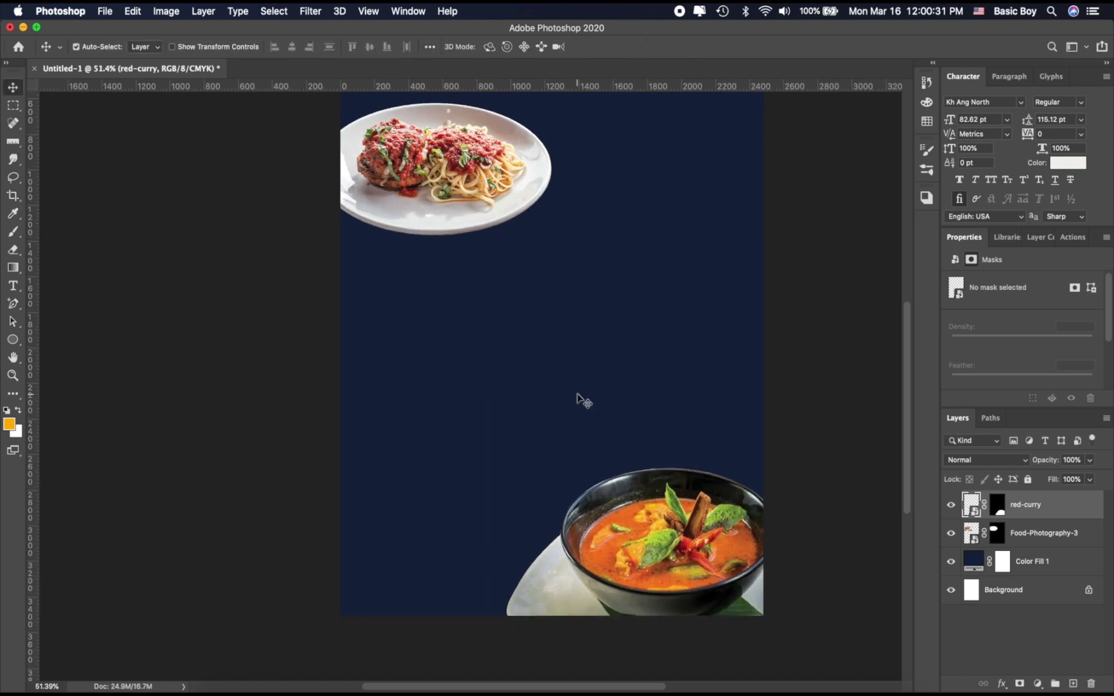
- Place San-Diego-Restaurant-Photography-06.jpg from the image folder into the document at its original size
scroll(579, 397, "up", 3)
scroll(578, 396, "right", 2)
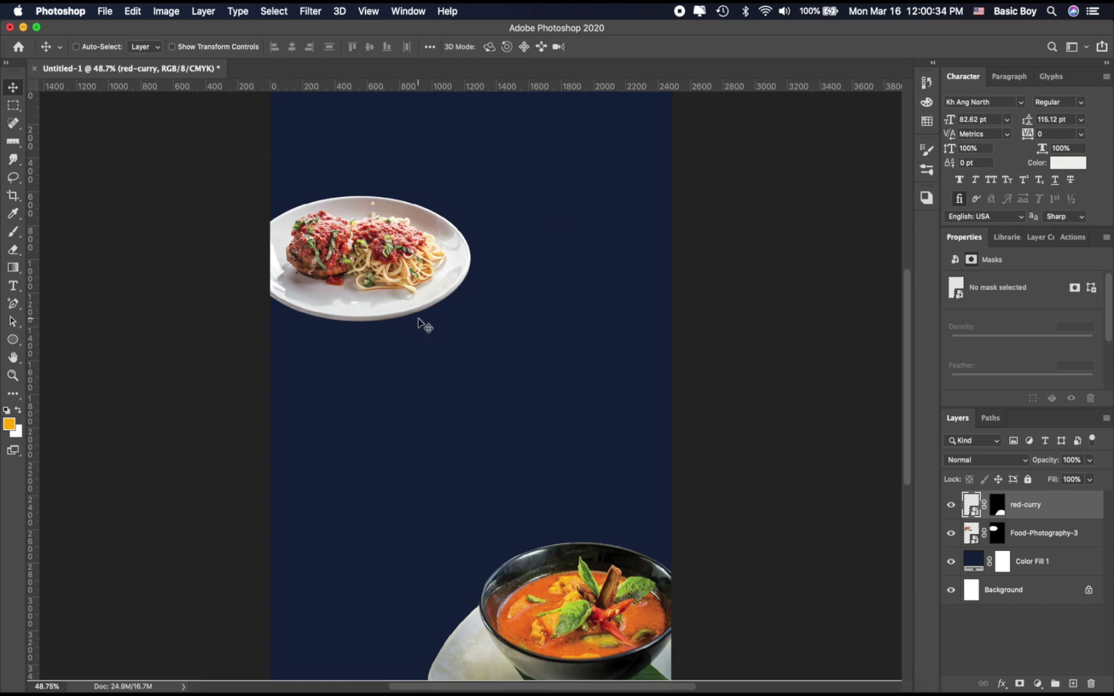
key("ctrl+Up")
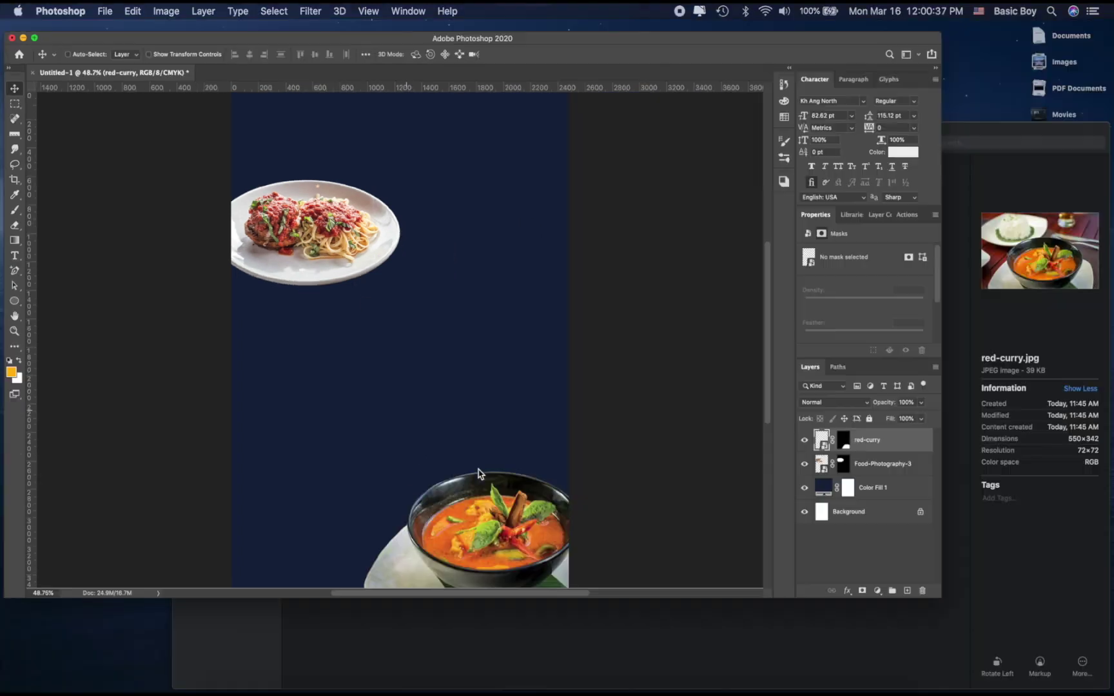
left_click(754, 437)
left_click_drag(336, 93, 405, 430)
key("super+Tab")
scroll(439, 349, "up", 4)
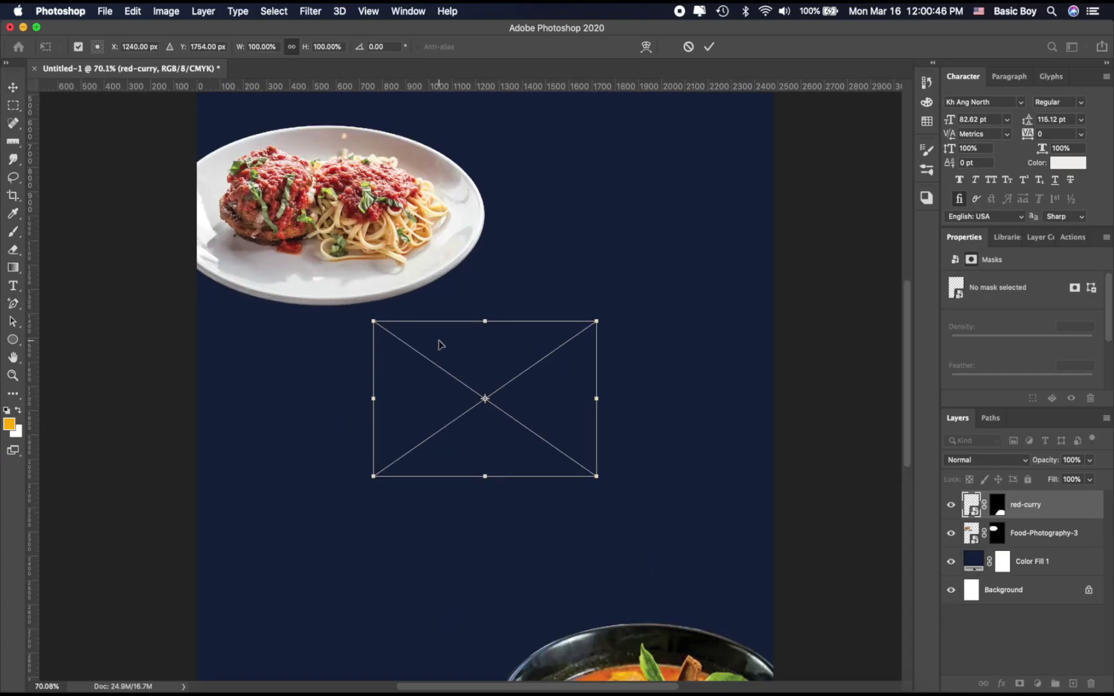
scroll(439, 343, "up", 2)
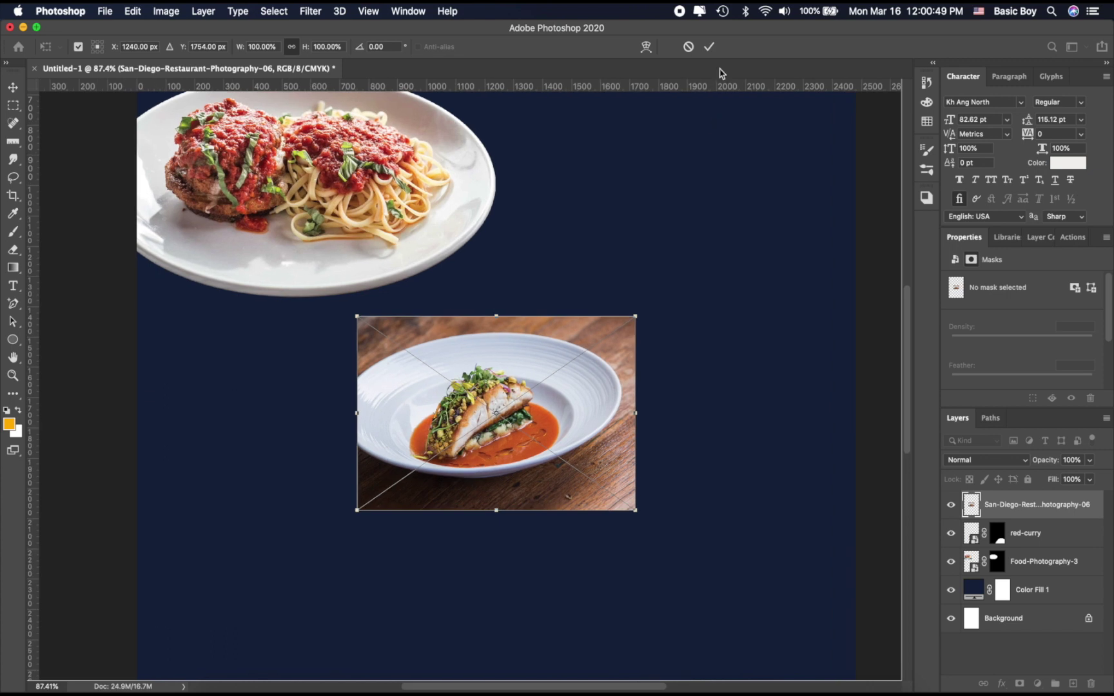
left_click(709, 47)
- Trace the fish plate with the Pen tool from its left side over the top and right rims to the lower rim
scroll(504, 350, "up", 7)
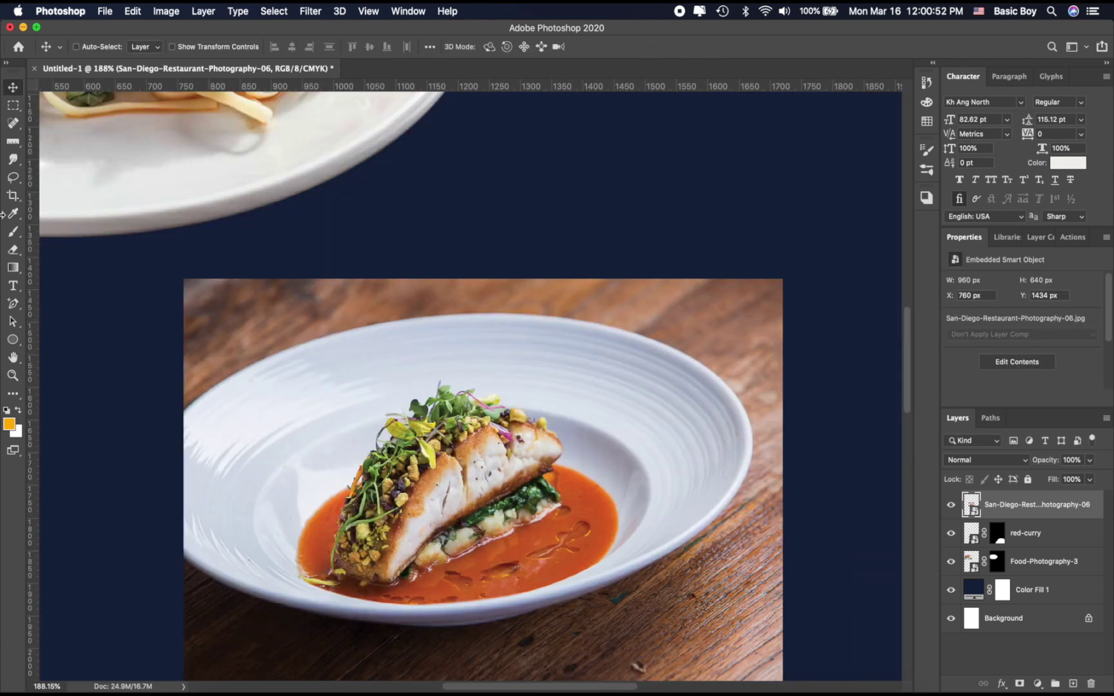
left_click(13, 301)
right_click(12, 305)
left_click(55, 304)
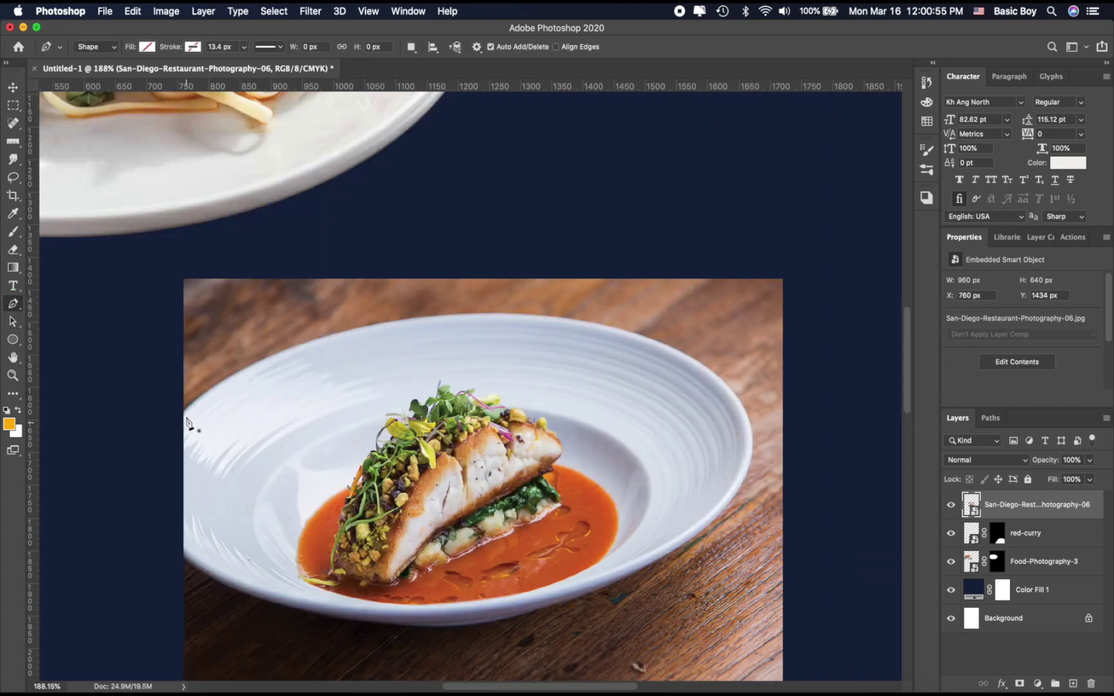
left_click_drag(356, 329, 476, 305)
left_click_drag(651, 339, 736, 370)
left_click_drag(730, 500, 679, 572)
left_click_drag(503, 620, 461, 630)
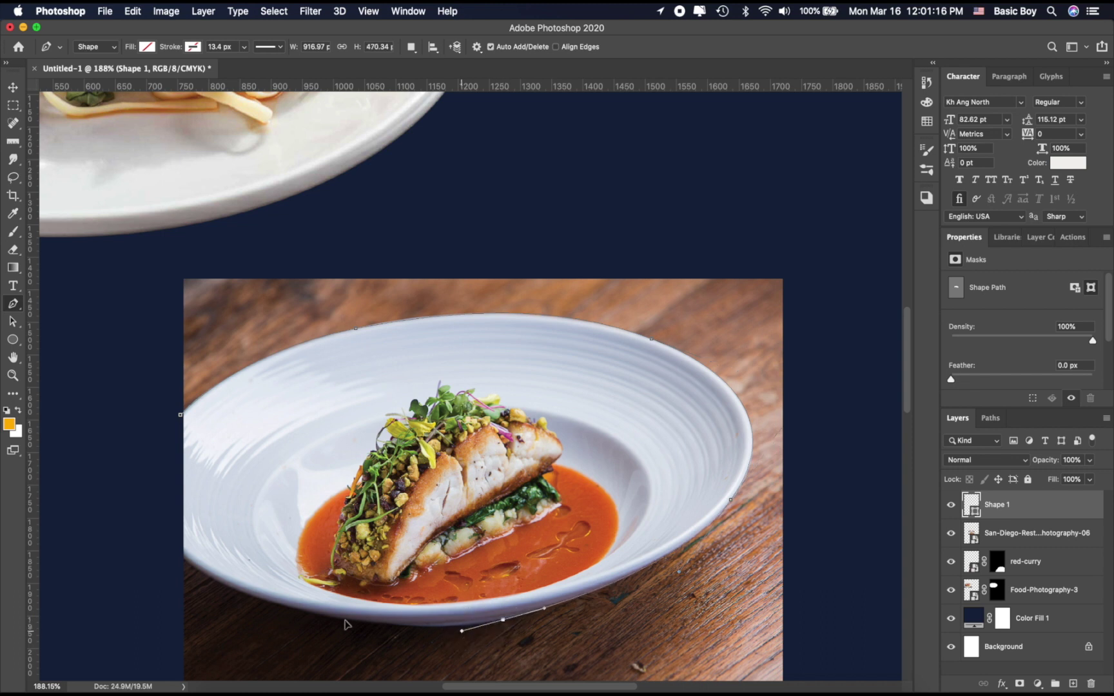
- Continue the pen path along the fish plate's lower-left rim, run it just outside the photo's left edge and close it
left_click_drag(332, 617, 290, 613)
left_click_drag(209, 578, 179, 565)
left_click(172, 544)
left_click(181, 415)
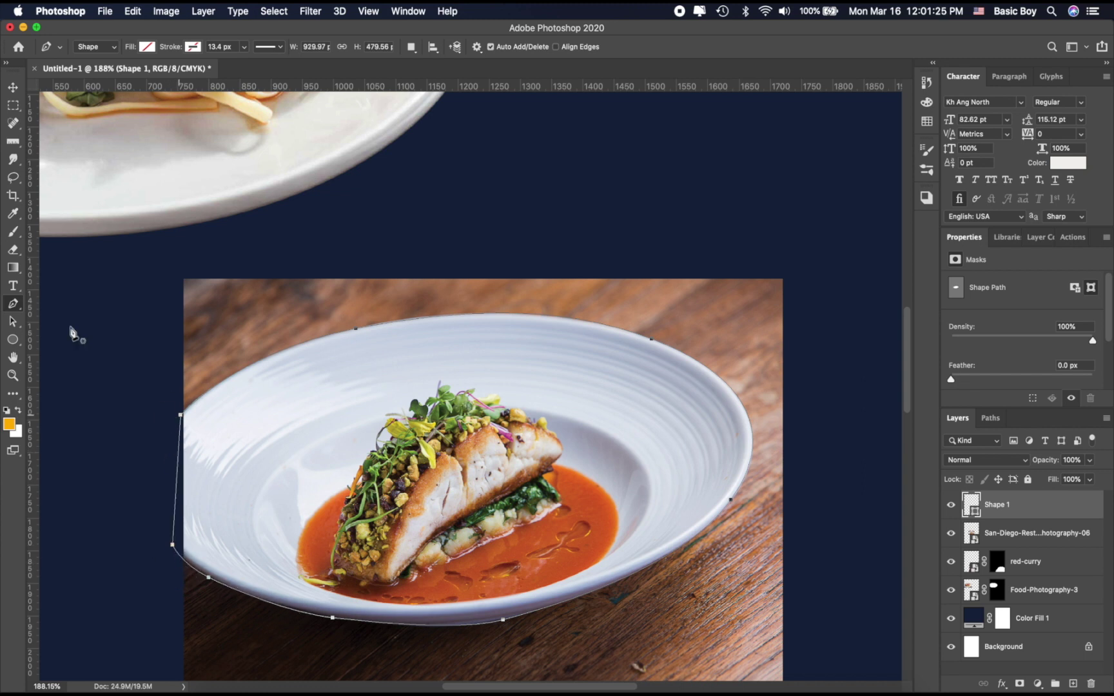
- Adjust the path's curve handles along the fish plate's bottom rim with the Add Anchor Point tool
left_click(13, 303)
left_click(74, 340)
scroll(400, 635, "up", 3)
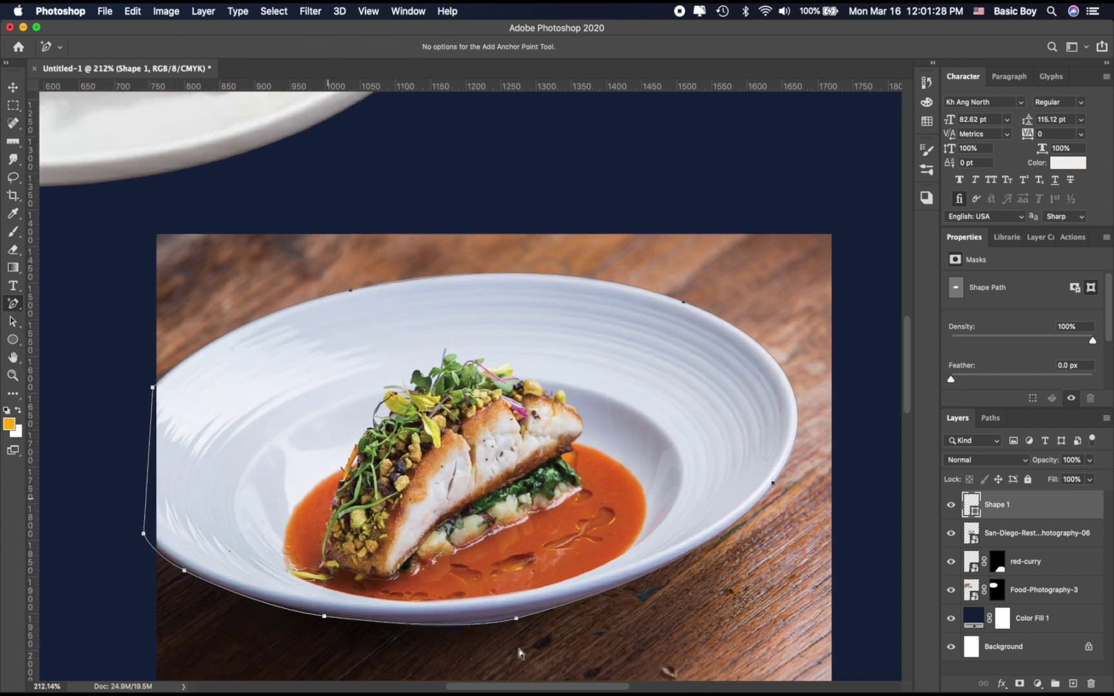
left_click_drag(484, 631, 460, 636)
left_click_drag(311, 613, 241, 605)
left_click(244, 602)
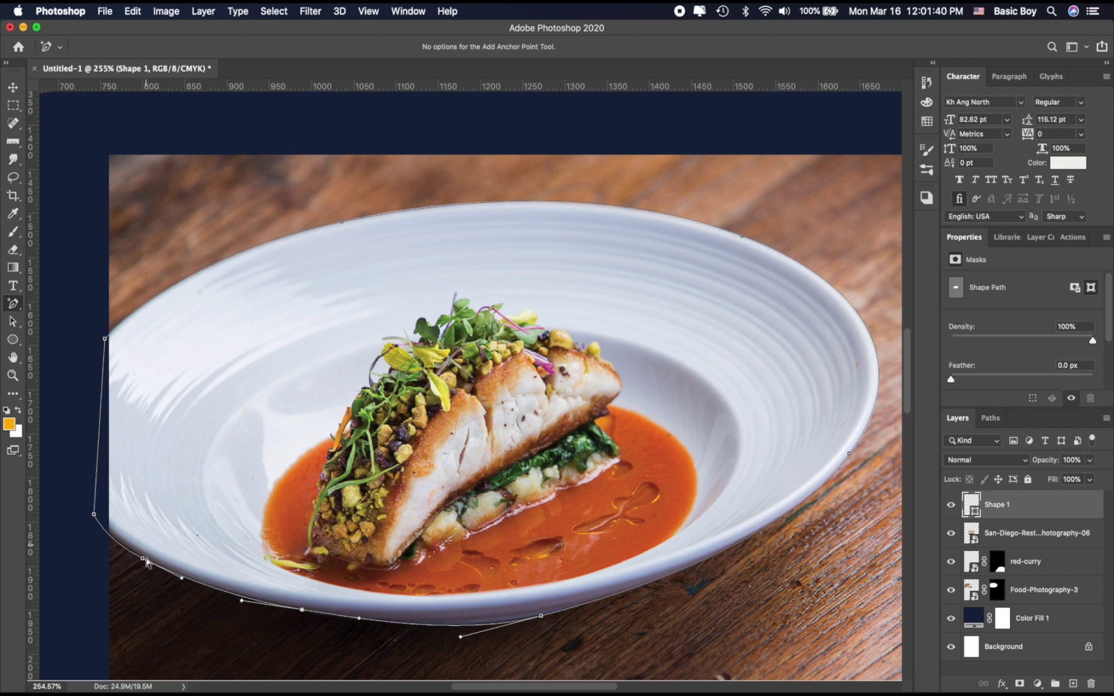
- Reshape the path at the fish plate's lower-left edge by repositioning its anchors and curve handles
left_click(94, 514)
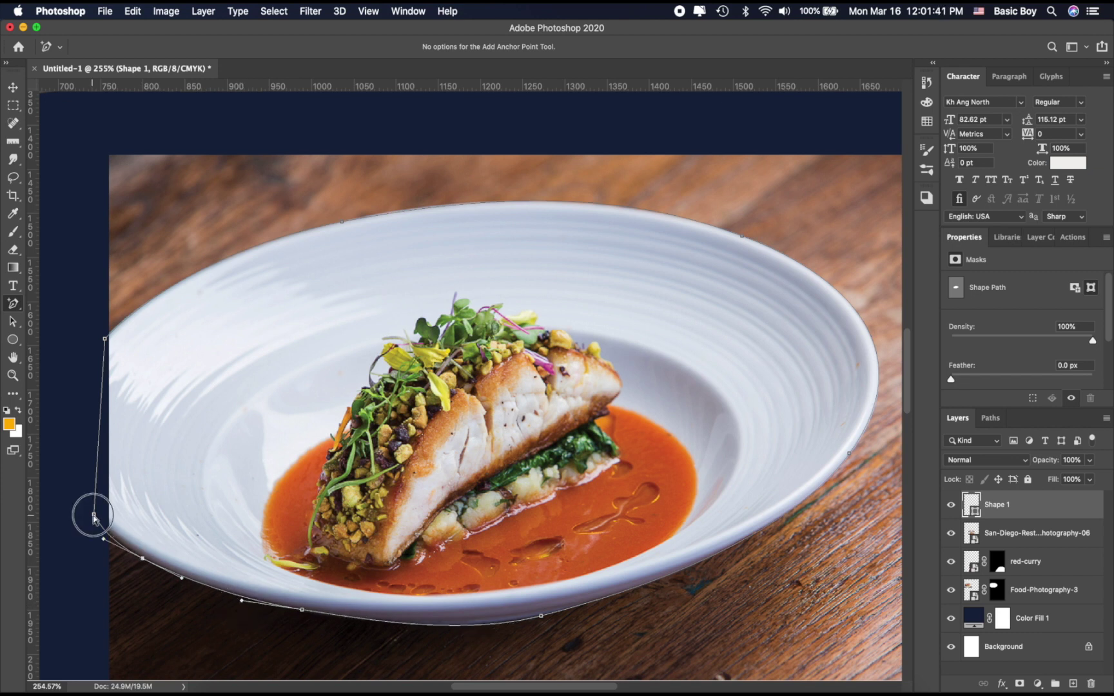
left_click(141, 556)
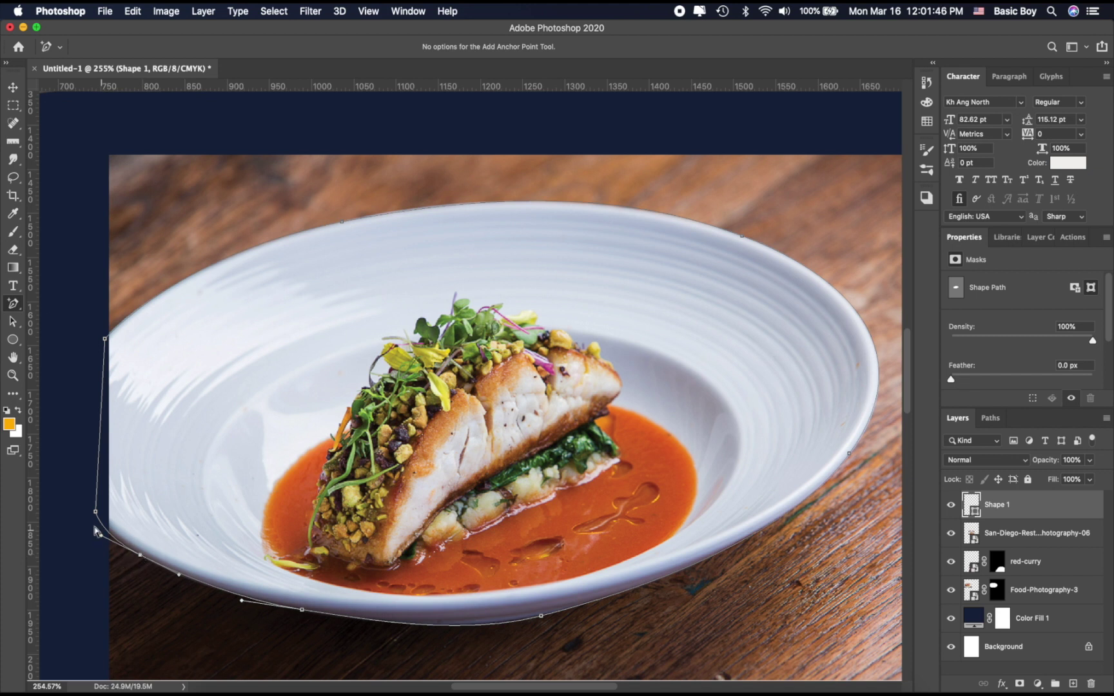
left_click_drag(101, 537, 93, 534)
scroll(236, 355, "down", 2)
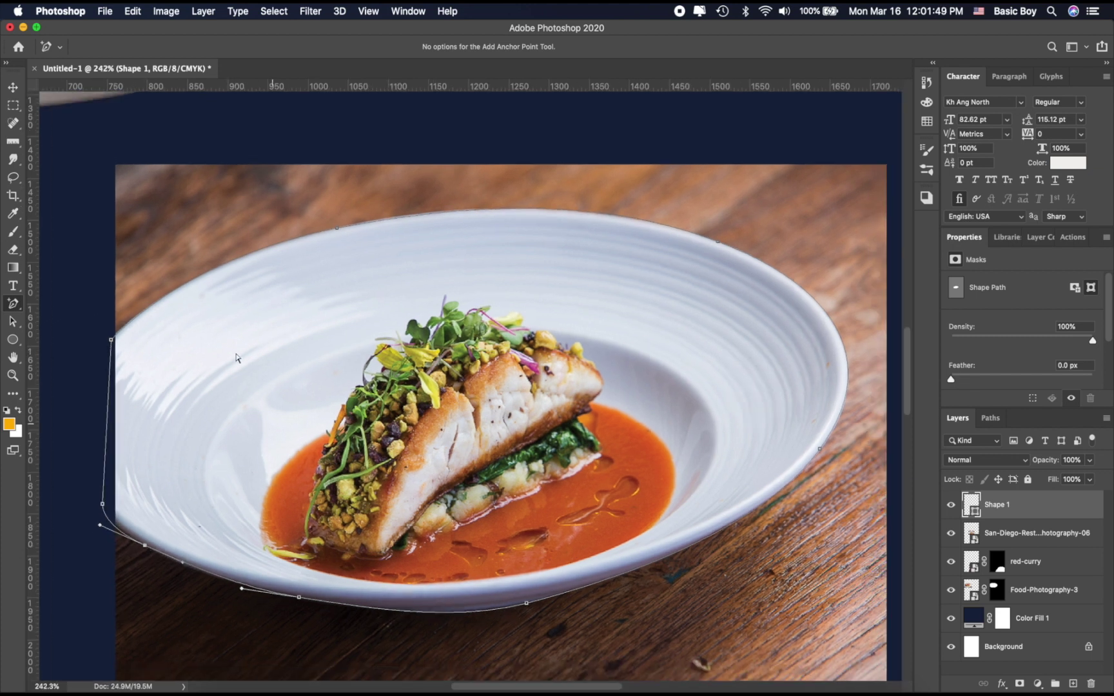
scroll(332, 238, "up", 2)
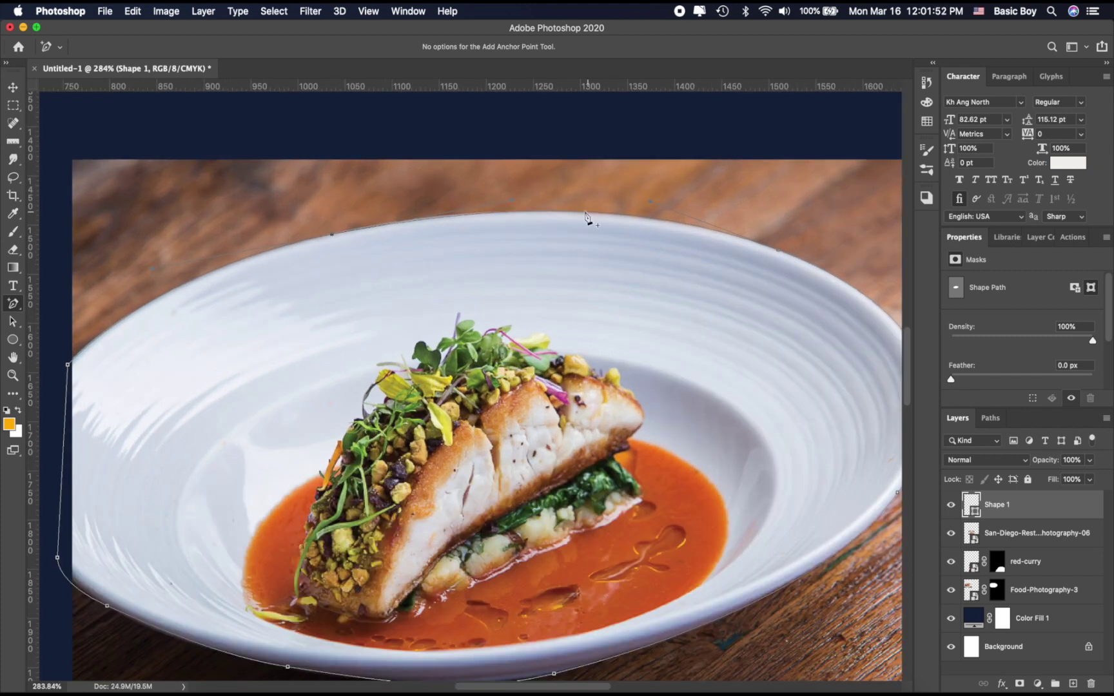
scroll(452, 300, "down", 1)
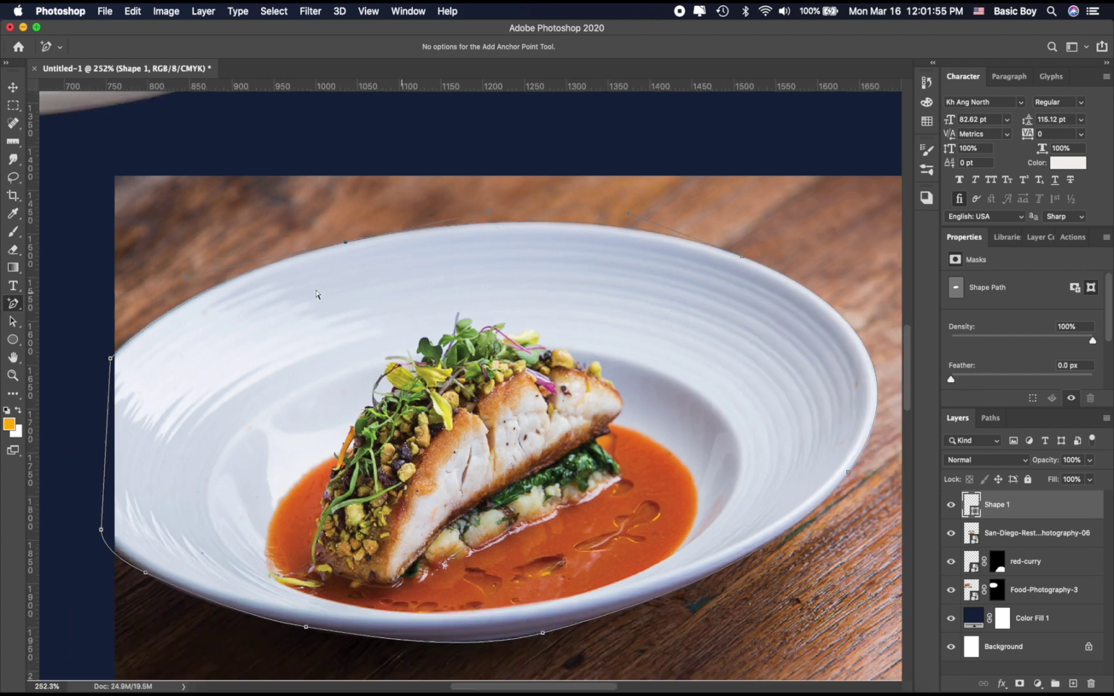
- Make a selection from the closed path around the fish plate
right_click(480, 347)
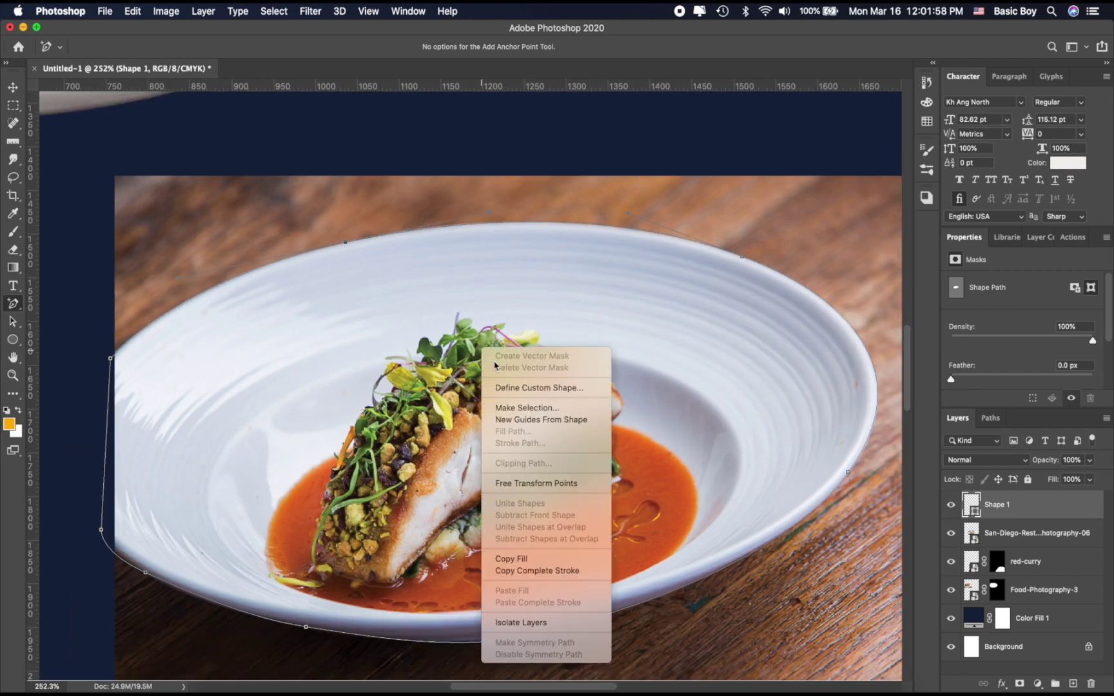
left_click(510, 407)
left_click(619, 283)
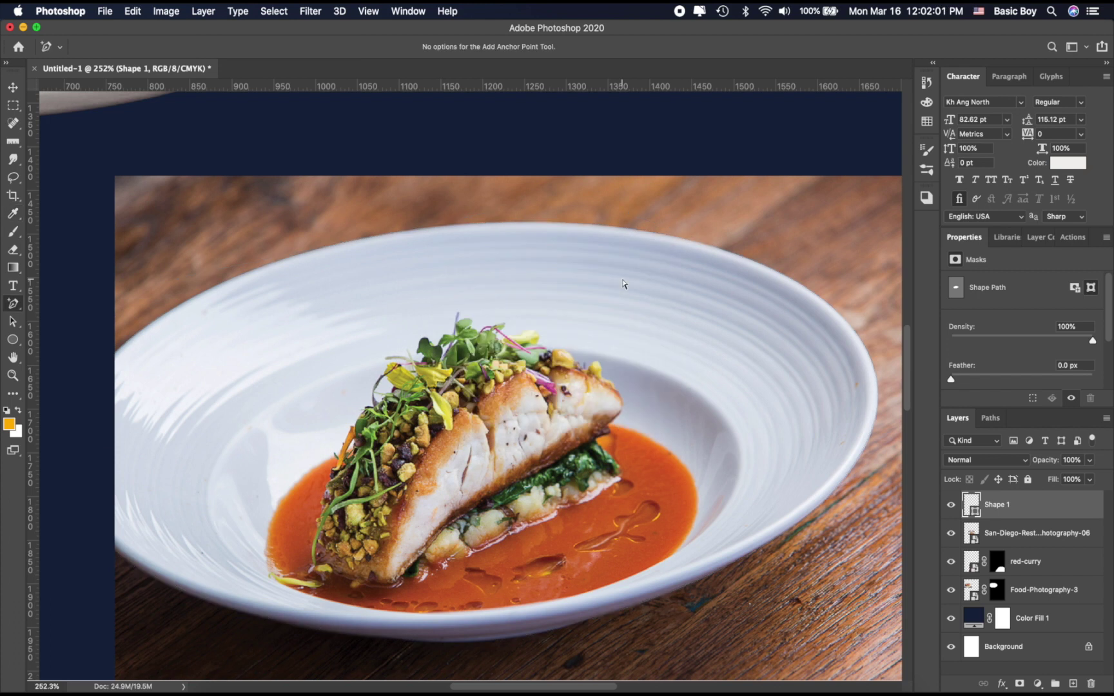
- Add a layer mask from the active selection to the San-Diego-Restaurant-Photography-06 layer to cut out the fish plate
left_click(1023, 546)
left_click(1019, 684)
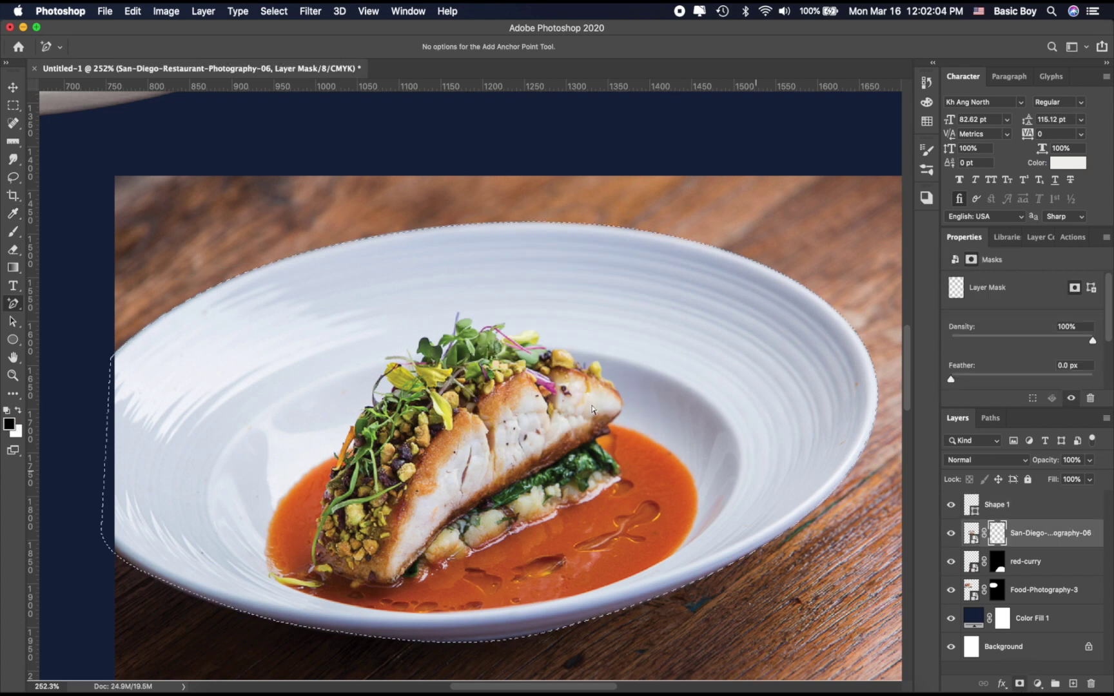
scroll(591, 410, "down", 5)
scroll(729, 456, "down", 4)
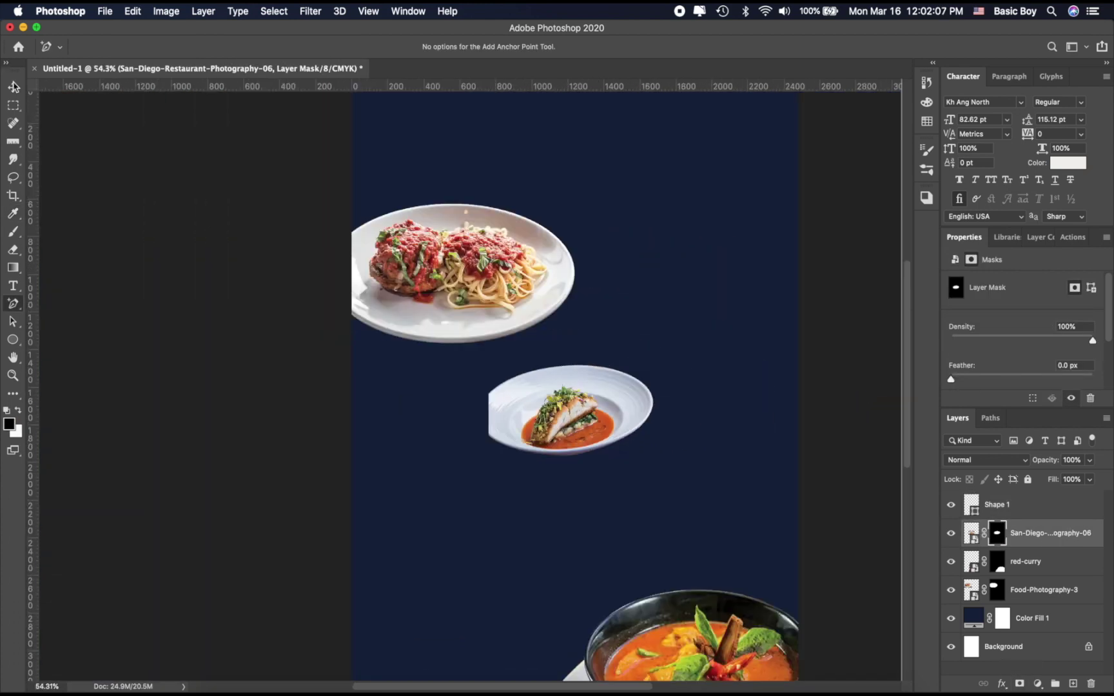
- Enlarge the fish plate proportionally and place it against the page's left edge, below the spaghetti plate
key("v")
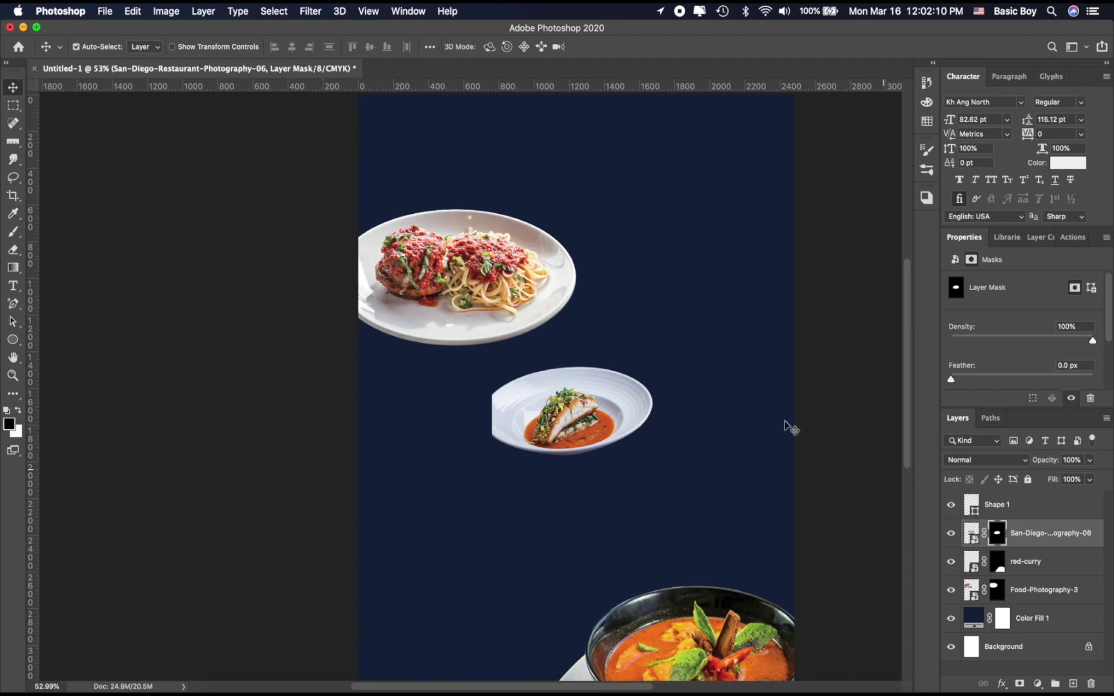
key("ctrl+t")
left_click_drag(677, 355, 681, 363)
left_click_drag(604, 418, 450, 510)
left_click_drag(517, 453, 580, 417)
left_click(698, 46)
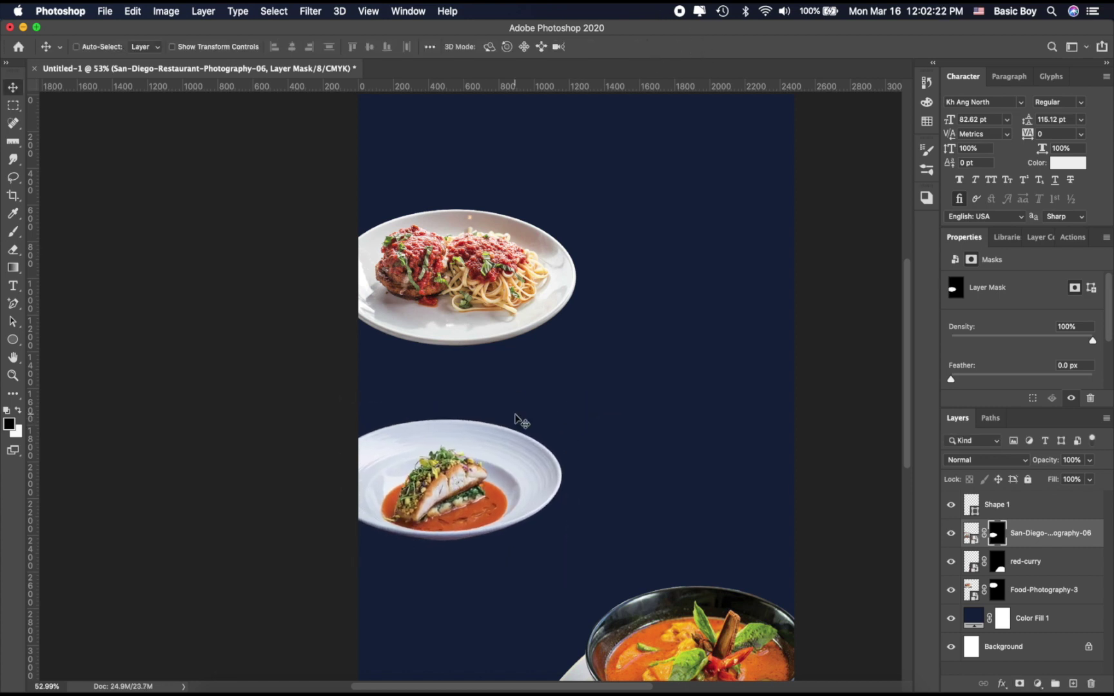
- Move the spaghetti plate to the right side of the page, above the fish plate, with its whole rim inside the page
left_click_drag(457, 282, 691, 353)
scroll(677, 349, "down", 4)
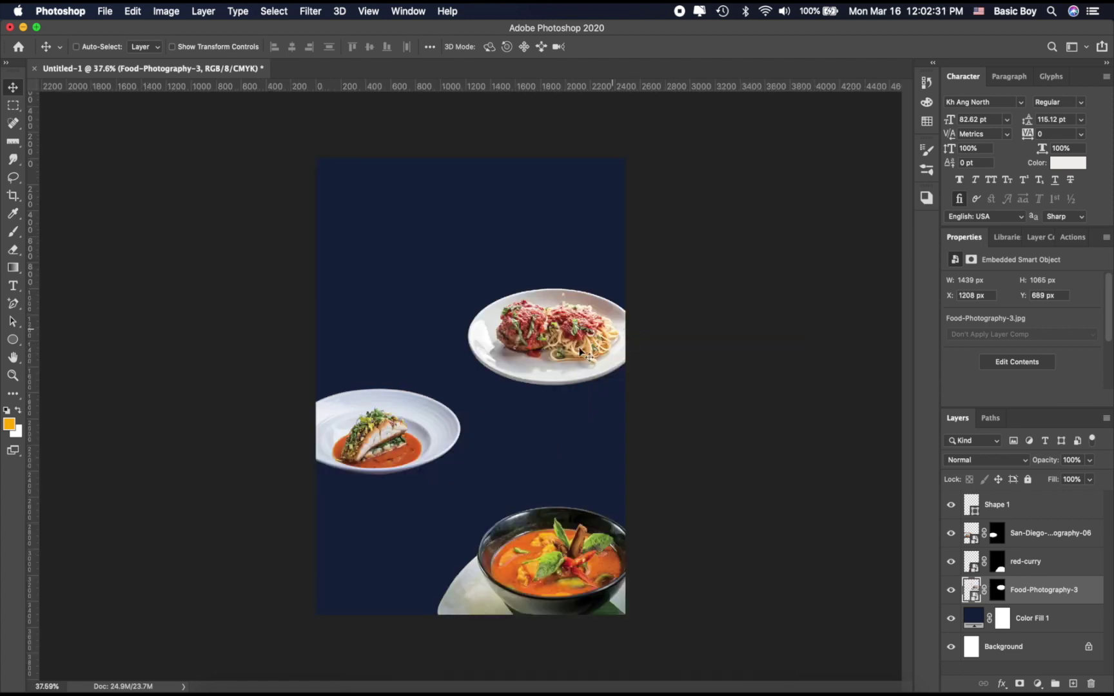
left_click_drag(577, 354, 546, 342)
key("super+0")
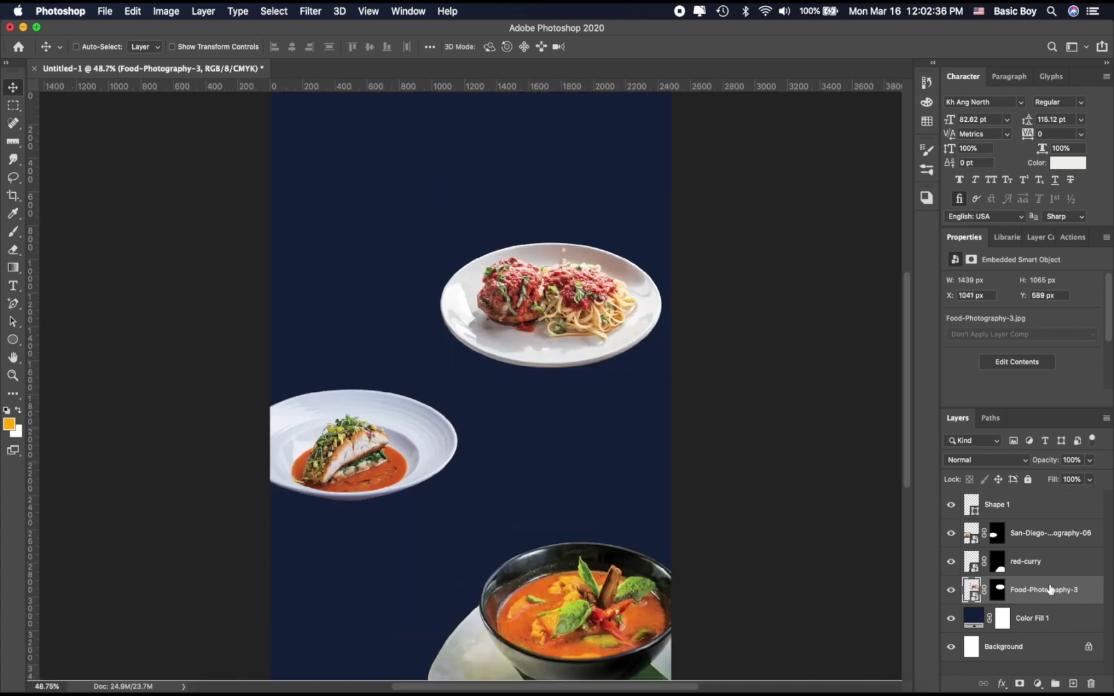
- Scale the fish plate's layer up proportionally to about 1657 × 1169 px, still running off the page's left edge
left_click(1044, 533)
key("super+t")
left_click_drag(473, 452, 518, 458)
left_click(699, 47)
scroll(420, 383, "down", 2)
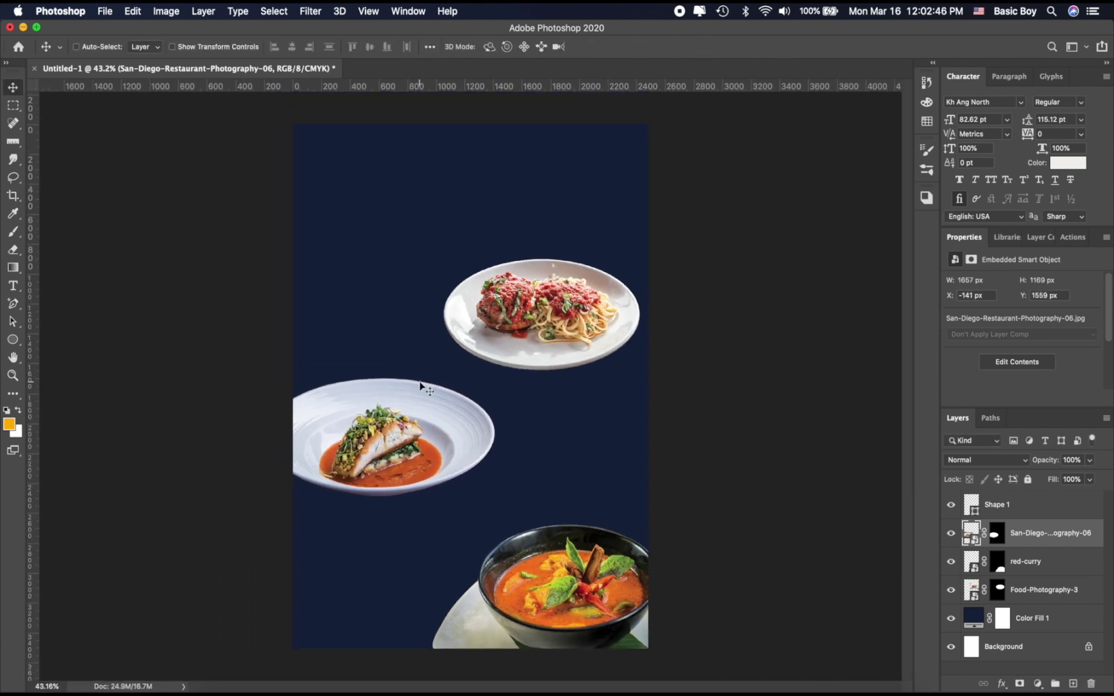
key("super+0")
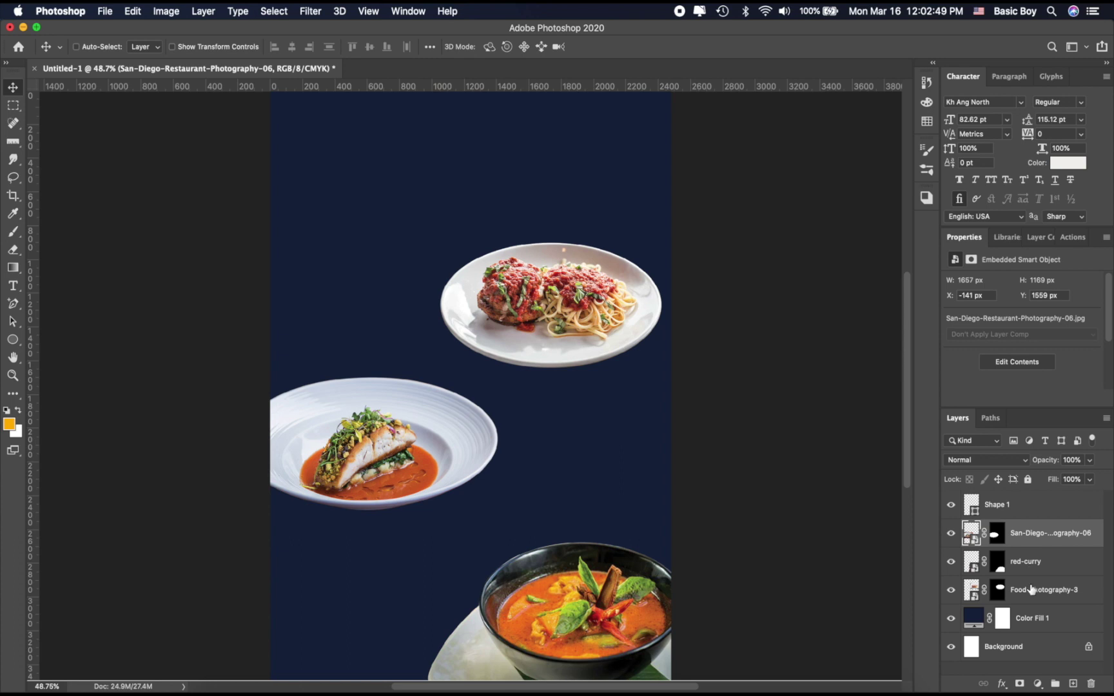
- Scale the spaghetti plate up to about 1612 × 1193 px so its rim runs off the page's right edge
left_click(1031, 590)
key("super+t")
left_click_drag(671, 279, 702, 279)
left_click(699, 46)
mouse_move(593, 308)
left_mouse_down()
mouse_move(601, 332)
mouse_move(592, 333)
left_mouse_up()
key("super+0")
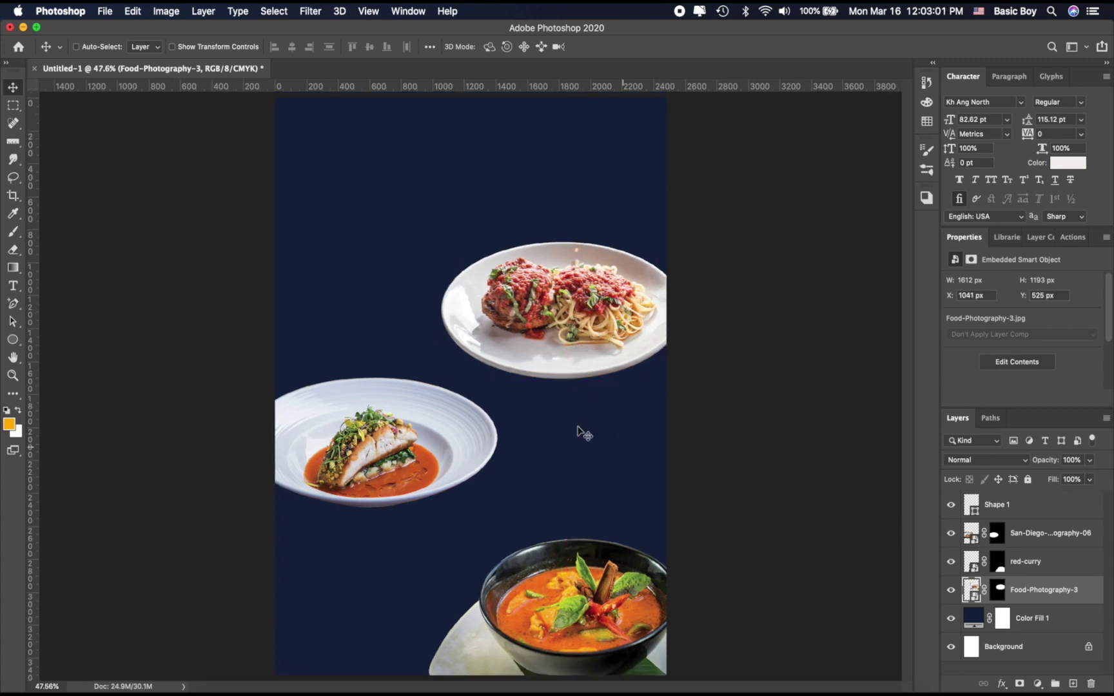
- Move the fish plate slightly lower and enlarge it to about 1717 × 1211 px
left_click(1042, 532)
key("super+t")
left_click_drag(417, 442, 414, 459)
left_click_drag(513, 467, 522, 467)
left_click(697, 46)
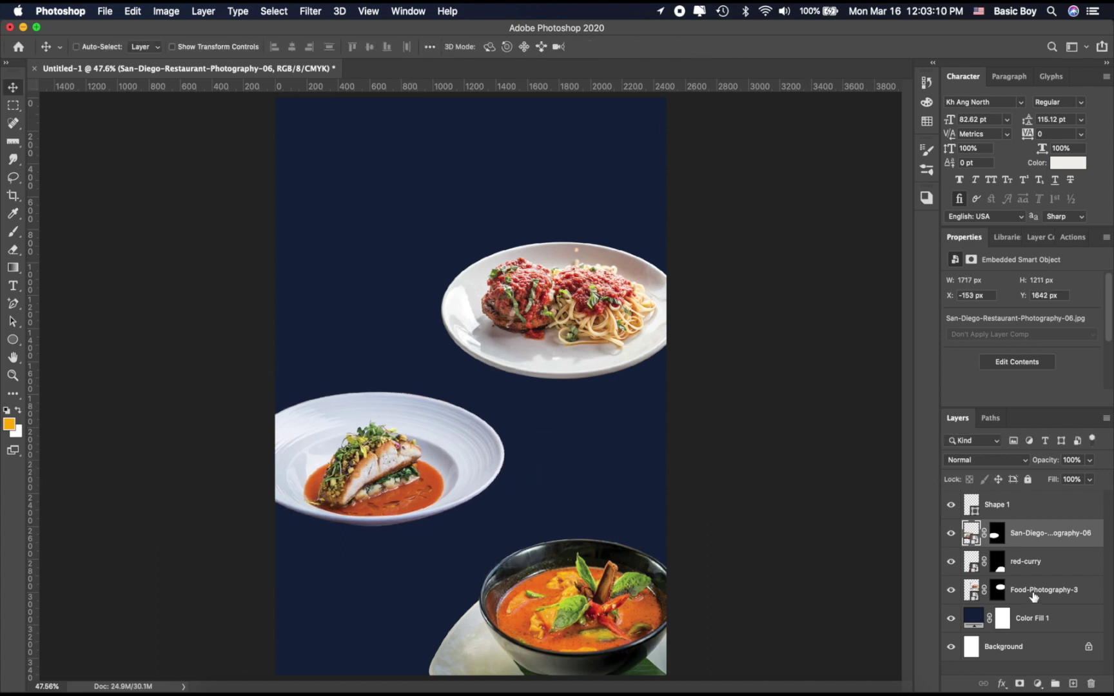
- Scale the red-curry layer up proportionally to about 108% in the page's lower-right corner
left_click(1033, 593)
left_click(1029, 574)
key("ctrl+t")
left_click_drag(565, 472, 566, 458)
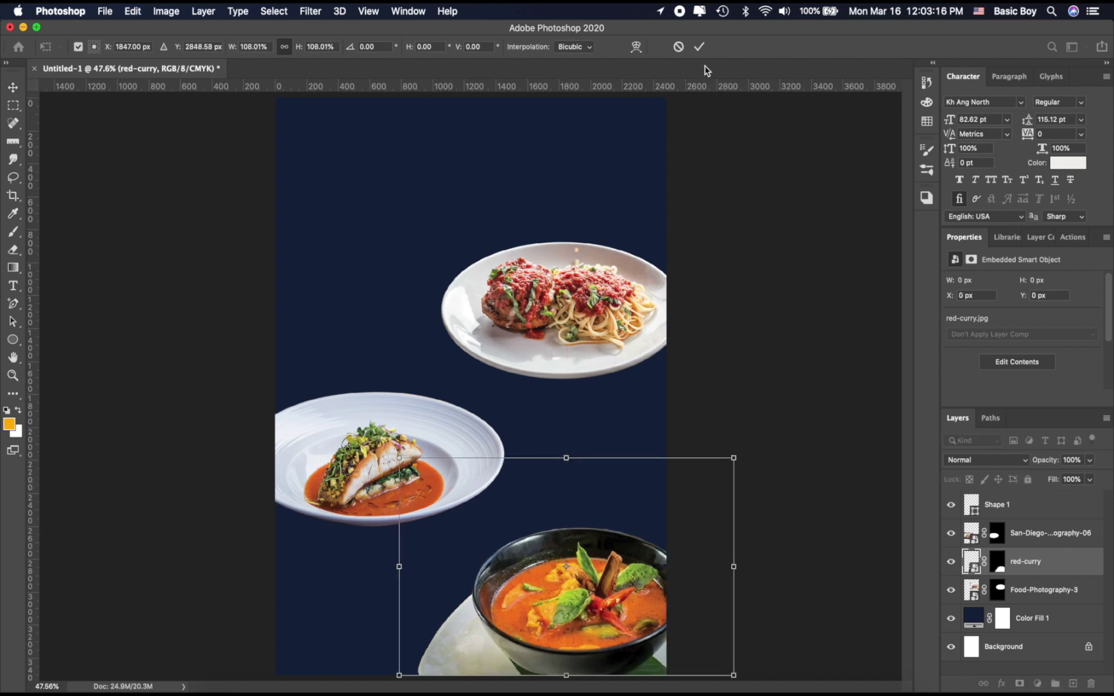
key("Return")
scroll(540, 457, "down", 2)
scroll(540, 457, "up", 2)
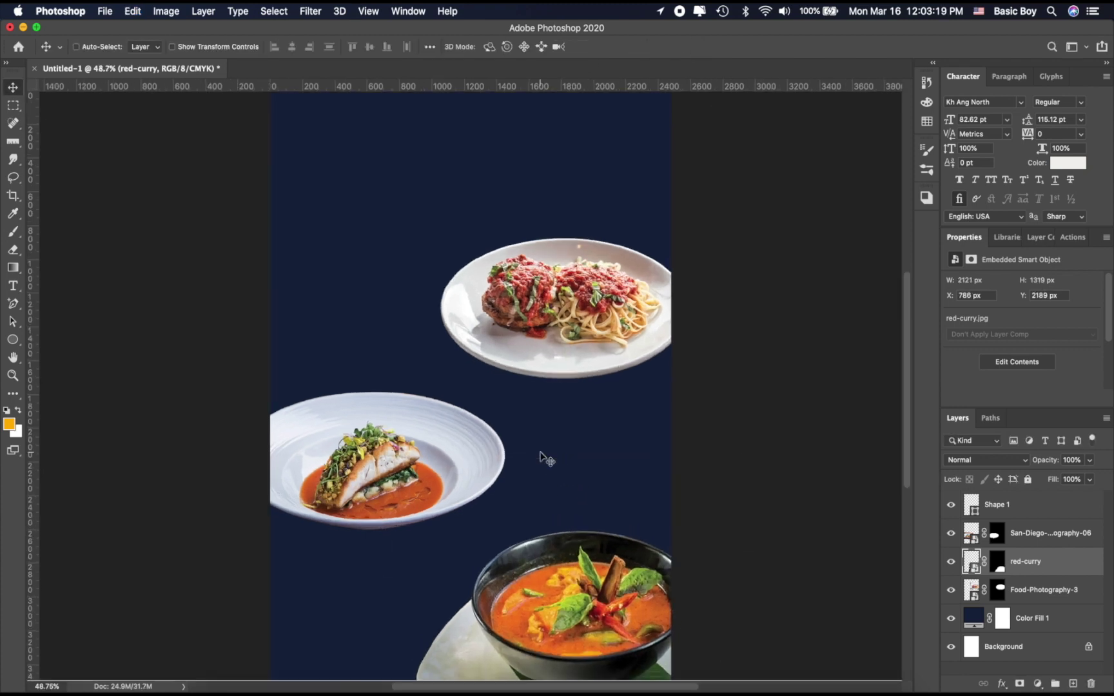
- Draw a black-filled ellipse about 1715 × 563 px behind the spaghetti plate's lower half, on a new layer above Color Fill 1
left_click(1026, 600)
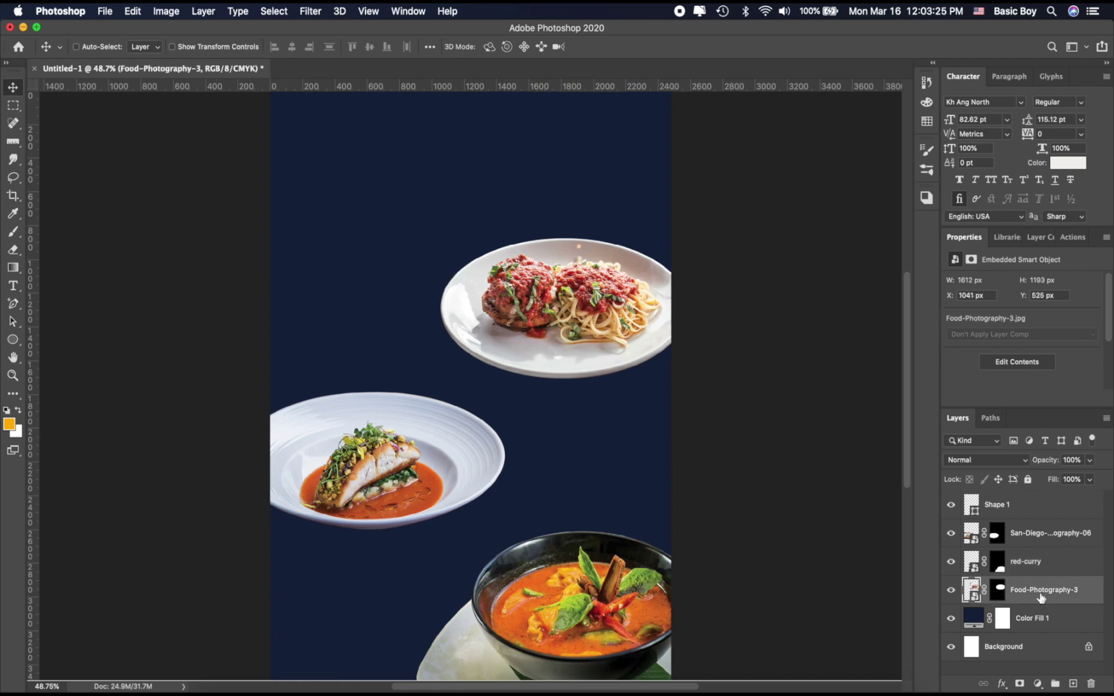
left_click(1056, 617)
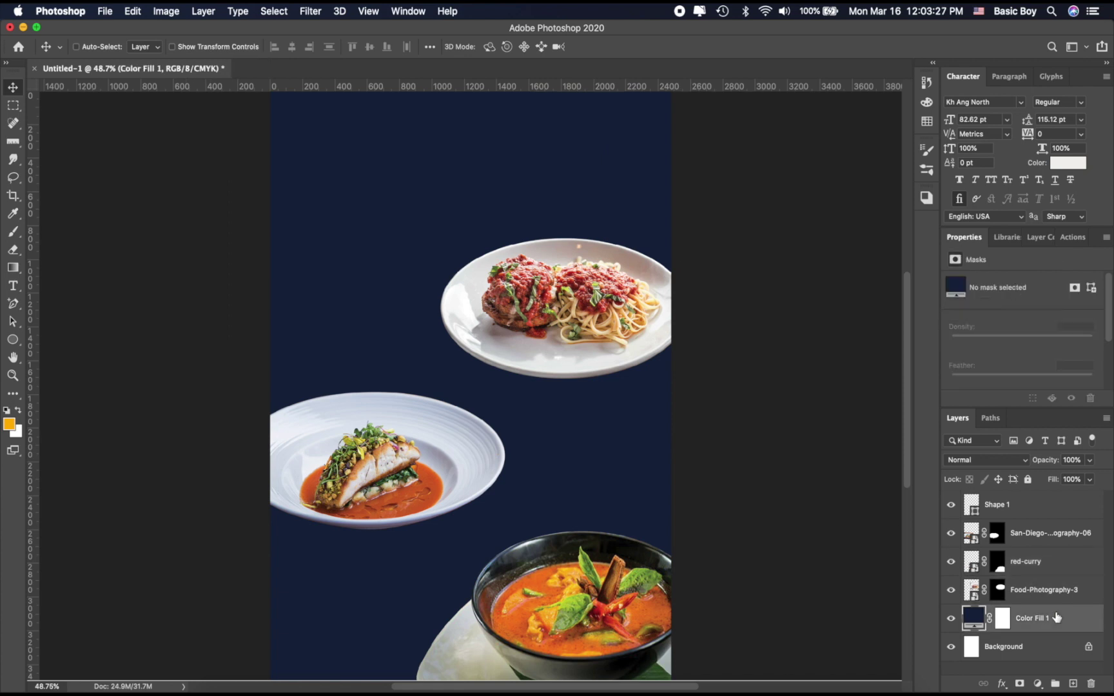
left_click(1074, 685)
left_click(13, 340)
left_click_drag(442, 294, 719, 392)
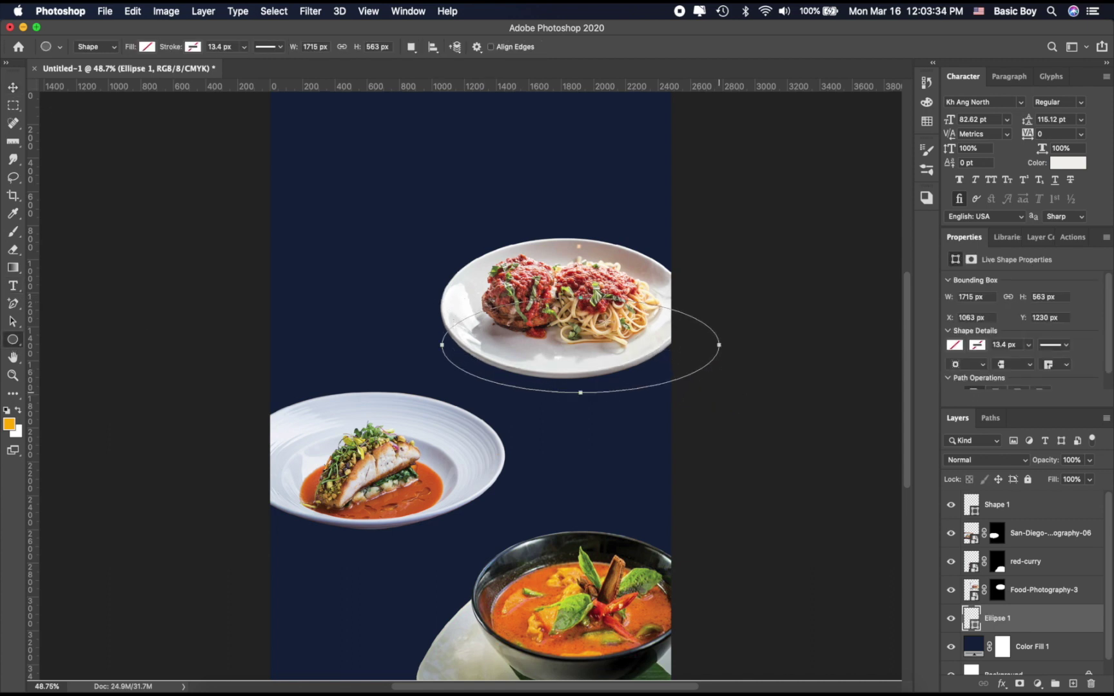
left_click(147, 47)
left_click(145, 120)
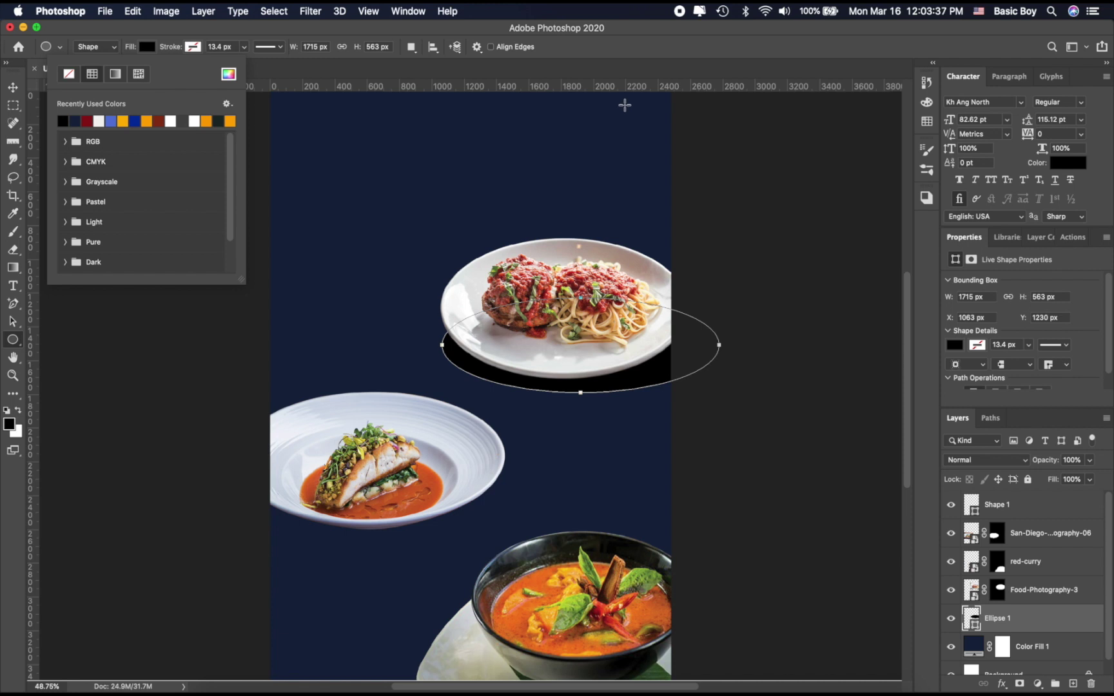
left_click(616, 43)
left_click(13, 89)
key("super+t")
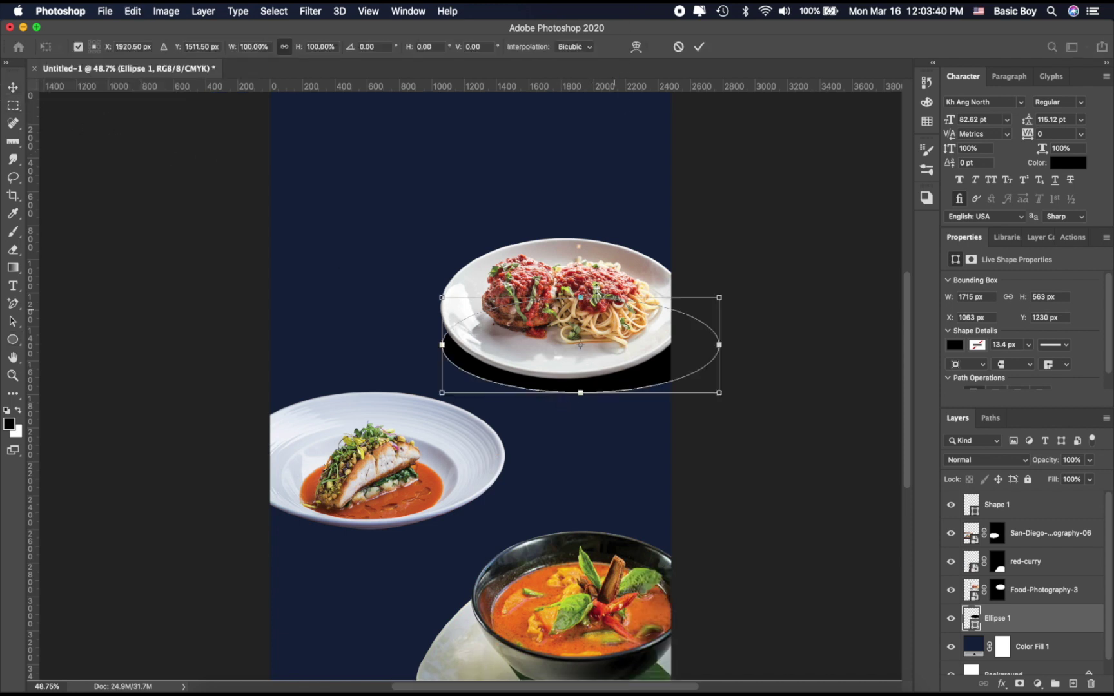
left_click_drag(580, 297, 581, 280)
left_click_drag(551, 338, 573, 331)
key("super+z")
key("super+z")
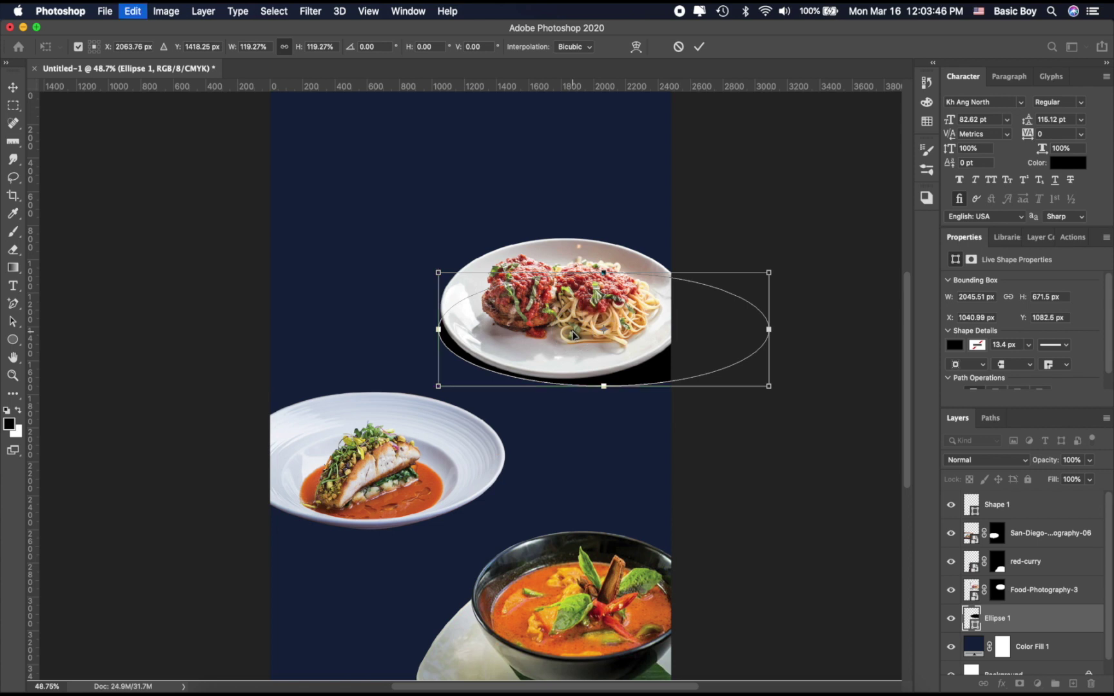
key("super+z")
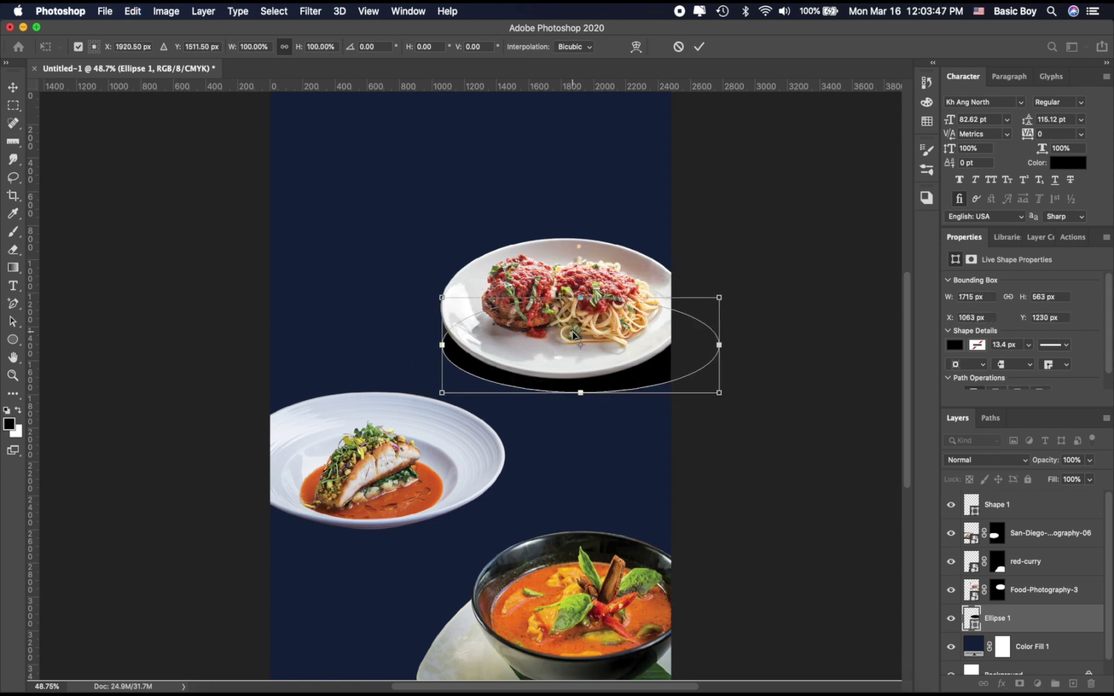
left_click(677, 47)
- Reshape the black ellipse by moving its side and bottom anchors and handles so it follows the spaghetti plate's lower rim as a shadow
left_click(9, 306)
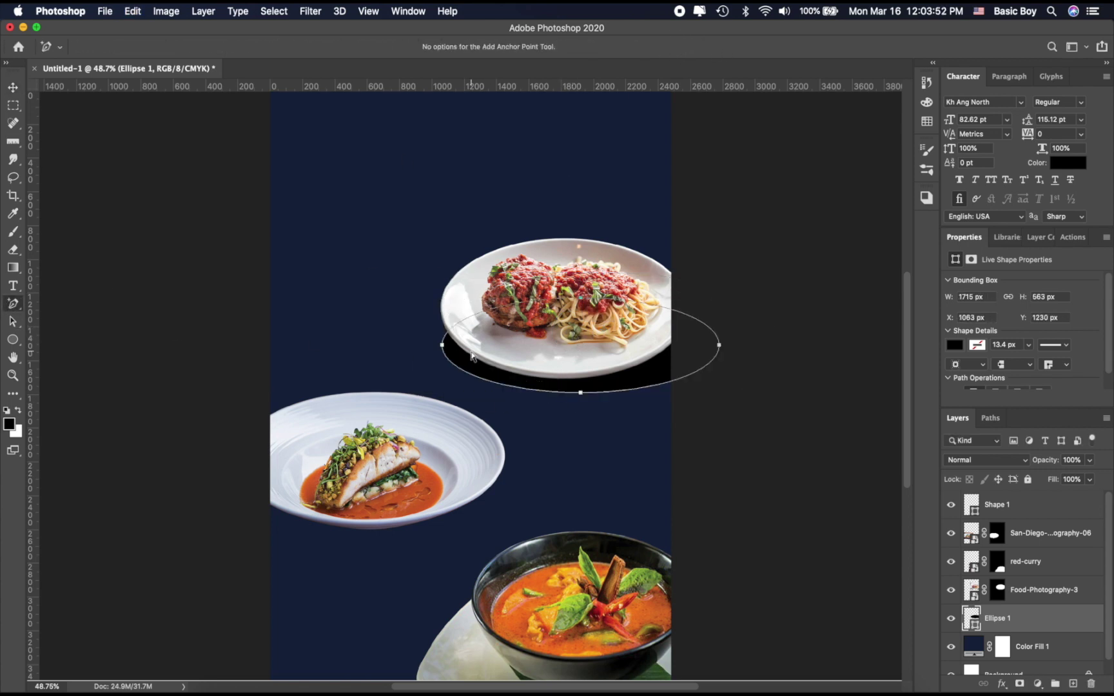
scroll(470, 356, "up", 2)
left_click_drag(441, 345, 452, 326)
left_click_drag(731, 346, 703, 324)
key("super+z")
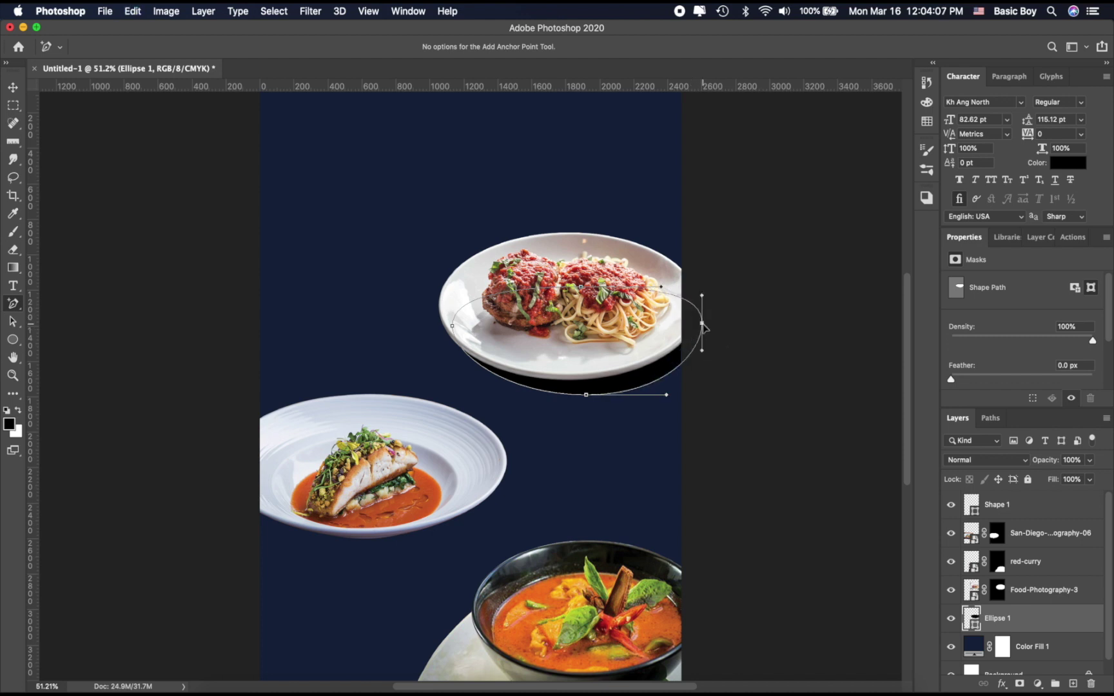
left_click_drag(452, 325, 443, 350)
left_click_drag(587, 395, 584, 392)
left_click(13, 87)
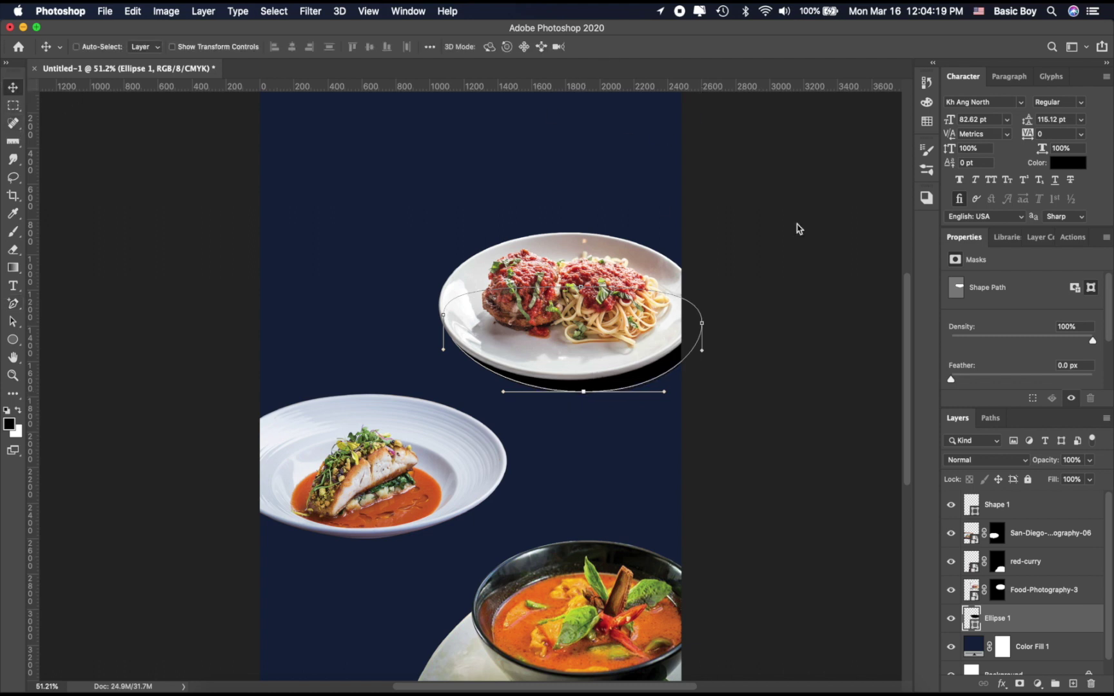
- Set the opacity of the Ellipse 1 shadow layer to 50%
key("super+0")
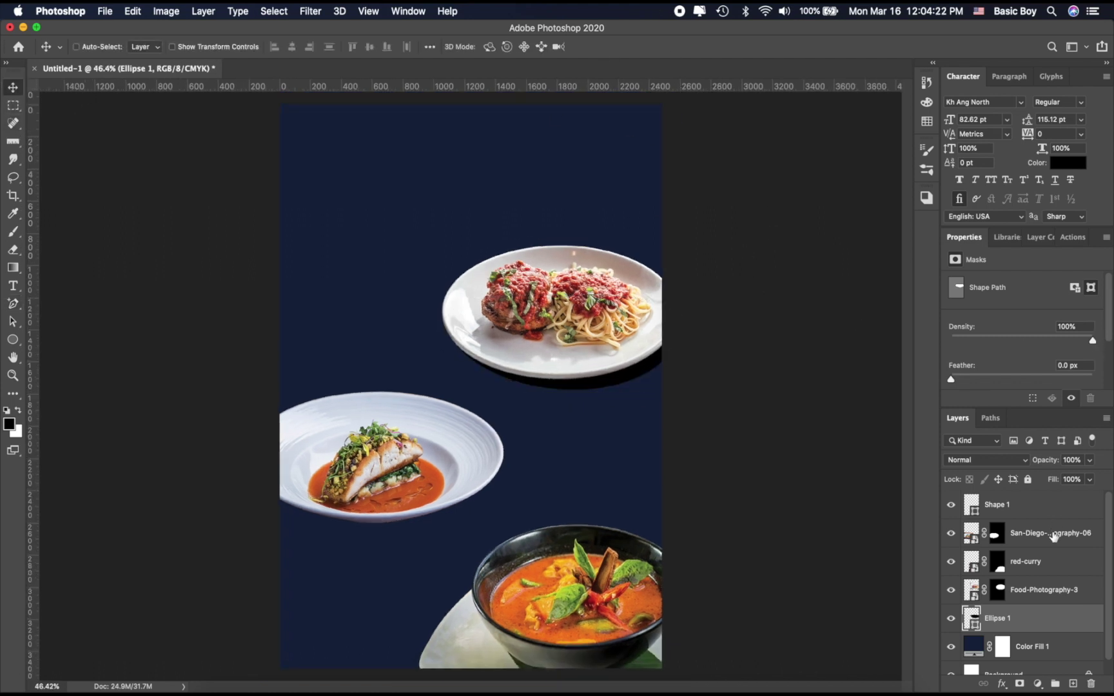
left_click(1089, 460)
left_click_drag(1092, 479, 1059, 479)
left_click(810, 408)
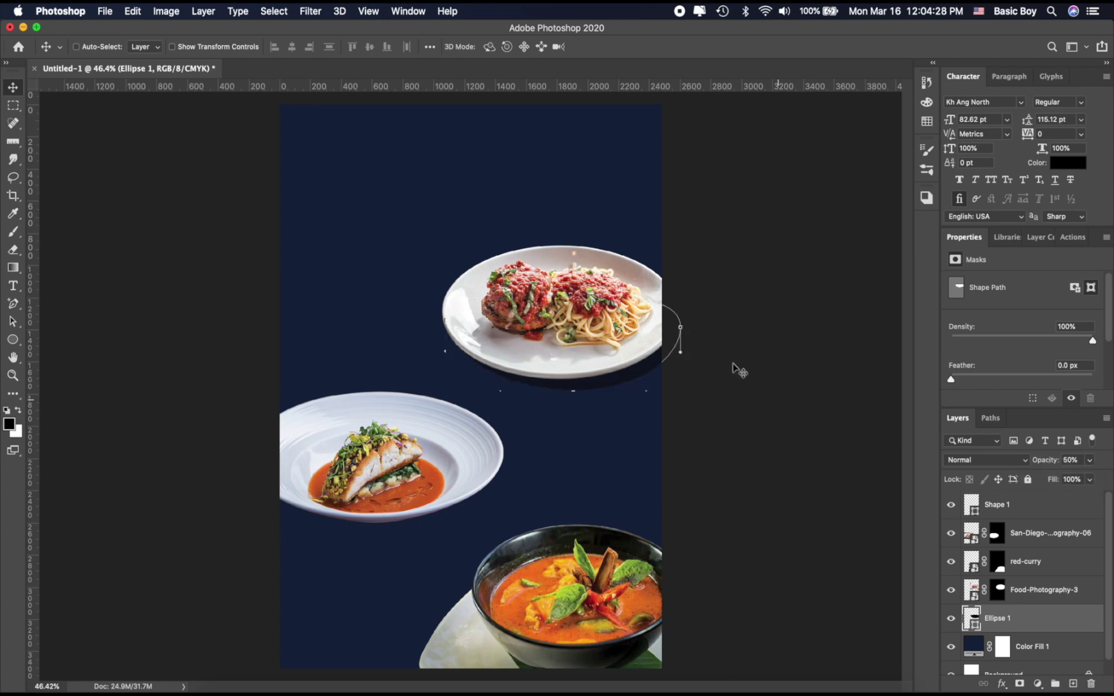
key("super+minus")
scroll(750, 396, "up", 3)
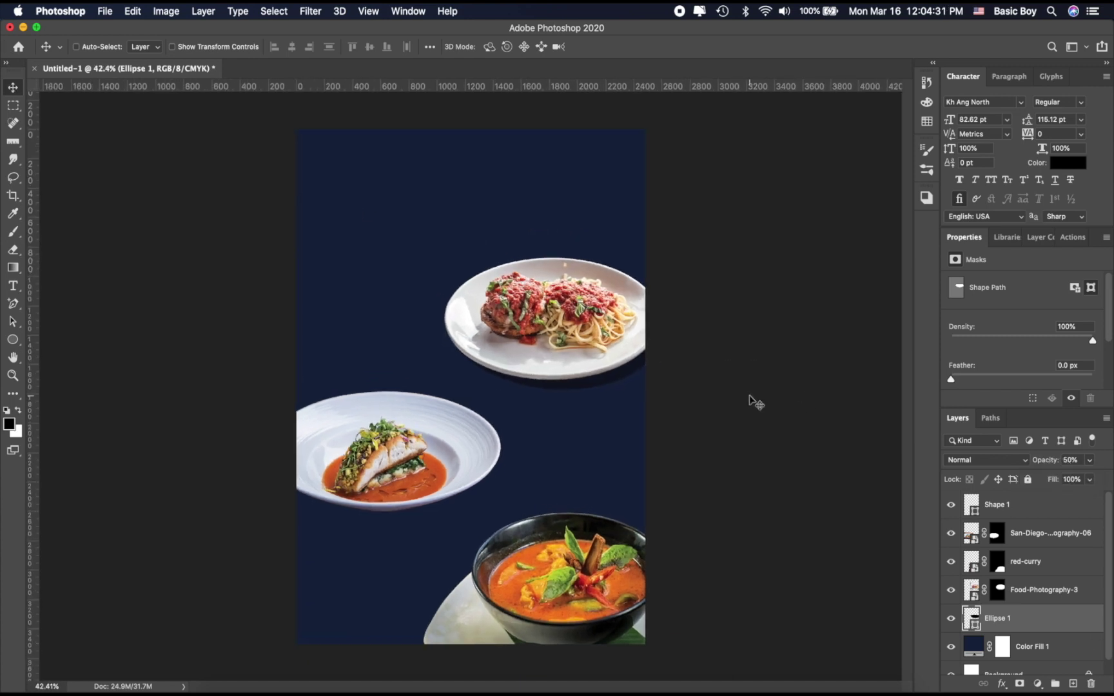
- Convert the Ellipse 1 shadow to a smart object and apply a Gaussian Blur with a 4.4-pixel radius
left_click(310, 11)
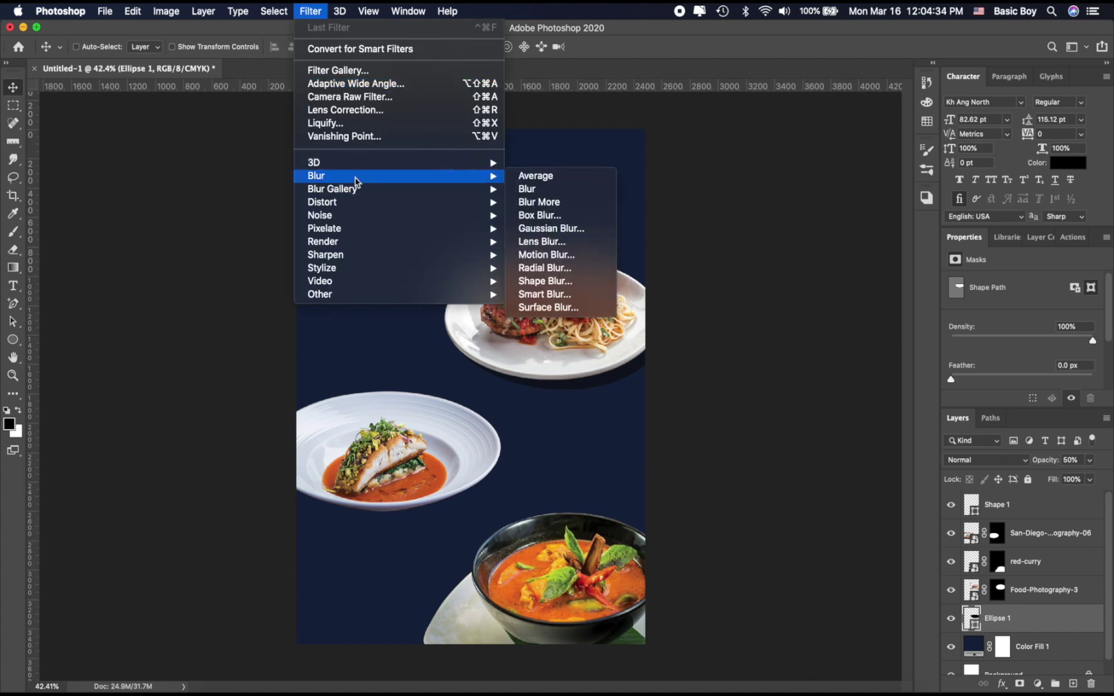
mouse_move(410, 180)
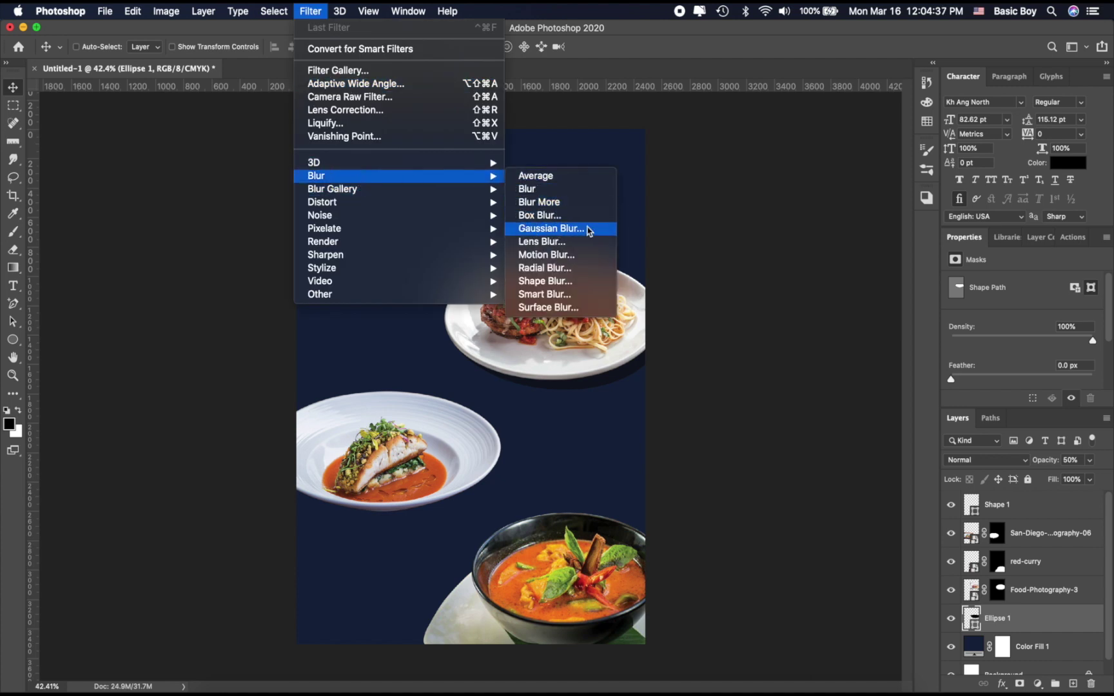
left_click(580, 228)
left_click(652, 247)
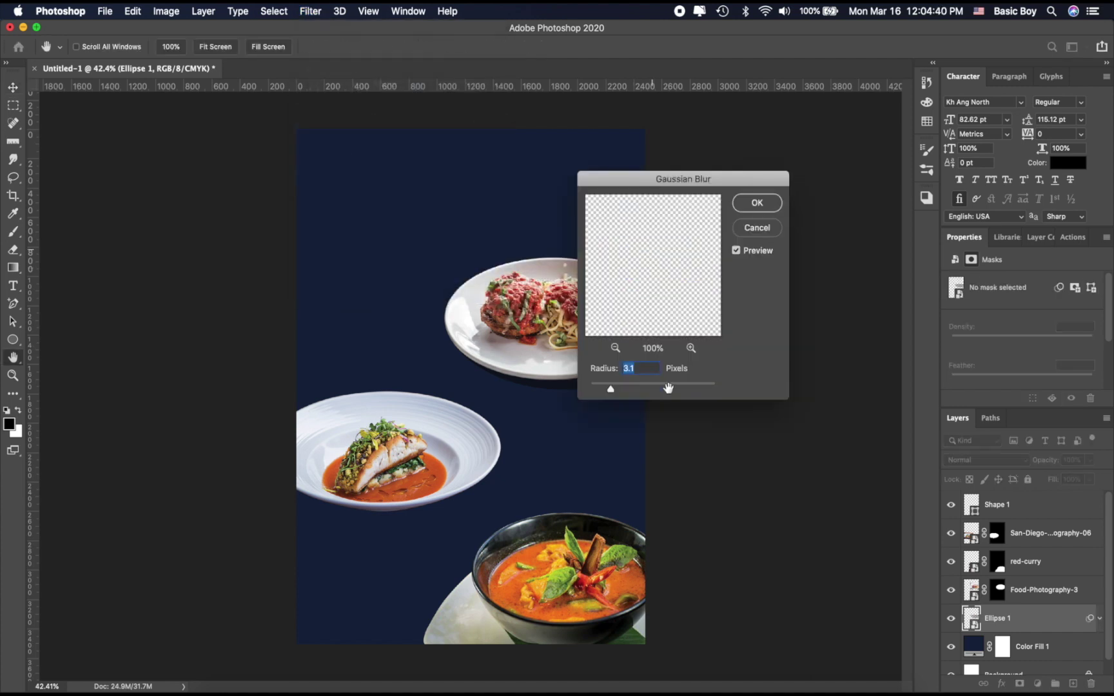
left_click_drag(611, 390, 621, 391)
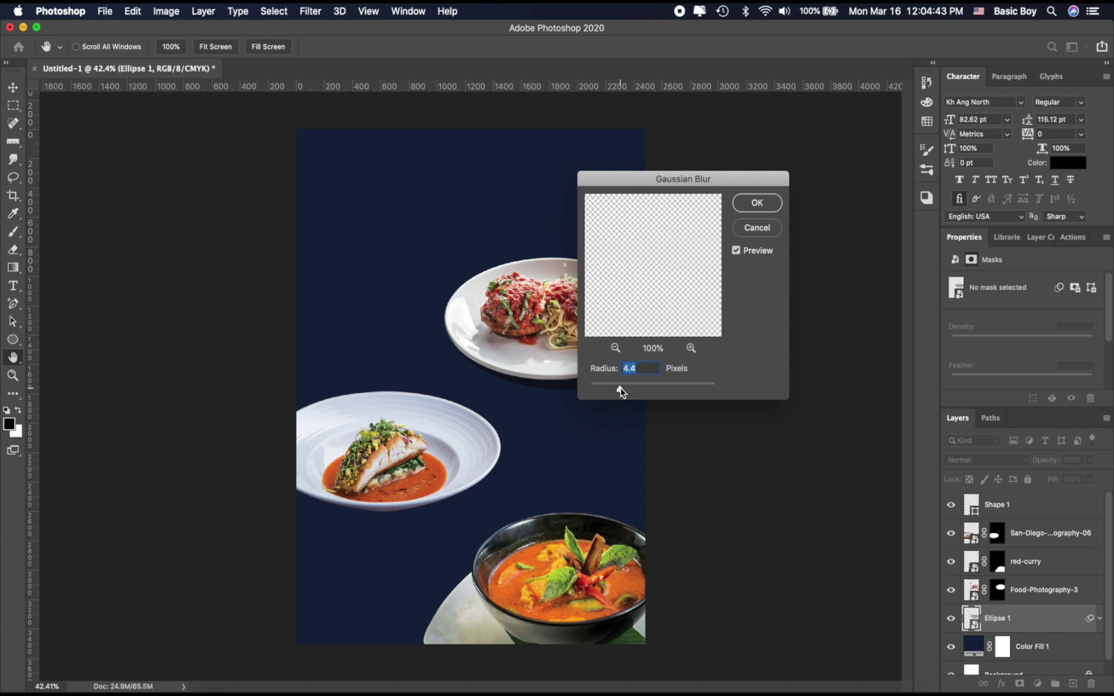
left_click(757, 202)
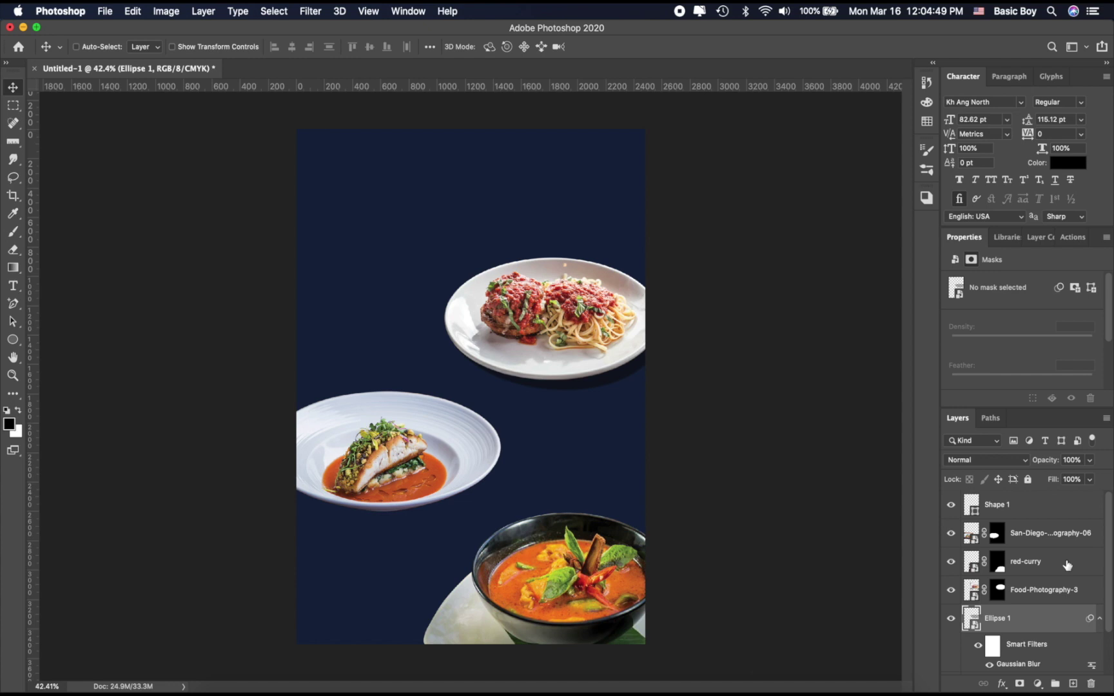
left_click(1089, 462)
left_click(1095, 453)
left_click(1056, 628)
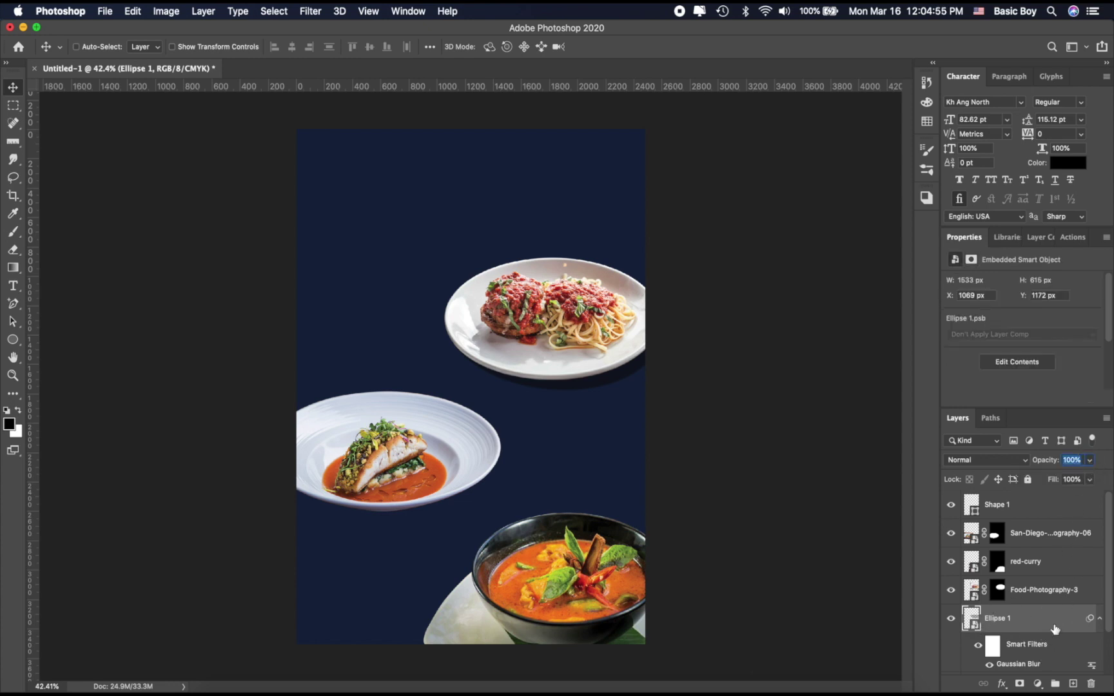
key("super+equal")
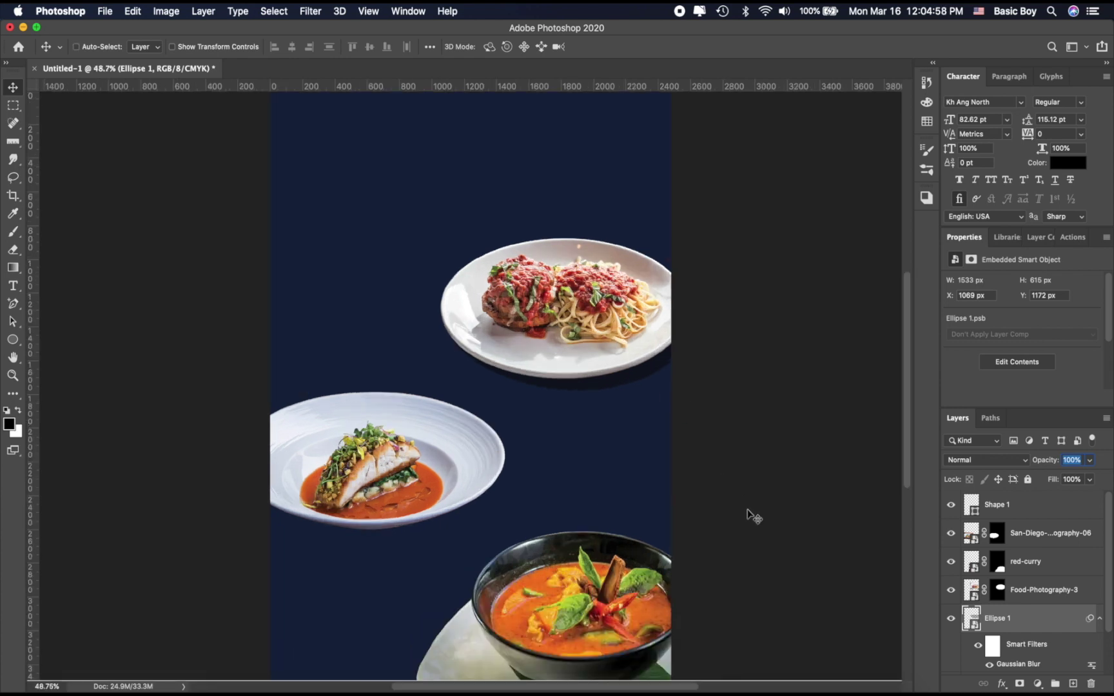
- Identify the fish plate's layer by toggling its visibility, and add a new empty layer directly below it
left_click(1034, 565)
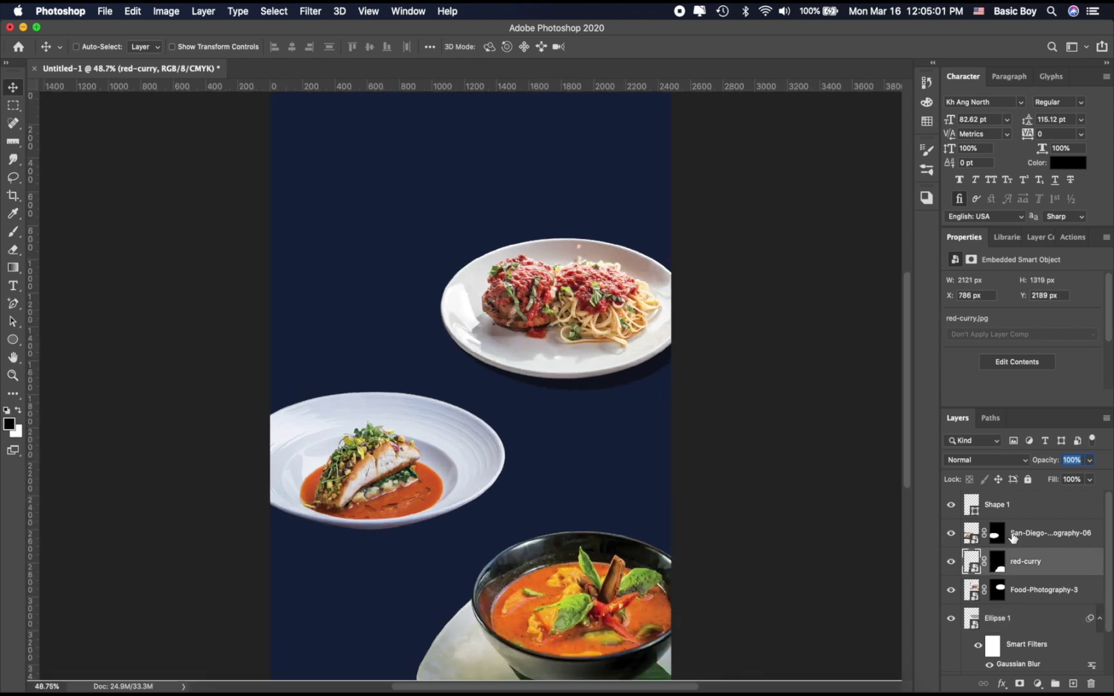
left_click(978, 539)
left_click(951, 534)
left_click(950, 534)
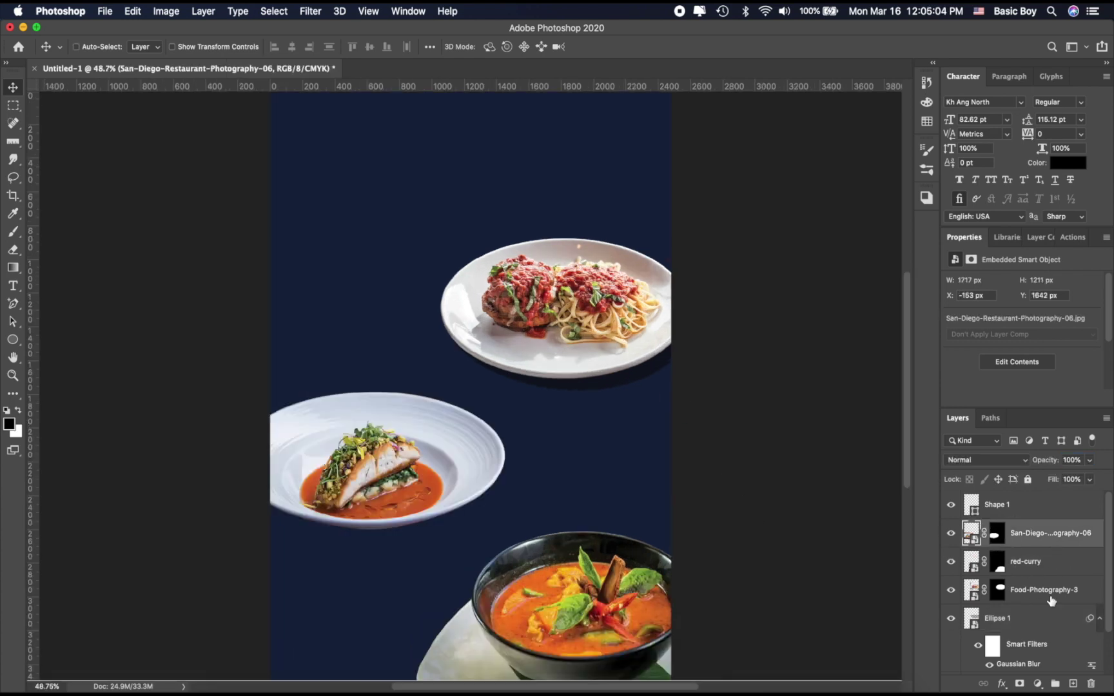
left_click(1034, 562)
left_click(1073, 683)
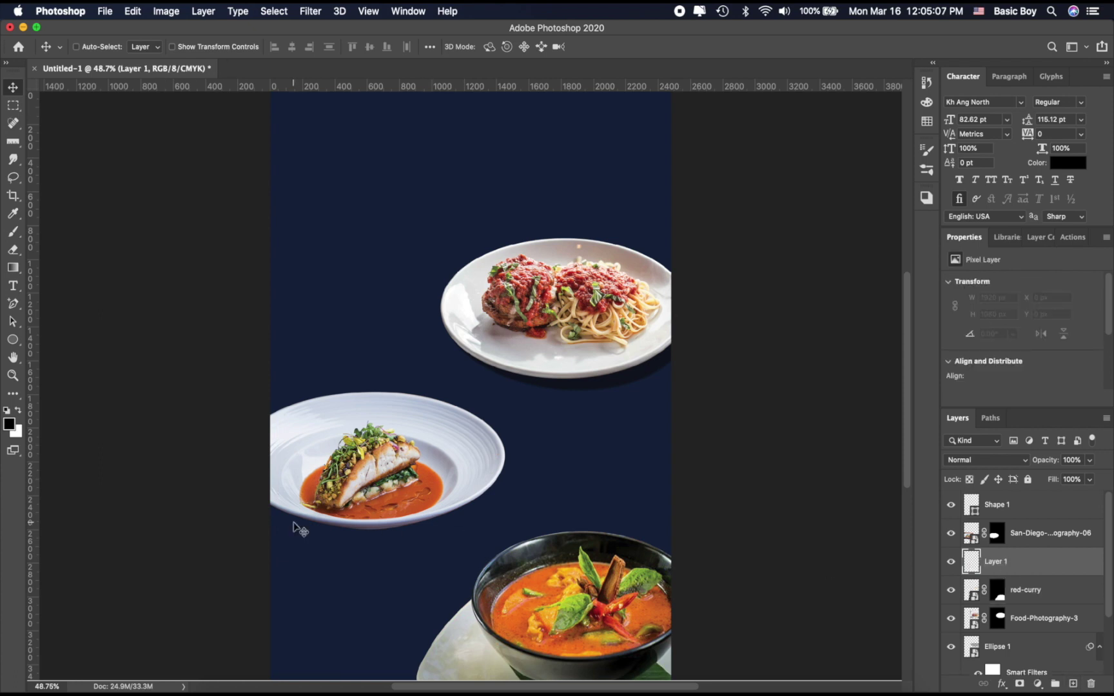
- Draw an ellipse about 1467 × 673 px over the lower part of the fish plate and fill it with black
scroll(293, 529, "up", 1)
left_click(13, 339)
left_click_drag(261, 438, 505, 539)
left_click(146, 47)
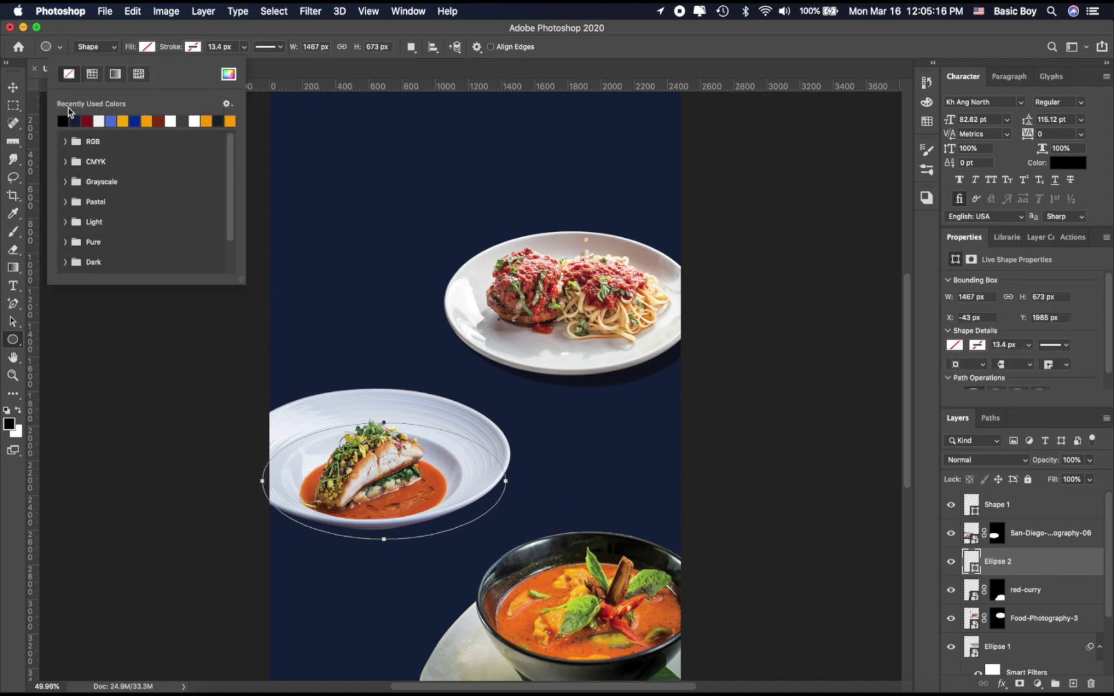
left_click(63, 121)
- Move the black ellipse's side and bottom anchors and handles so its edge follows the fish plate's lower rim
left_click(14, 303)
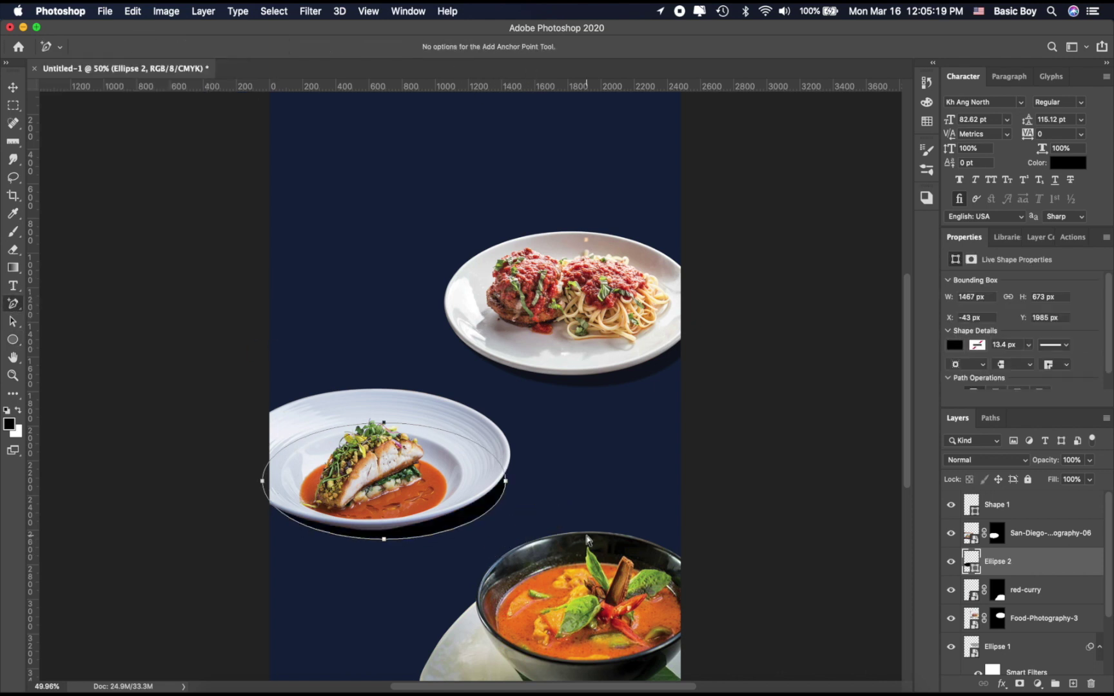
left_click_drag(505, 481, 510, 457)
left_click_drag(384, 539, 397, 541)
left_click_drag(329, 542, 297, 542)
left_click_drag(465, 541, 463, 533)
left_click_drag(511, 490, 512, 501)
left_click(559, 457)
scroll(450, 548, "up", 4)
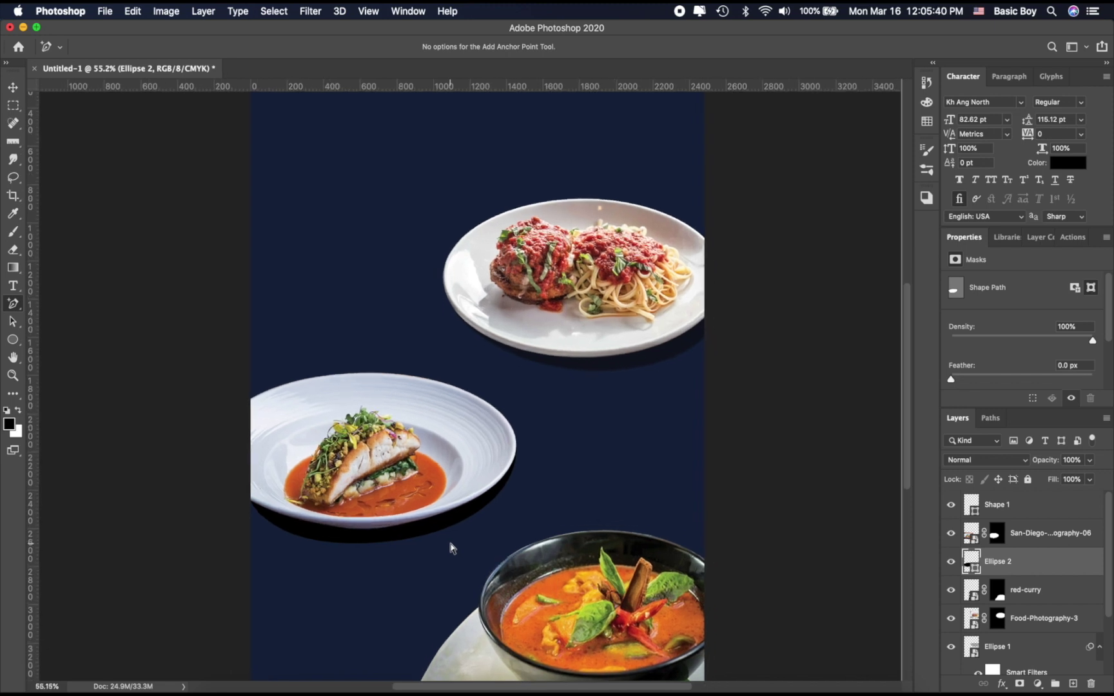
- Refine the bottom anchor of the fish plate's shadow and level its handles for a smoother curve
left_click(391, 542)
scroll(390, 541, "up", 7)
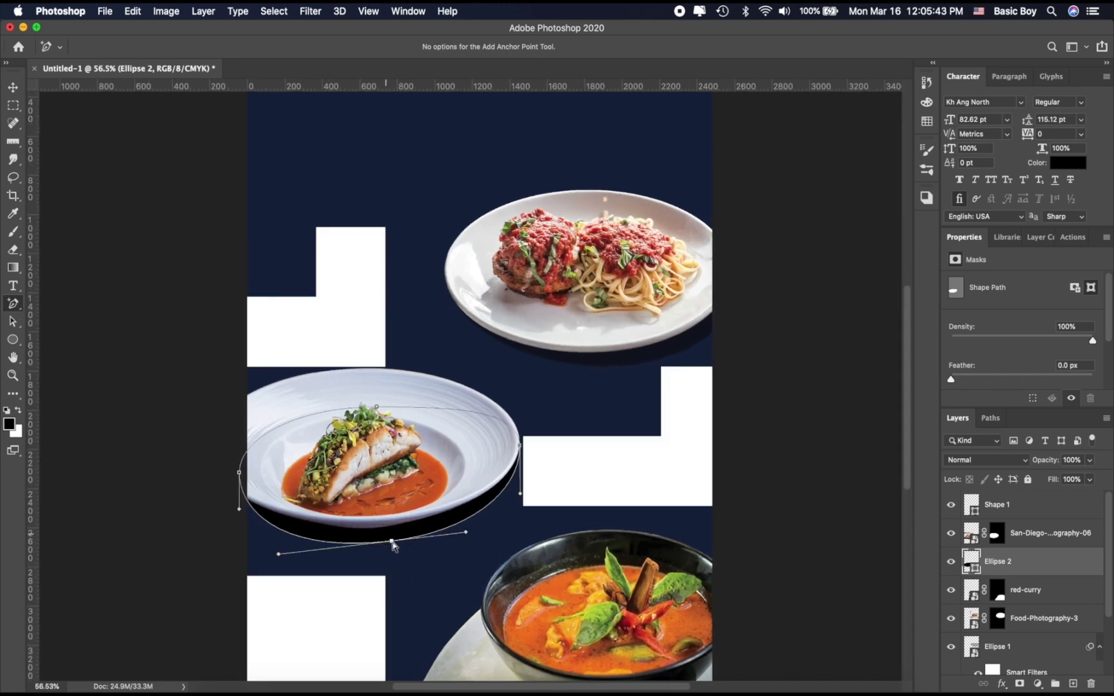
left_click_drag(391, 541, 394, 544)
left_click_drag(479, 535, 468, 537)
left_click_drag(265, 554, 279, 548)
scroll(421, 574, "down", 6)
- Set the fish plate's ellipse shadow to 55% opacity, and delete that shadow layer
left_click(13, 88)
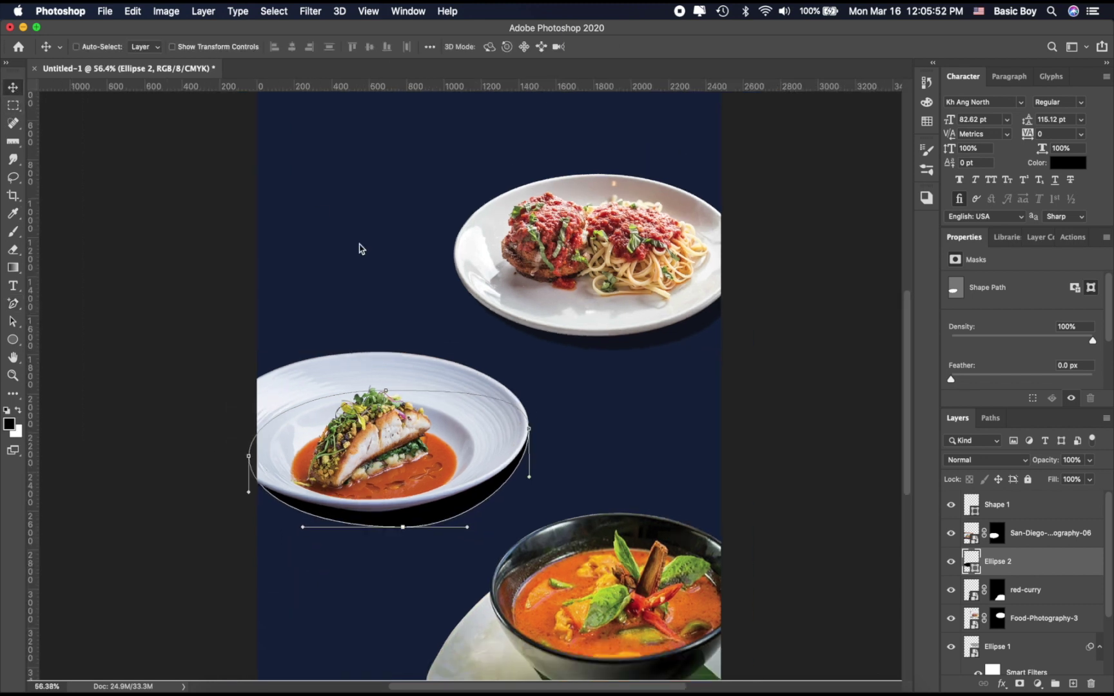
key("super+0")
left_click(1089, 461)
left_click_drag(1089, 479, 1063, 479)
left_click(1073, 571)
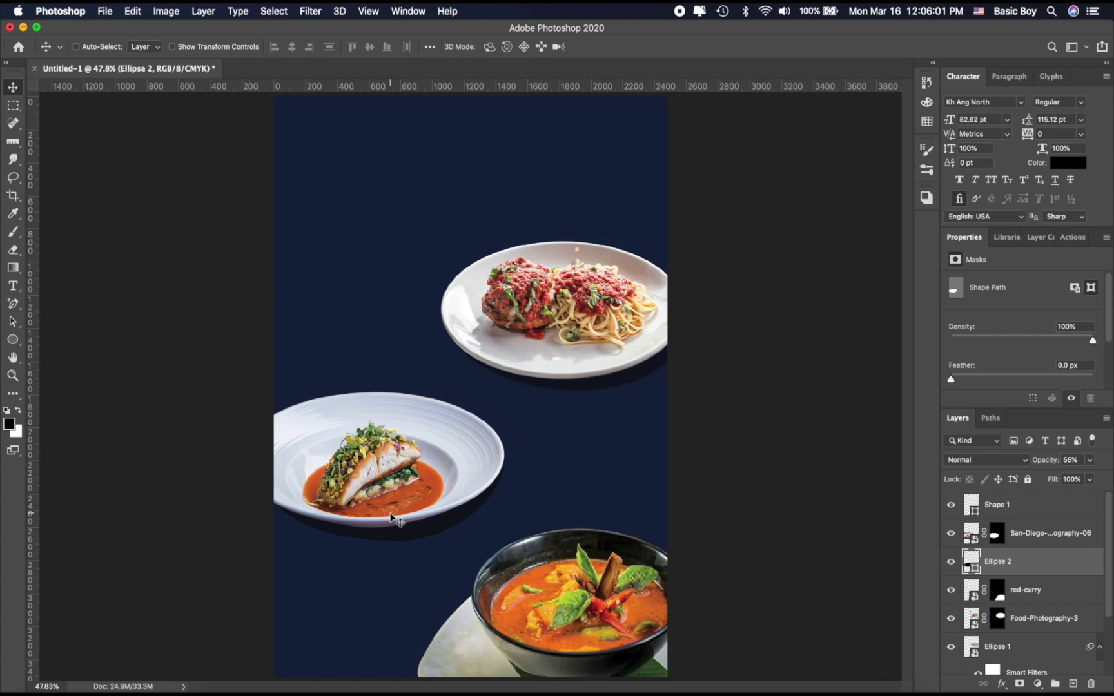
scroll(391, 516, "up", 1)
key("Delete")
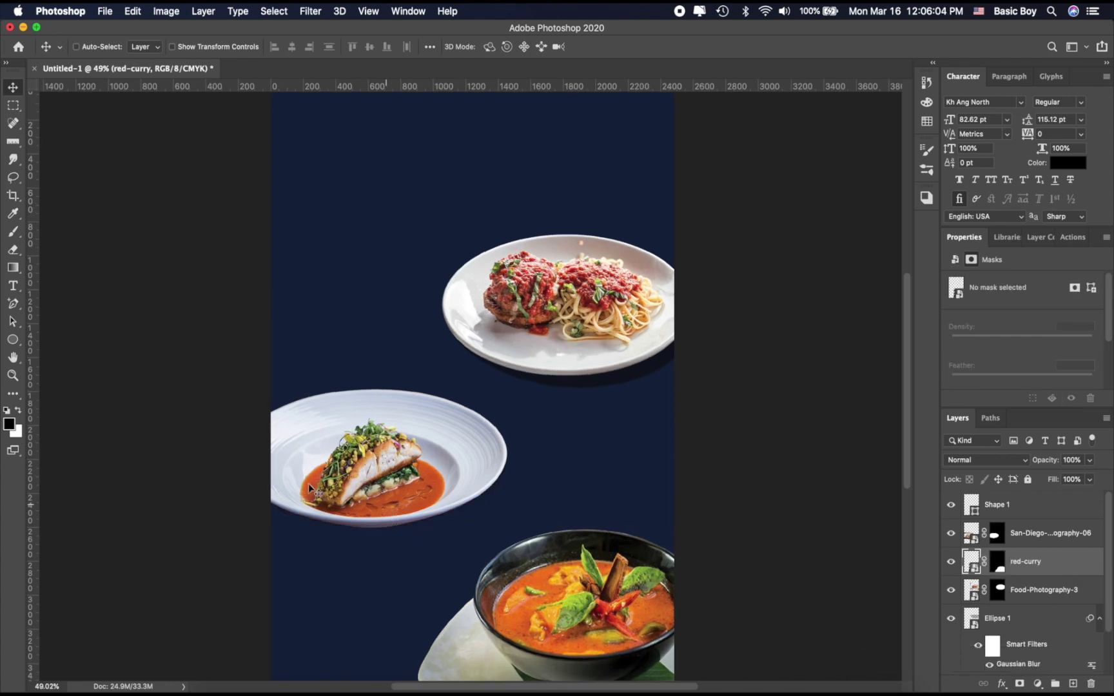
- Draw a new ellipse about 1521 × 697 px overlapping the fish plate's lower edge and fill it with black
left_click(13, 340)
left_click_drag(246, 459, 493, 579)
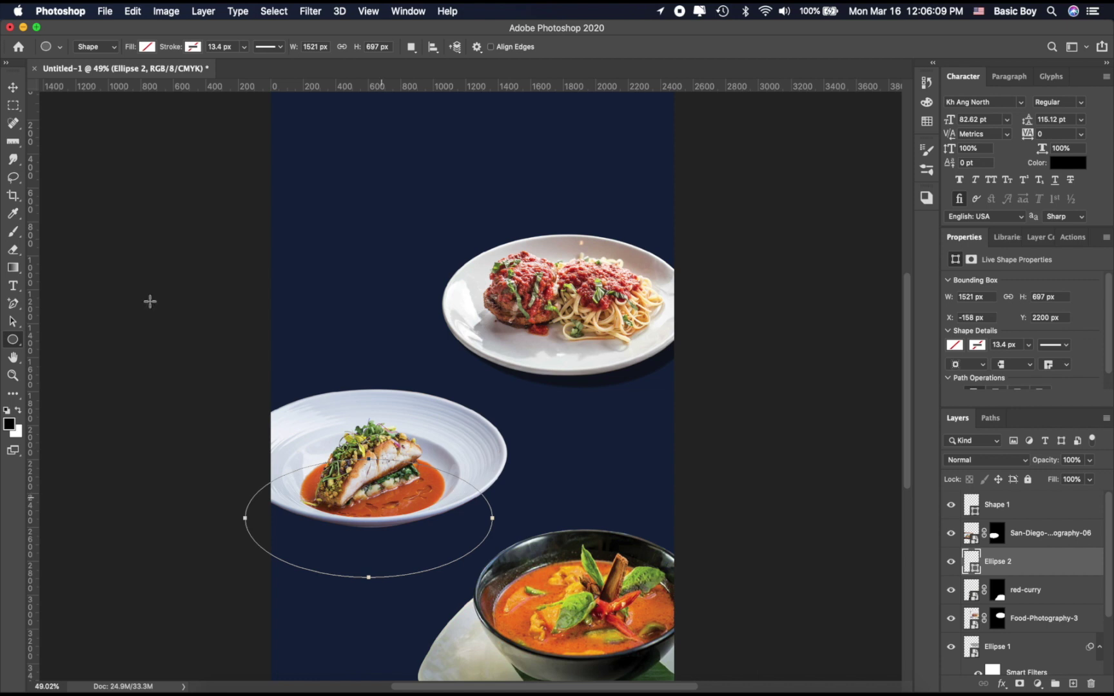
left_click(144, 47)
left_click(66, 121)
- Move the black ellipse up and to the right behind the fish plate and set its opacity to 45%
left_click(10, 86)
left_click_drag(454, 534, 483, 514)
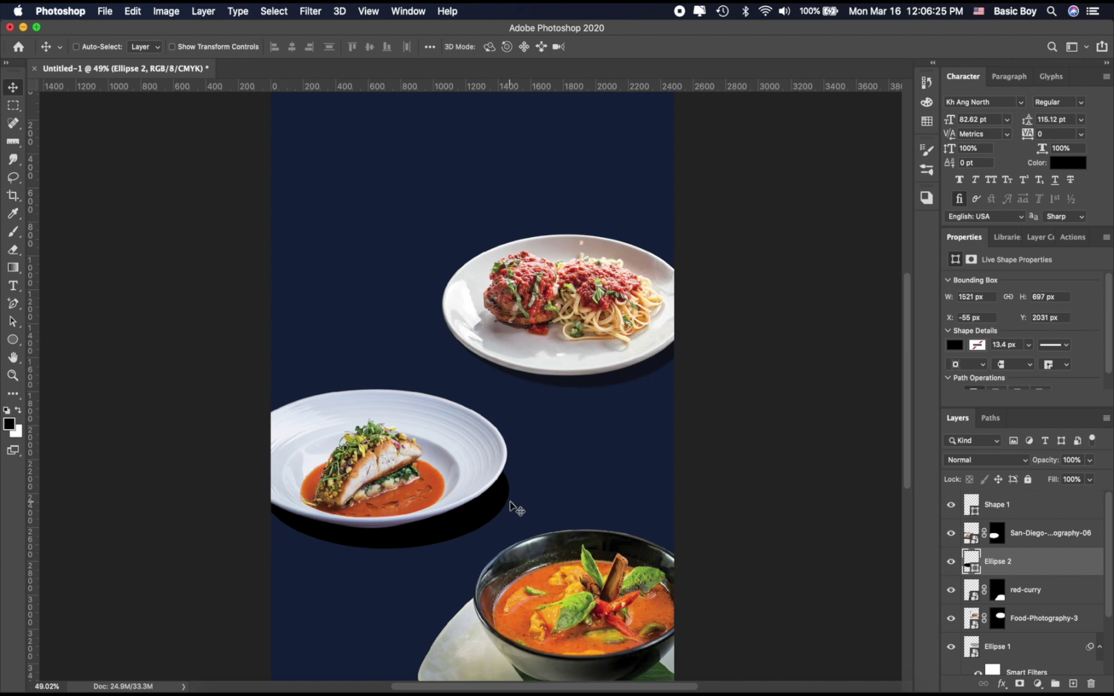
left_click(1088, 459)
left_click_drag(1090, 476, 1057, 481)
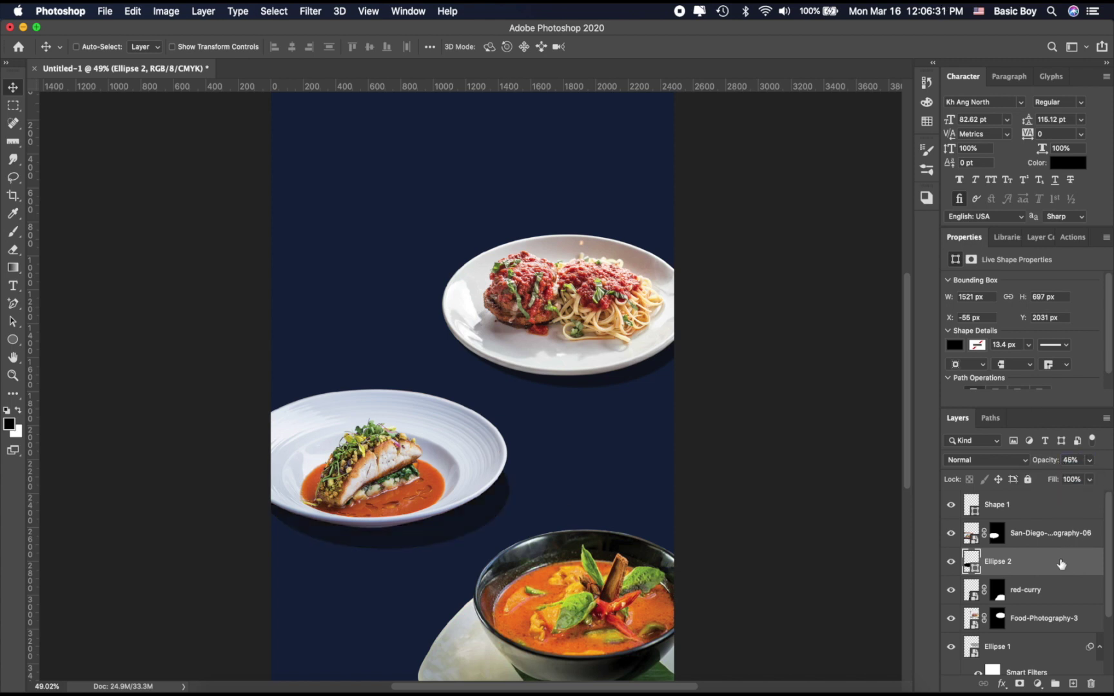
left_click(1037, 533)
left_click(310, 11)
left_click(348, 36)
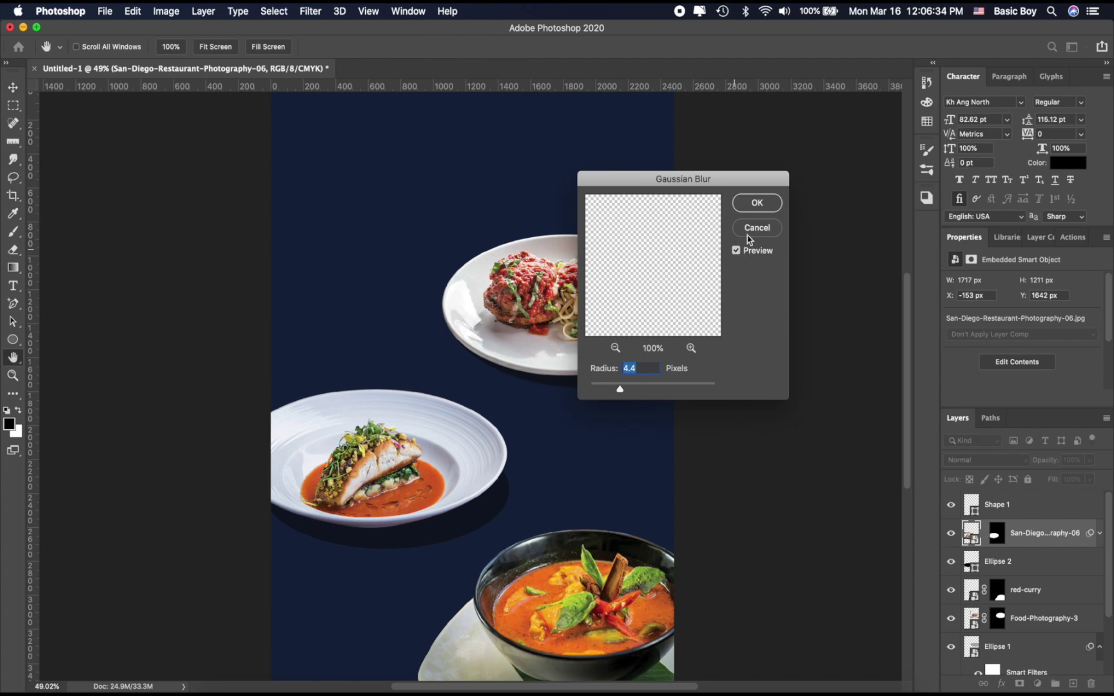
left_click(757, 202)
key("super+z")
- Rasterize the Ellipse 2 shadow while reapplying the last Gaussian Blur, and nudge it slightly left to X -61 px
left_click(1026, 562)
left_click(316, 11)
left_click(333, 28)
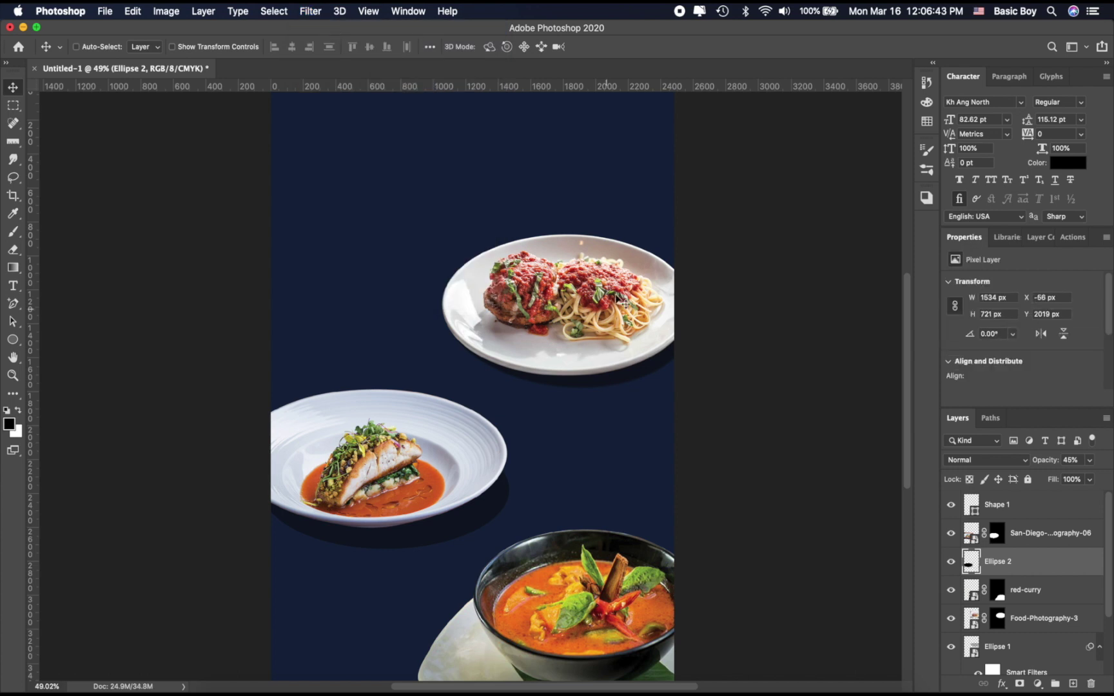
scroll(516, 496, "down", 1)
left_click_drag(503, 500, 498, 496)
scroll(524, 477, "down", 1)
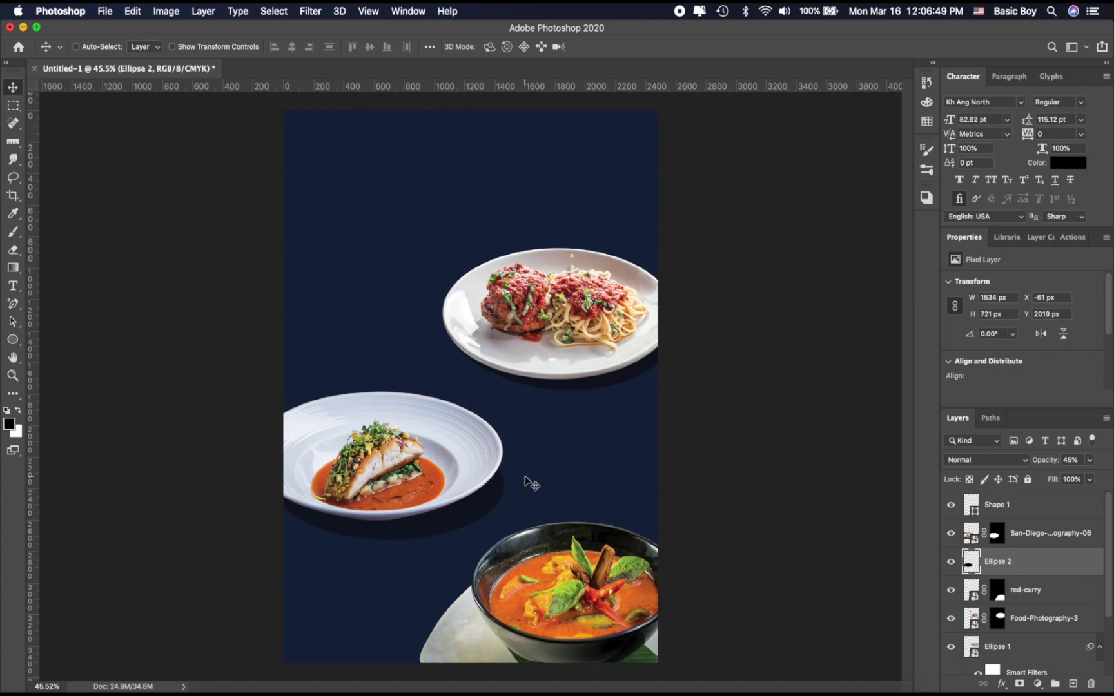
scroll(524, 477, "up", 1)
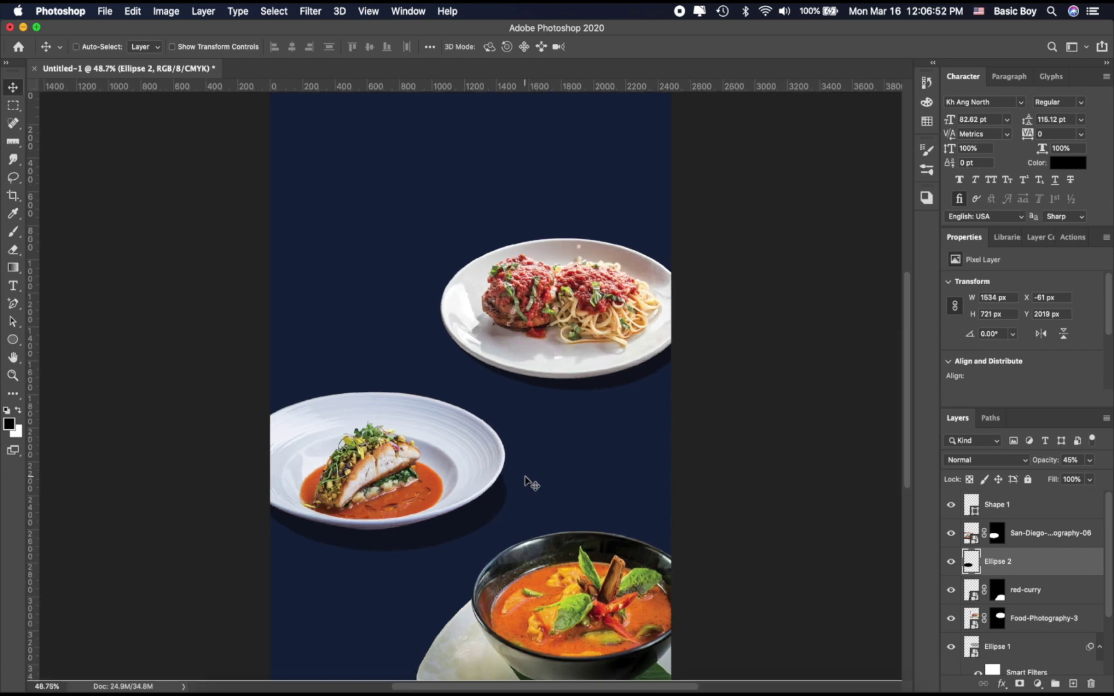
- Delete the old Ellipse 1 shadow layer beneath the spaghetti plate
left_click(1040, 651)
left_click_drag(659, 366, 635, 367)
key("Delete")
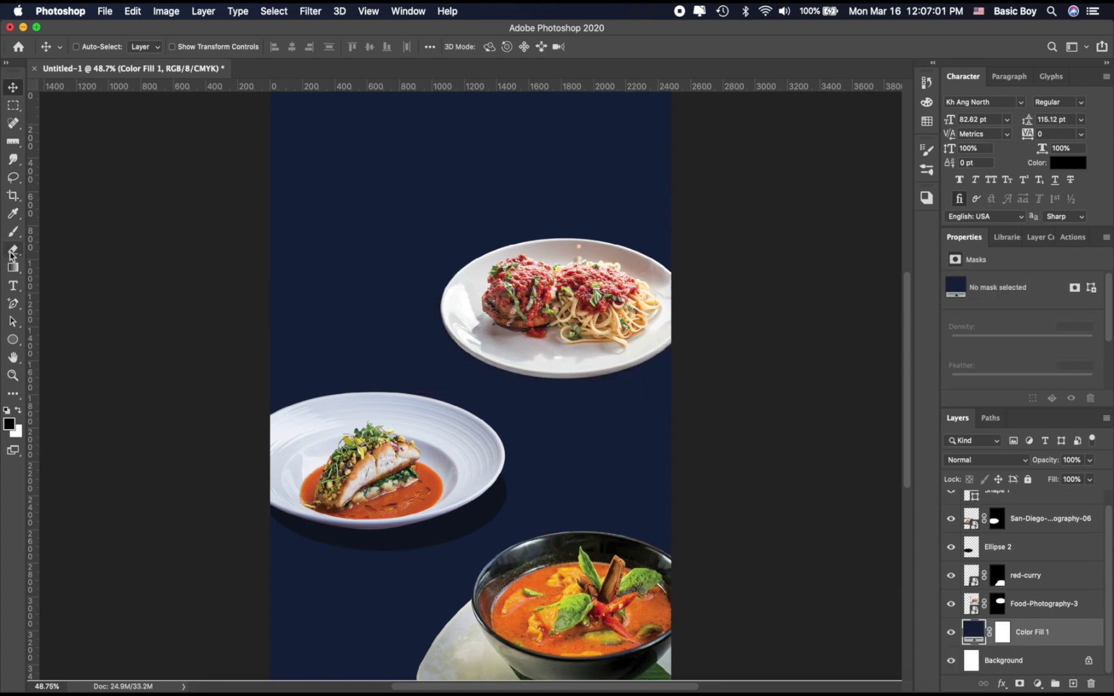
- Draw an ellipse about 1682 × 707 px over the spaghetti plate's lower half, above the Color Fill layer, and fill it with black
left_click(13, 340)
left_click_drag(435, 289, 700, 410)
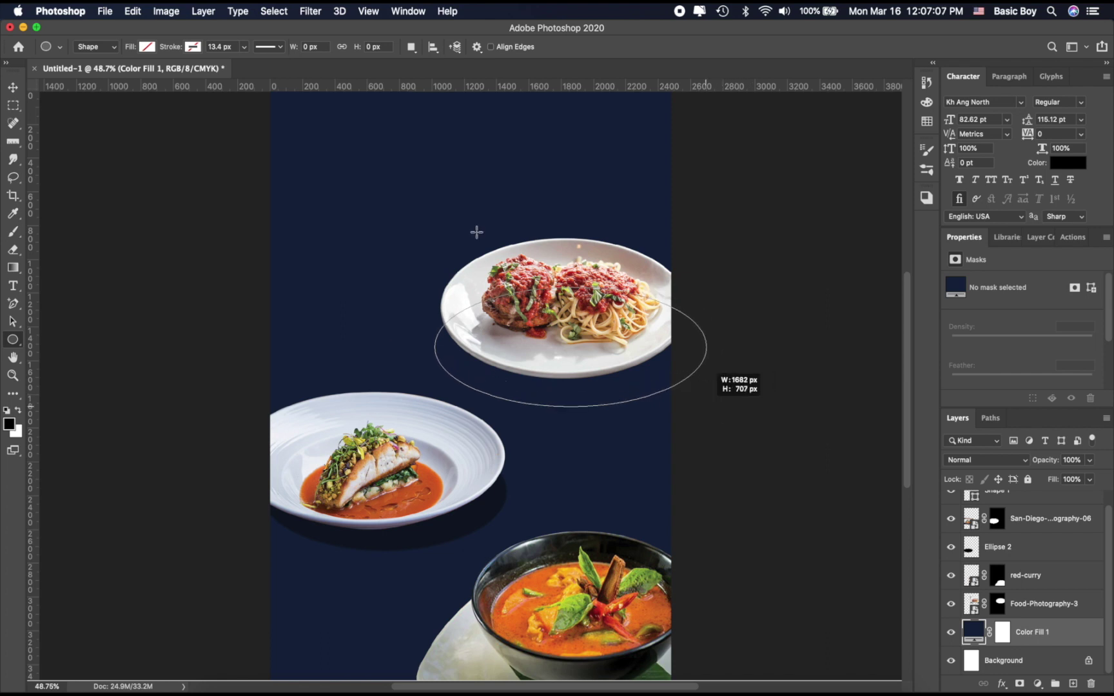
key("v")
left_click(14, 304)
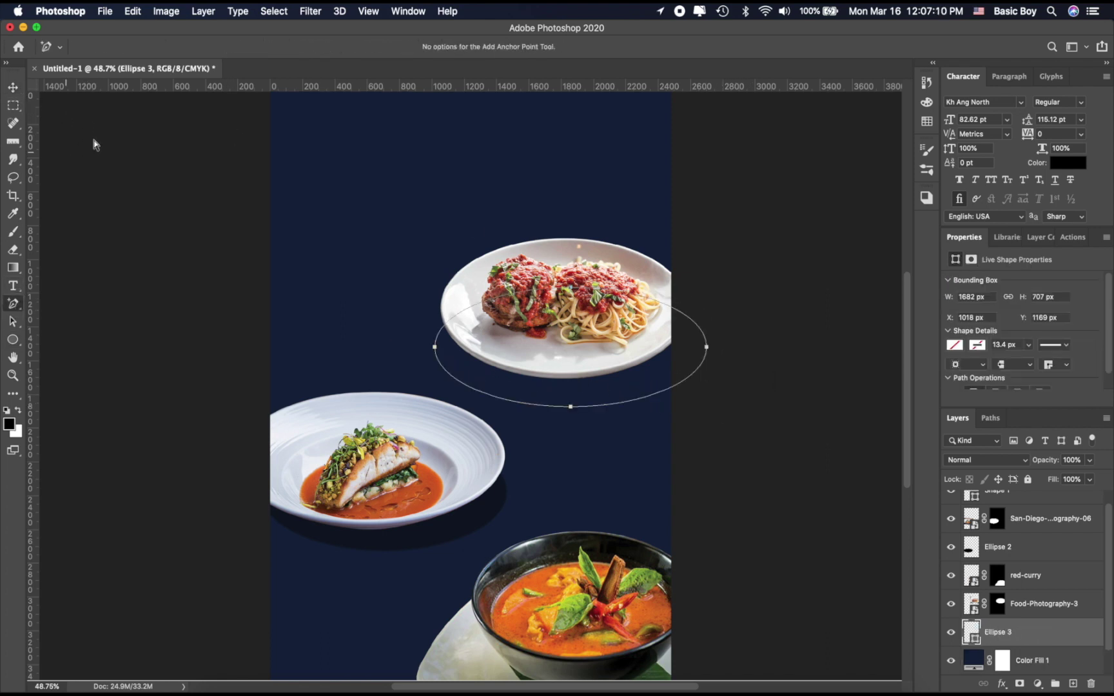
right_click(21, 309)
left_click(48, 302)
left_click(149, 50)
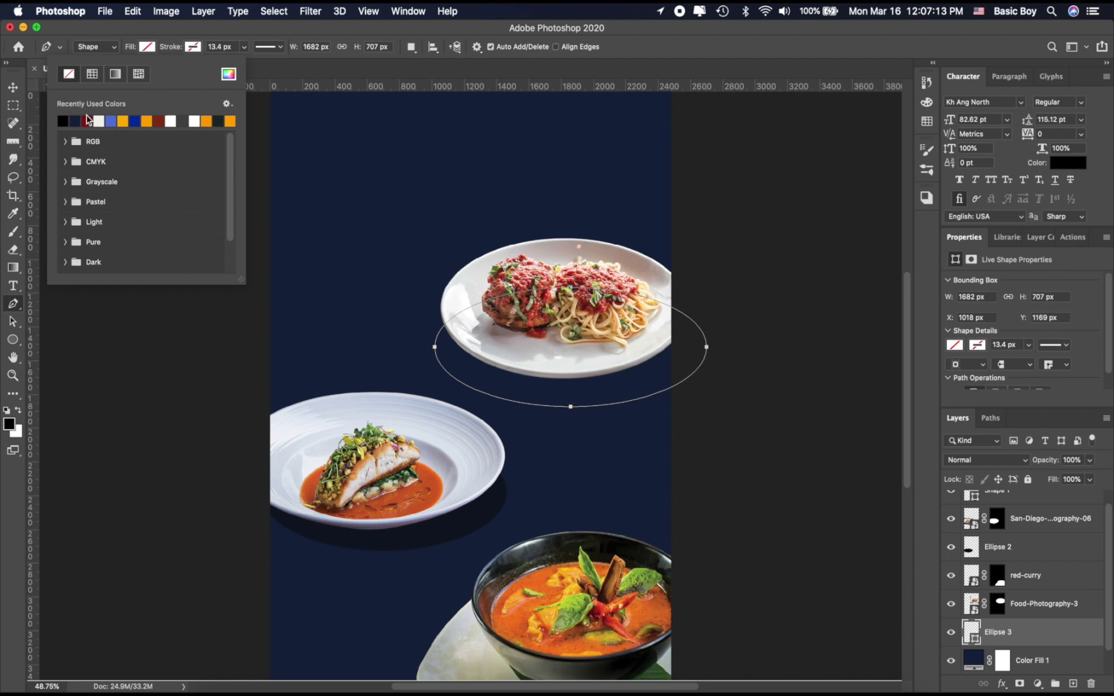
left_click(64, 119)
left_click(628, 44)
- Move the black ellipse up and left behind the spaghetti plate, and pull its right and bottom anchors inward to fit the rim
left_click(15, 87)
left_click_drag(653, 364, 648, 350)
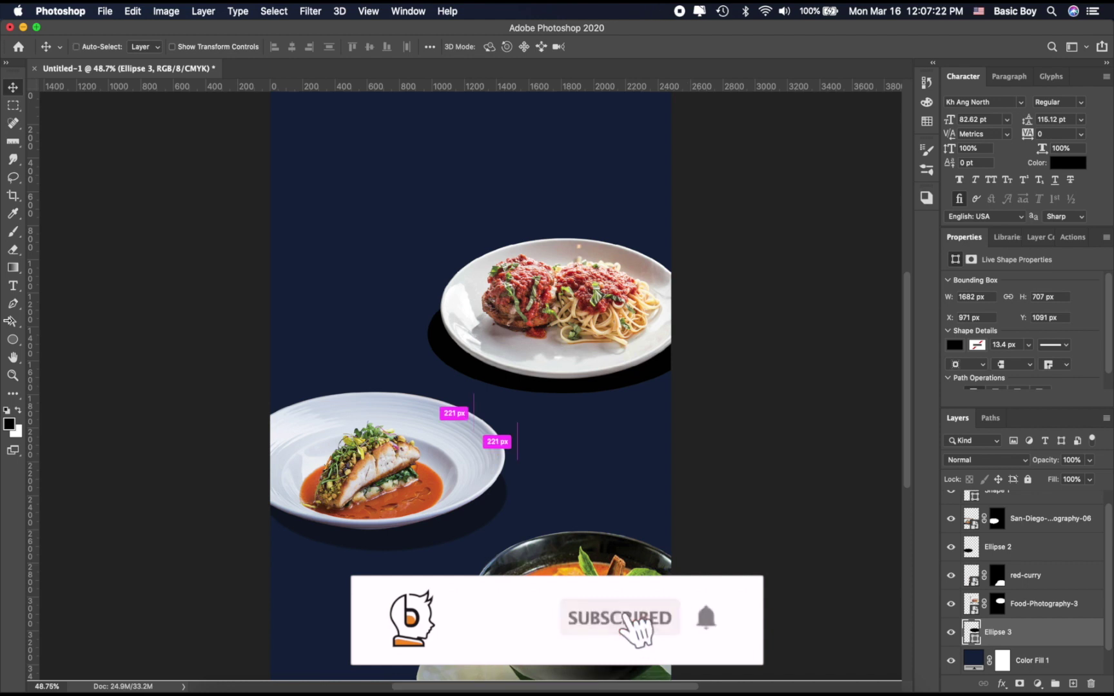
left_click(14, 309)
left_click(66, 343)
mouse_move(699, 334)
left_mouse_down()
mouse_move(689, 322)
mouse_move(702, 319)
left_mouse_up()
left_click_drag(564, 394, 557, 389)
left_click_drag(703, 319, 693, 323)
left_click(13, 86)
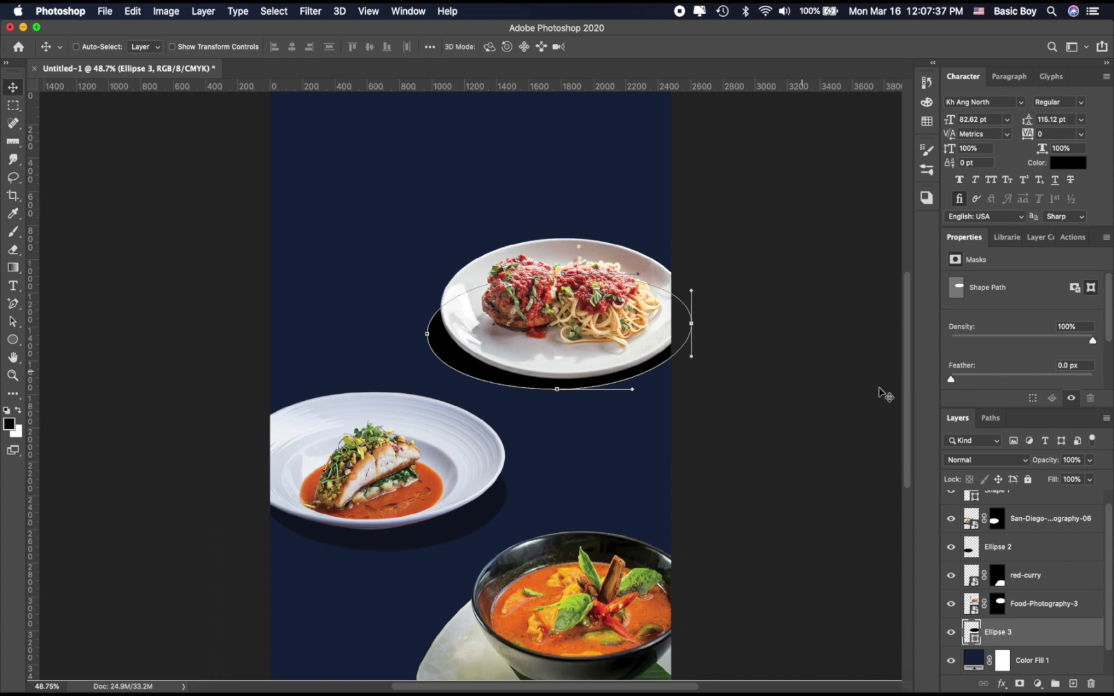
- Set the spaghetti plate's shadow to 58% opacity and rasterize it while reapplying the last Gaussian Blur
left_click(1090, 461)
left_click_drag(1088, 478, 1064, 481)
left_click(770, 399)
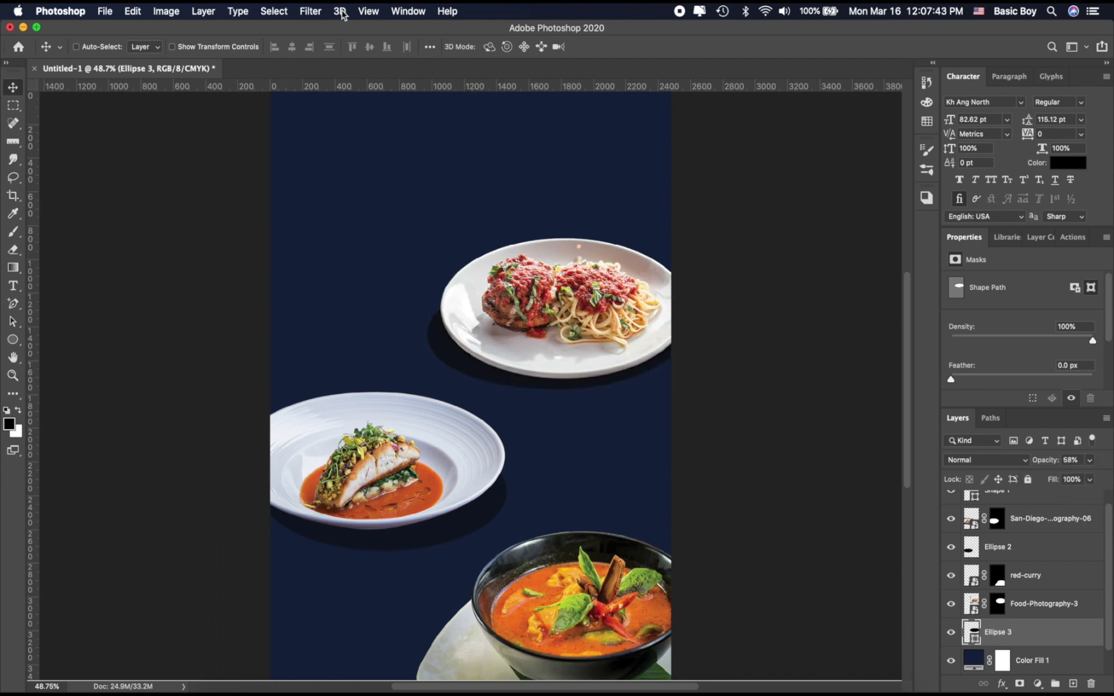
left_click(310, 11)
left_click(322, 29)
left_click(706, 352)
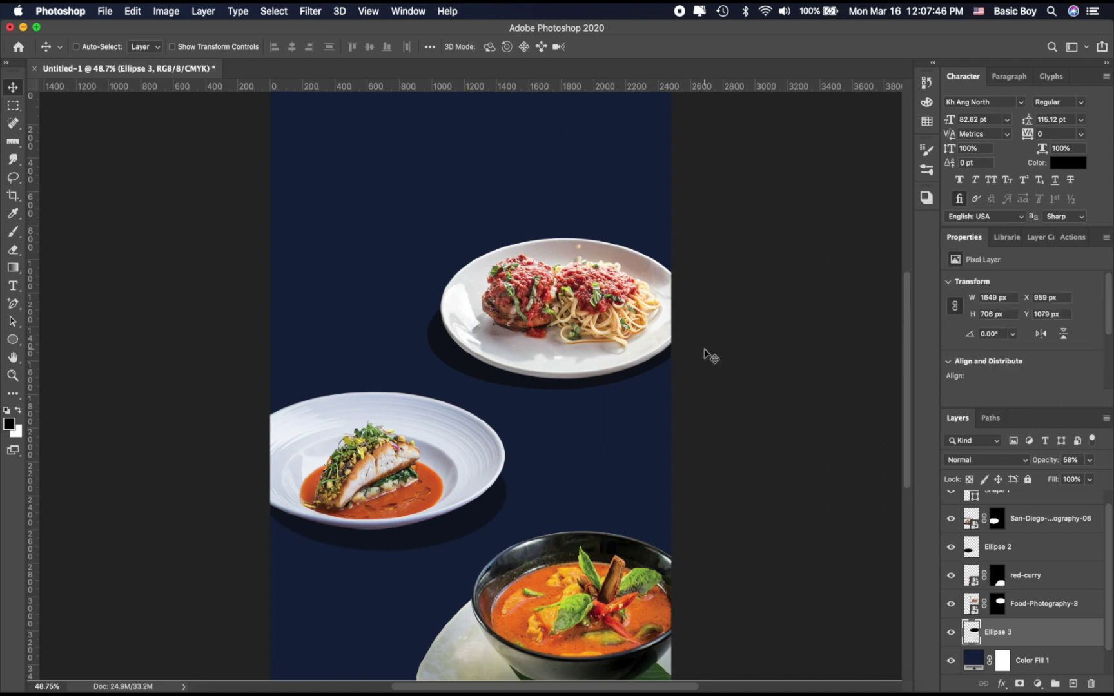
- Shift the fish plate's Ellipse 2 shadow left to X -294 px so it falls on the plate's lower left
left_click(993, 547)
left_click_drag(463, 510, 455, 514)
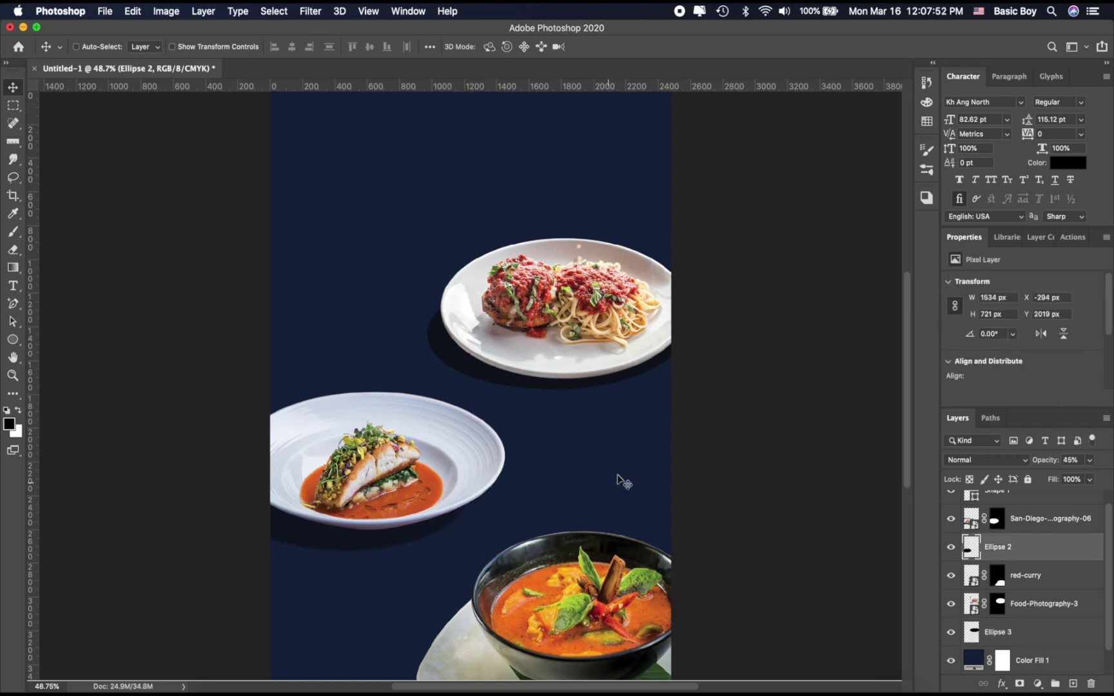
left_click(1042, 639)
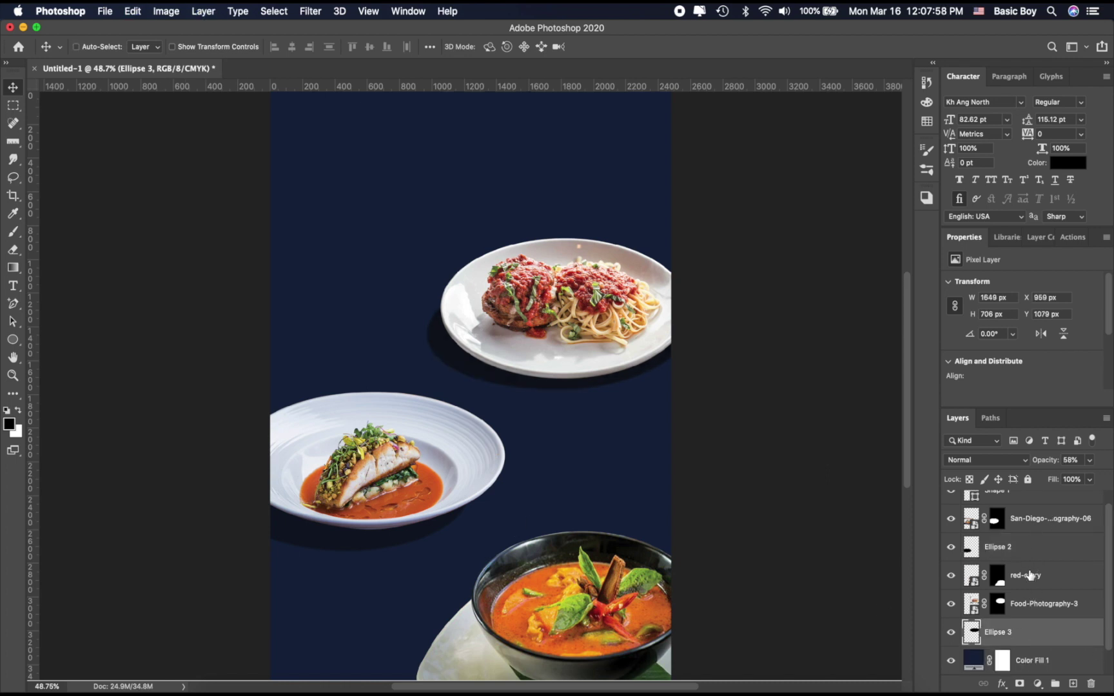
- Duplicate the red-curry layer and apply a black (000000) Color Overlay to the lower of the two
left_click(1030, 576)
key("super+j")
left_click(1036, 602)
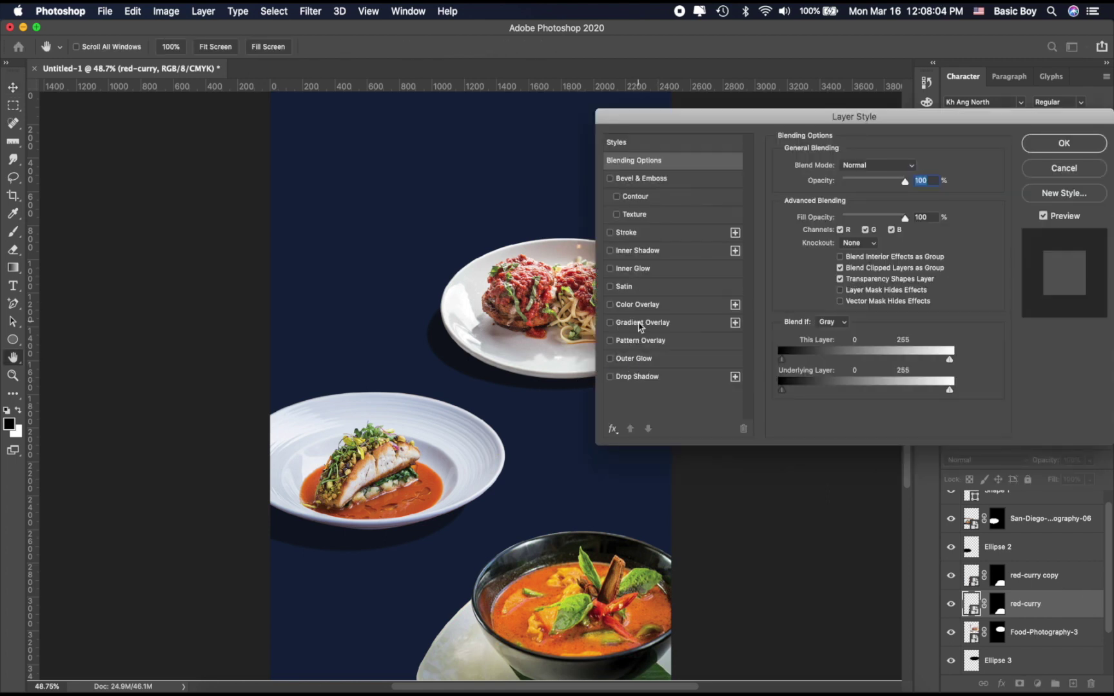
left_click(637, 305)
left_click(913, 169)
left_click_drag(799, 442, 749, 544)
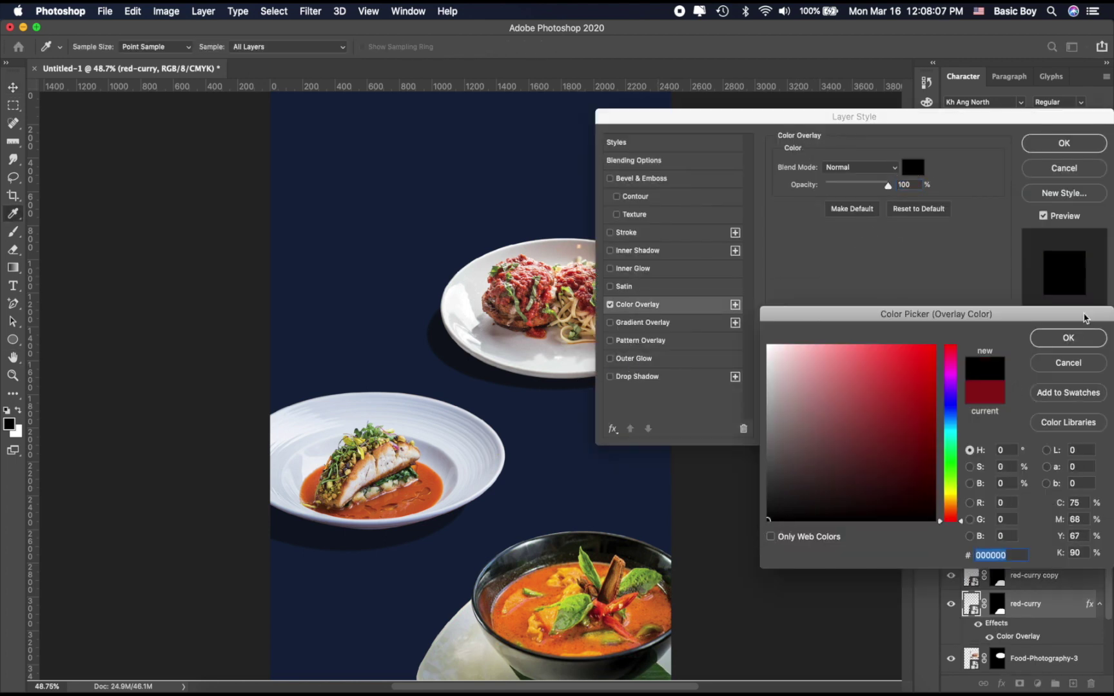
left_click(1075, 336)
left_click(1064, 143)
- Offset the blackened red-curry layer down and left by about 282 × 191 px and set its opacity to 30%
left_click_drag(671, 612, 624, 644)
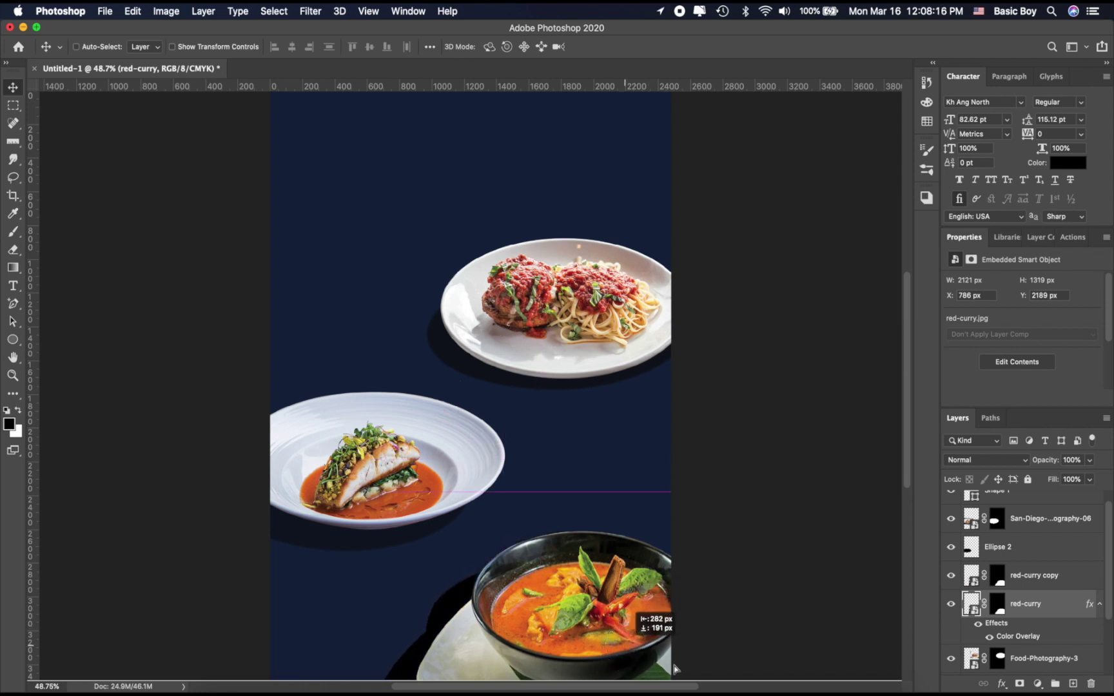
left_click(1089, 460)
left_click_drag(1088, 481, 1046, 480)
- Apply a 4.4-pixel Gaussian Blur to the blackened red-curry layer, undo it, and delete that layer
left_click(303, 9)
left_click(322, 31)
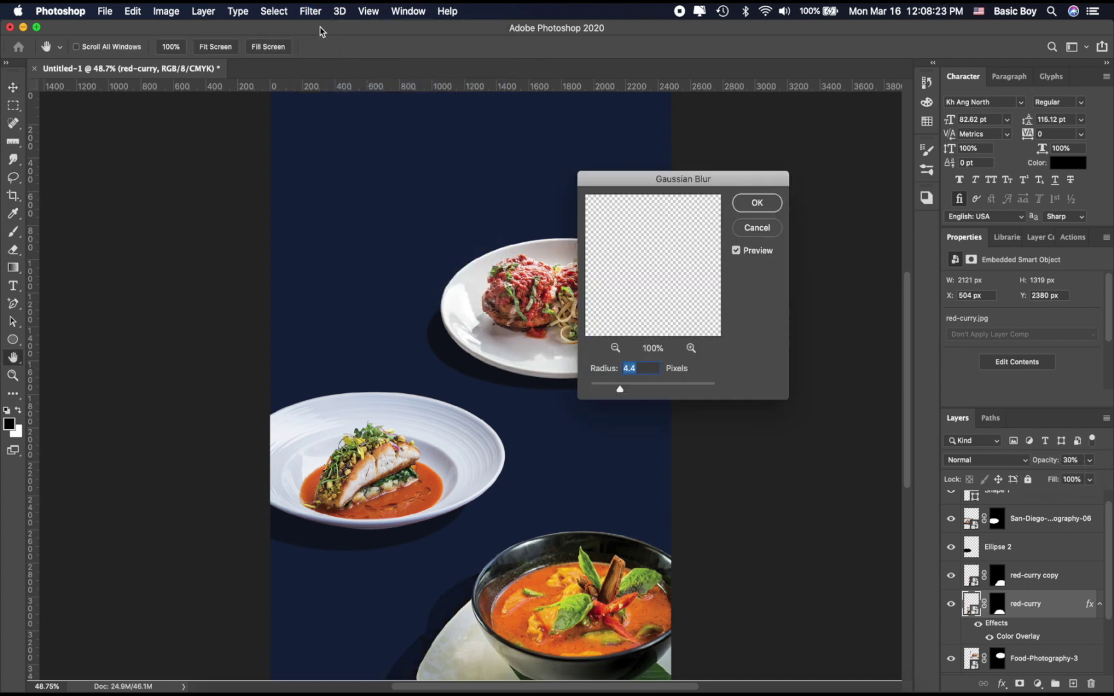
left_click(759, 201)
scroll(585, 311, "down", 3)
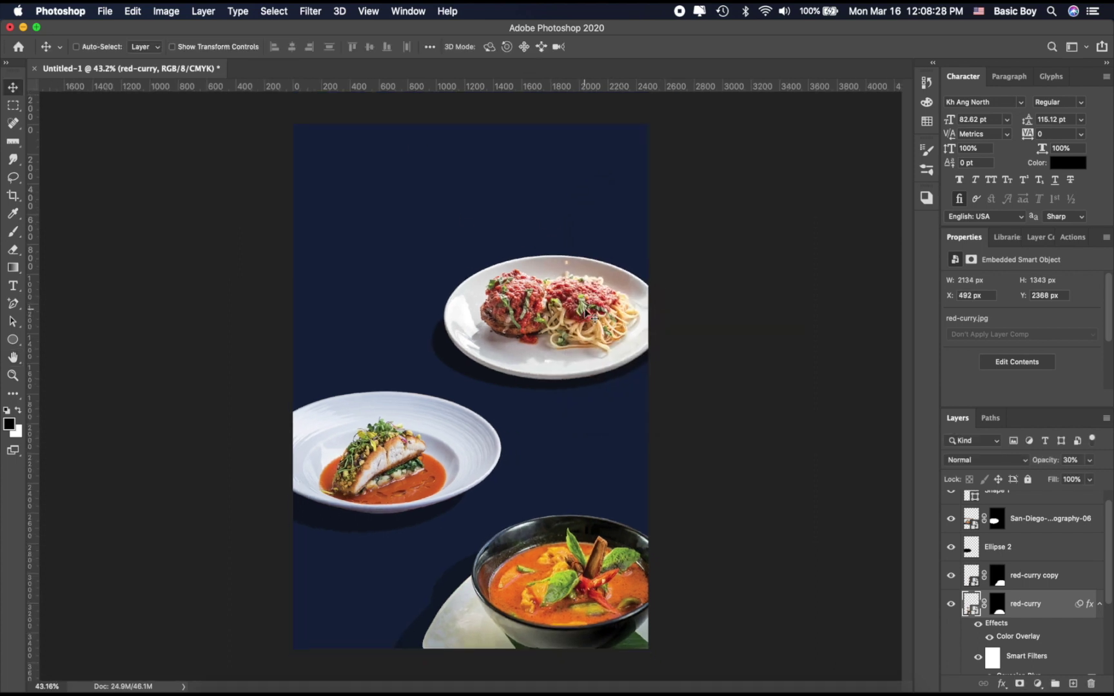
key("super+z")
key("Delete")
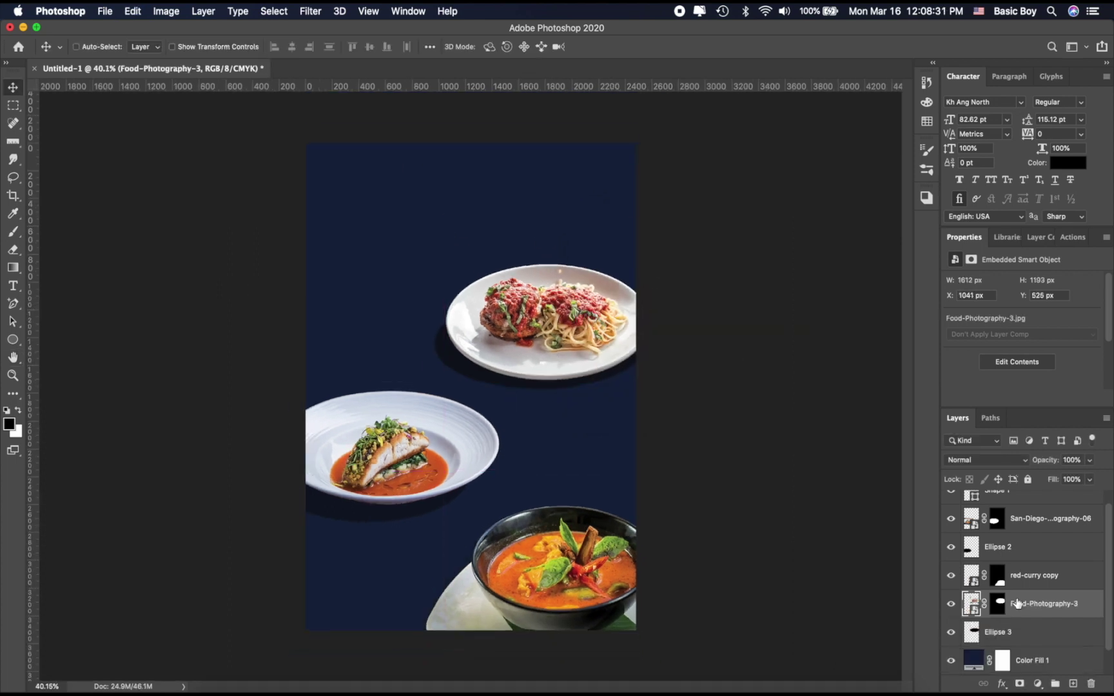
- Draw a Pen tool shape about 1514 × 844 px behind the curry bowl, extending past the white plate's left edge
left_click(12, 303)
left_click(58, 299)
left_click_drag(415, 606, 428, 593)
left_click(497, 539)
left_click(584, 573)
left_click(606, 655)
left_click(406, 639)
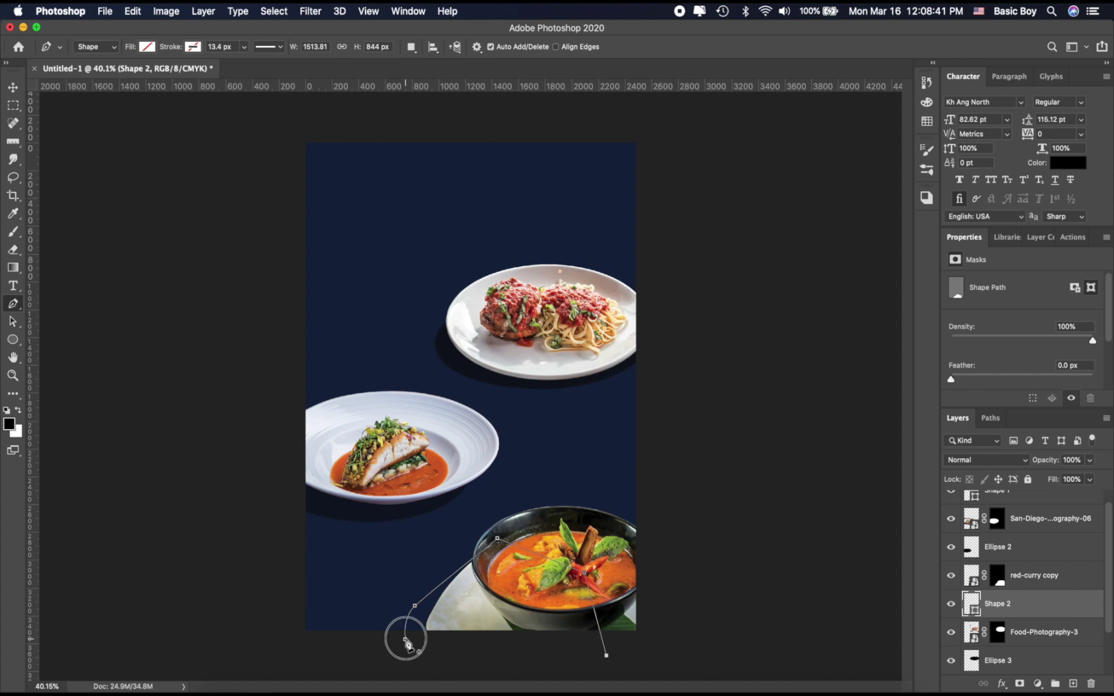
- Fill the pen-drawn shape behind the curry bowl with black
left_click(140, 49)
left_click(77, 119)
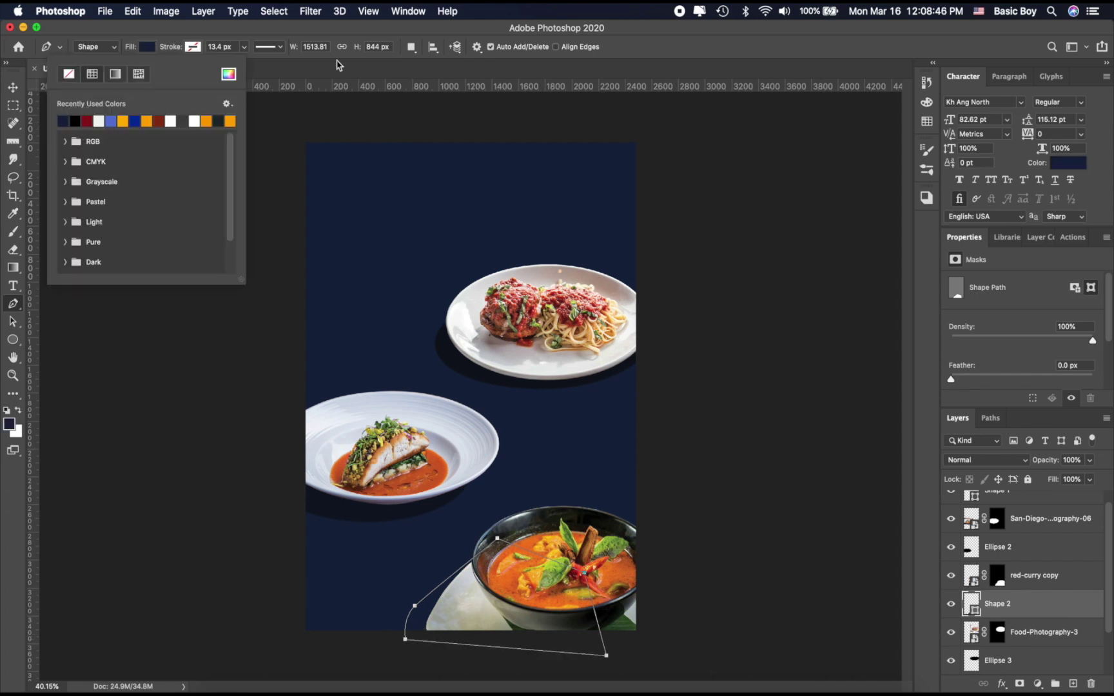
left_click(76, 121)
left_click(649, 45)
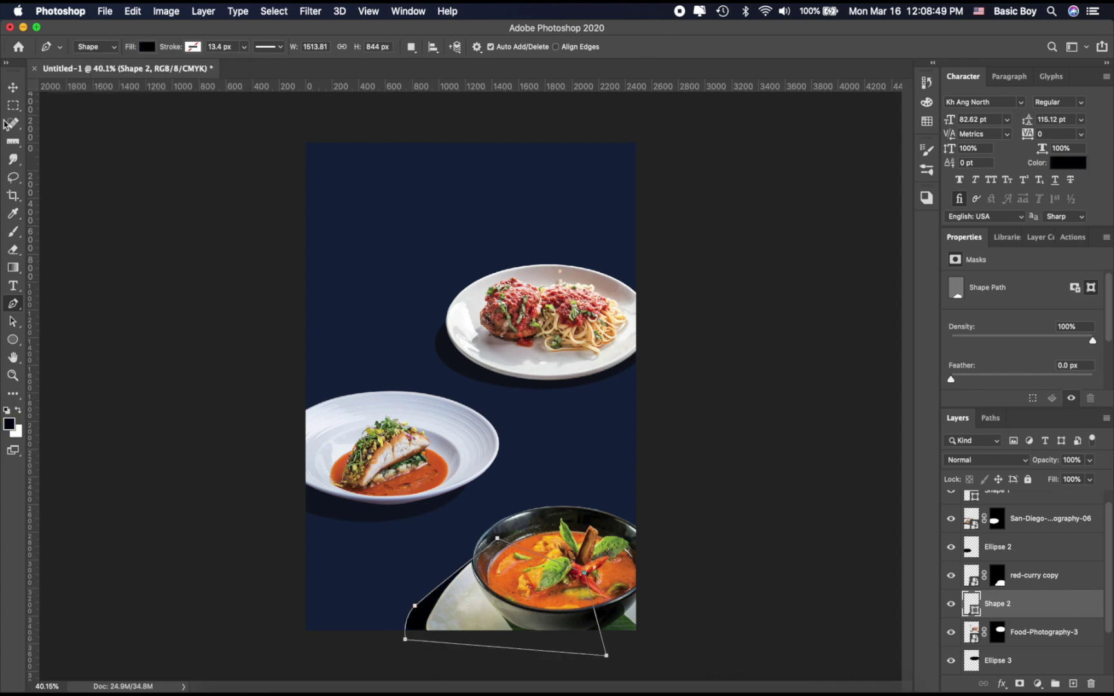
- Set the curry plate's shadow shape to 49% opacity and rasterize it while reapplying the last Gaussian Blur
left_click(12, 88)
left_click_drag(1088, 465, 1058, 482)
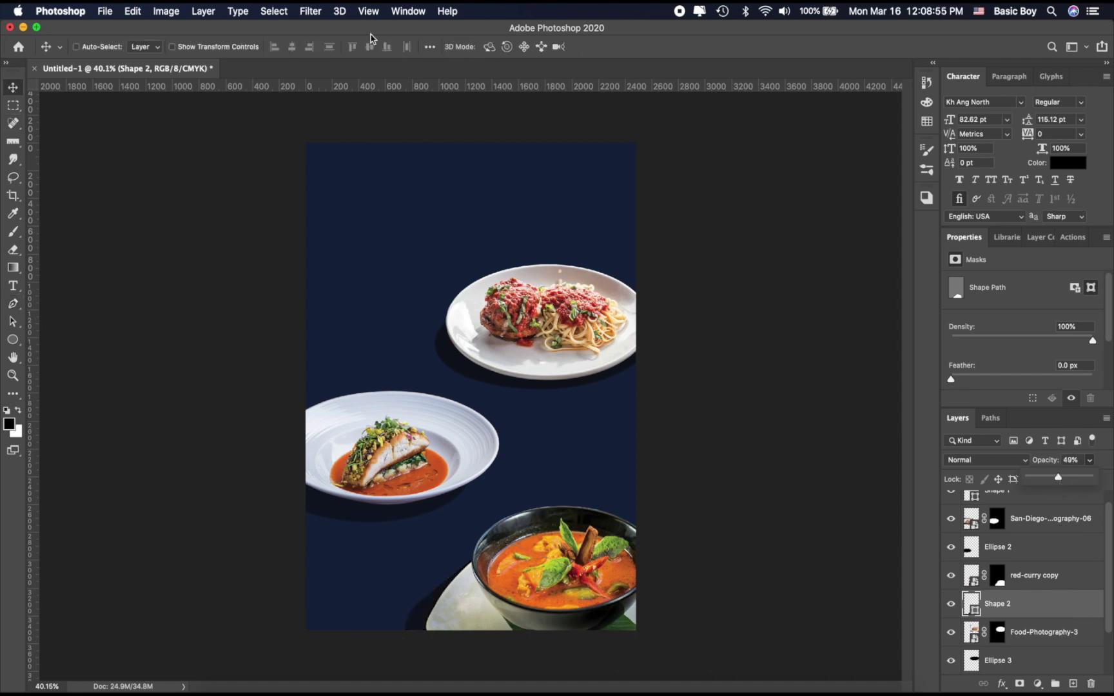
left_click(311, 13)
left_click(327, 28)
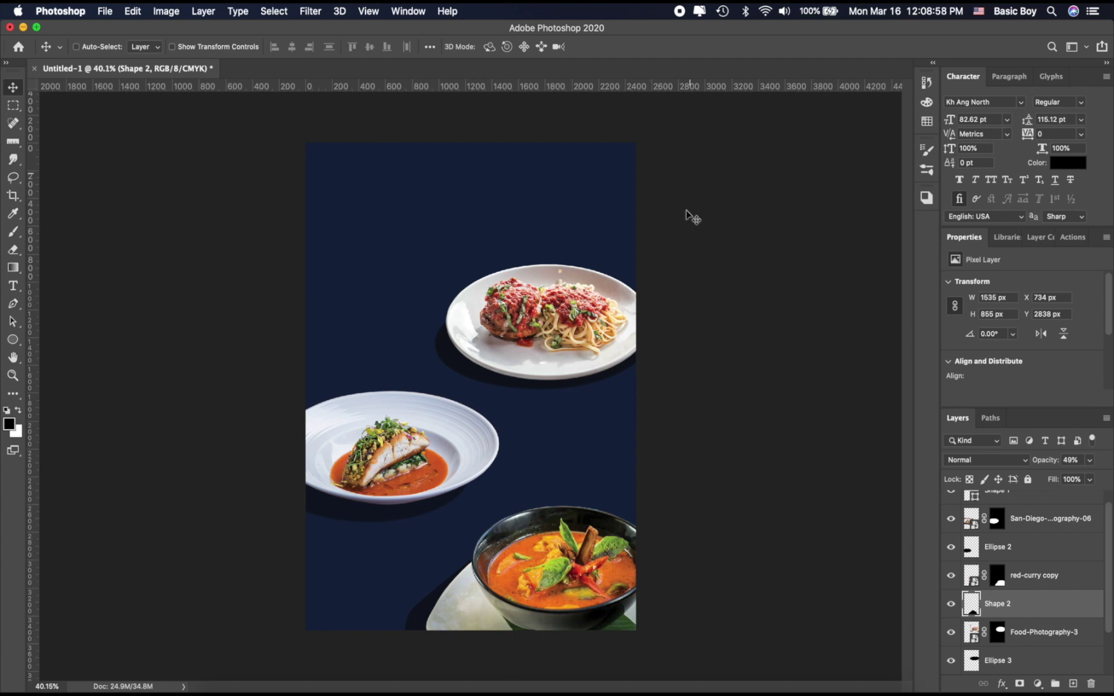
- Scale down the fish dish together with its ellipse shadow, keeping the plate at the page's left edge
key("super+equal")
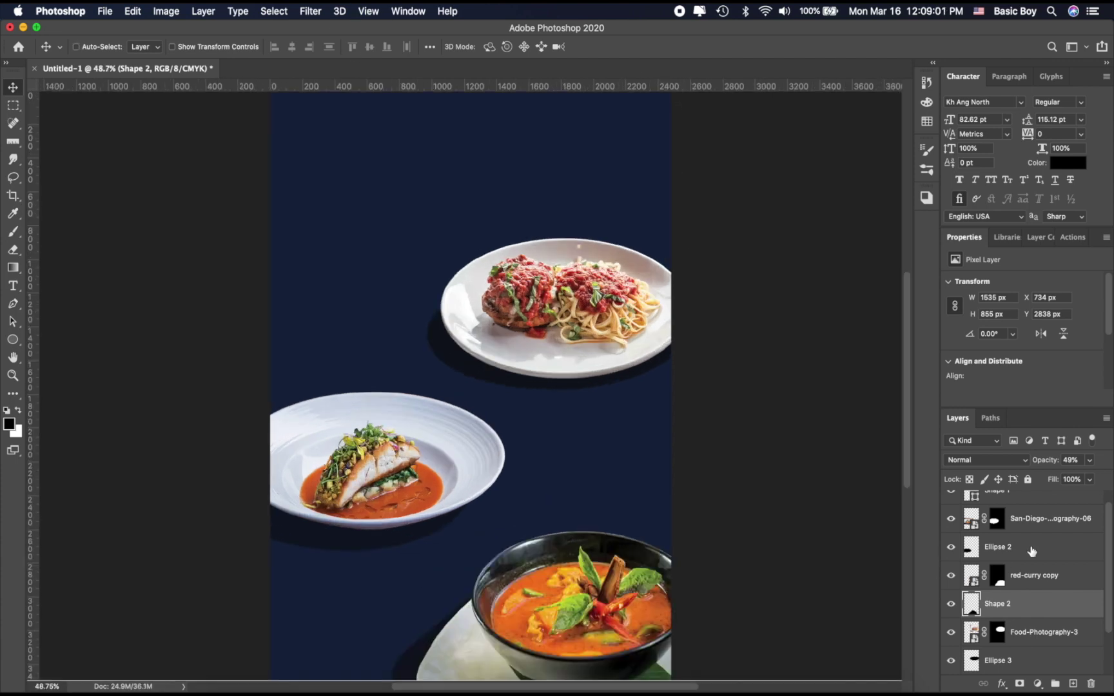
left_click(1033, 530)
scroll(1030, 529, "up", 1)
left_click(1024, 566, "shift")
key("super+t")
left_click_drag(524, 470, 490, 472)
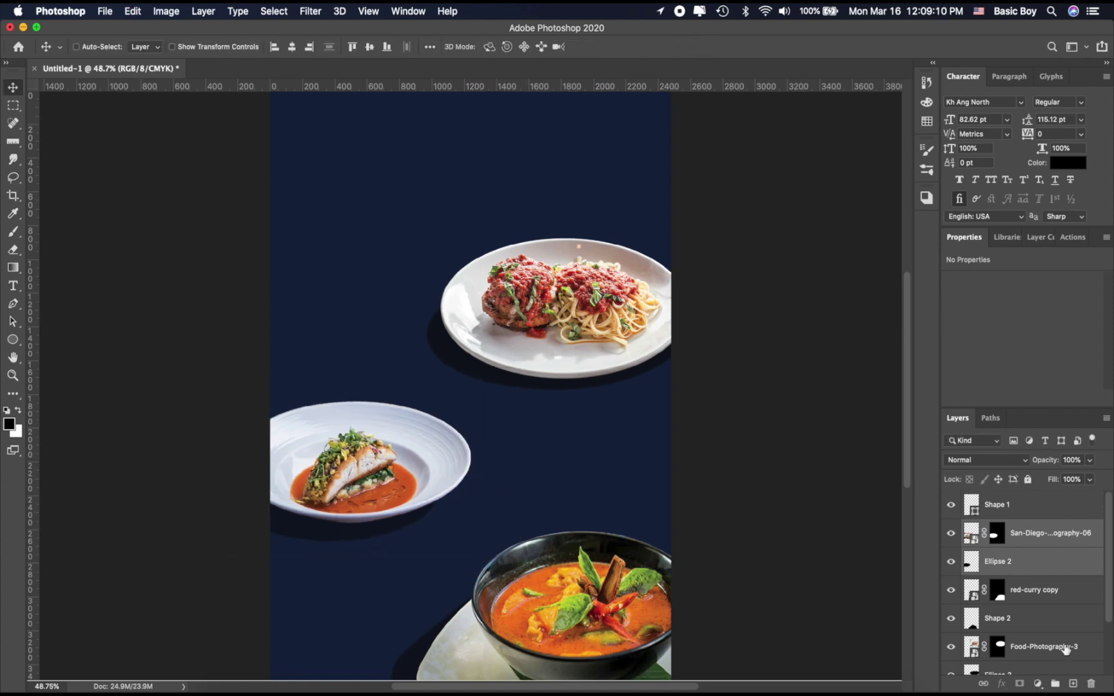
- Scale the red-curry bowl and its shadow together to 91.94% and reposition them at the page's lower right
left_click(1036, 603)
left_click(1031, 619, "shift")
key("super+t")
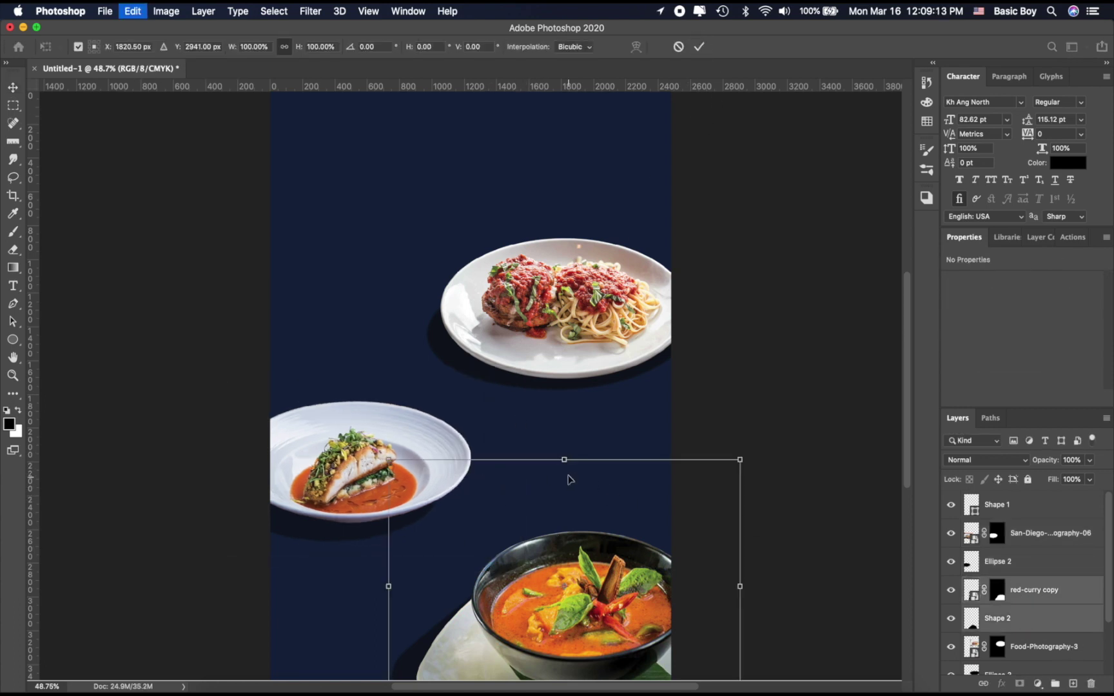
left_click_drag(564, 480, 564, 488)
left_click_drag(646, 599, 633, 596)
key("super+minus")
key("super+minus")
left_click_drag(569, 517, 562, 523)
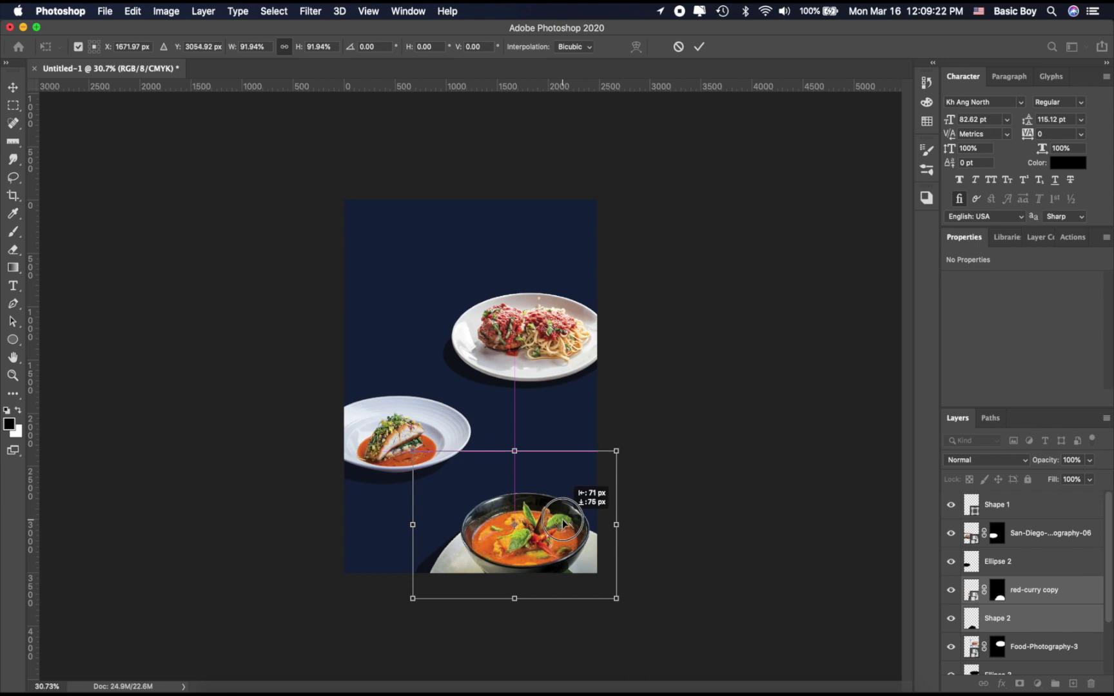
left_click_drag(514, 450, 515, 444)
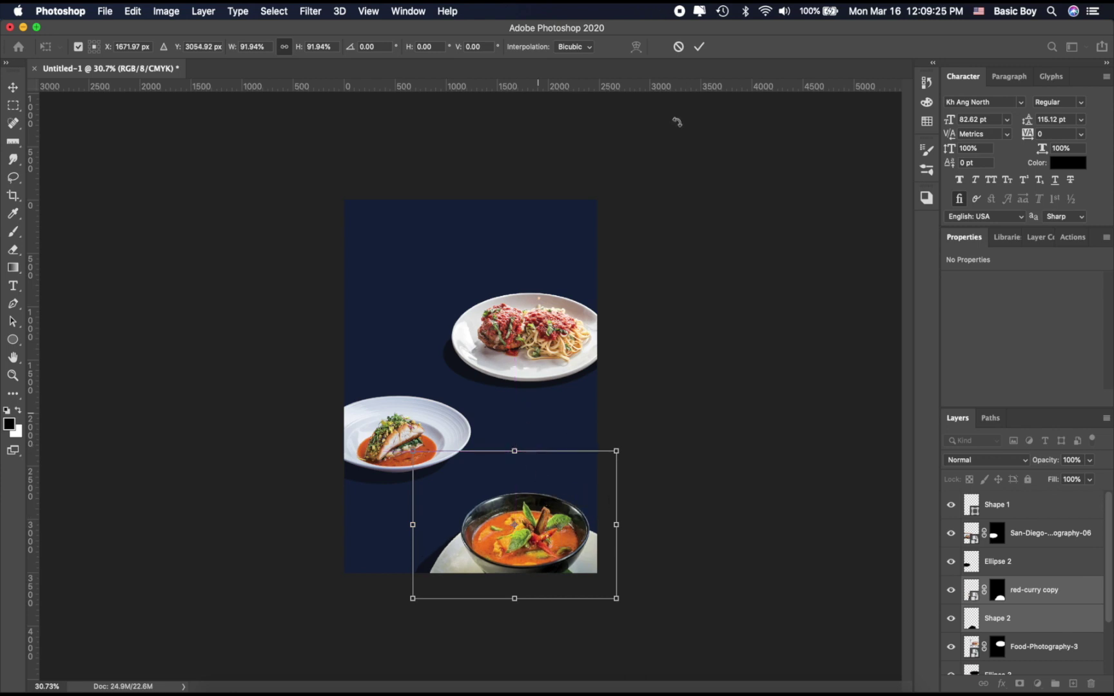
left_click(699, 46)
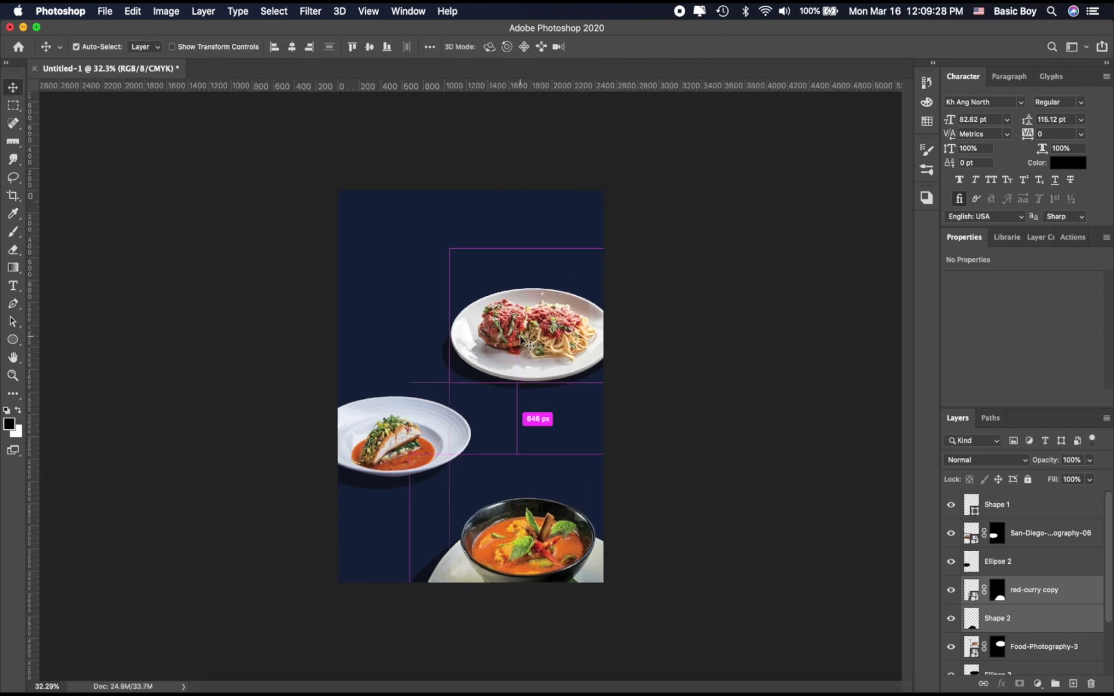
- Scale down the meatball spaghetti plate together with its ellipse shadow
key("super+equal")
scroll(1016, 652, "down", 3)
left_click(1035, 584)
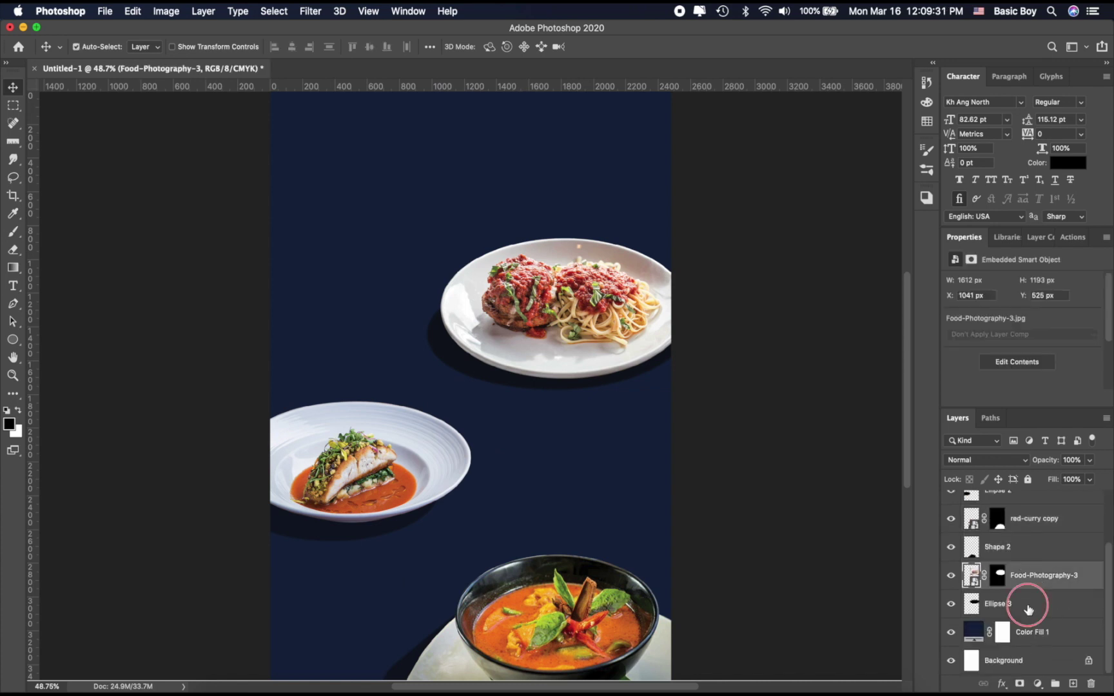
left_click(1090, 604, "shift")
key("super+t")
left_click_drag(426, 178, 442, 198)
left_click(699, 46)
key("super+0")
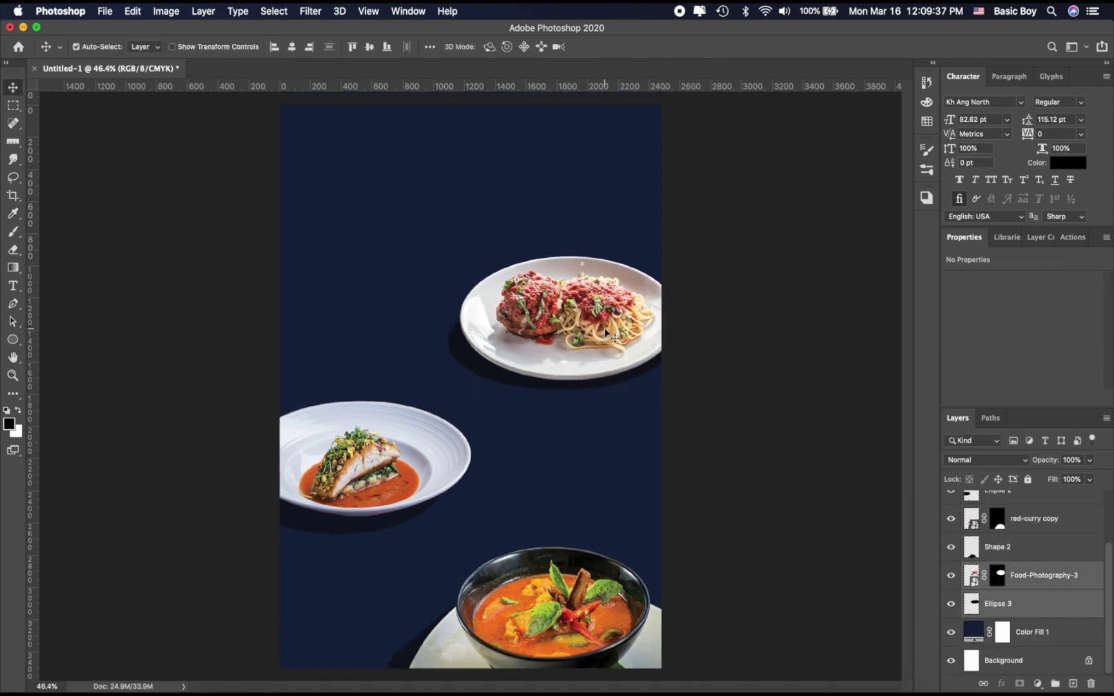
- Group all dish photo and shadow layers and name the group Food Photos
scroll(1074, 644, "up", 3)
left_click(1052, 508)
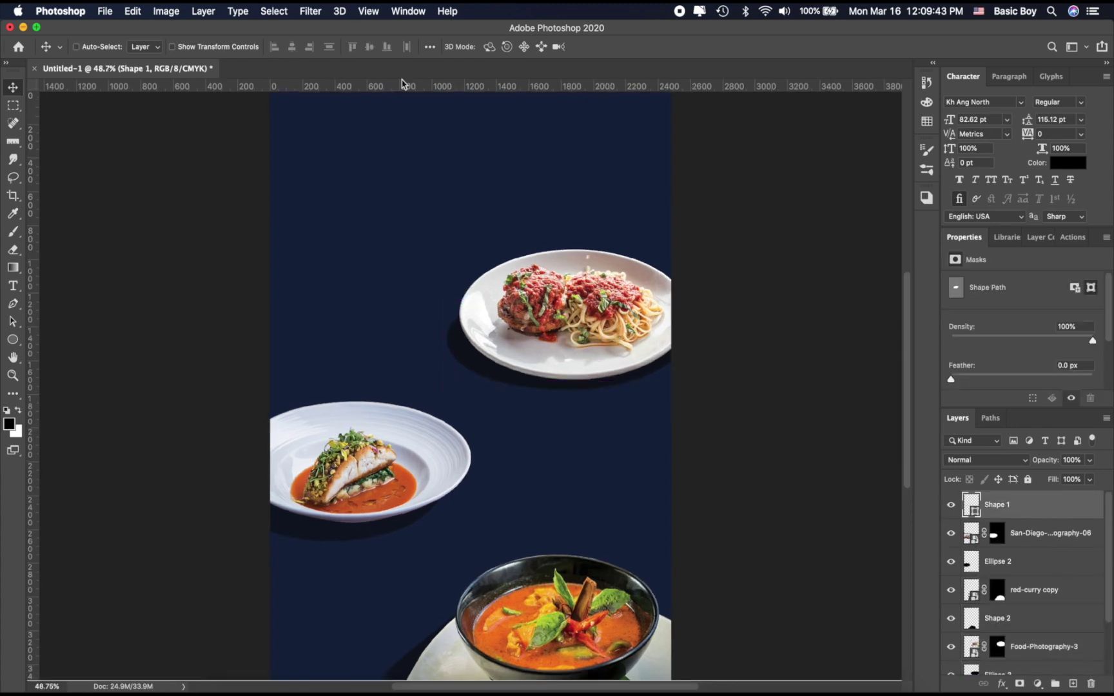
scroll(1045, 580, "down", 2)
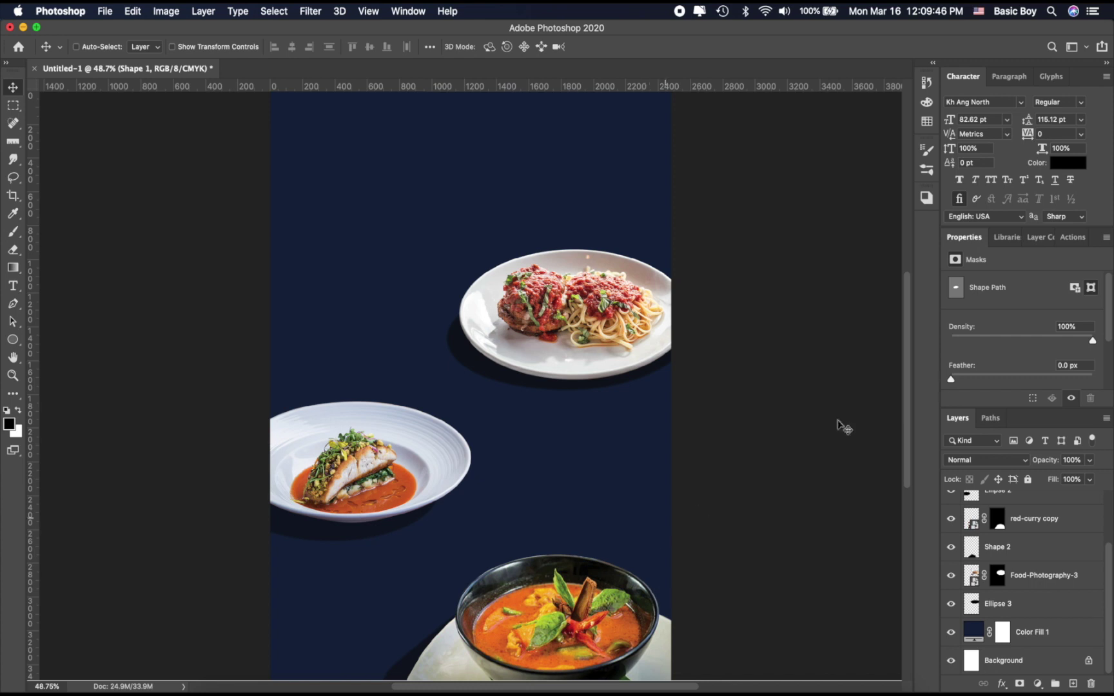
key("super+0")
scroll(1039, 521, "up", 3)
scroll(1034, 549, "down", 3)
left_click(1038, 609, "shift")
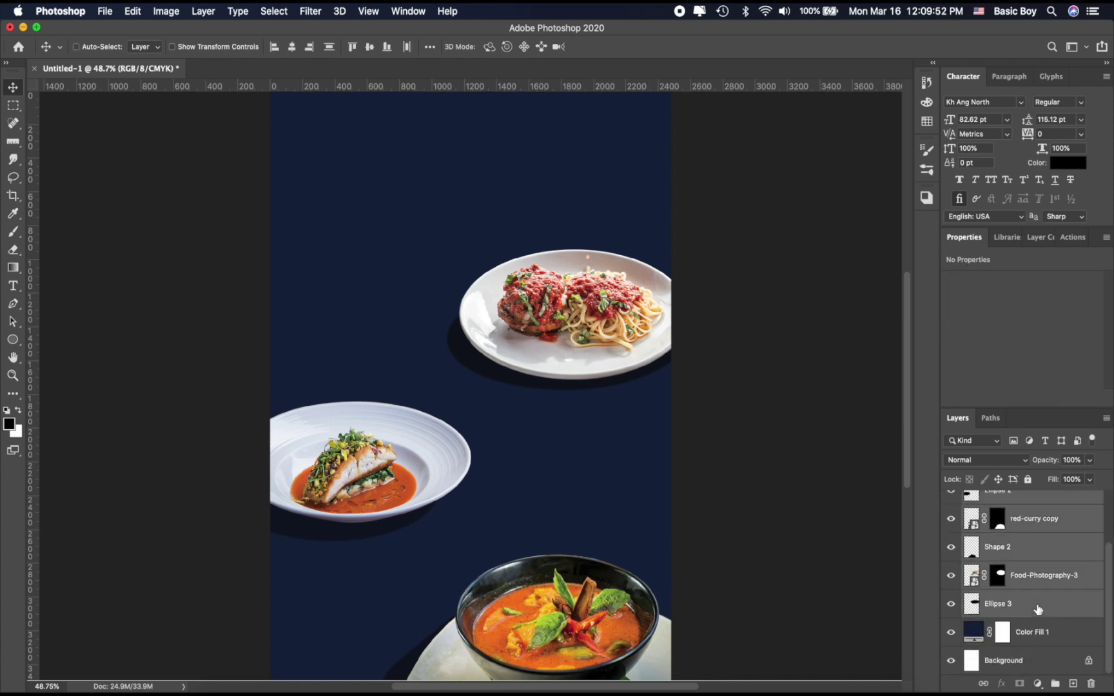
key("super+g")
double_click(995, 496)
key("BackSpace")
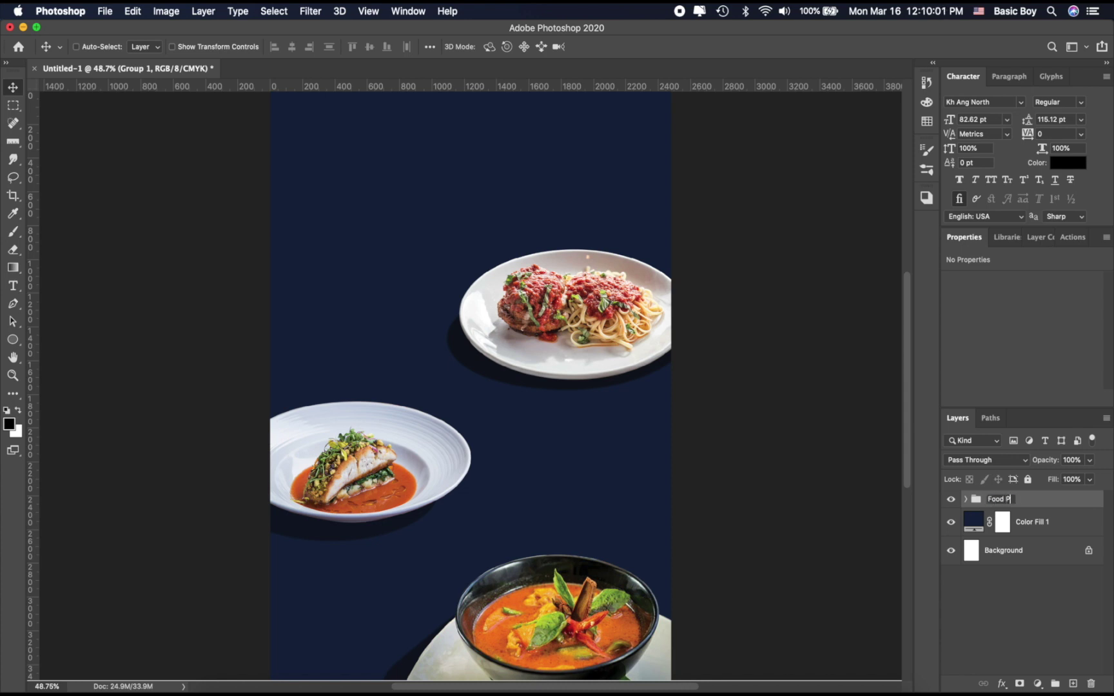
type("Food Photos")
key("Return")
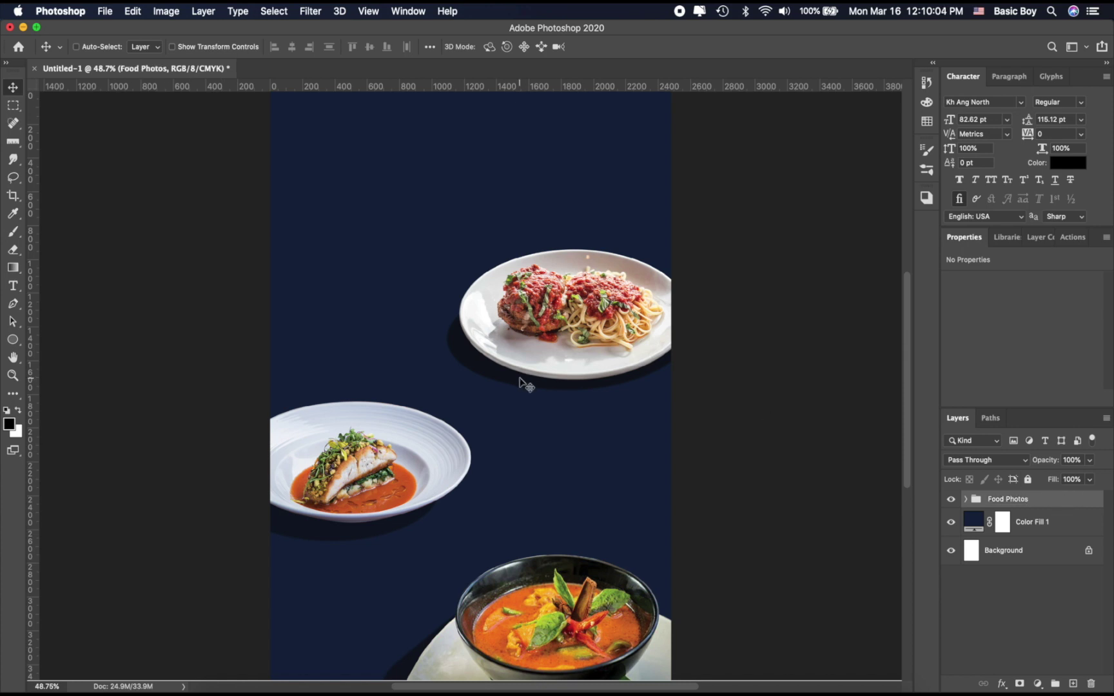
- Add the Khmer text "ឈ្មោះមុខម្ហូប" at 45.62 pt in the empty area beside the spaghetti plate
left_click(13, 285)
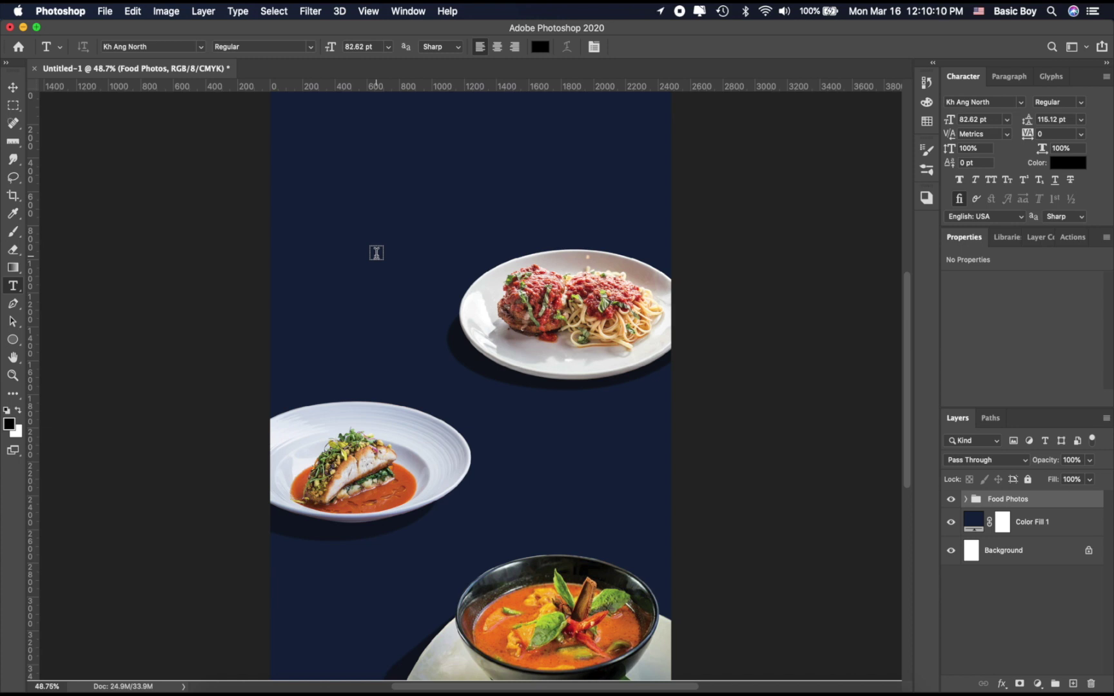
left_click(355, 251)
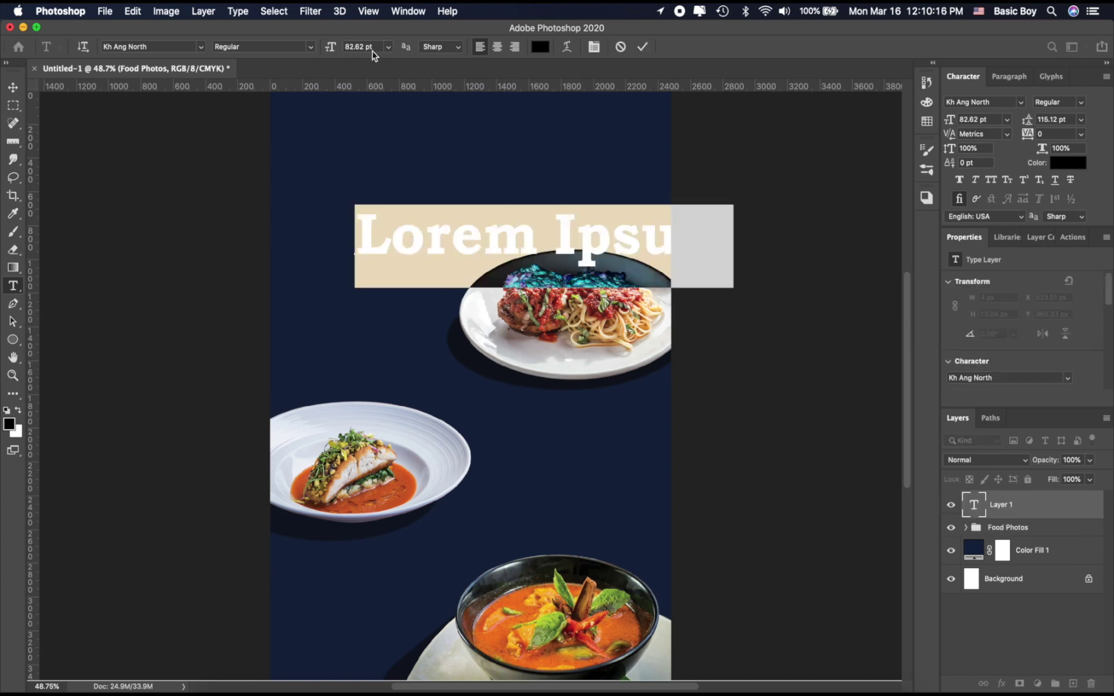
left_click_drag(331, 48, 307, 49)
key("ctrl+space")
type("ស")
key("BackSpace")
type("ថ")
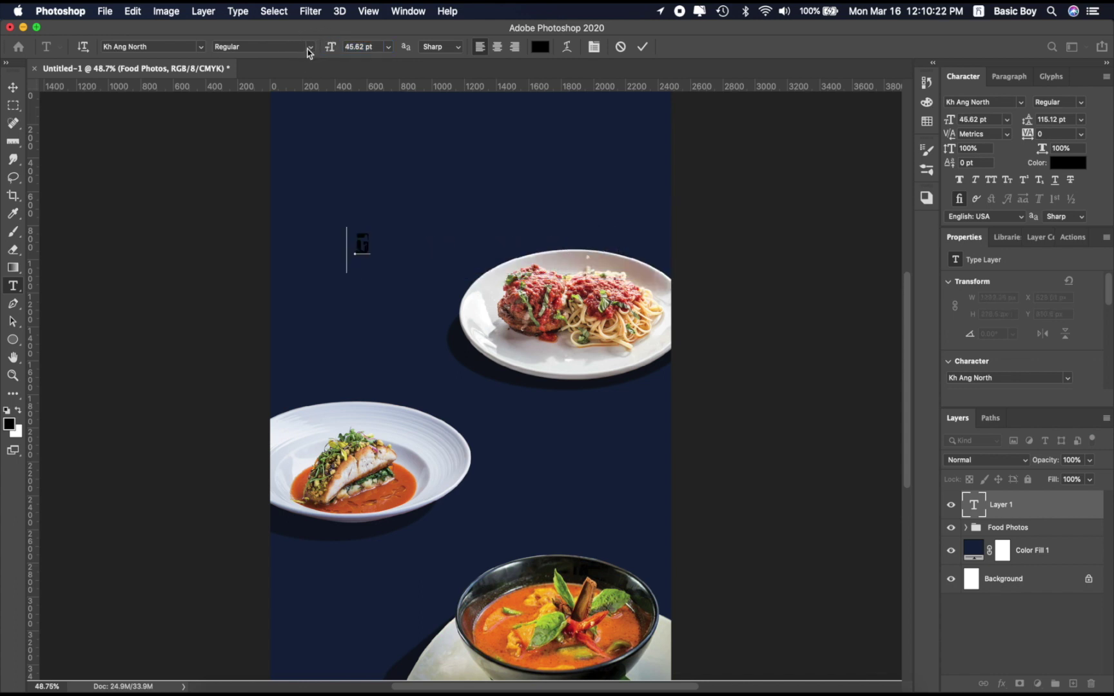
type("ា")
type("ៅ")
key("BackSpace")
type("ញ")
key("BackSpace")
type("ោះមុខ")
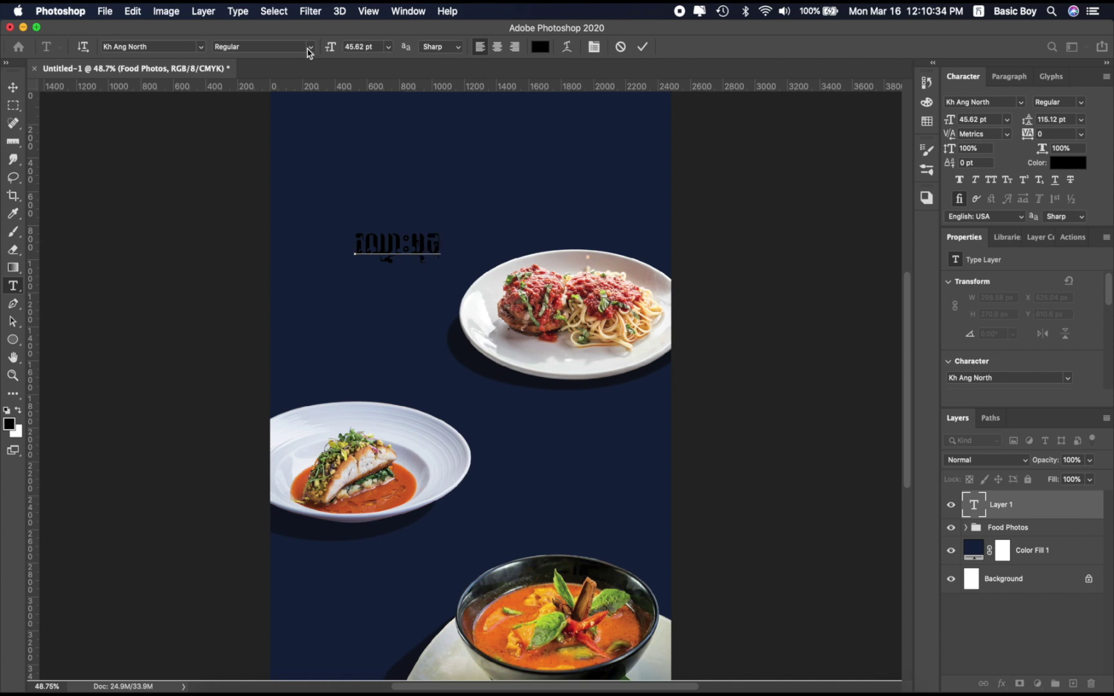
type("ម្ហូប")
- Move the dish-name text about 294 px left and color it white (#ffffff)
left_click(15, 85)
left_click_drag(435, 238, 380, 239)
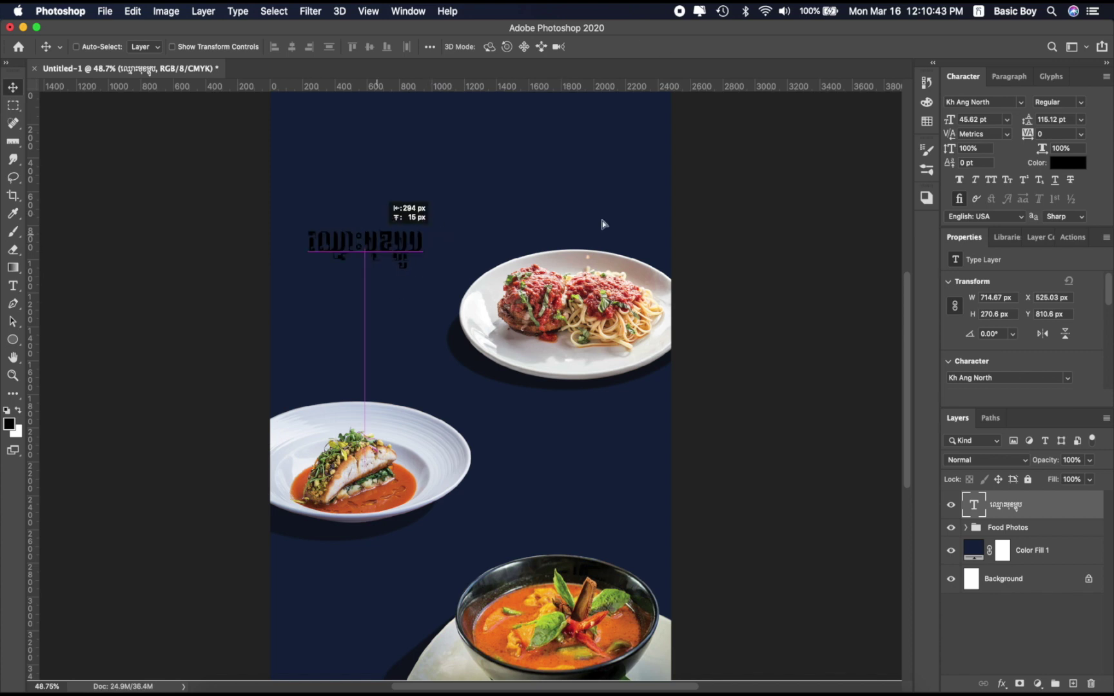
left_click(1068, 162)
left_click(767, 345)
left_click(1074, 339)
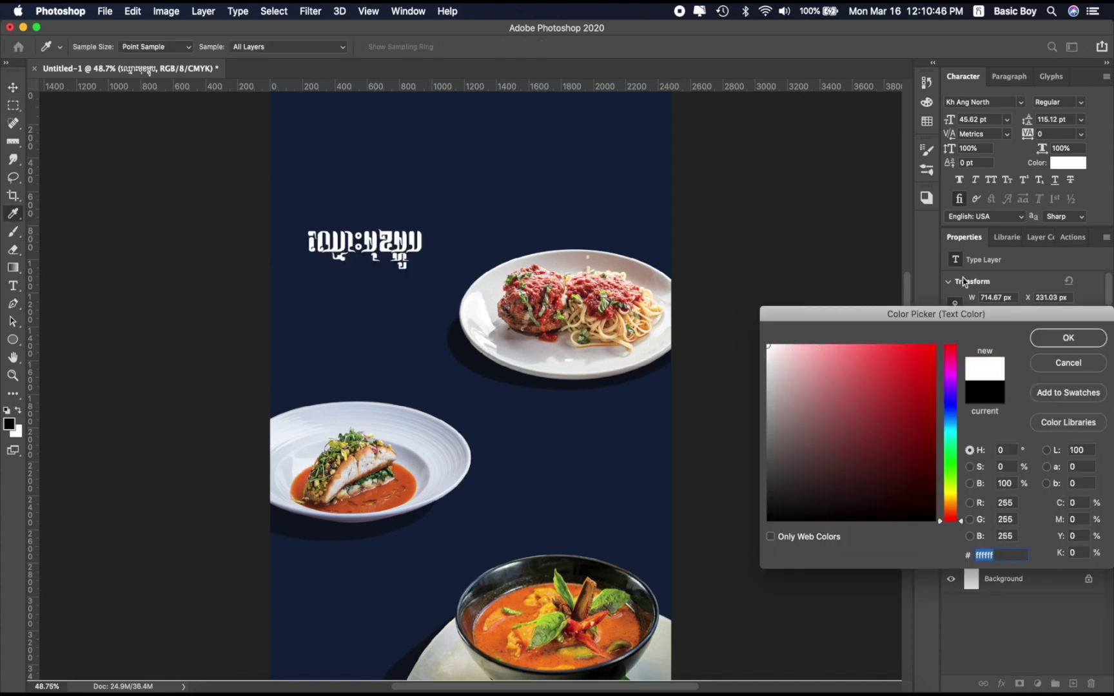
- Change the dish-name text's font to Khmer OS Battambang
left_click(1021, 103)
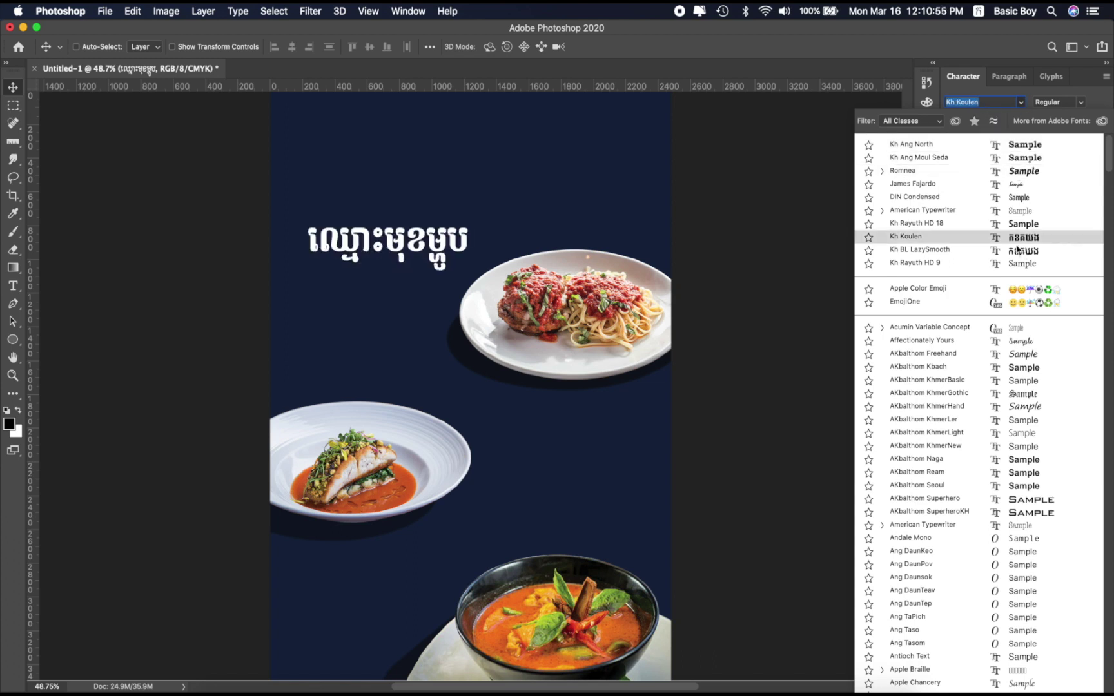
left_click_drag(1110, 162, 1110, 341)
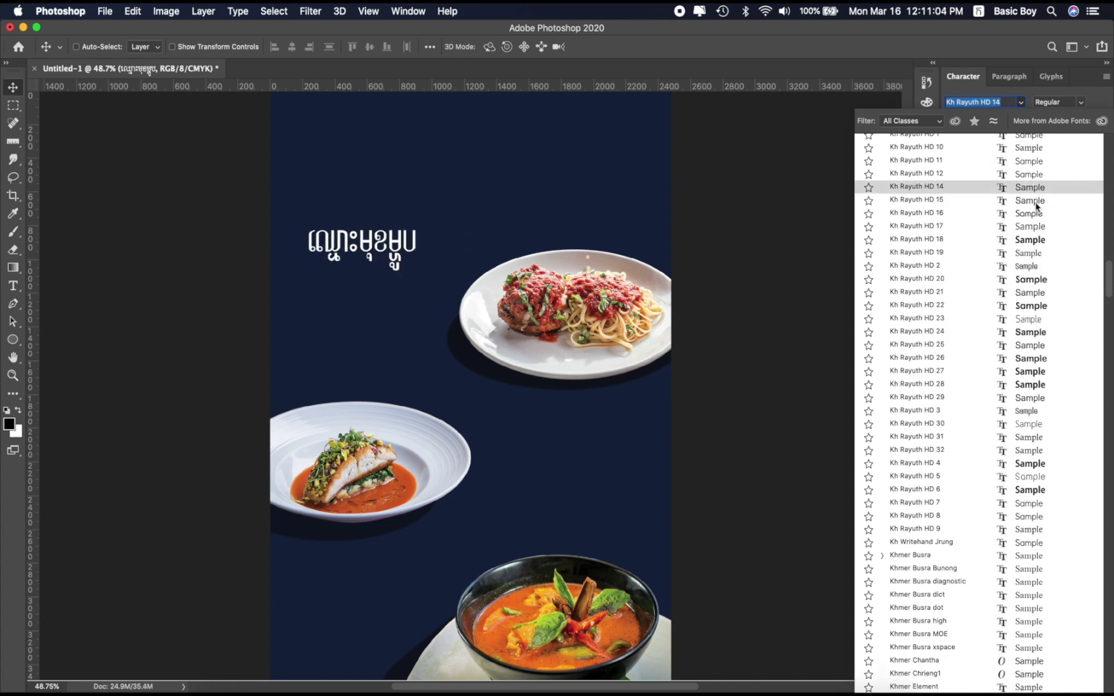
left_click_drag(1111, 271, 1112, 594)
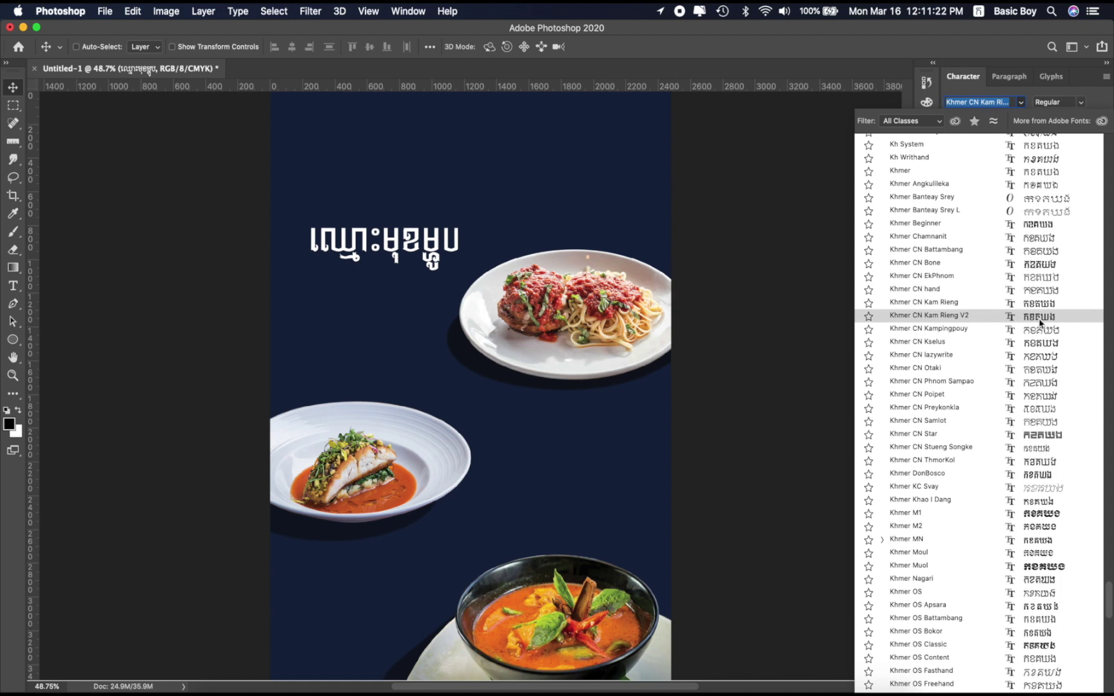
left_click(1040, 620)
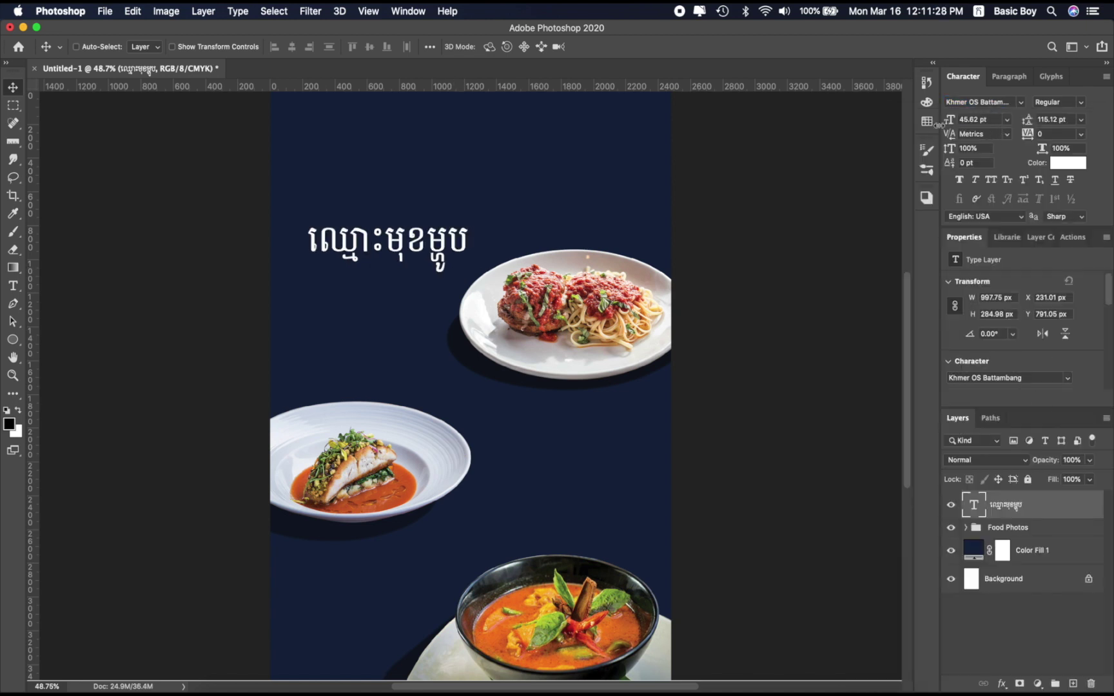
- Reduce the dish-name text to 28.62 pt and reposition it beside the spaghetti plate at about X 281 px
left_click_drag(948, 123, 937, 125)
left_click_drag(382, 245, 389, 255)
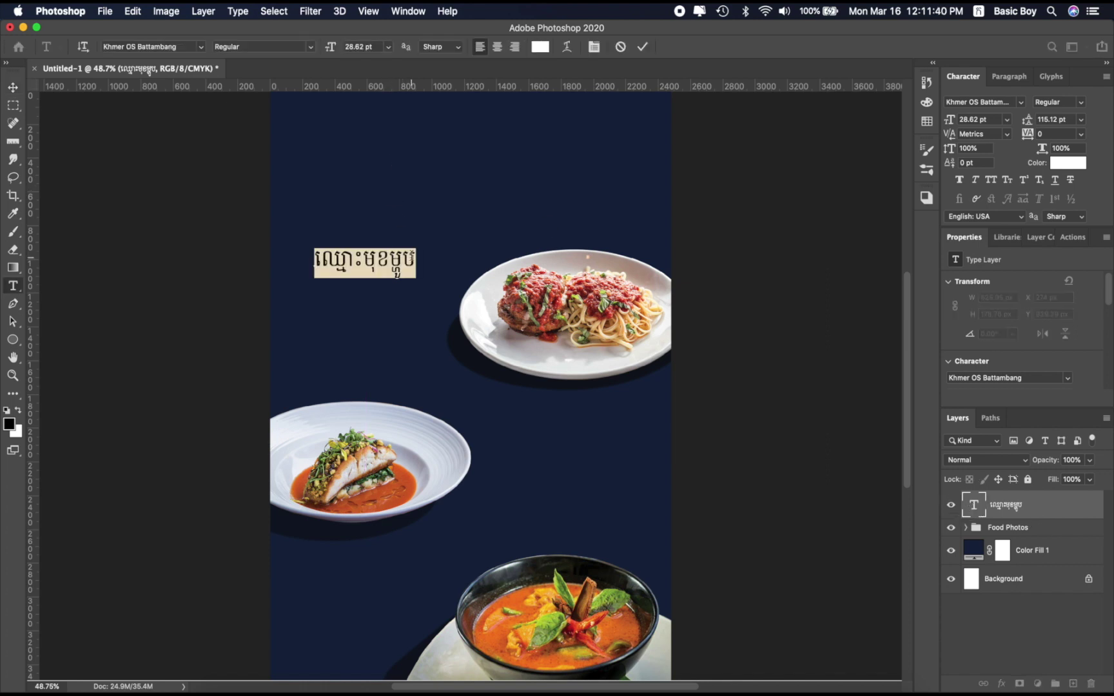
left_click(411, 256)
left_click(642, 46)
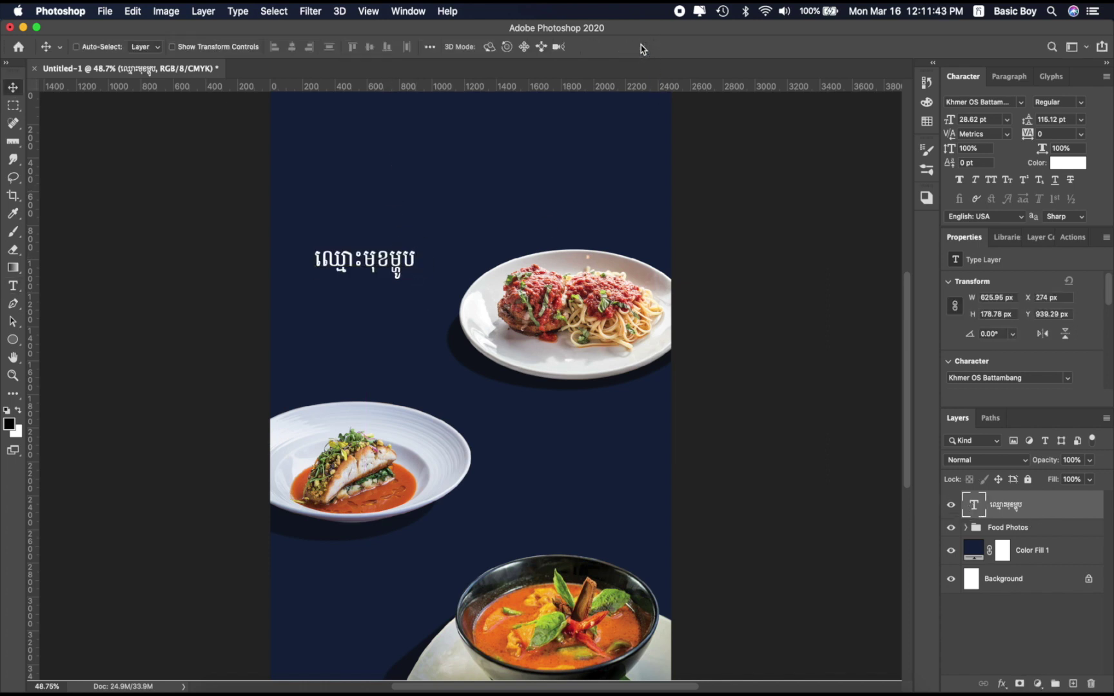
left_click_drag(385, 259, 387, 258)
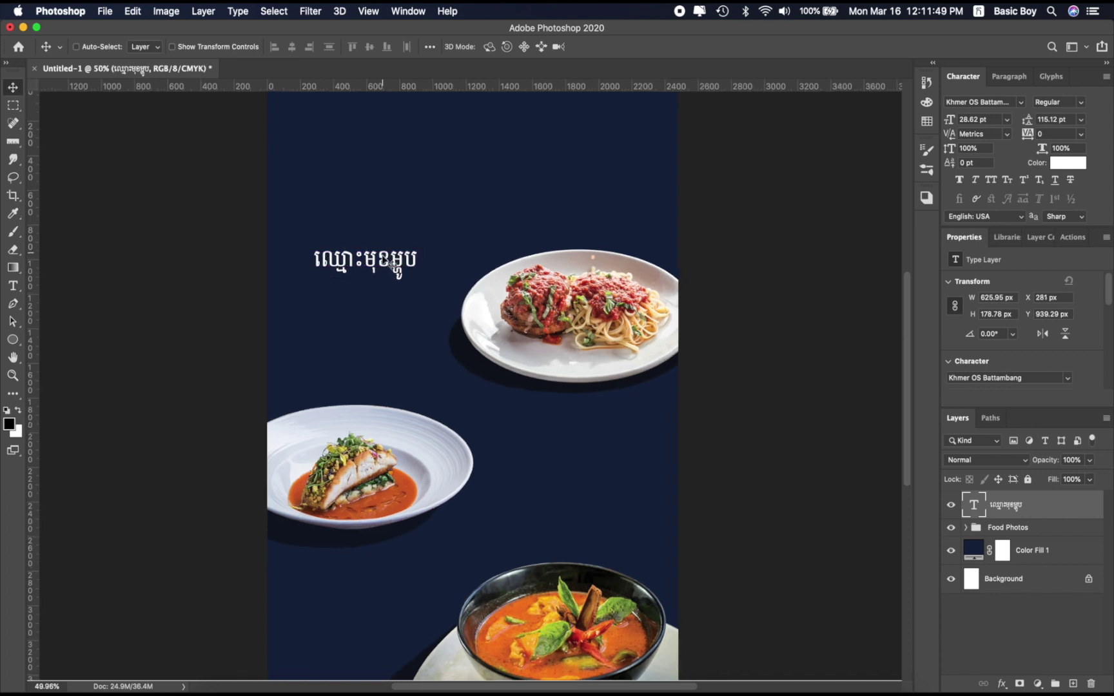
- Place a vertical guide along the left edge of the dish-name text
scroll(385, 239, "up", 5)
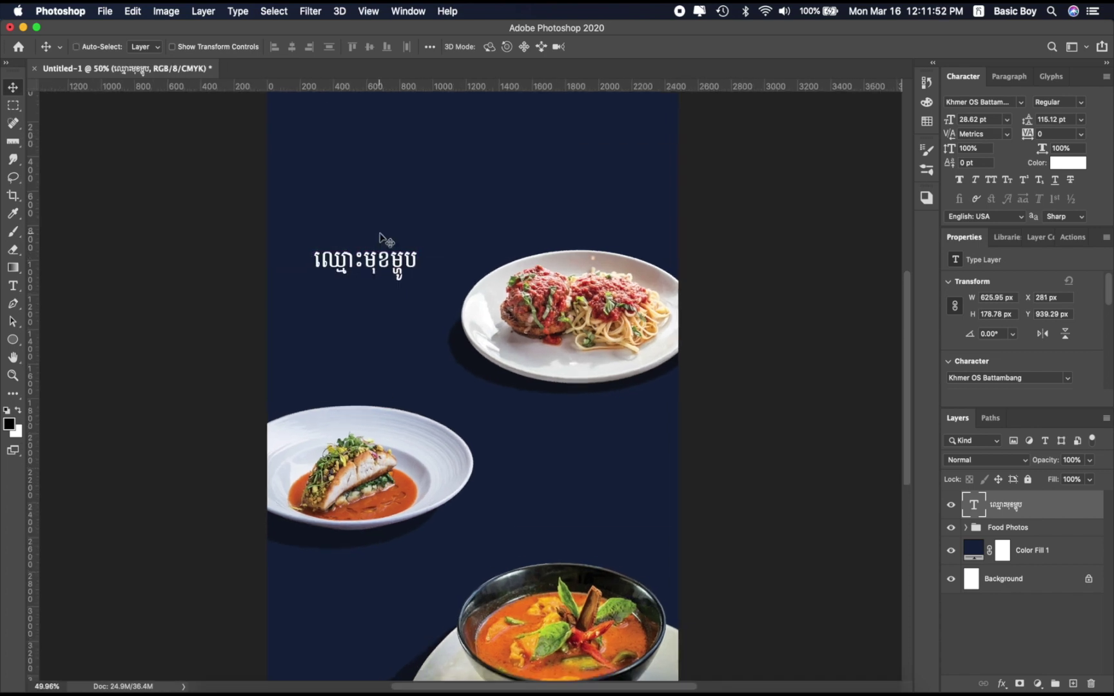
scroll(380, 238, "up", 2)
left_click_drag(33, 249, 302, 318)
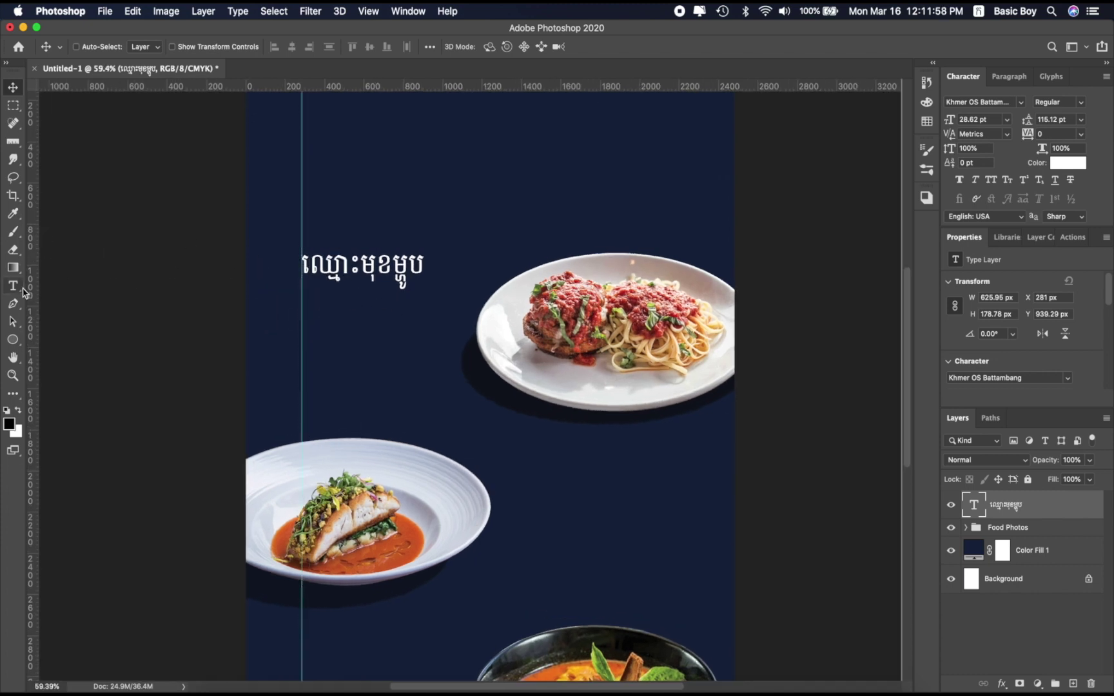
- Draw a rectangle about 499 × 122 px below the dish name, starting at the guide, and fill it with orange-yellow
left_click(14, 341)
right_click(13, 342)
left_click(51, 339)
left_click_drag(301, 292, 400, 316)
left_click(145, 47)
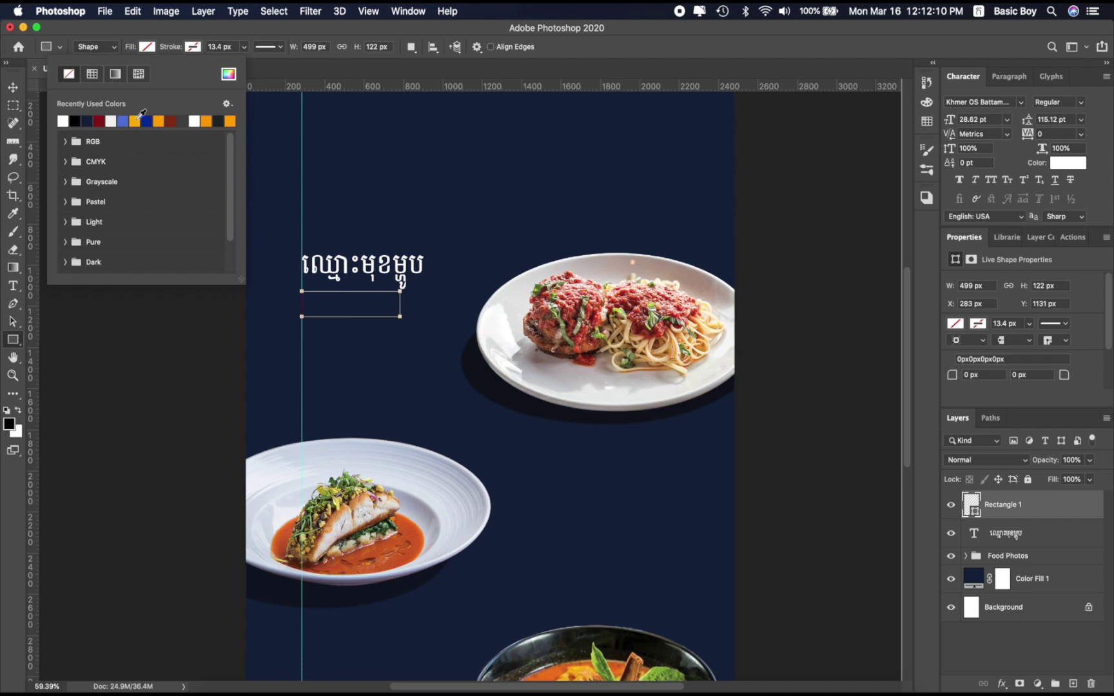
left_click(134, 120)
left_click(576, 48)
- Try to round the orange rectangle's corners, and undo the change
scroll(1012, 379, "down", 2)
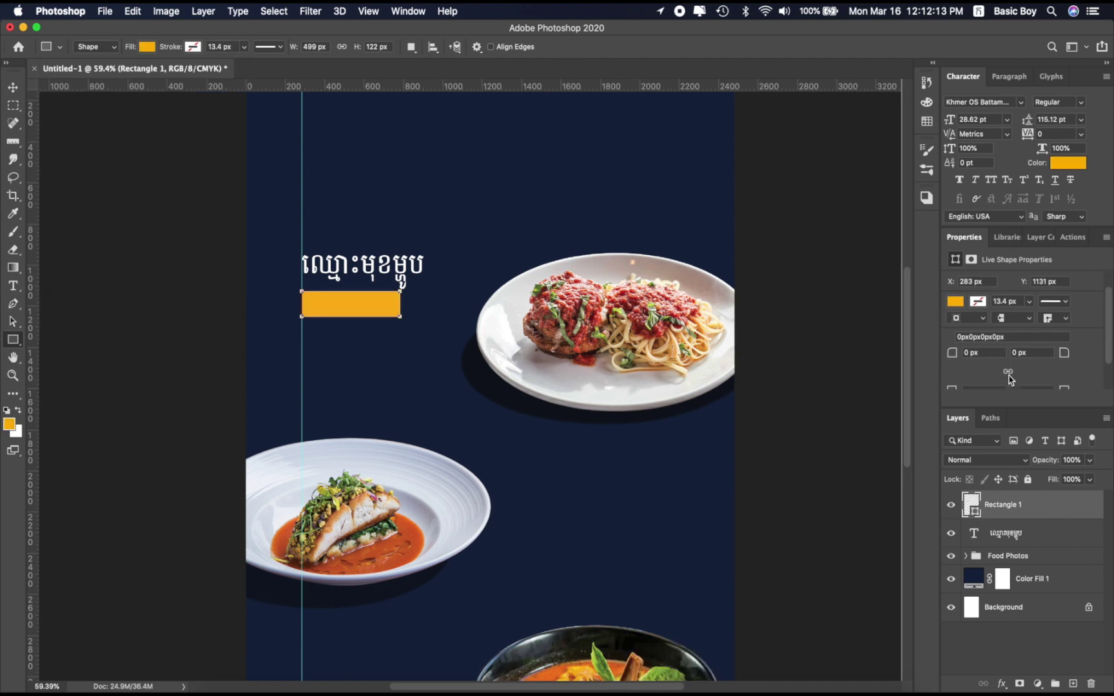
left_click_drag(950, 353, 1063, 360)
key("super+z")
- Align the orange rectangle to the guide and shrink it to about 437 × 107 px before deleting it
left_click(16, 95)
mouse_move(368, 302)
left_mouse_down()
mouse_move(497, 259)
mouse_move(364, 300)
left_mouse_up()
scroll(404, 305, "up", 1)
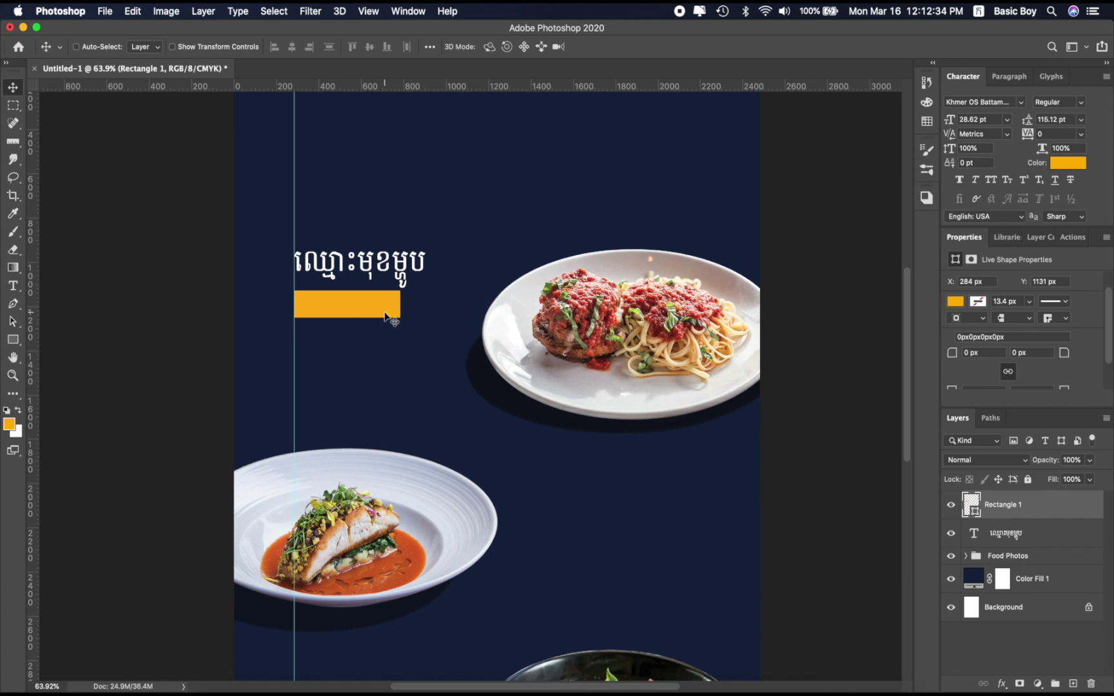
key("super+t")
left_click_drag(400, 304, 386, 304)
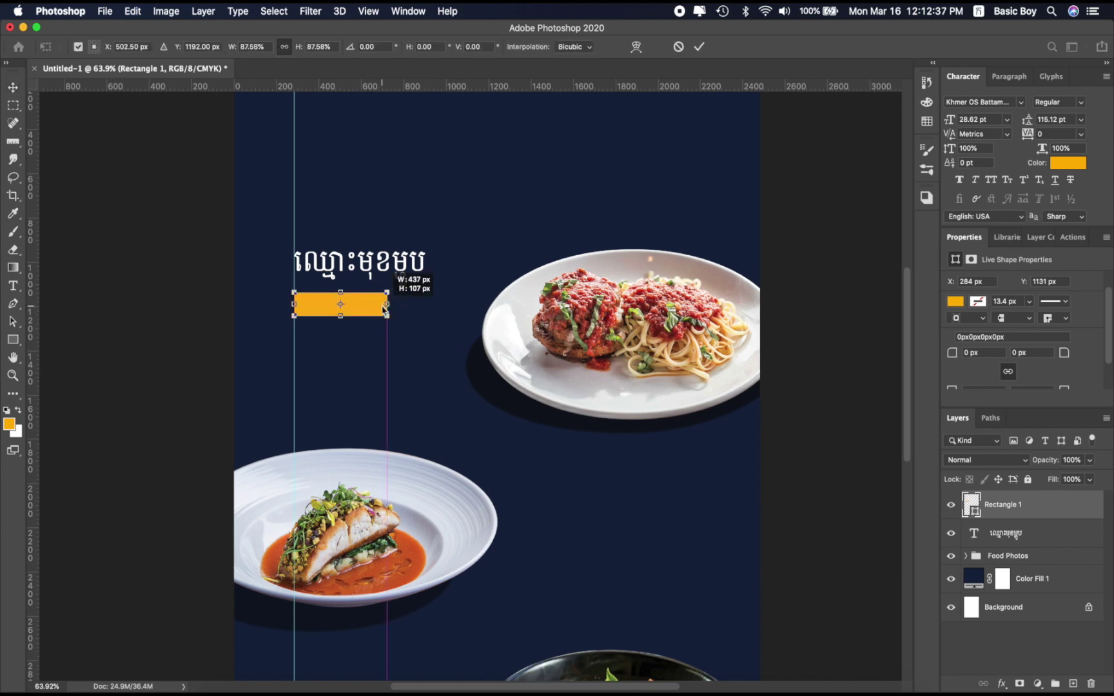
left_click(700, 49)
scroll(376, 351, "down", 1)
key("Delete")
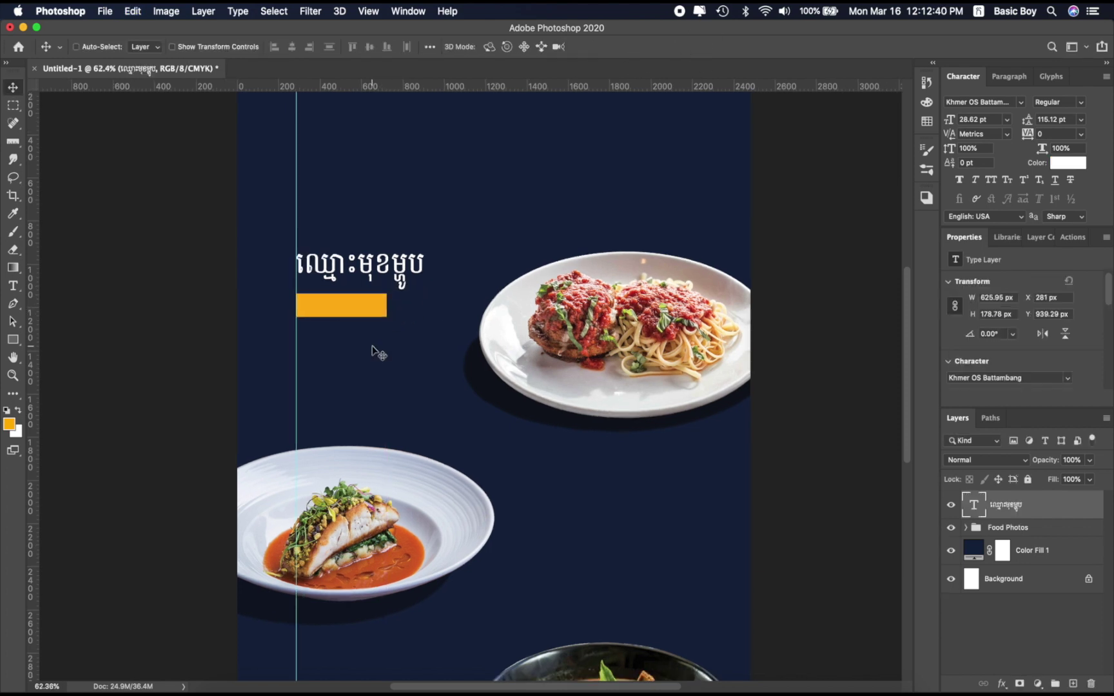
- Add the white Khmer price text "១០០០០ រៀល" below the dish name, starting at the guide
left_click(14, 286)
left_click(296, 318)
type("១០០០០")
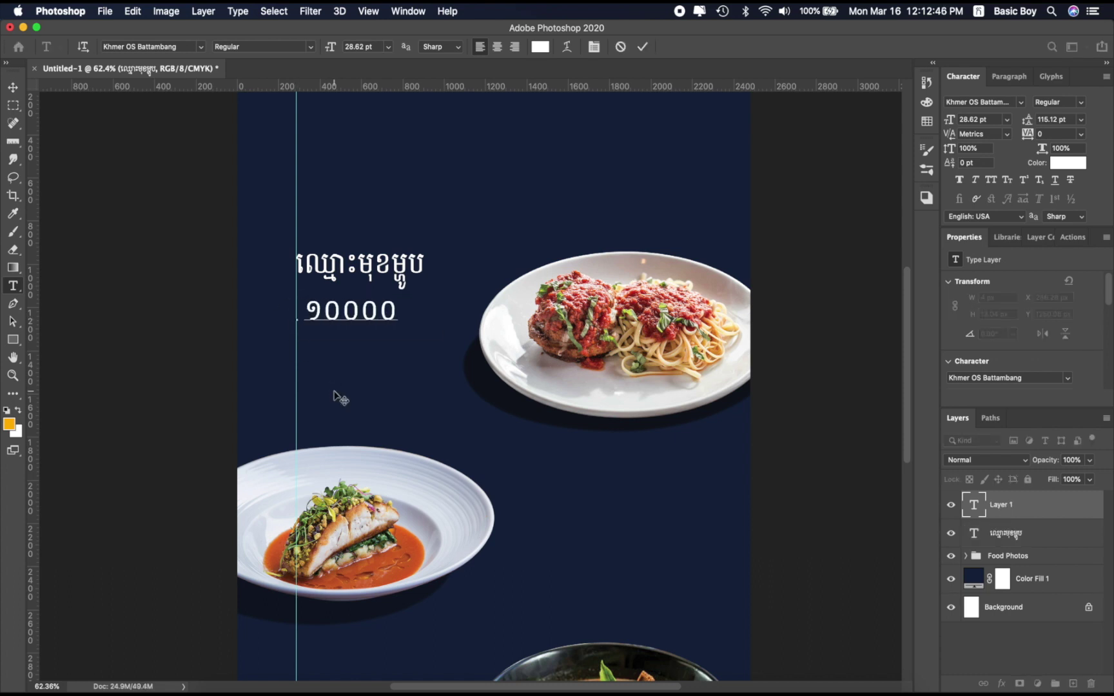
type(" រៀល")
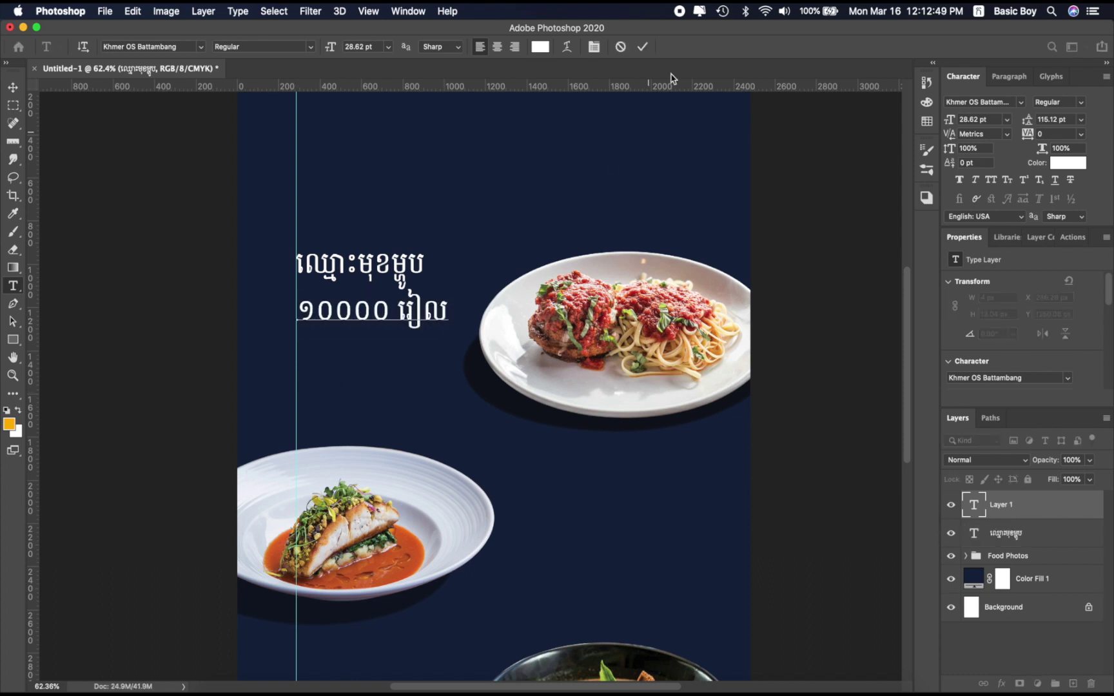
- Reduce the price text to 17.62 pt and move it lower, leaving a gap beneath the dish name
left_click(10, 86)
left_click_drag(948, 121, 939, 121)
left_click(12, 88)
left_click_drag(350, 316, 352, 359)
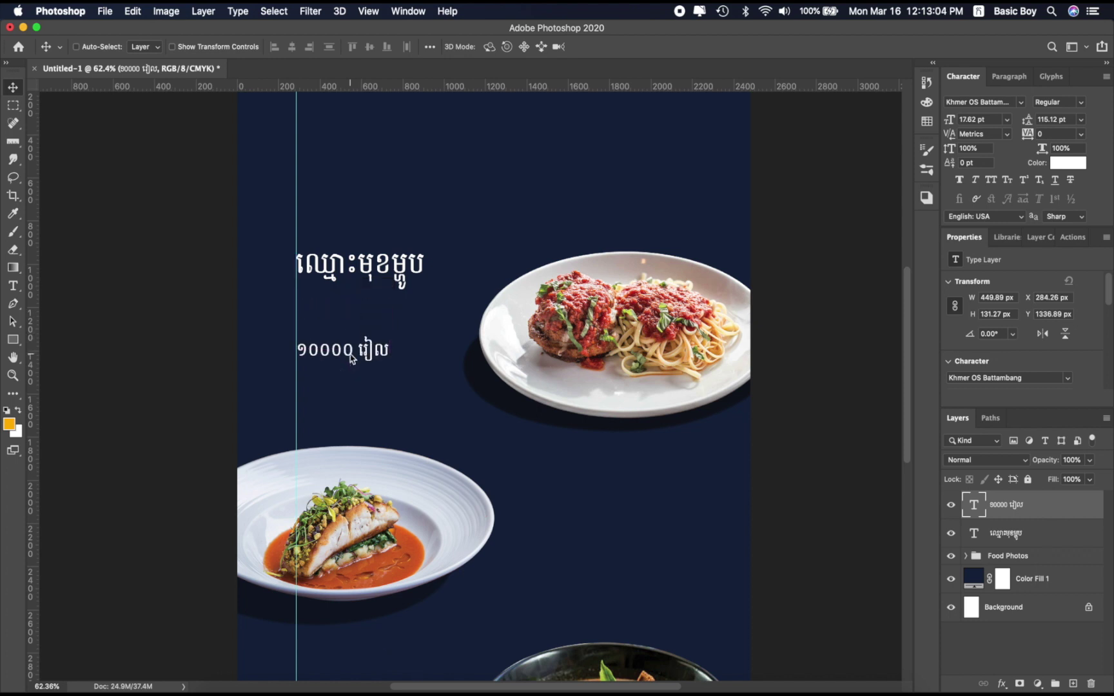
- Draw a rounded rectangle about 541 × 98 px with 10 px corners between dish name and price, starting at the guide, and fill it orange-yellow
left_click(14, 342)
left_click(84, 351)
left_click_drag(296, 300, 407, 320)
left_click(155, 49)
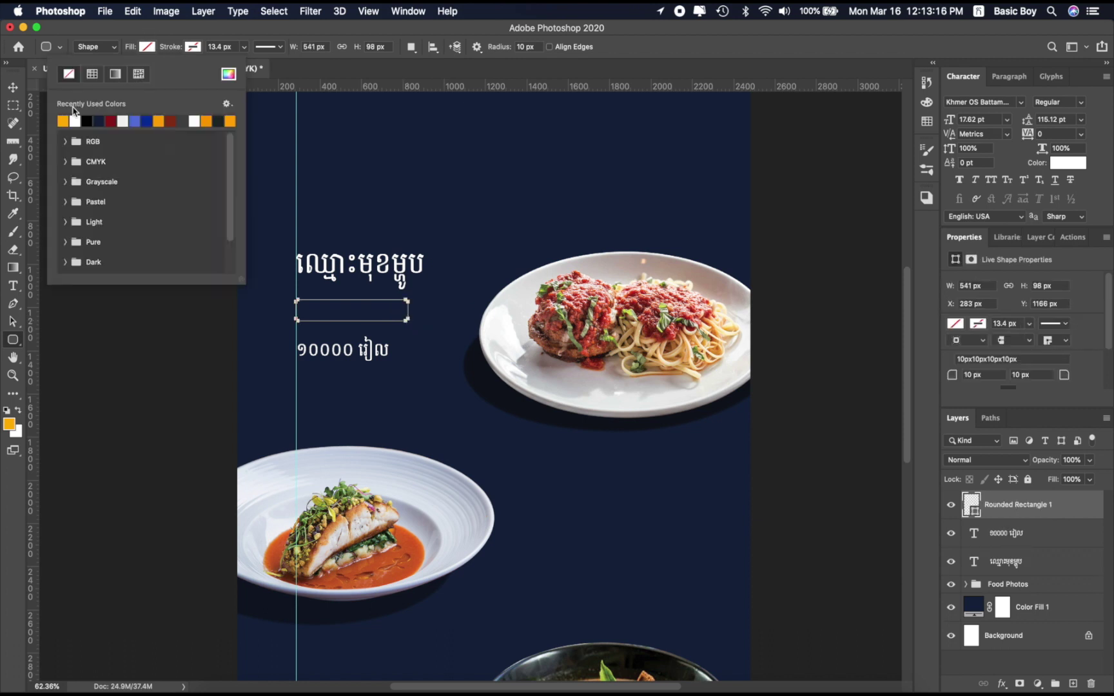
left_click(65, 119)
left_click(14, 90)
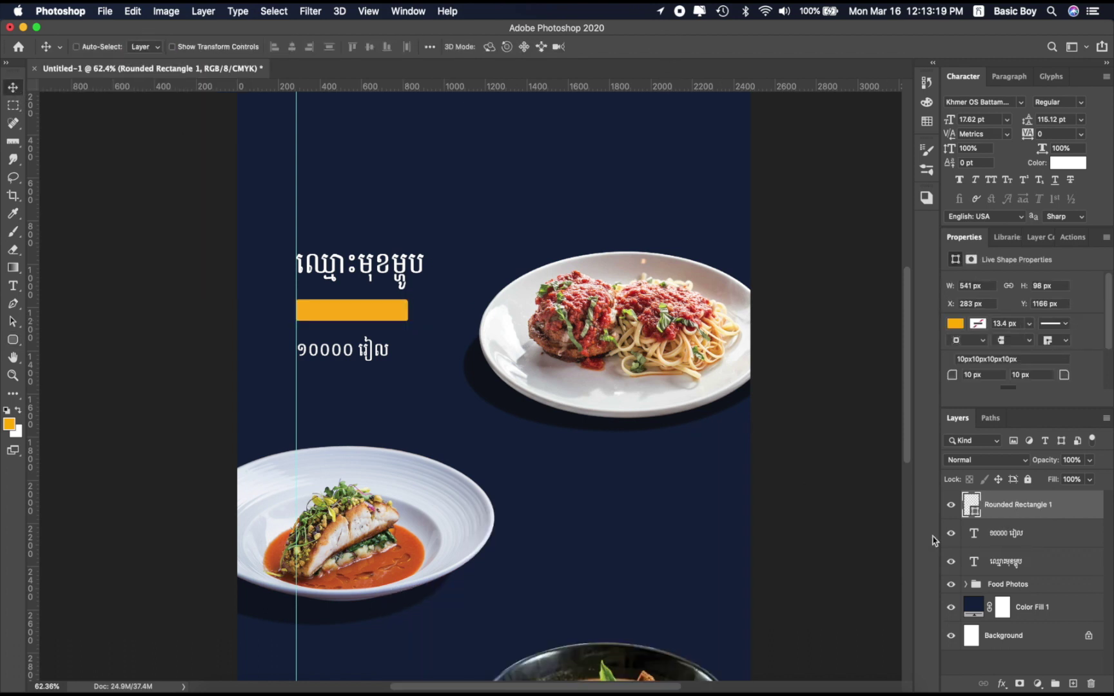
- Stack the price text layer above the rounded rectangle and place the price on the orange shape
double_click(1055, 533)
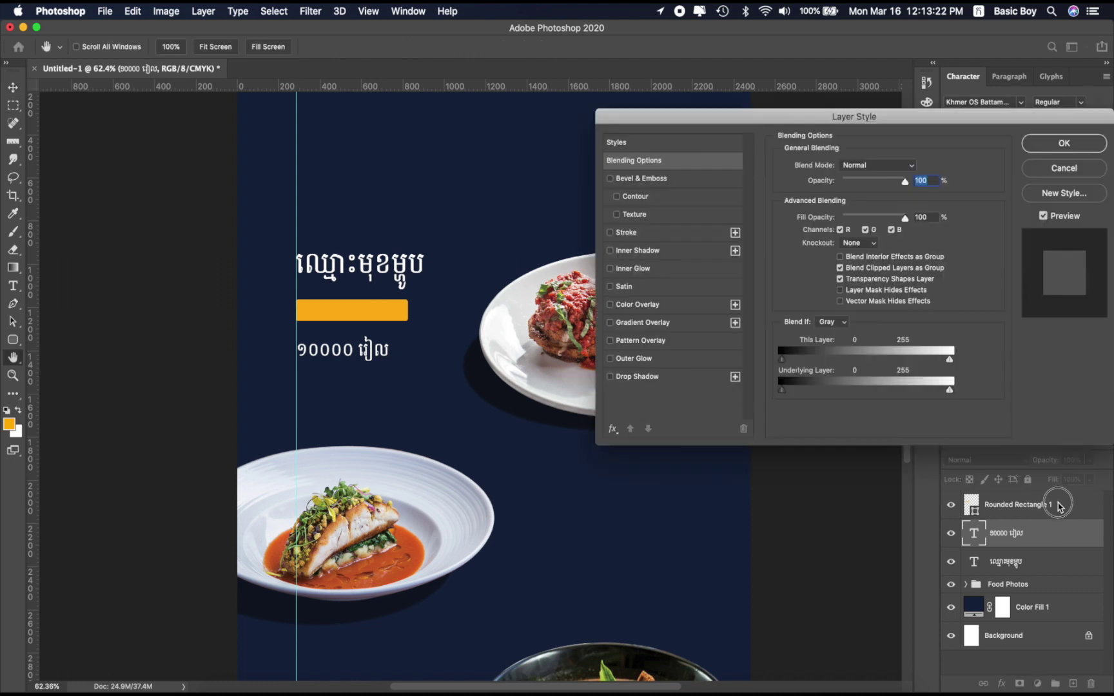
left_click_drag(1068, 531, 1064, 499)
left_click_drag(337, 355, 341, 319)
scroll(378, 308, "up", 1)
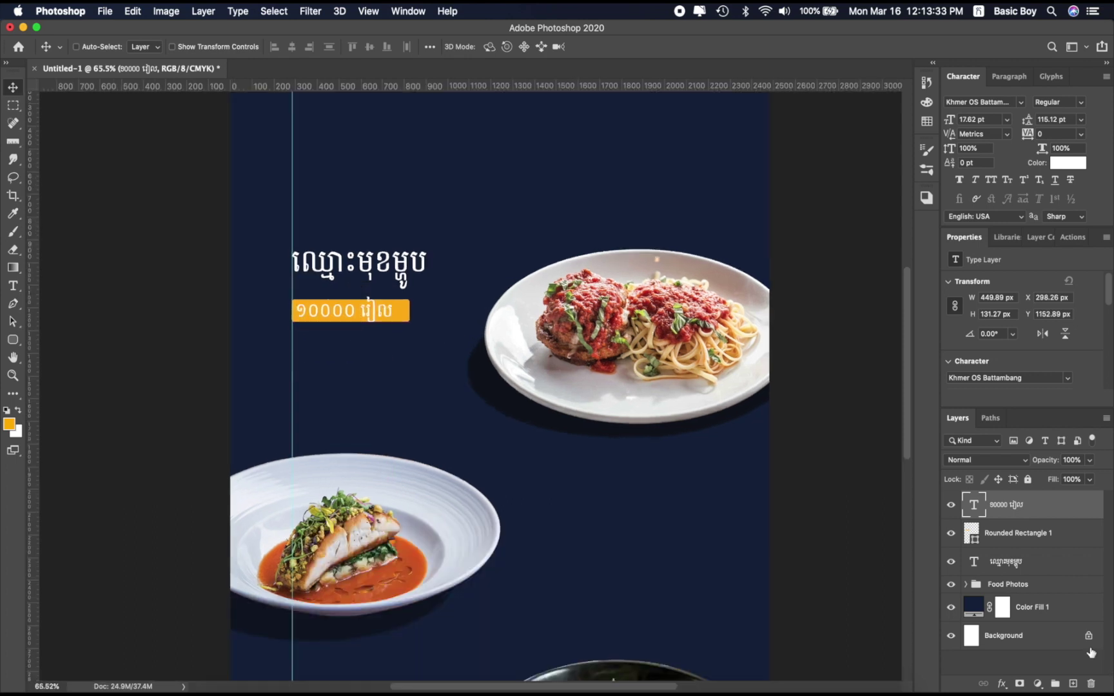
- Enlarge the orange rounded rectangle around the price to about 611 × 111 px
left_click(1016, 534)
key("super+t")
left_click_drag(352, 295, 351, 296)
left_click(700, 47)
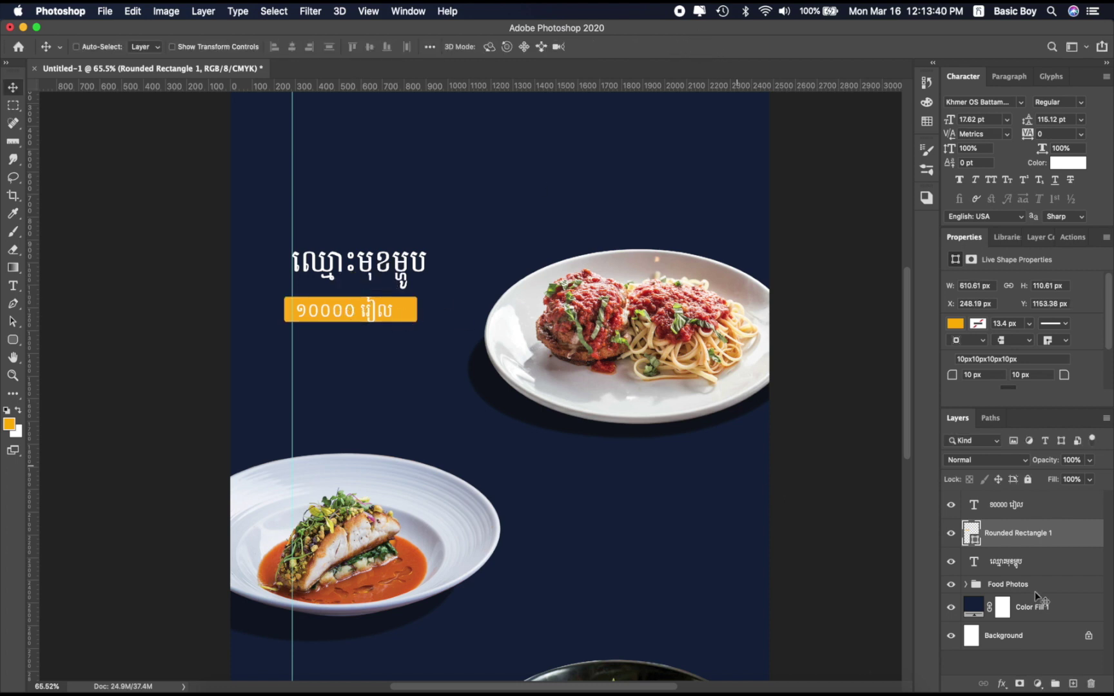
left_click(995, 509)
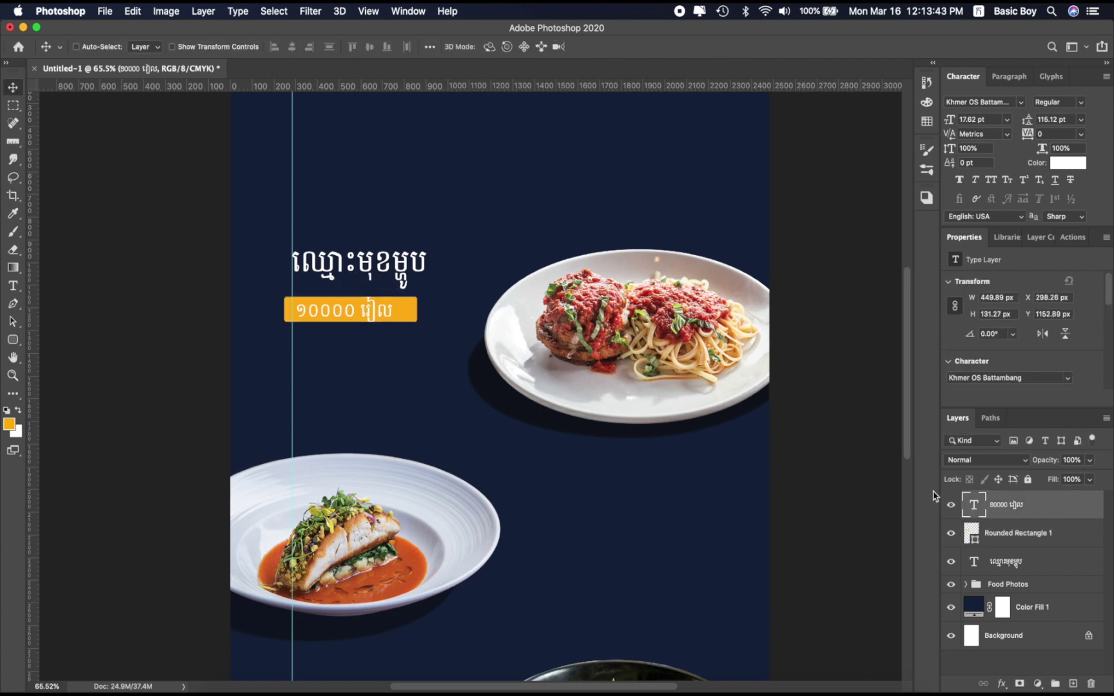
double_click(979, 501)
left_click(641, 49)
scroll(347, 299, "up", 1)
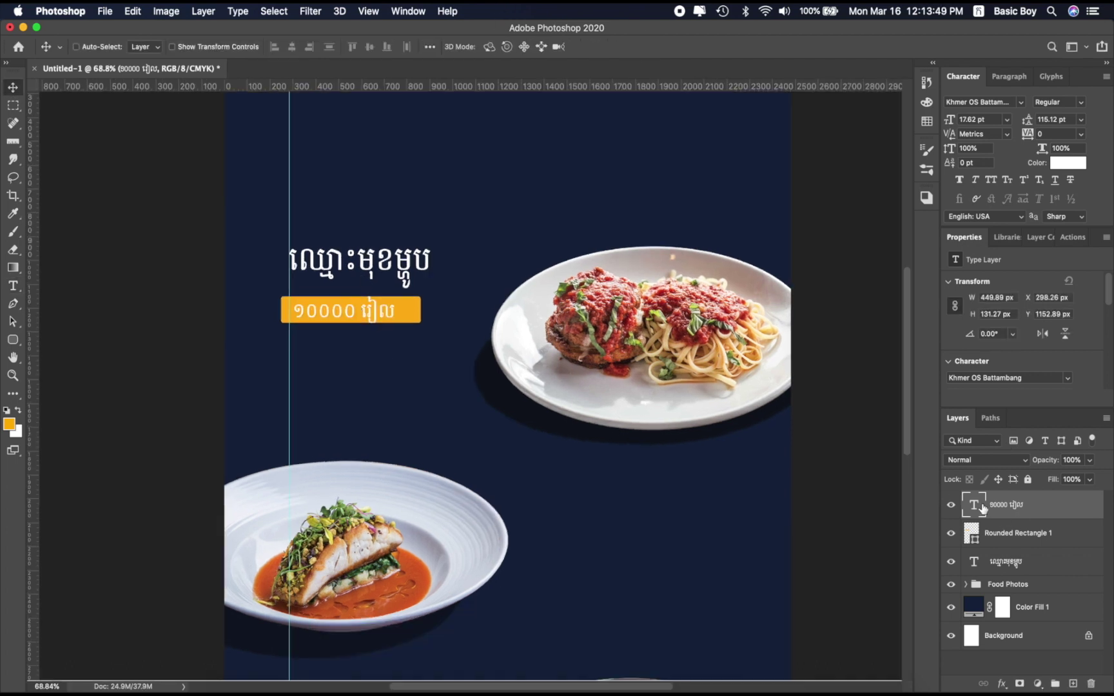
double_click(385, 321)
left_click(399, 312)
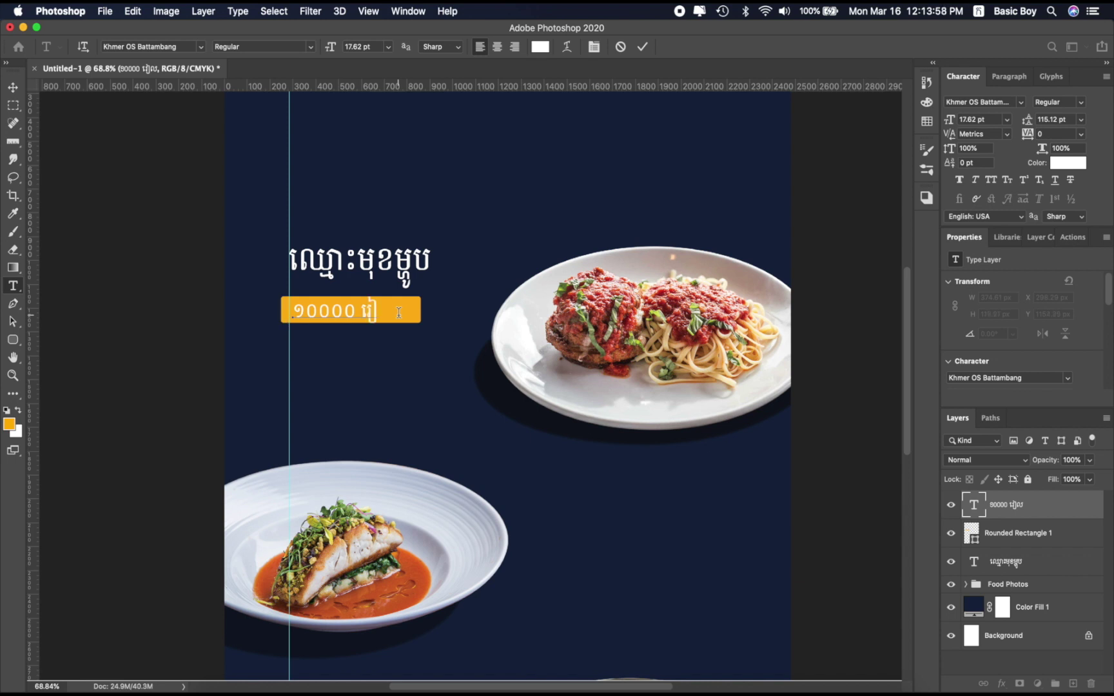
left_click(642, 47)
key("v")
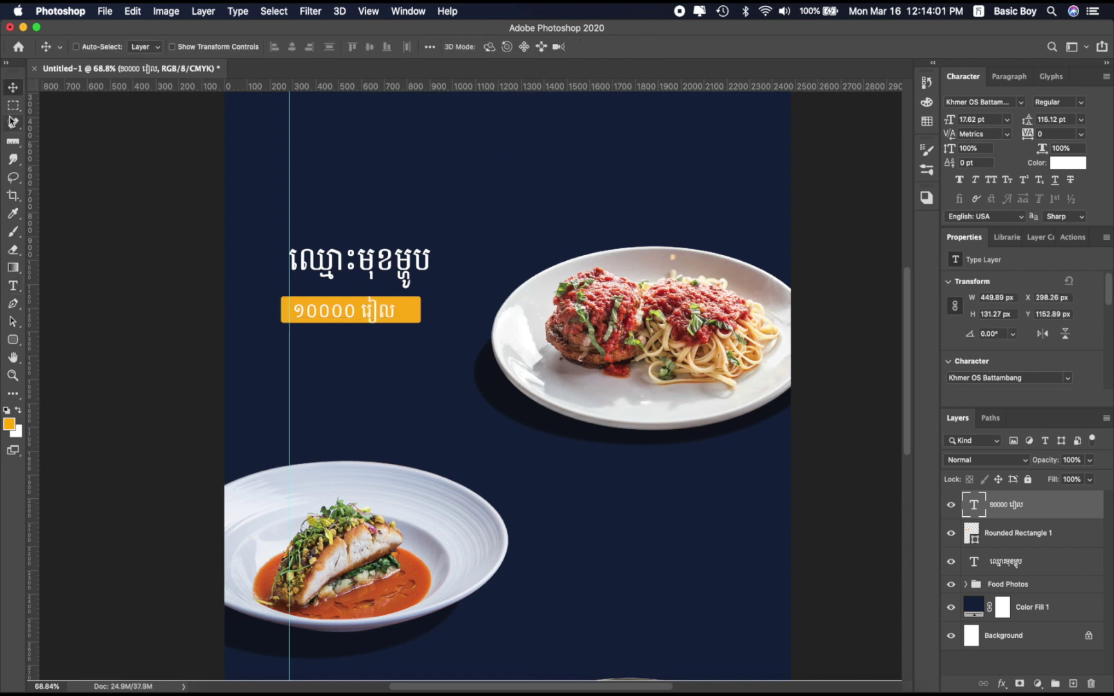
- Resize the orange rectangle to about 502 × 134 px starting at the guide, and lower the price text to centre it vertically inside
left_click(1015, 532)
key("super+t")
left_click_drag(291, 311, 299, 311)
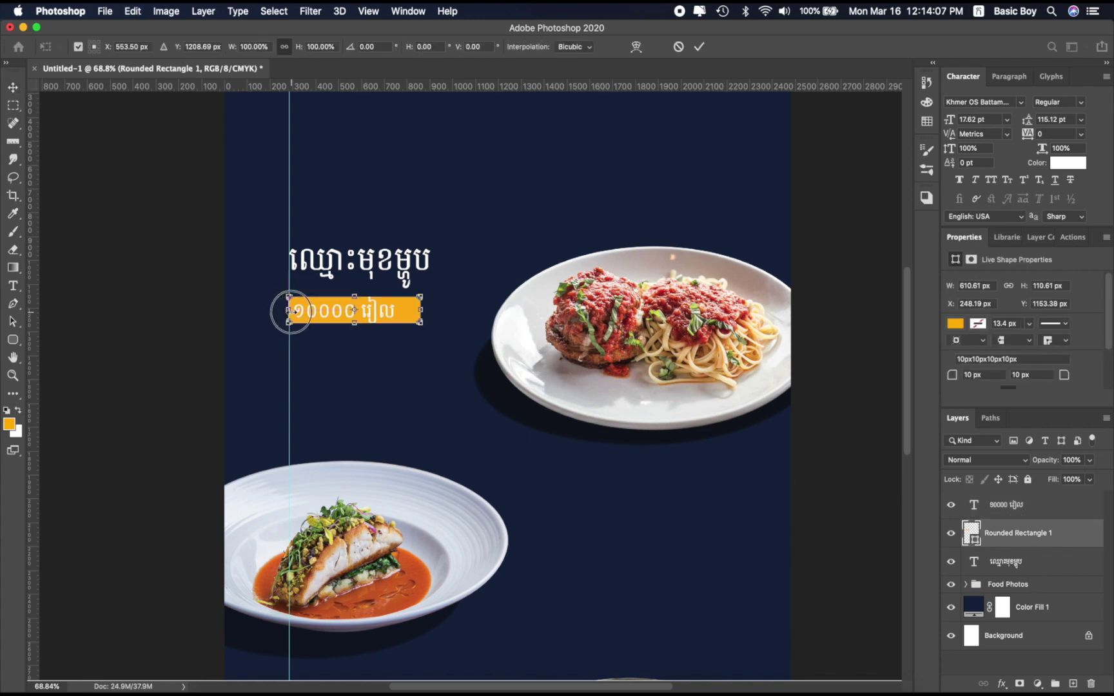
left_click_drag(422, 310, 404, 310)
left_click_drag(343, 329, 340, 331)
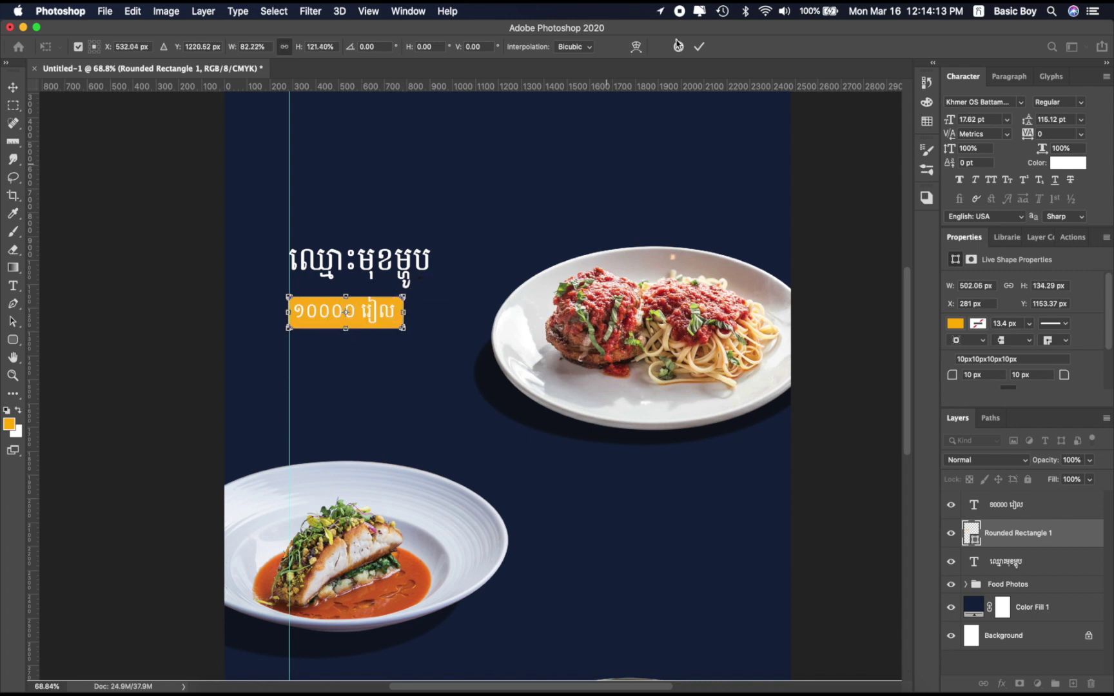
left_click(699, 46)
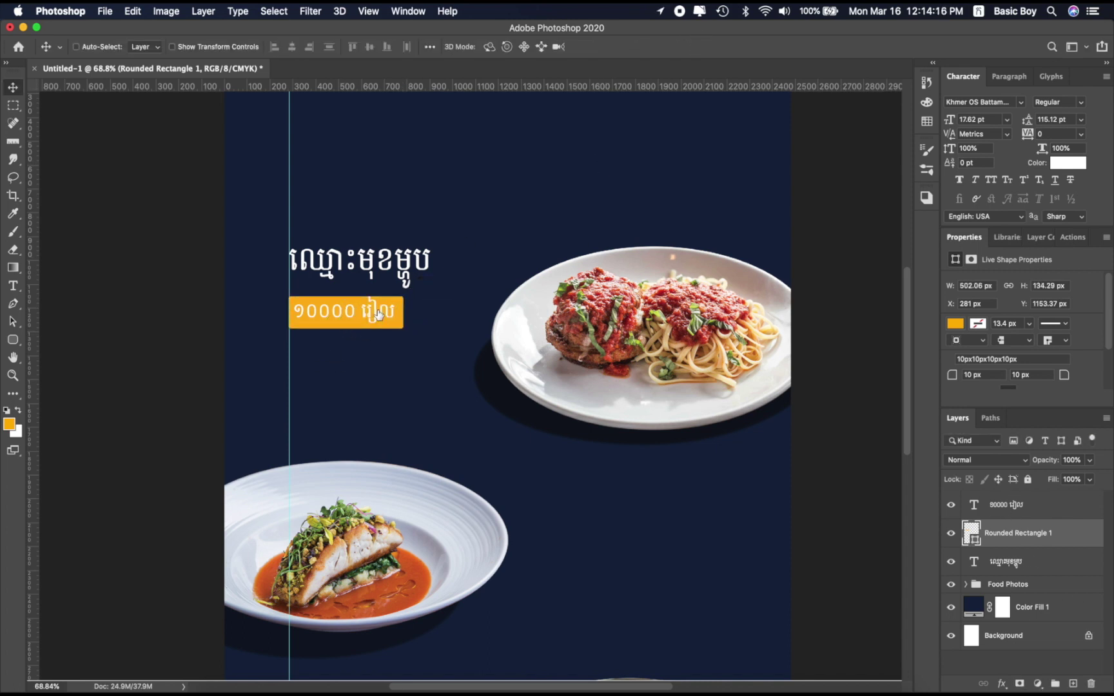
left_click_drag(379, 310, 379, 312)
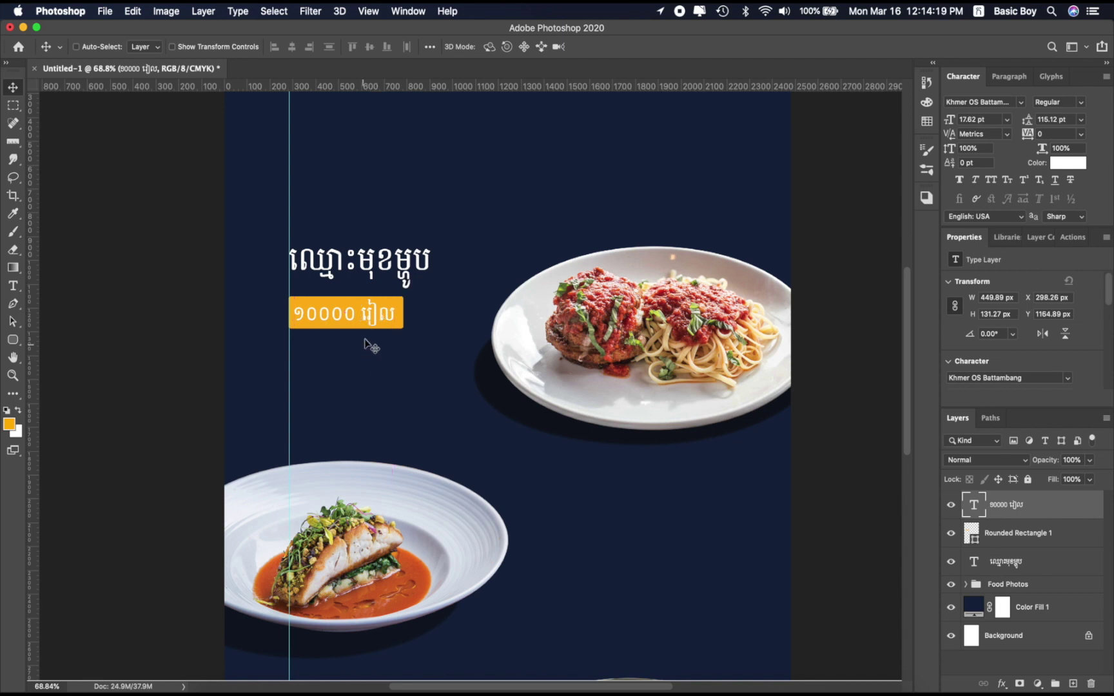
- Apply Faux Bold to the dish name and move it slightly down toward the price tag
scroll(365, 345, "down", 1)
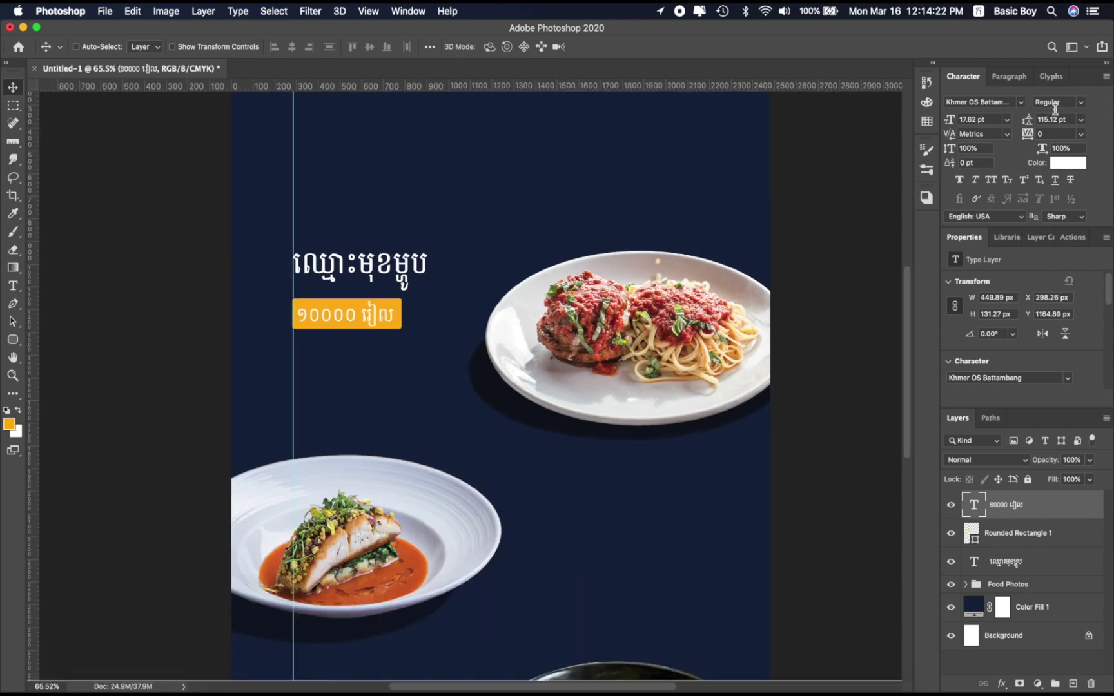
left_click(1081, 101)
left_click(1085, 82)
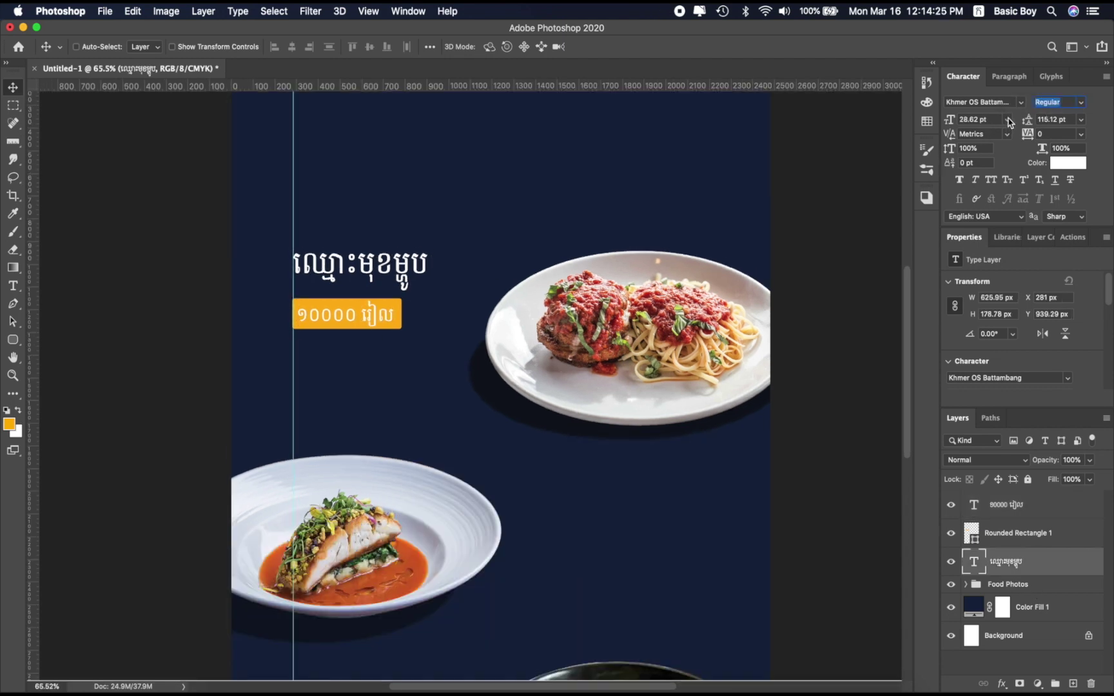
left_click(959, 180)
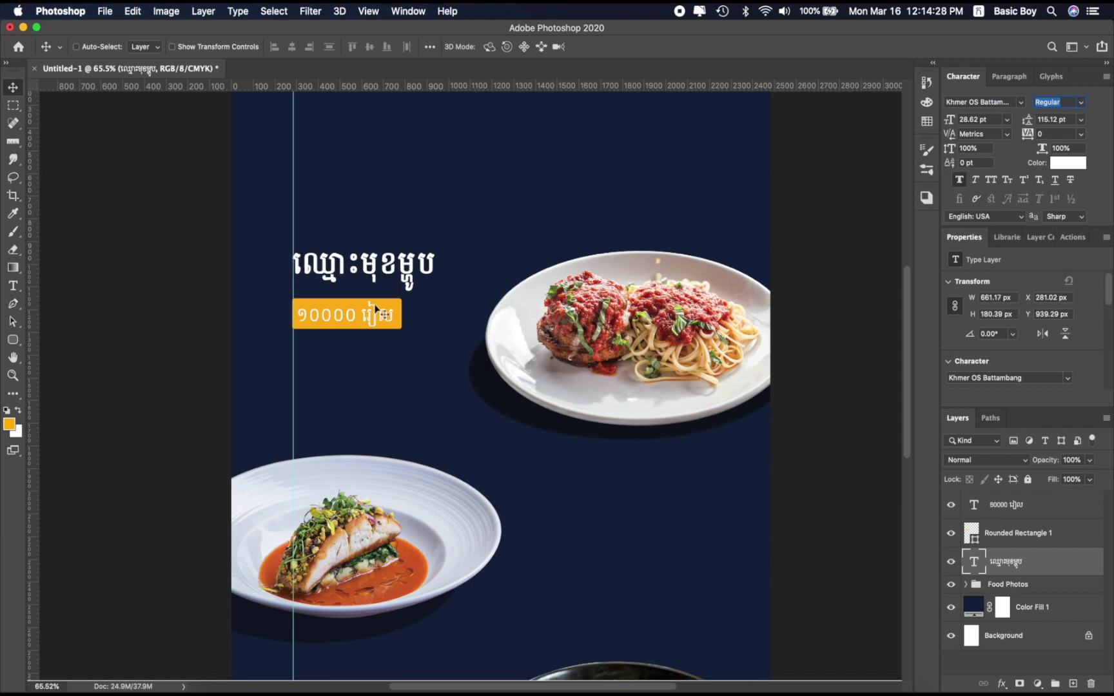
mouse_move(416, 263)
left_mouse_down()
mouse_move(405, 251)
mouse_move(405, 259)
left_mouse_up()
- Group the price text with its orange rounded rectangle
left_click(1016, 527)
left_click(1016, 506, "shift")
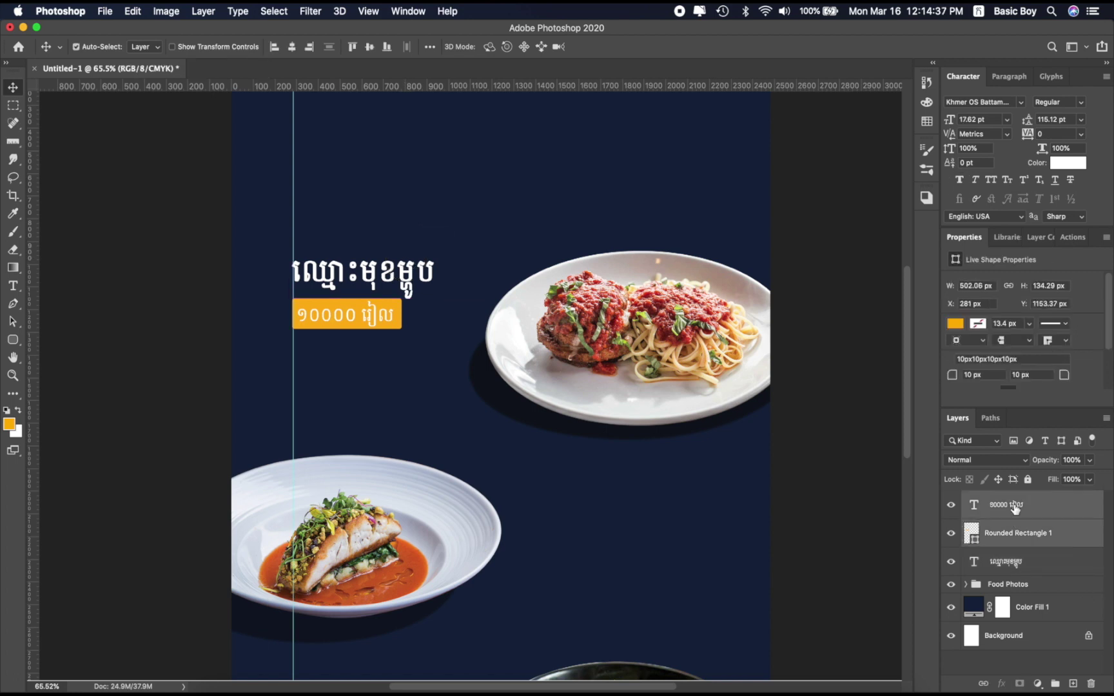
key("super+g")
- Scale the price group down until its text is 16.33 pt and place it directly after the dish name on the same line
key("super+t")
left_click_drag(401, 301, 507, 274)
left_click(367, 316)
left_click(698, 47)
left_click_drag(514, 276, 524, 267)
key("Down")
key("Down")
key("Down")
key("Down")
key("Down")
key("Down")
key("Down")
key("Down")
key("Down")
key("Down")
key("Down")
key("Down")
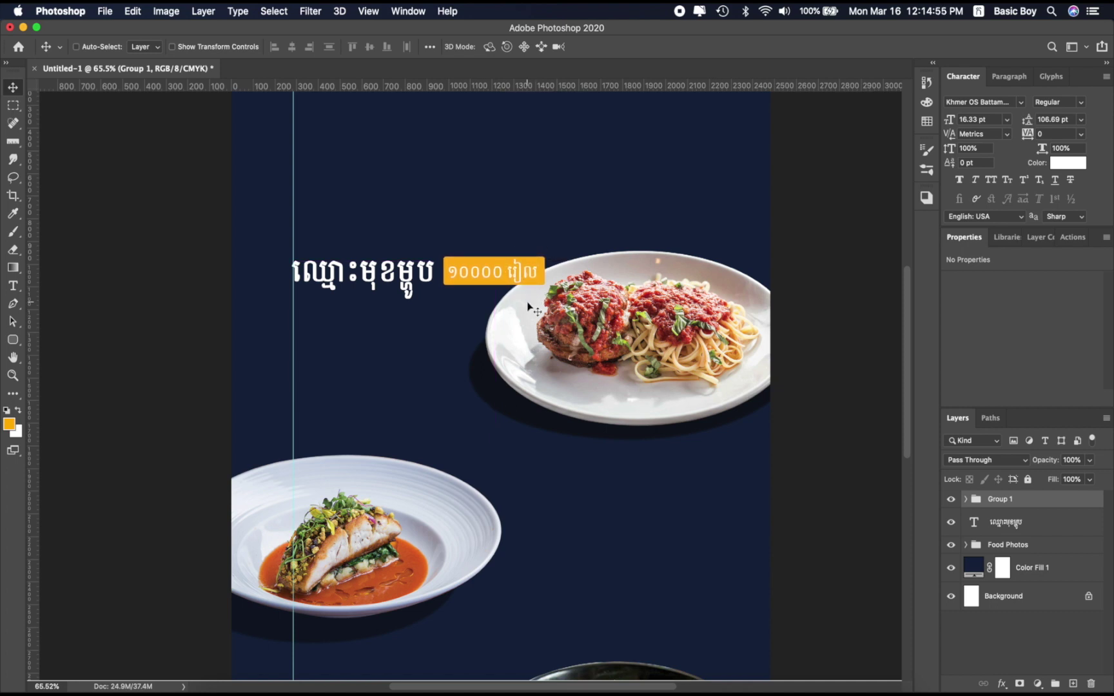
- Round the orange price rectangle's corners to 62.23 px for a pill shape, and collapse its group
left_click(965, 499)
left_click(1032, 555)
scroll(1027, 396, "down", 3)
left_click_drag(950, 344, 1111, 344)
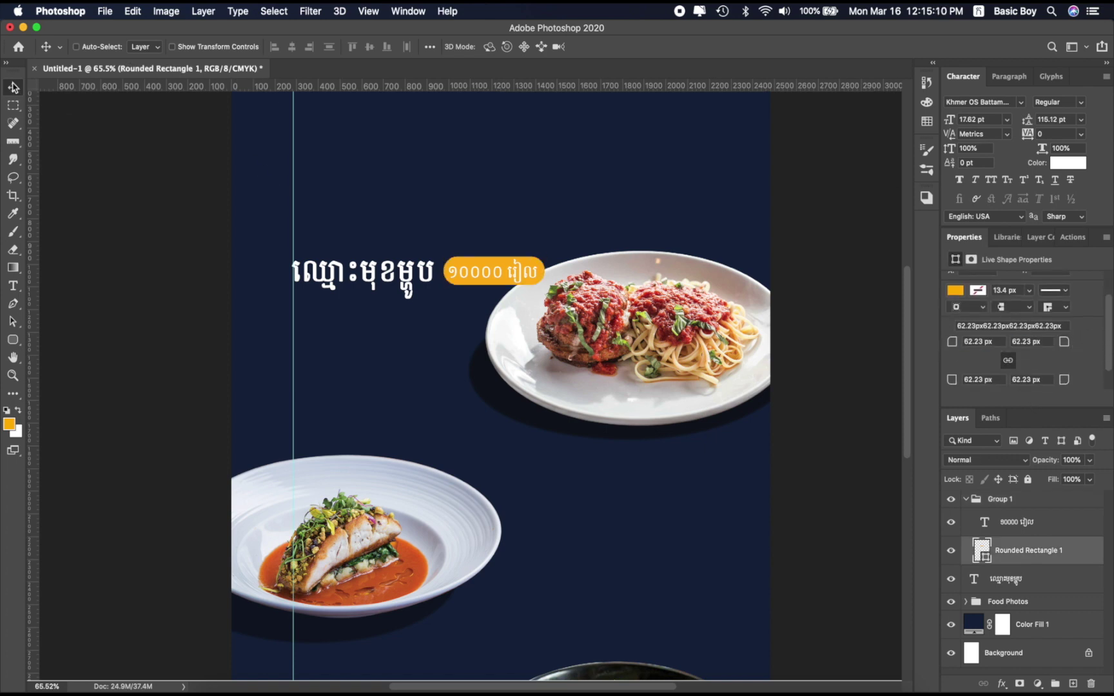
left_click(994, 523)
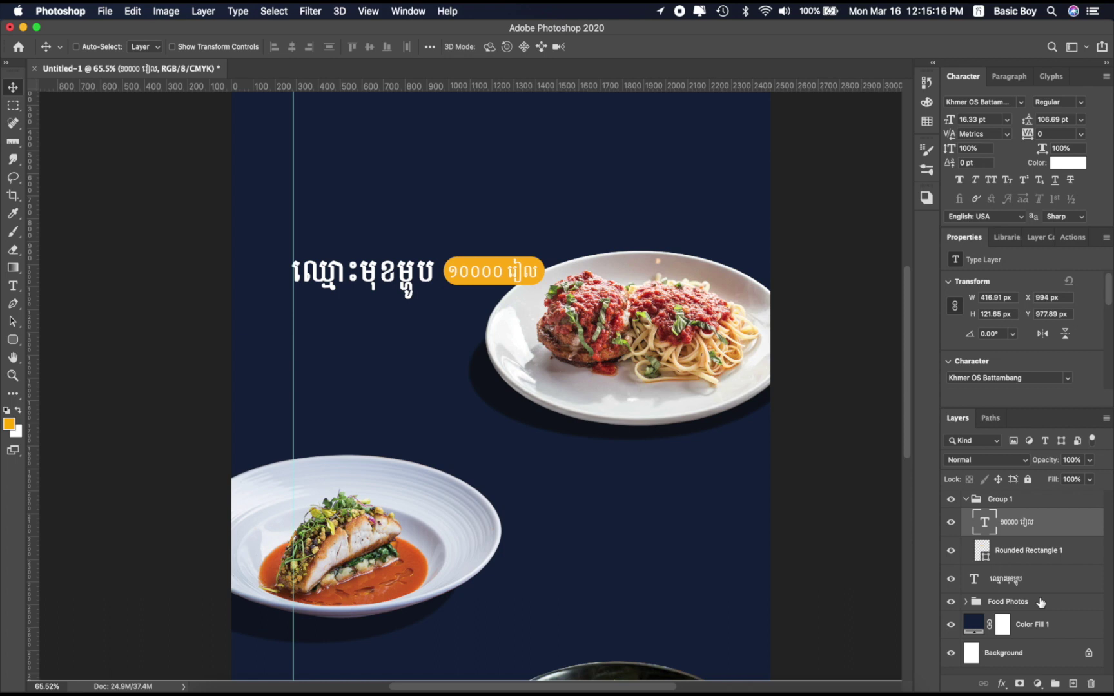
left_click(967, 500)
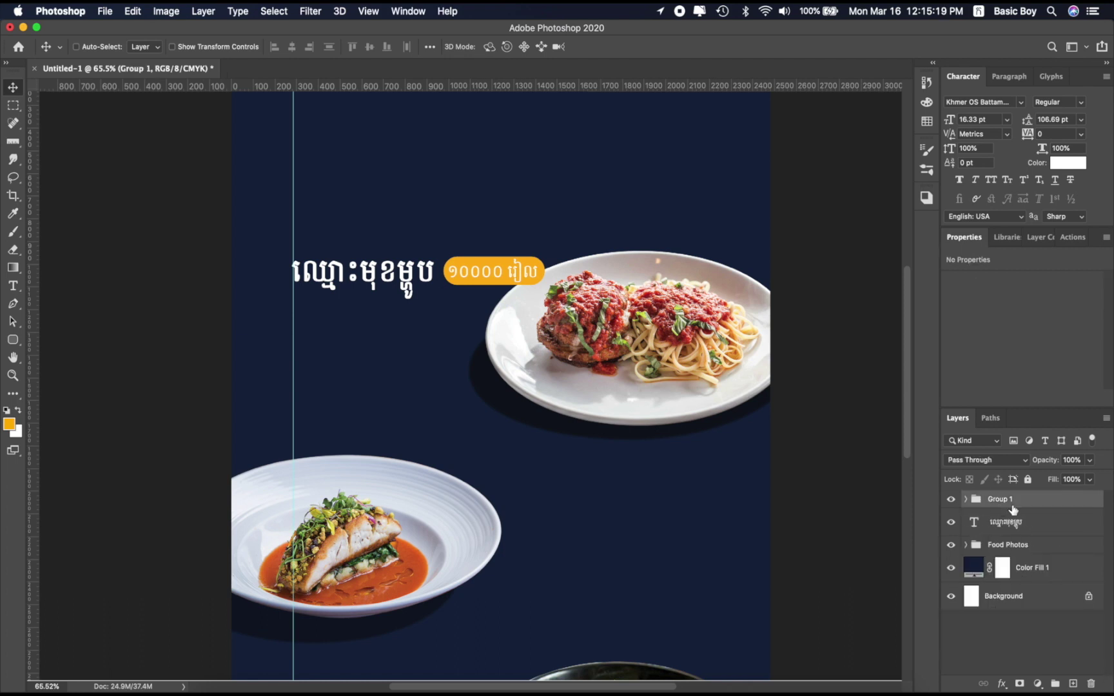
- Add the white Khmer text "គ្រឿងផ្សំរួមមាន" below the dish name, beside the guide
scroll(473, 296, "down", 1)
scroll(474, 297, "down", 2)
key("super+minus")
key("super+minus")
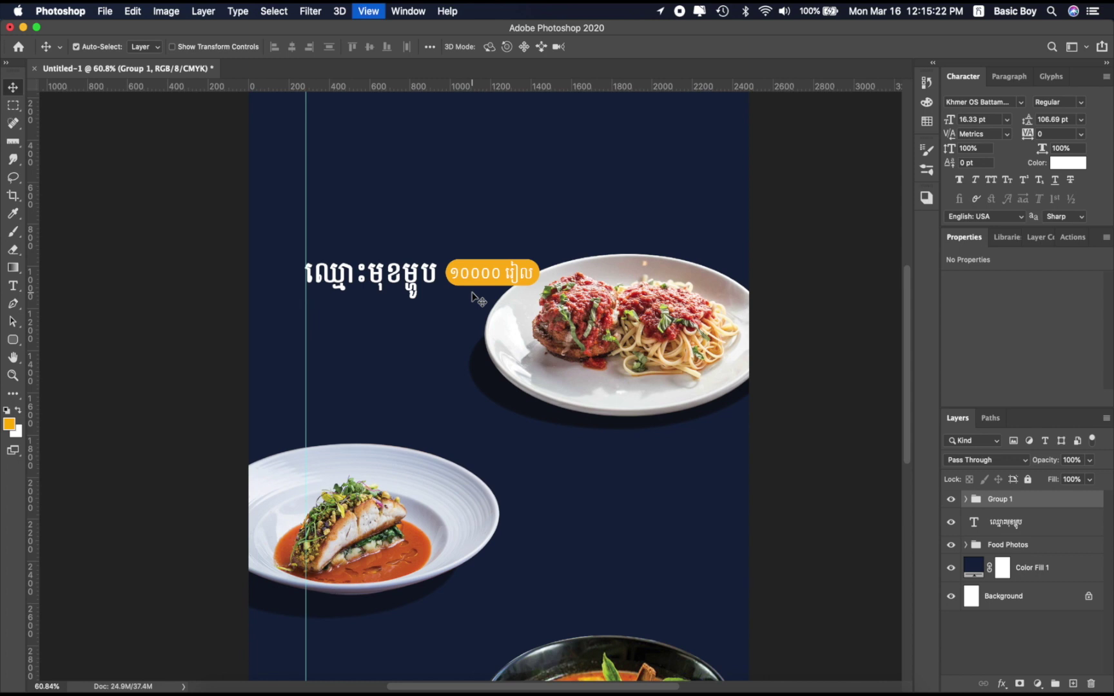
key("super+0")
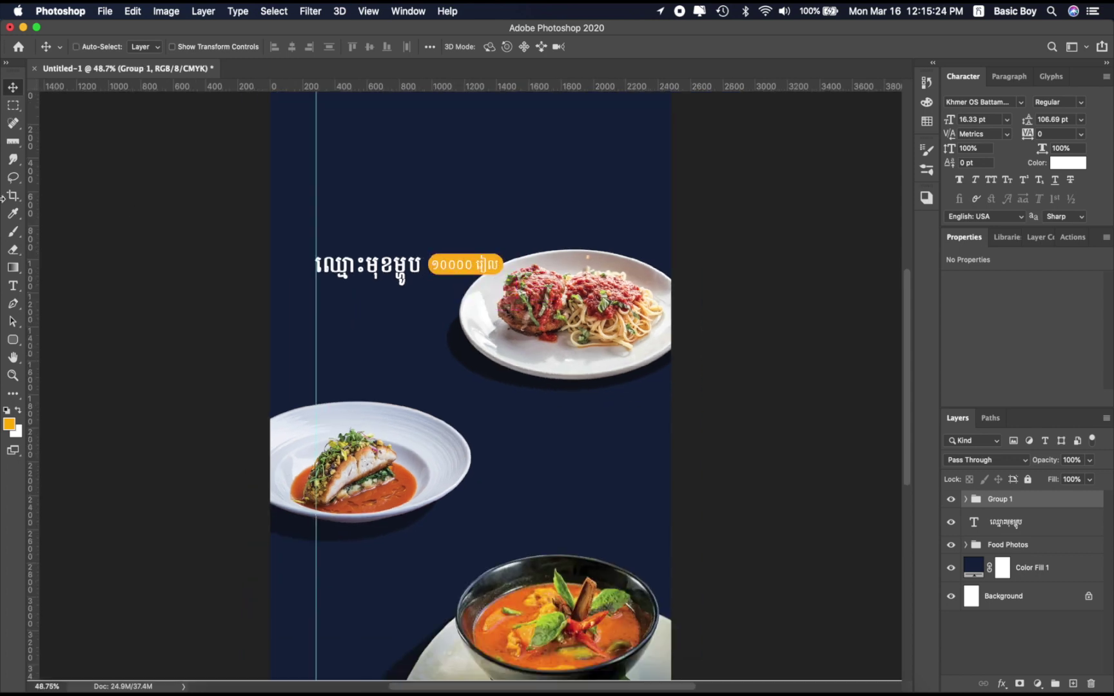
left_click(13, 287)
scroll(319, 304, "up", 1)
scroll(319, 305, "up", 1)
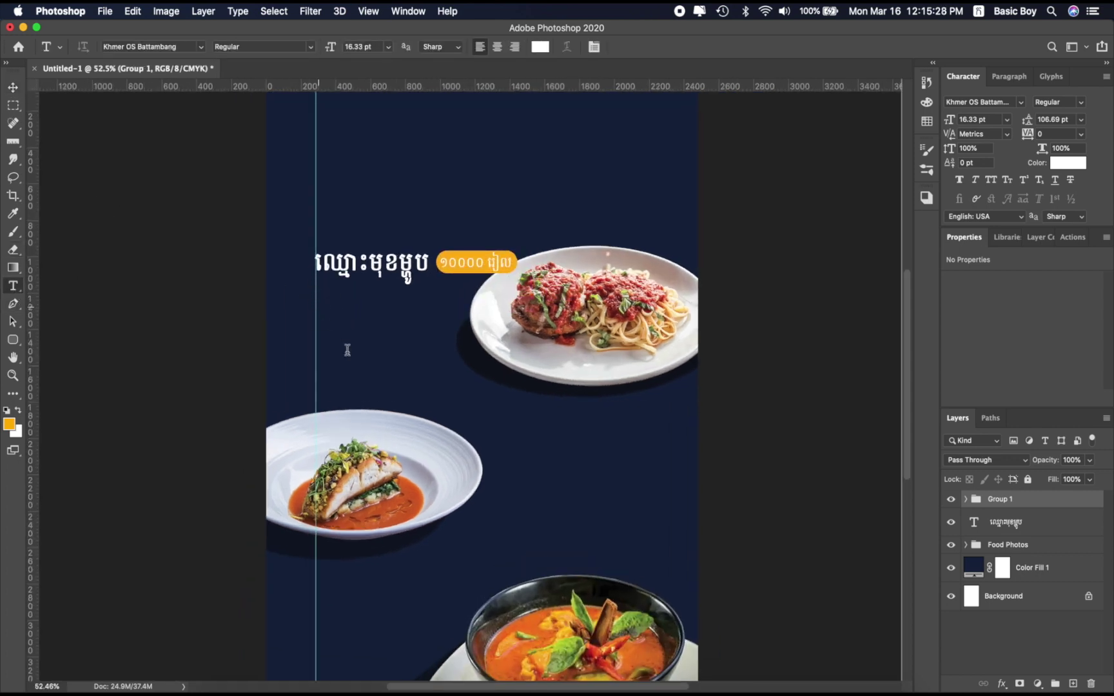
left_click(319, 304)
key("ctrl+space")
type("p")
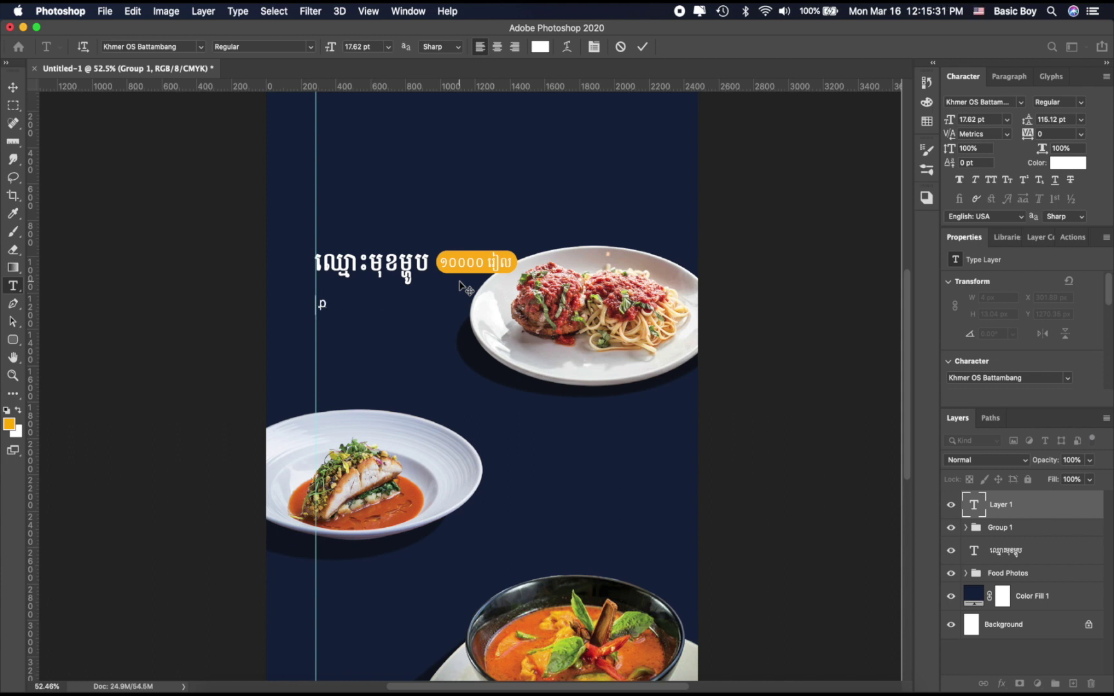
key("ctrl+space")
type("ក")
key("BackSpace")
type("គ្រឿ")
key("BackSpace")
type("រឿងផ")
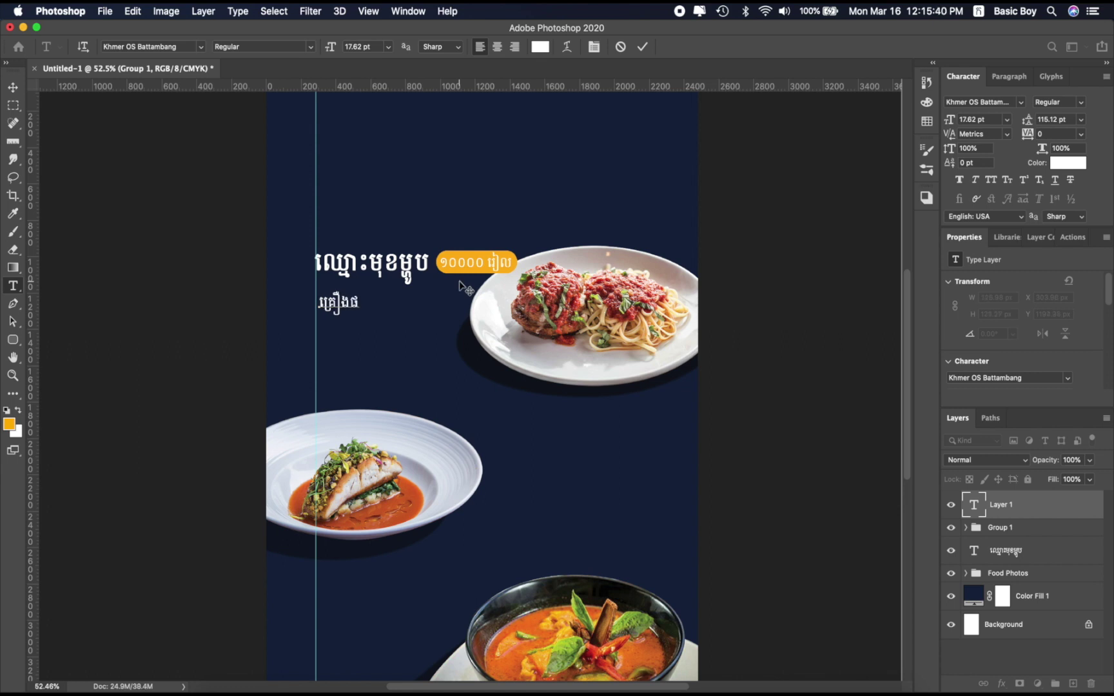
type("្សំរួ")
type("មបាន")
type(".")
key("BackSpace")
type(".")
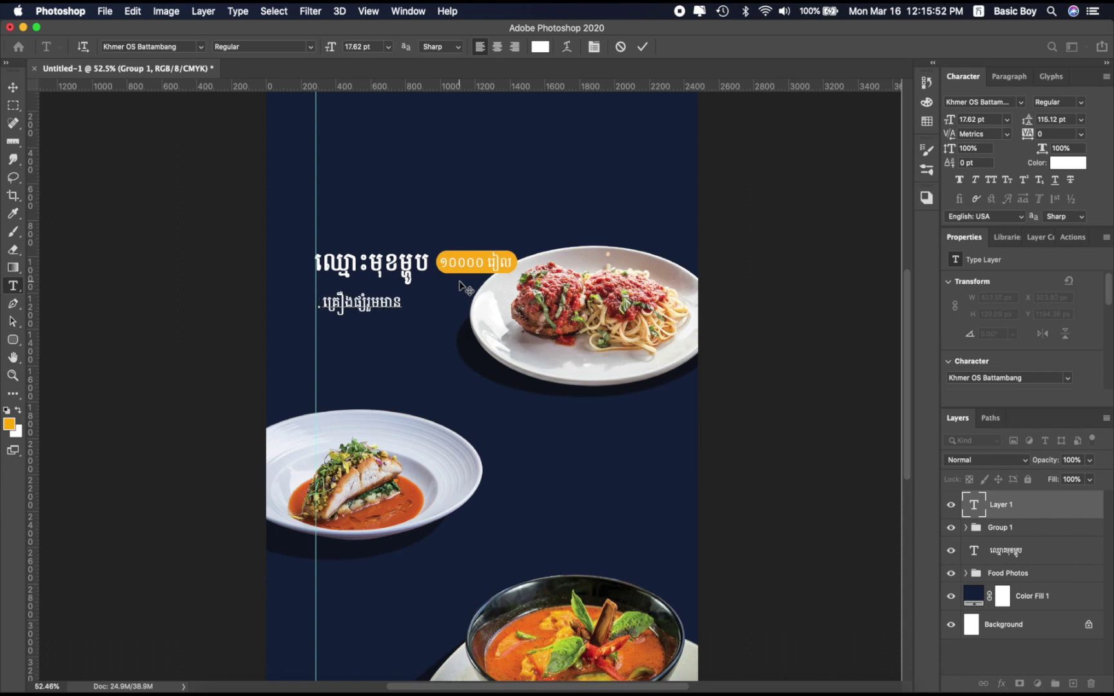
key("BackSpace")
key("BackSpace")
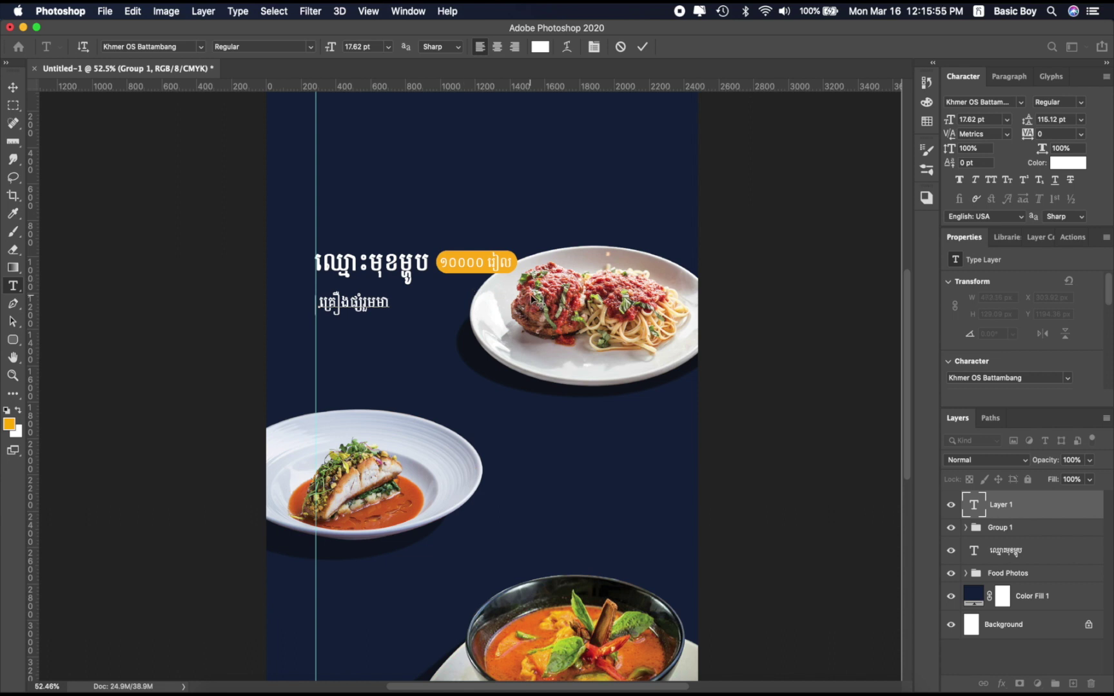
type("ន")
- Repeat the phrase "គ្រឿងផ្សំរួមមាន" to fill three lines of ingredients text
left_click_drag(321, 299, 413, 299)
key("super+c")
left_click(400, 305)
type(".")
key("super+v")
key("Return")
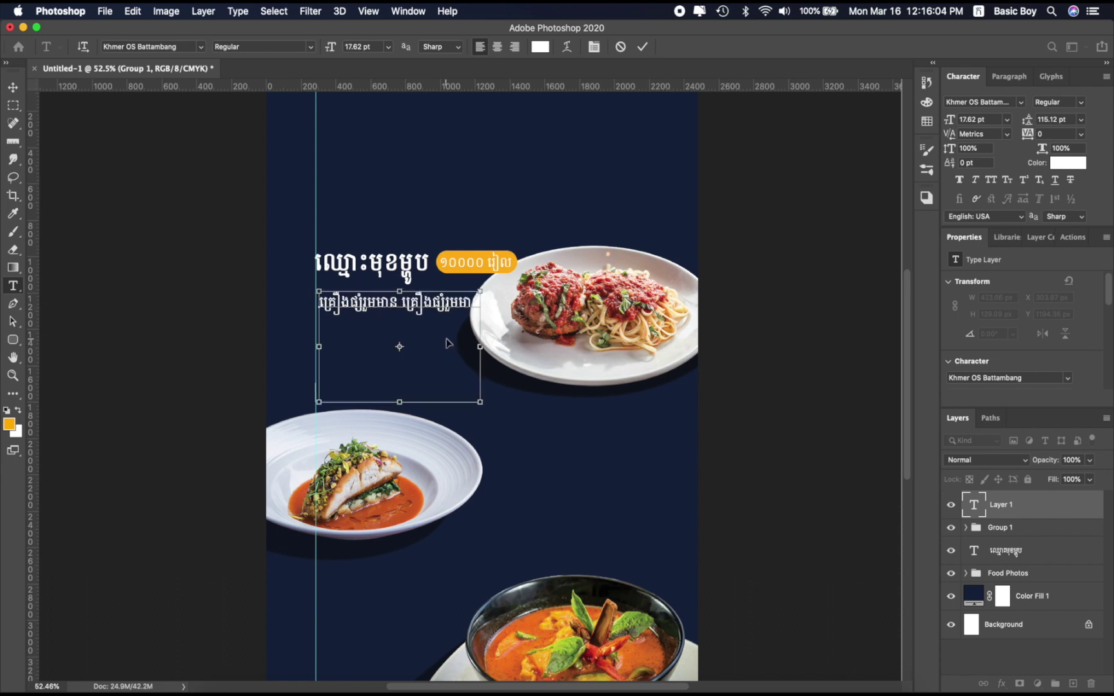
key("super+v")
key("super+v")
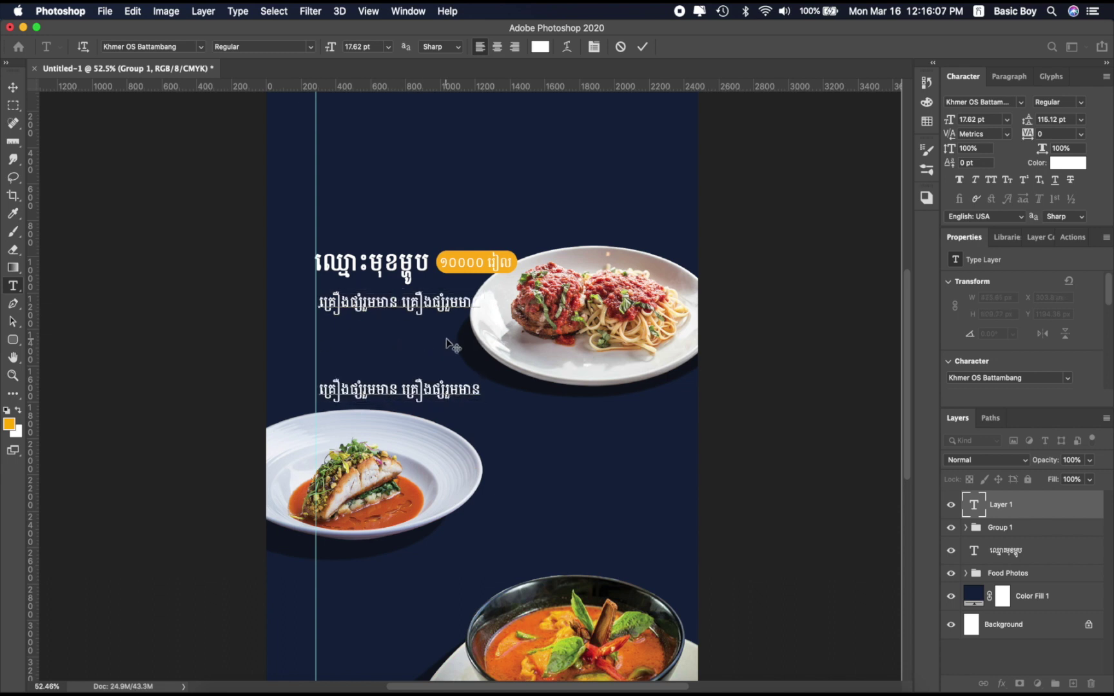
key("super+v")
key("Return")
key("super+v")
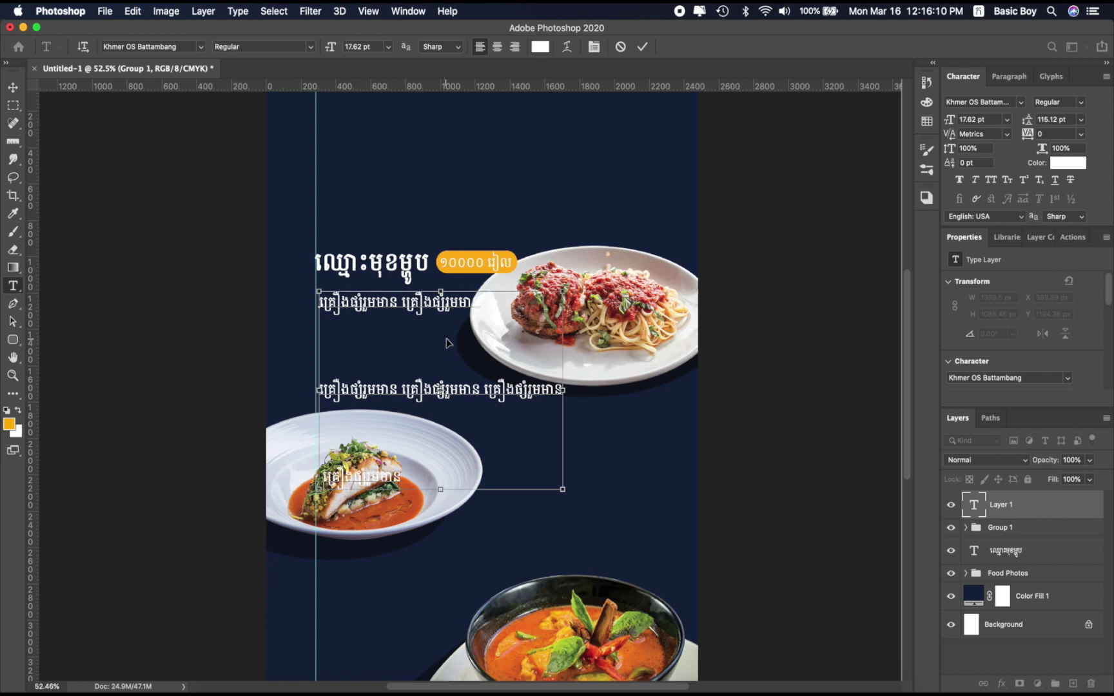
type("គ្រឿងផ្សំមាន")
- Set the ingredients text to 13.62 pt with 23.12 pt leading
left_click(645, 49)
left_click_drag(951, 122, 949, 123)
mouse_move(1026, 122)
left_mouse_down()
mouse_move(1007, 120)
mouse_move(1030, 121)
left_mouse_up()
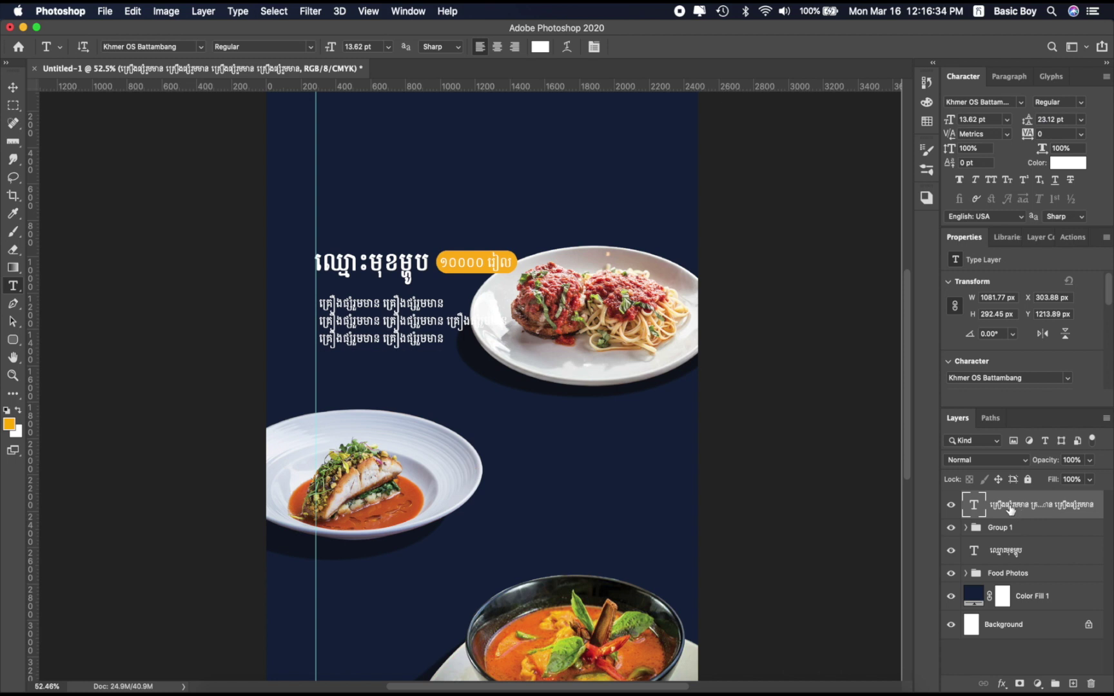
- Replace the ingredients text with a Lorem ipsum paragraph box about 846 × 284 px below the dish name, starting at the guide
key("Delete")
left_click(14, 287)
left_click(56, 288)
left_click_drag(315, 292, 461, 344)
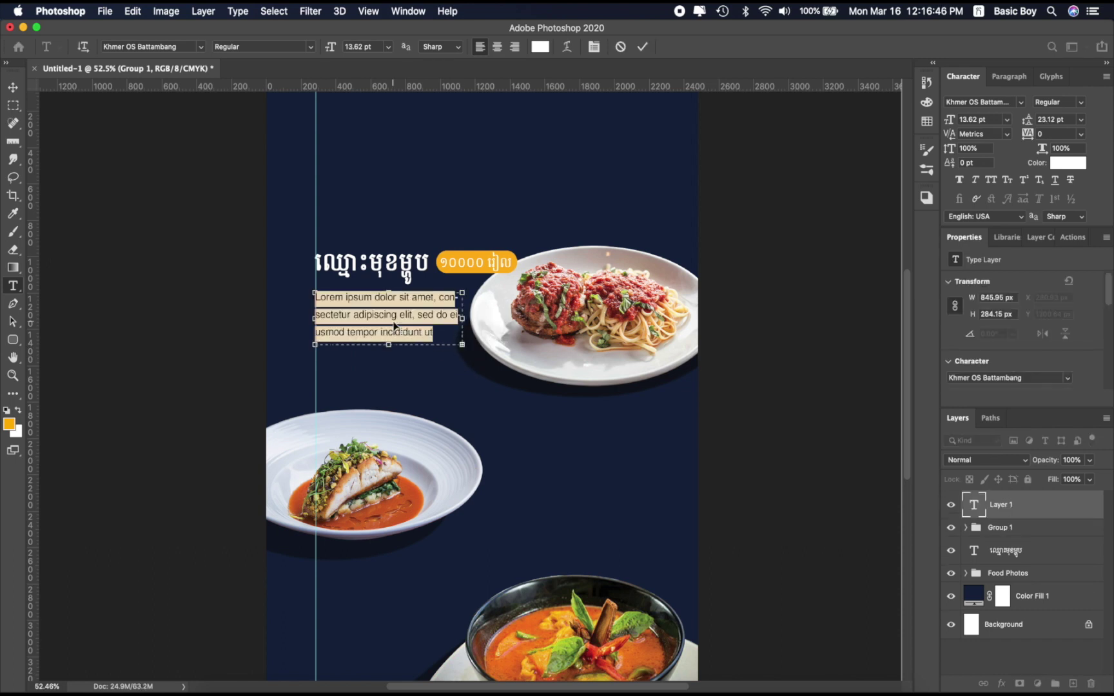
left_click(643, 48)
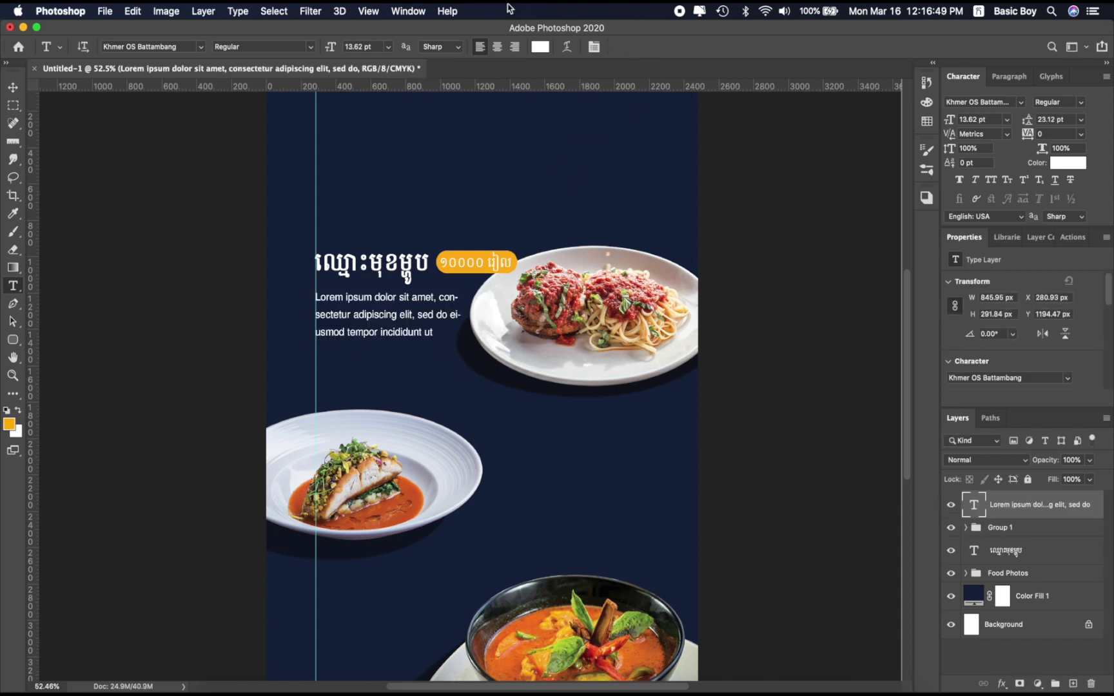
- Move the Lorem ipsum paragraph slightly up onto the guide and justify it with the last line left-aligned
left_click(13, 89)
left_click_drag(395, 317, 395, 315)
left_click(1010, 77)
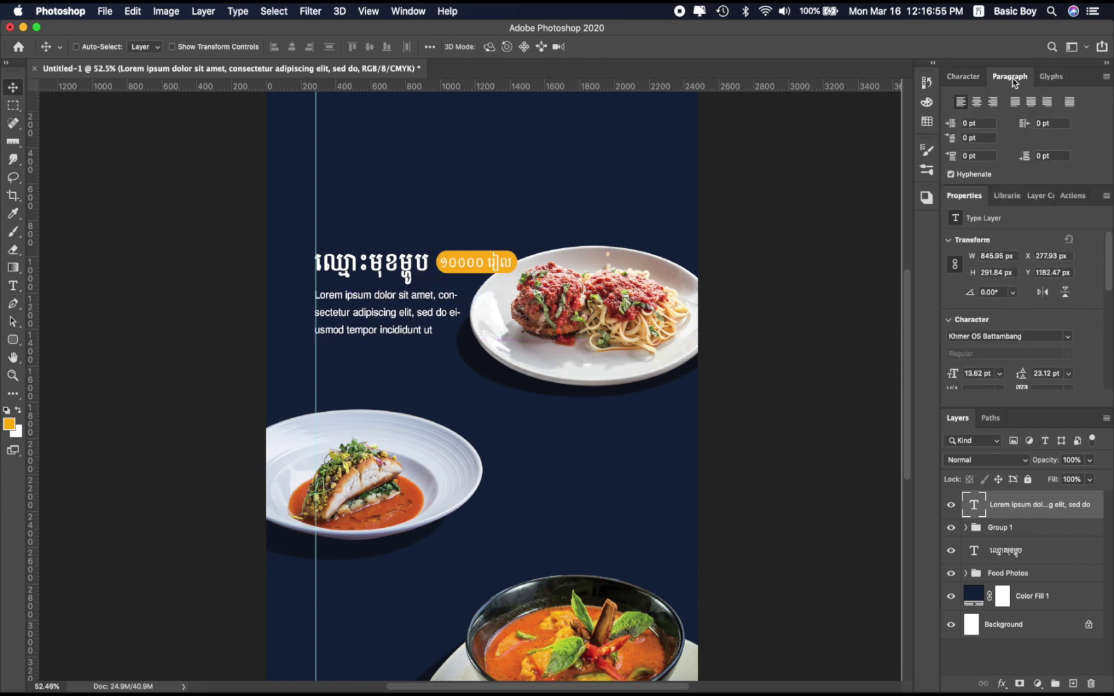
left_click(1011, 102)
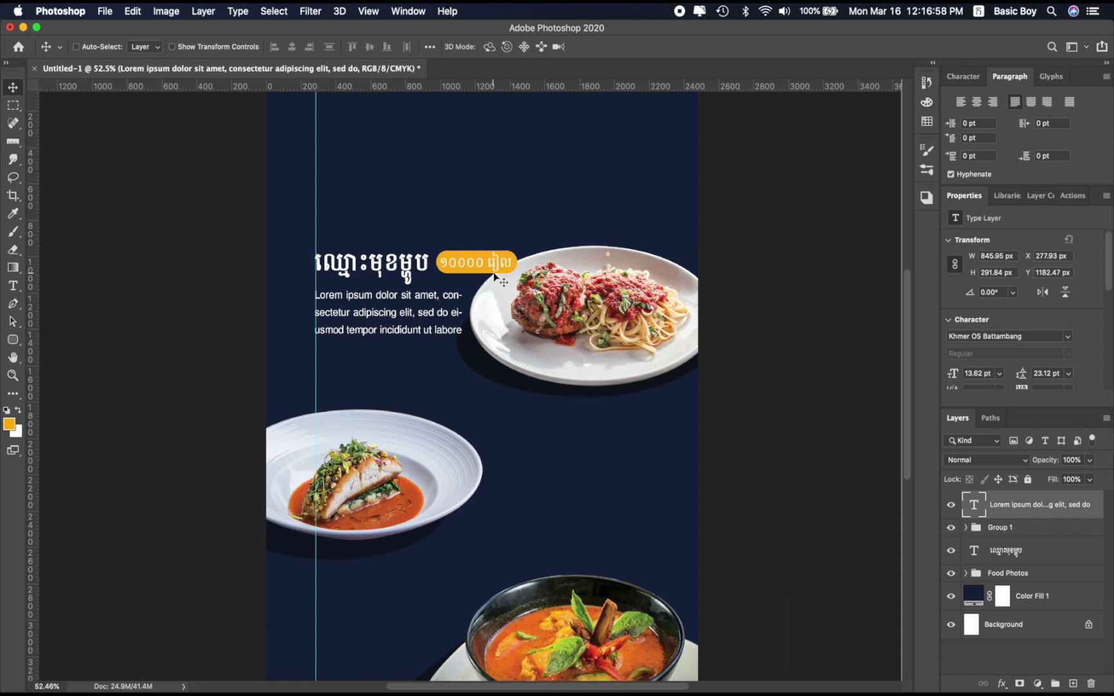
- Set the Lorem ipsum paragraph to 14 pt text with 17.12 pt leading
left_click(960, 79)
left_click_drag(987, 120, 876, 115)
type("8")
key("Return")
left_click(670, 246)
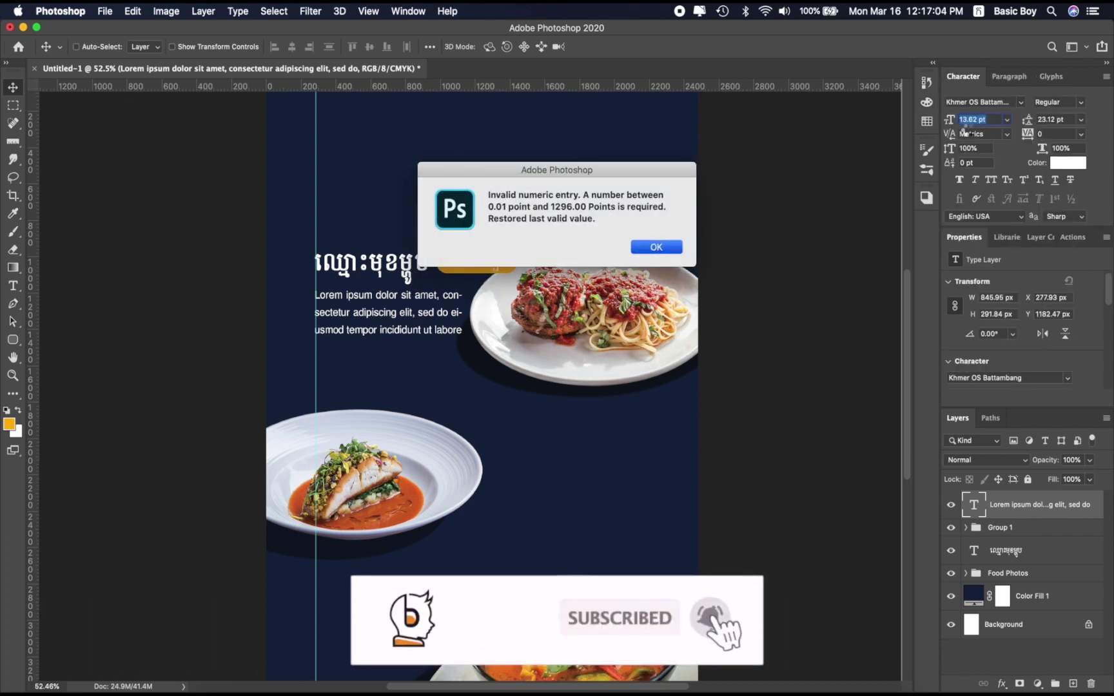
left_click(1006, 120)
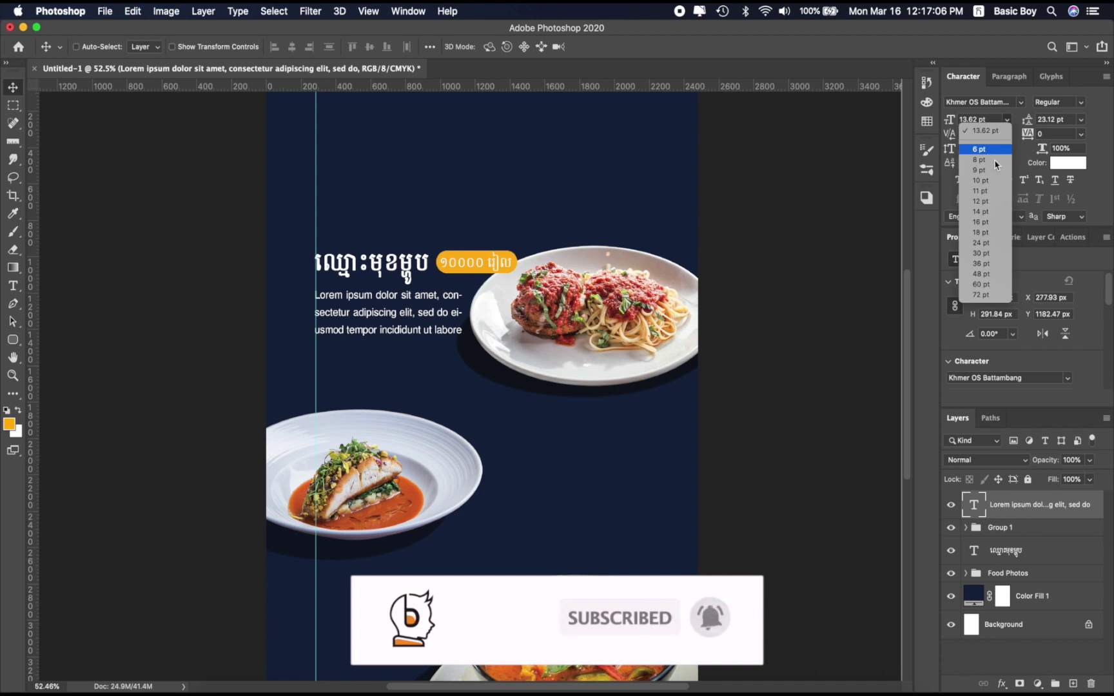
left_click(979, 210)
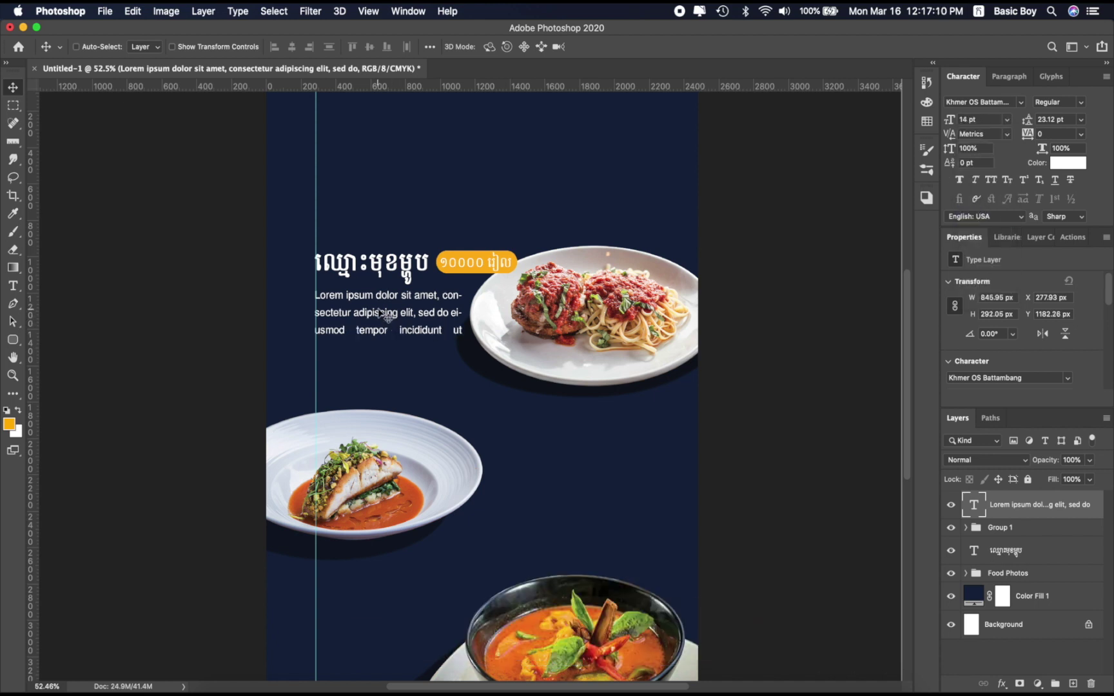
left_click_drag(1030, 123, 1027, 123)
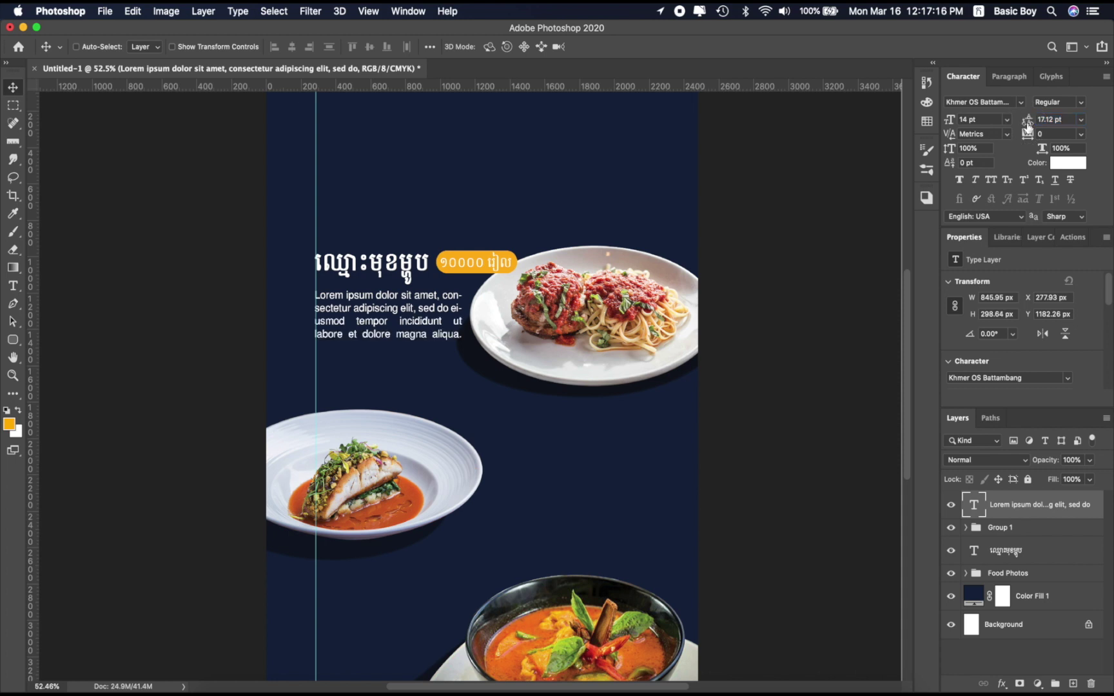
- Shorten the paragraph's text box to about 227 px high so that it holds three lines
left_click(13, 286)
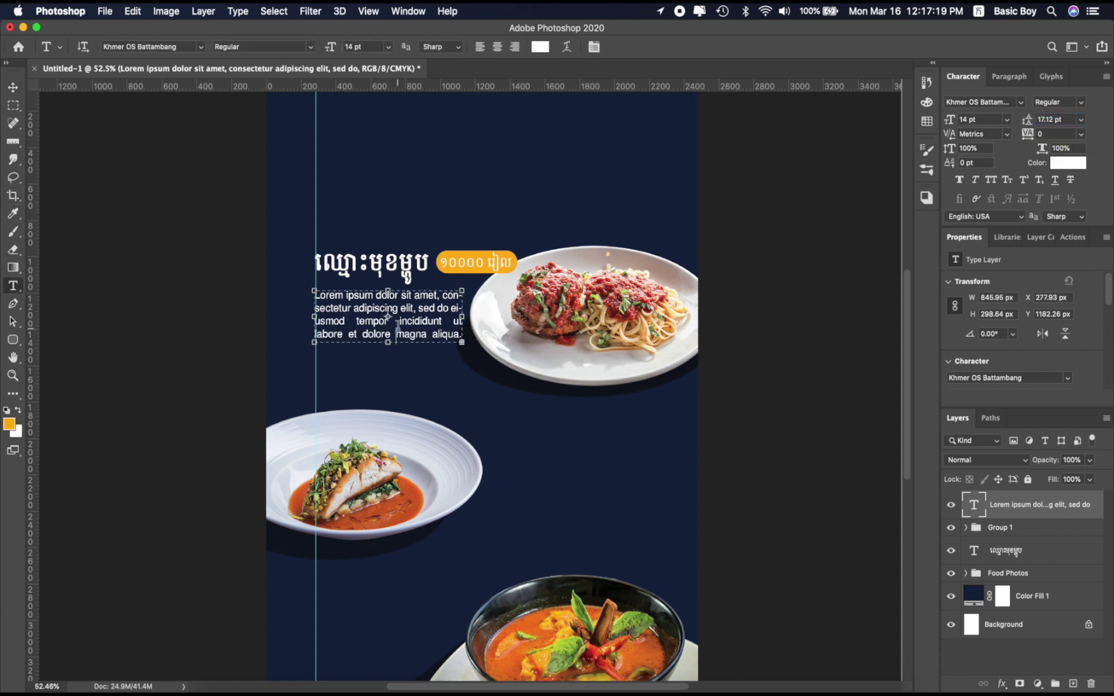
left_click_drag(387, 342, 389, 328)
left_click(642, 46)
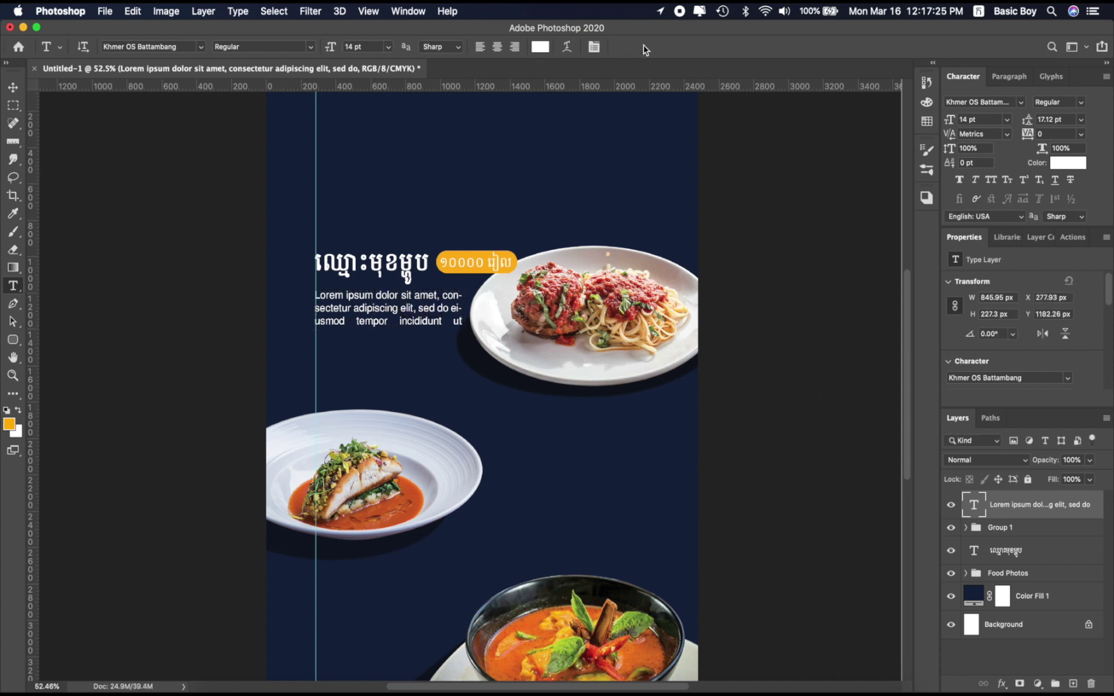
left_click(12, 86)
scroll(444, 216, "down", 5)
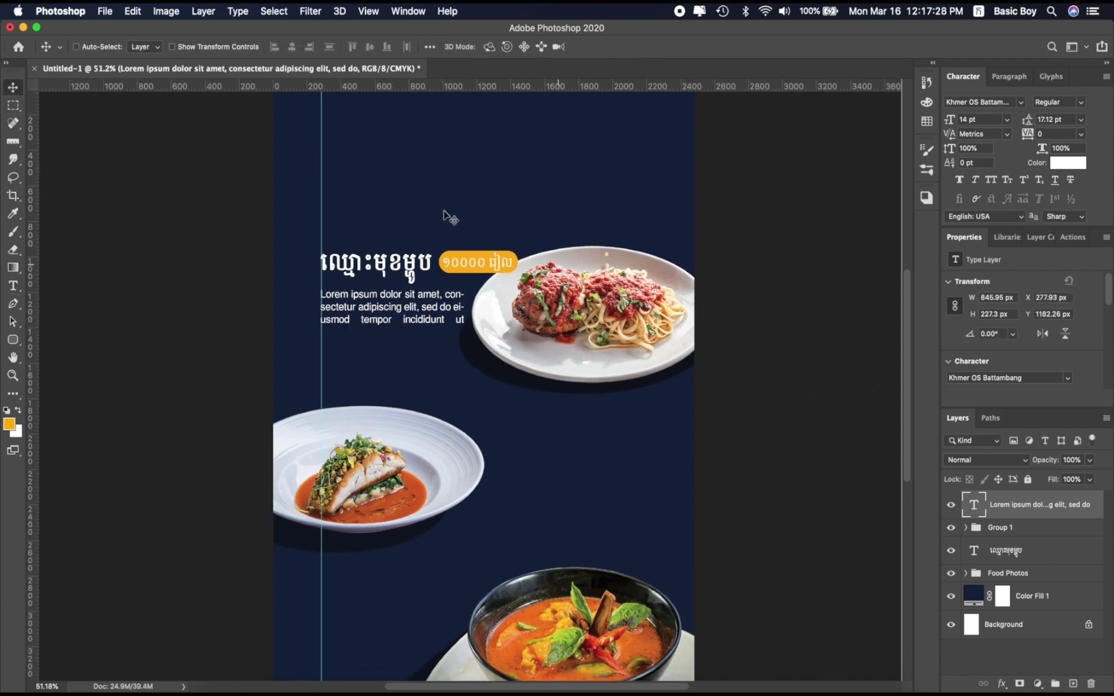
key("super+;")
scroll(444, 216, "up", 3)
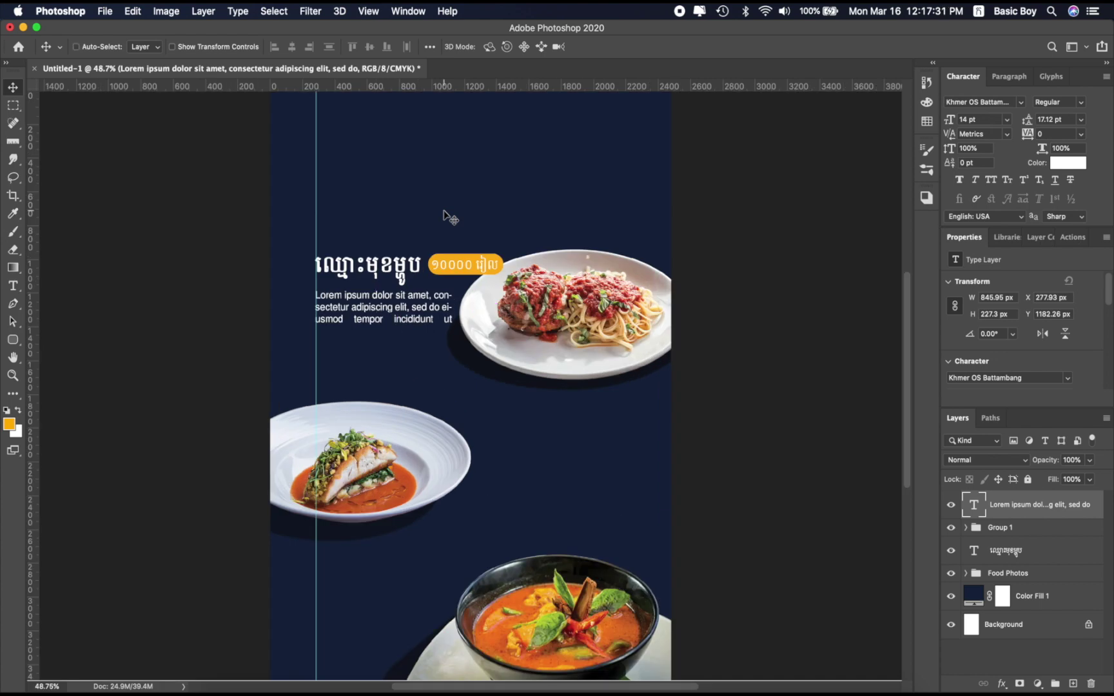
- Change the dish name's font to Kh Koulen and turn off its faux bold
left_click(1020, 553)
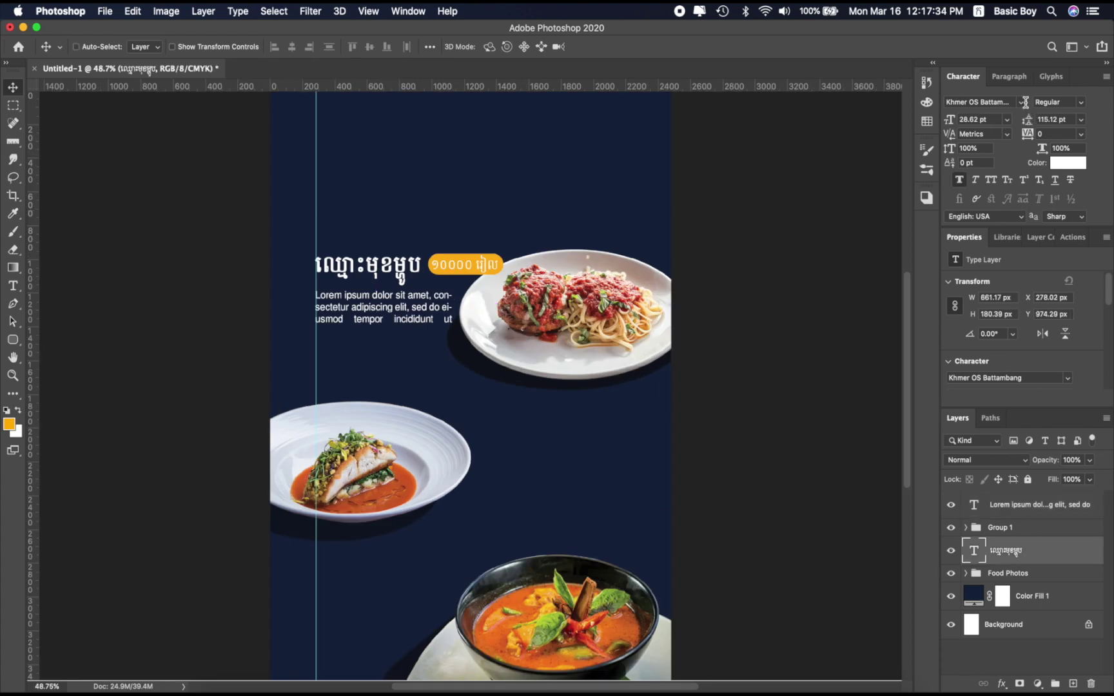
left_click(1021, 102)
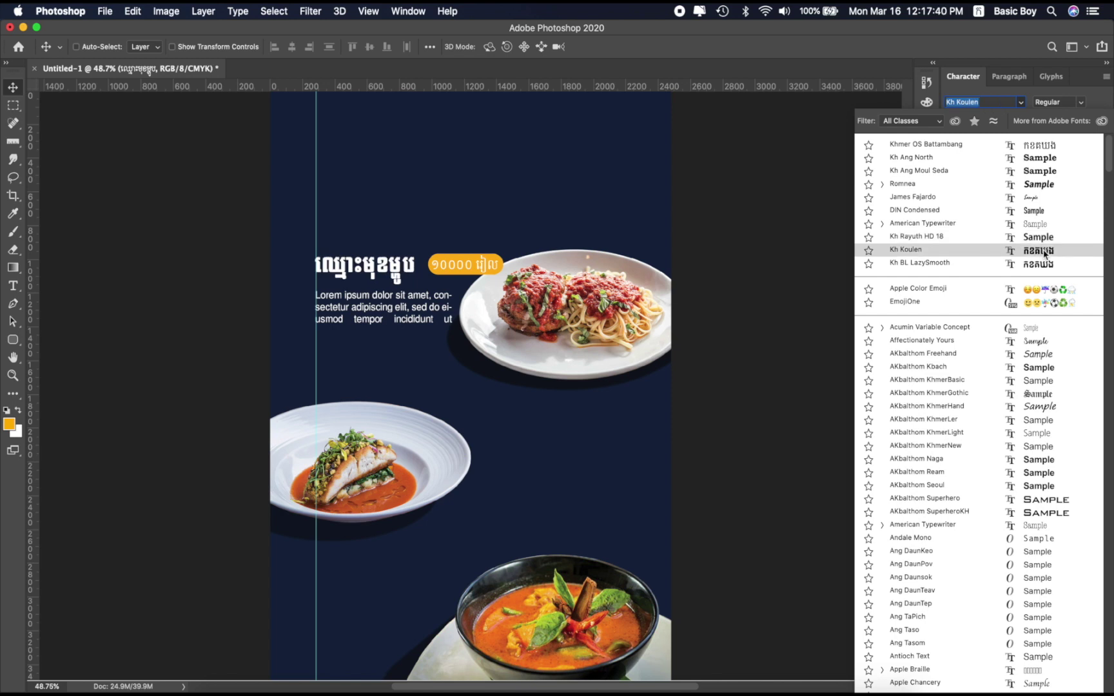
left_click(1044, 252)
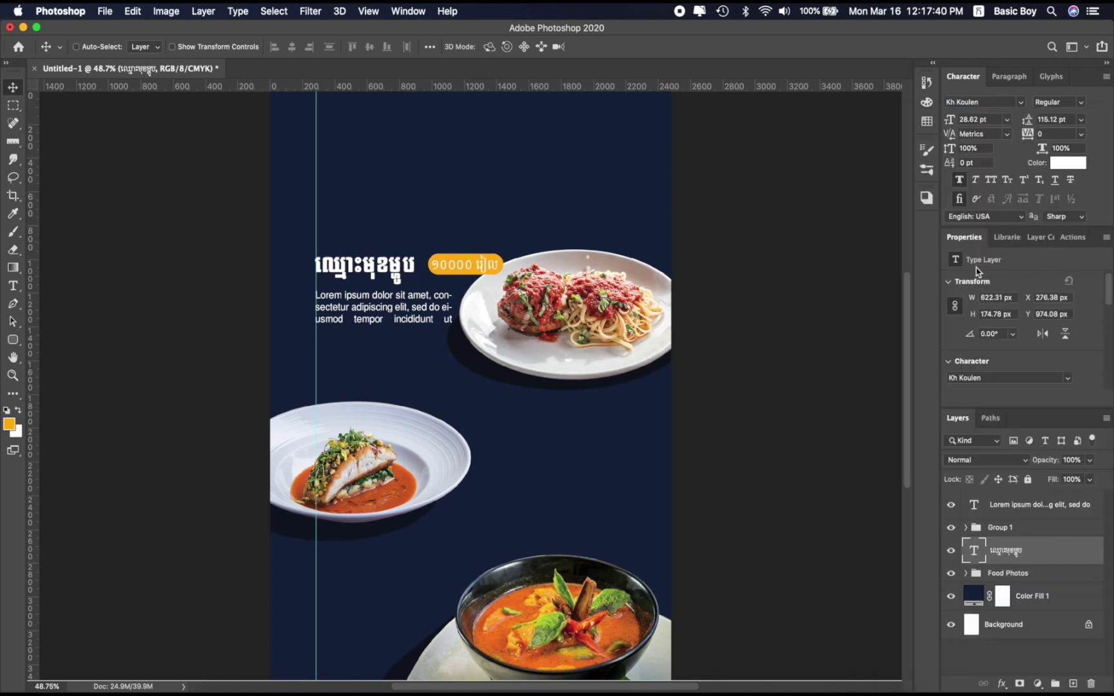
left_click(959, 181)
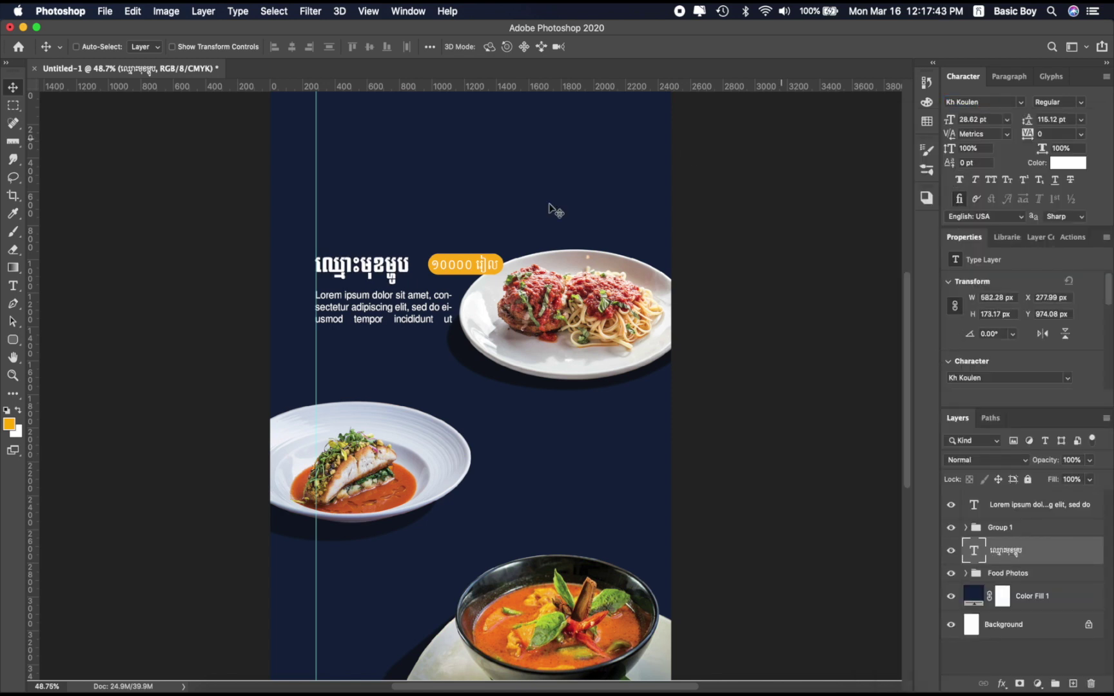
- Nudge the paragraph up towards the dish name and move the price tag below it, aligned to the guide
left_click(1022, 506)
key("Down")
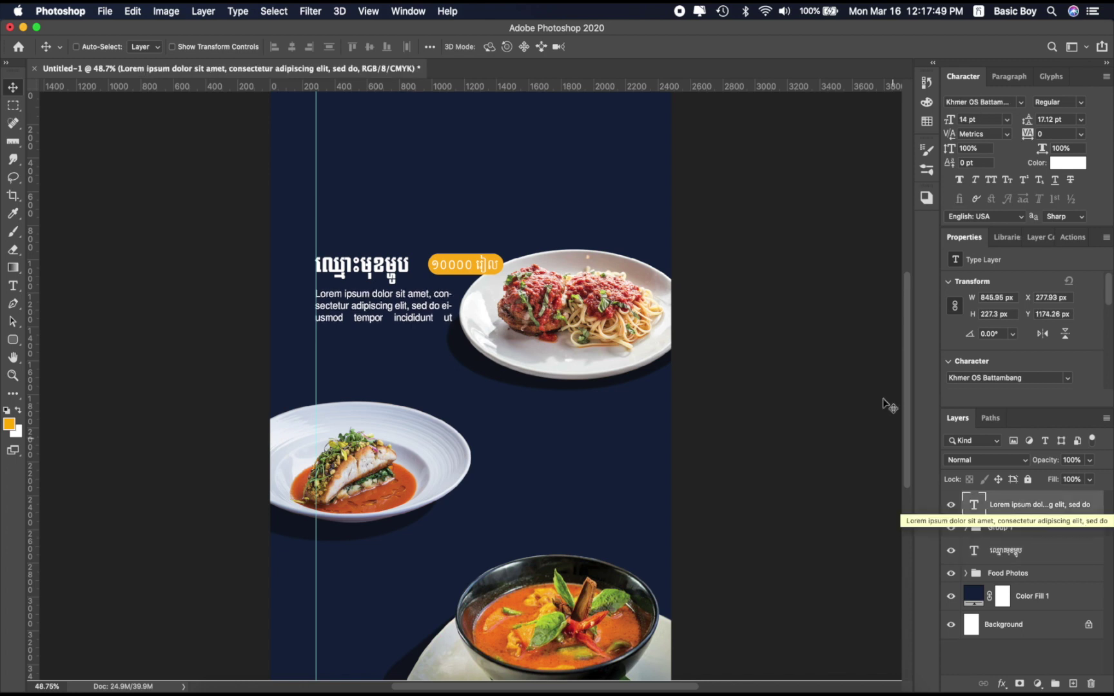
left_click(1006, 535)
left_click_drag(439, 279, 341, 348)
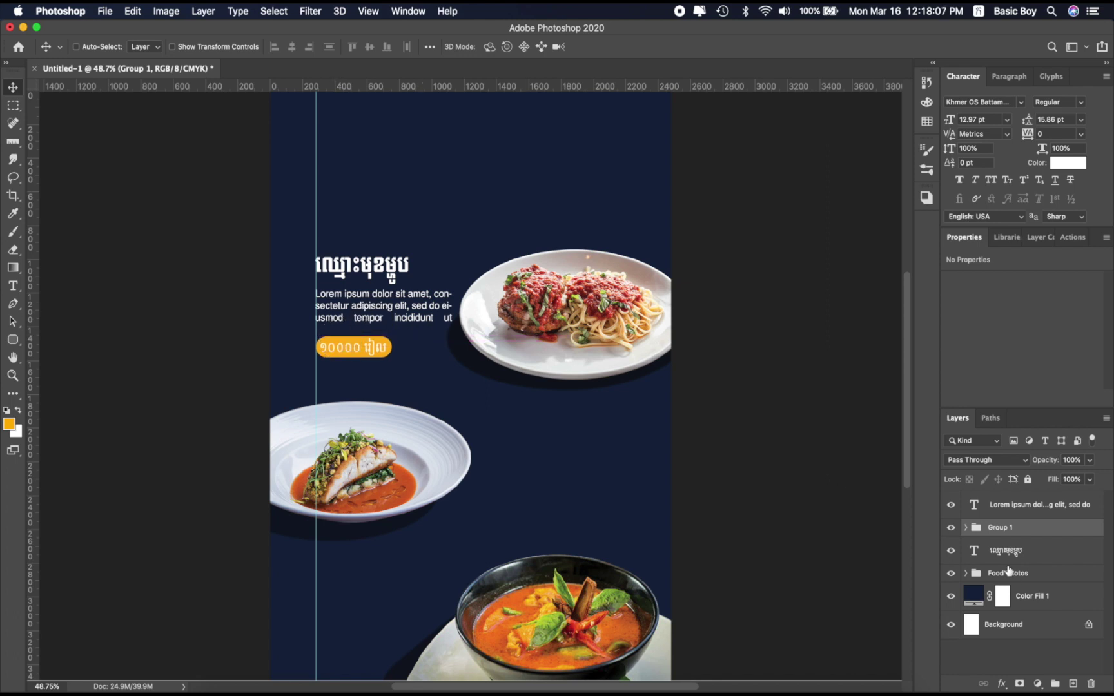
- Replace the Lorem ipsum text with "រៀបរាប់ គ្រឿងផ្សំ សម្រាប់មុខម្ហូបនេះ" and shorten its text box to about 164 px high
left_click(973, 504)
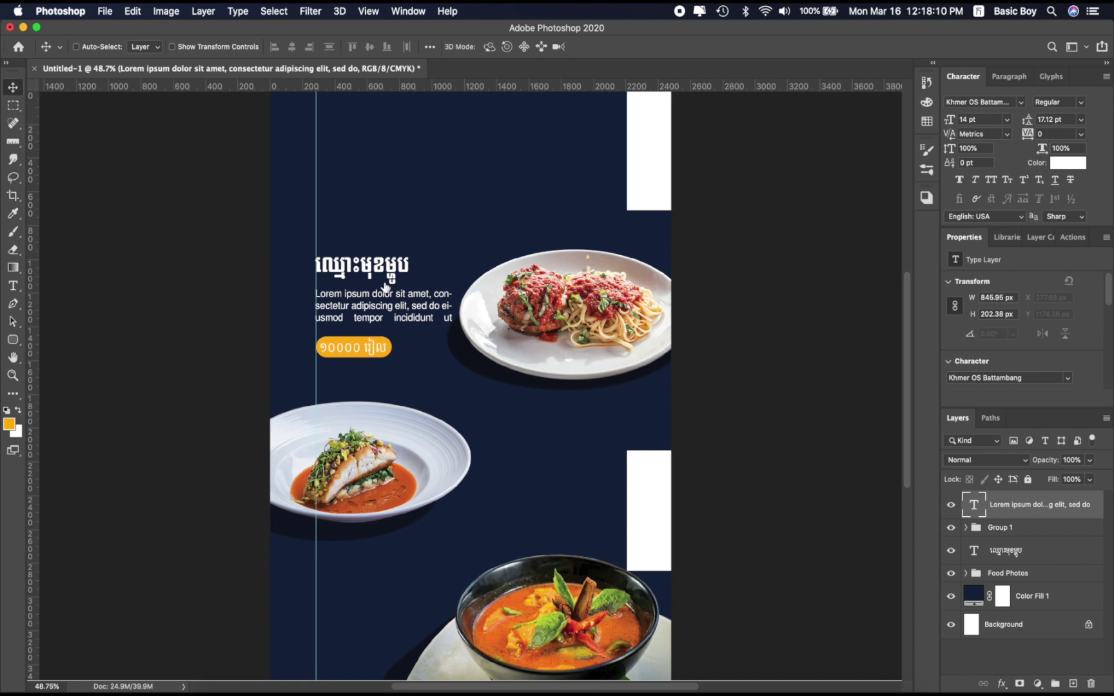
double_click(973, 504)
key("BackSpace")
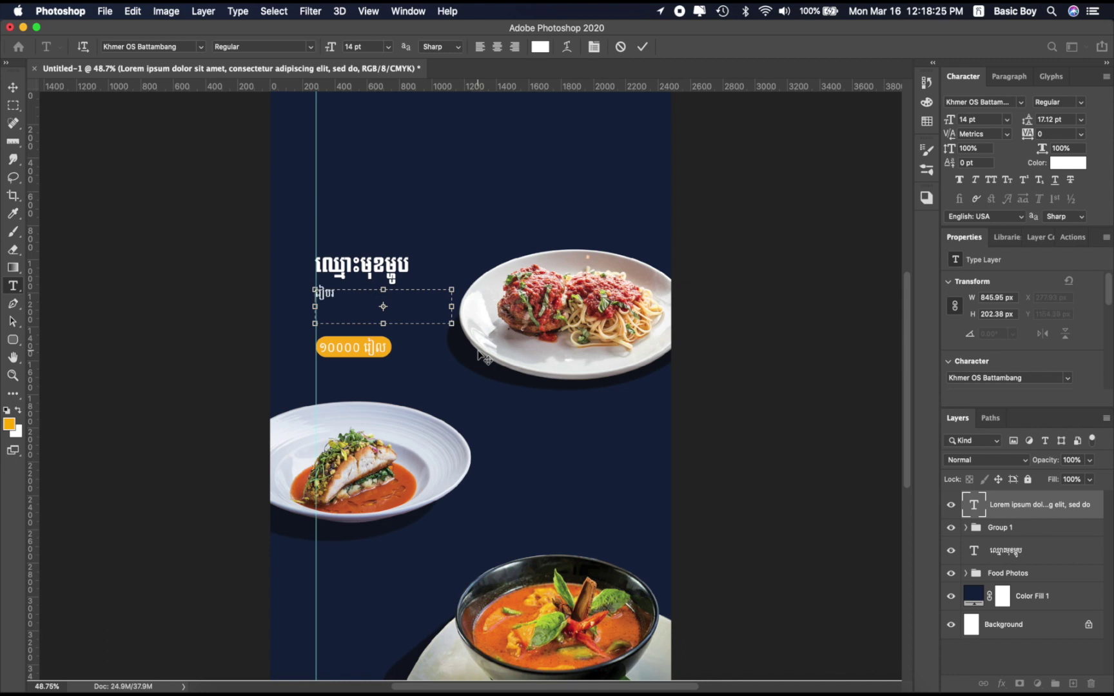
type("គ្រៀ")
key("BackSpace")
type("ឿង")
type("ន")
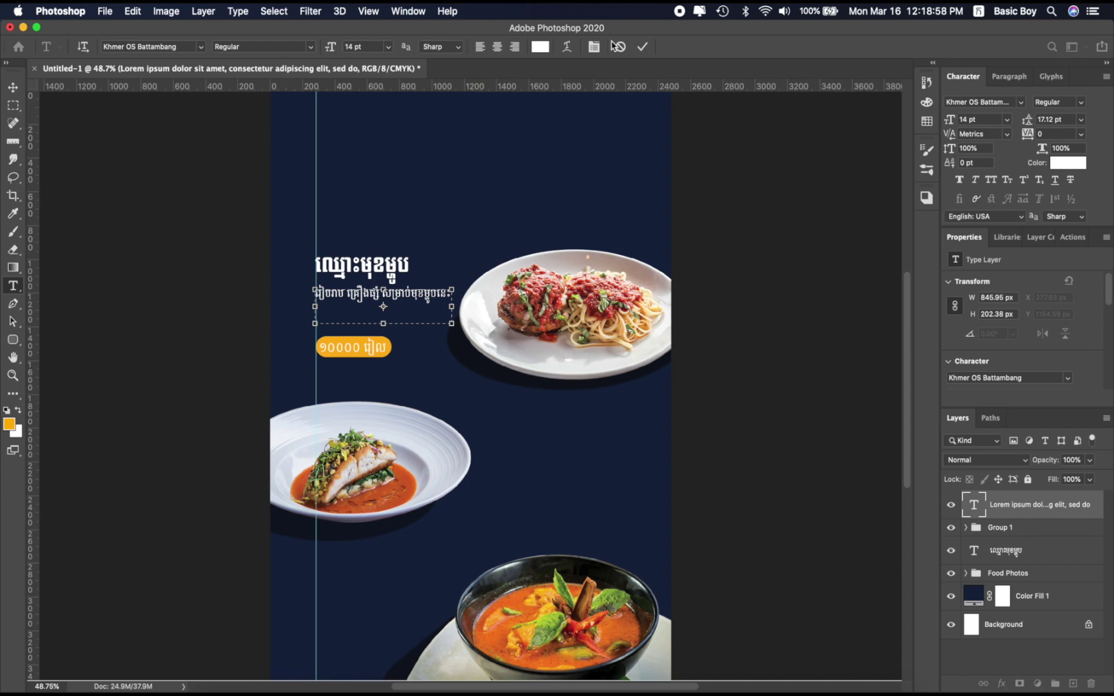
left_click_drag(383, 323, 384, 313)
left_click(643, 48)
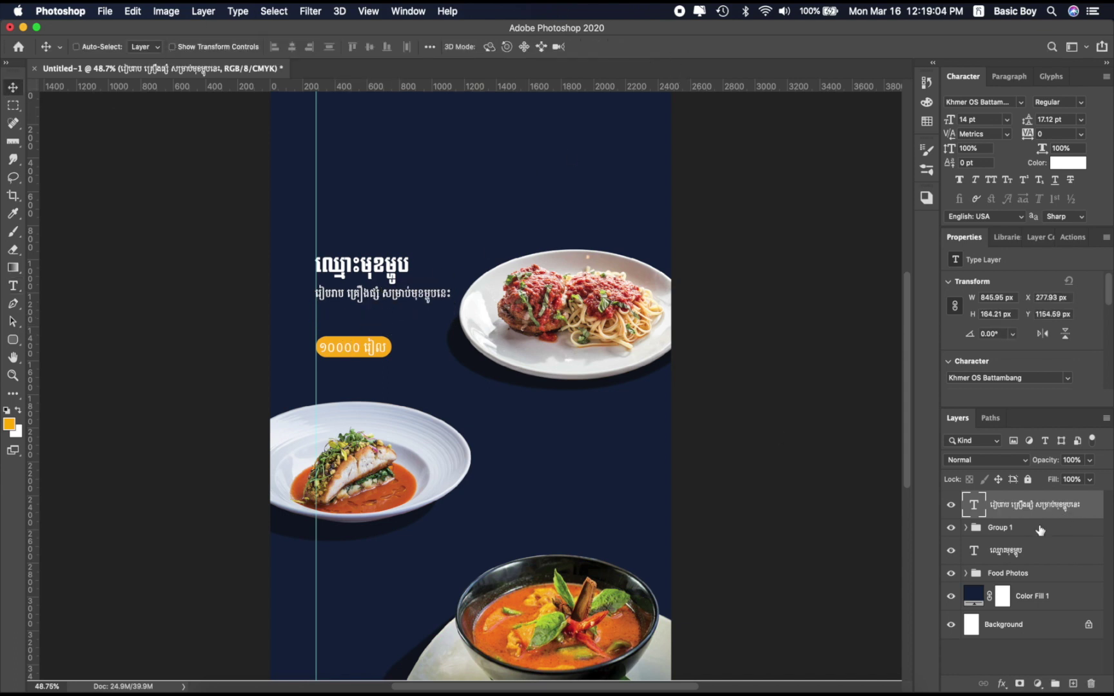
- Move the price tag up close beneath the description and change the dish name's font to Kh BL LazySmooth
left_click_drag(340, 349, 341, 329)
left_click(1009, 552)
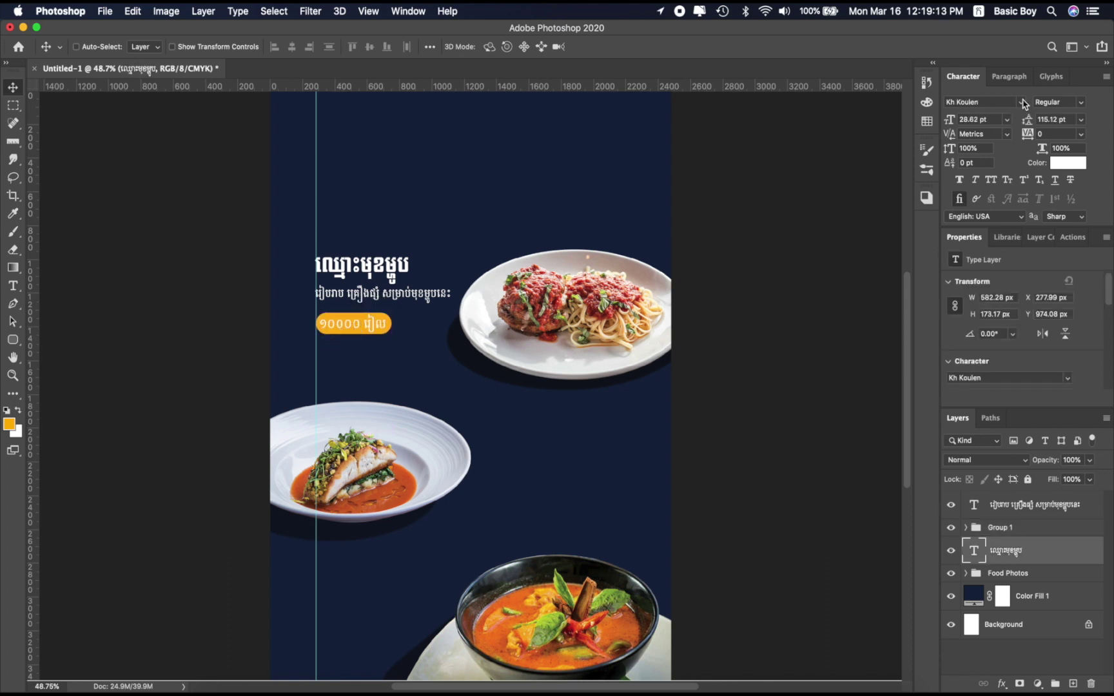
left_click(1021, 102)
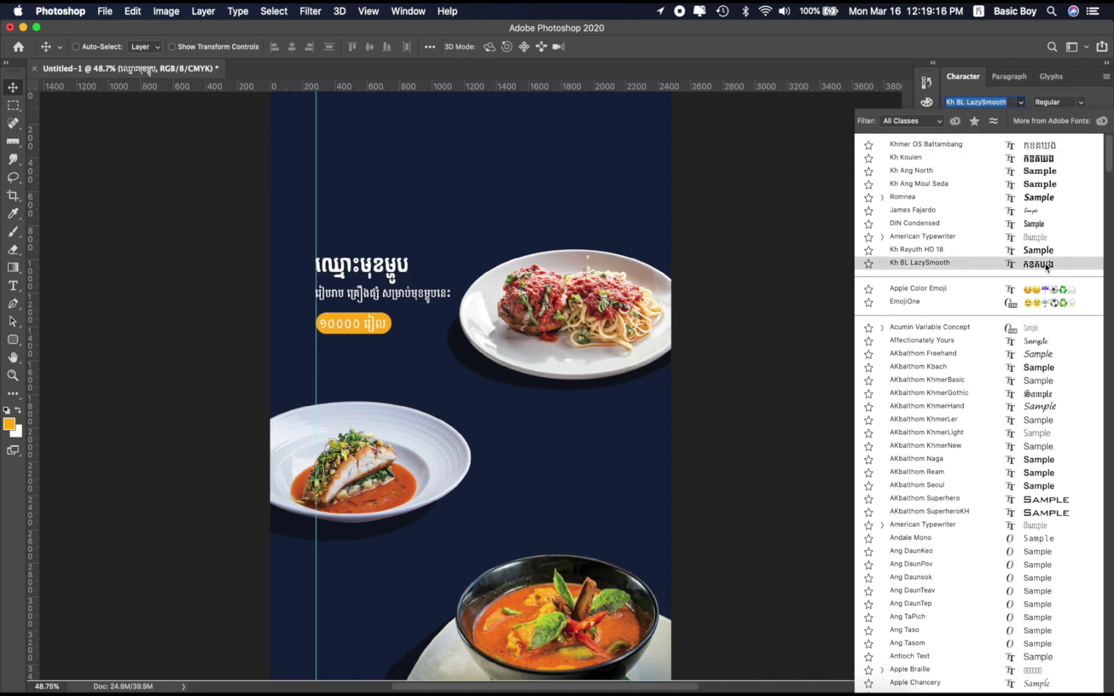
left_click(357, 323)
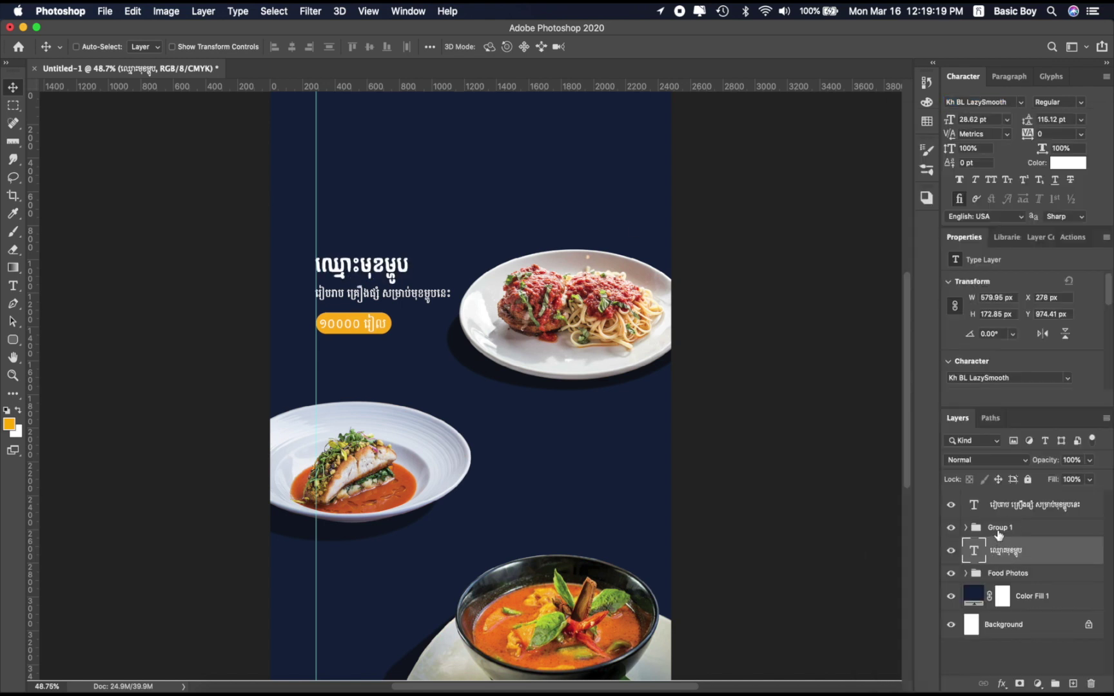
- Square off the orange price tag by setting its rectangle's corner radii to 0 px
left_click(998, 531)
left_click(967, 528)
left_click(1019, 578)
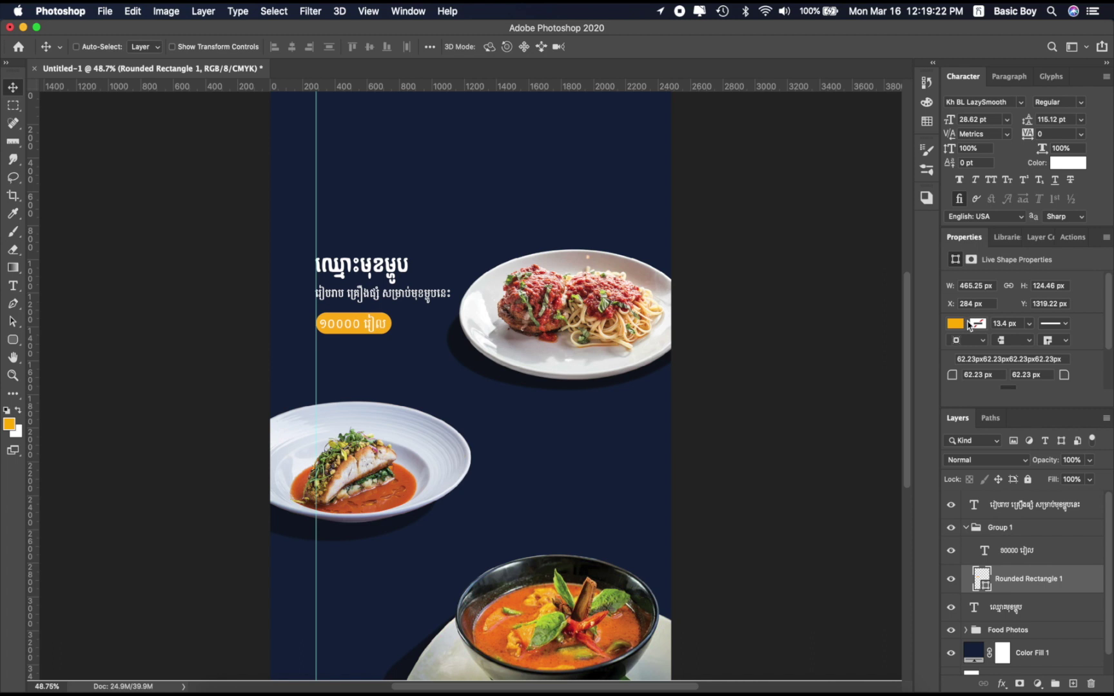
scroll(966, 354, "down", 3)
left_click_drag(952, 344, 819, 342)
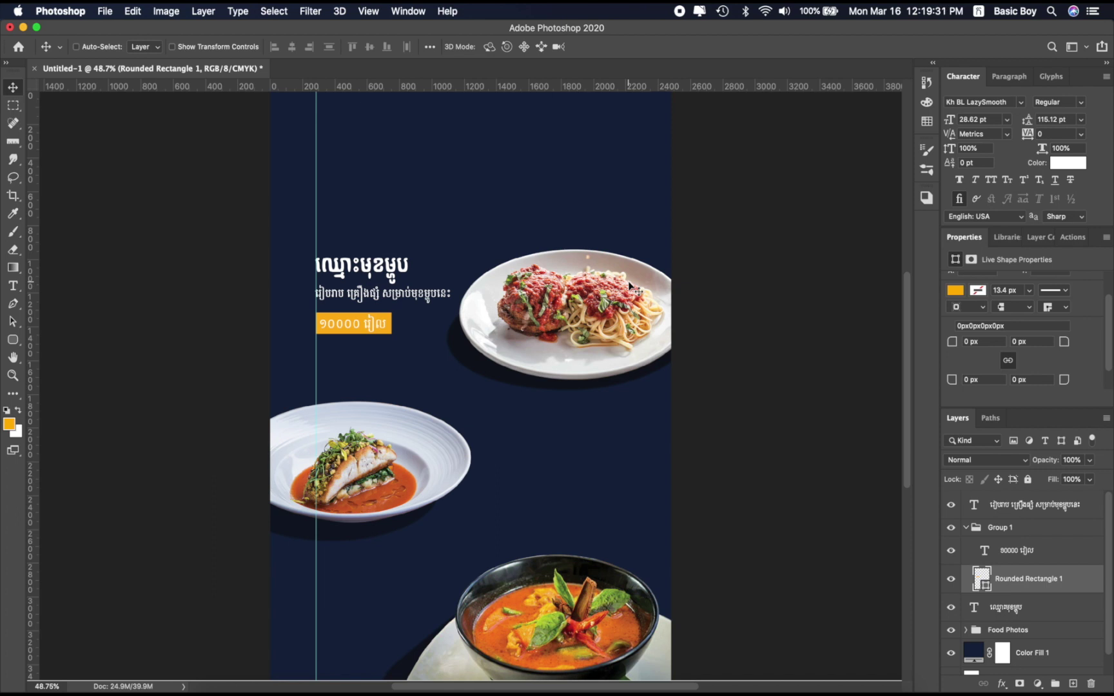
left_click(966, 528)
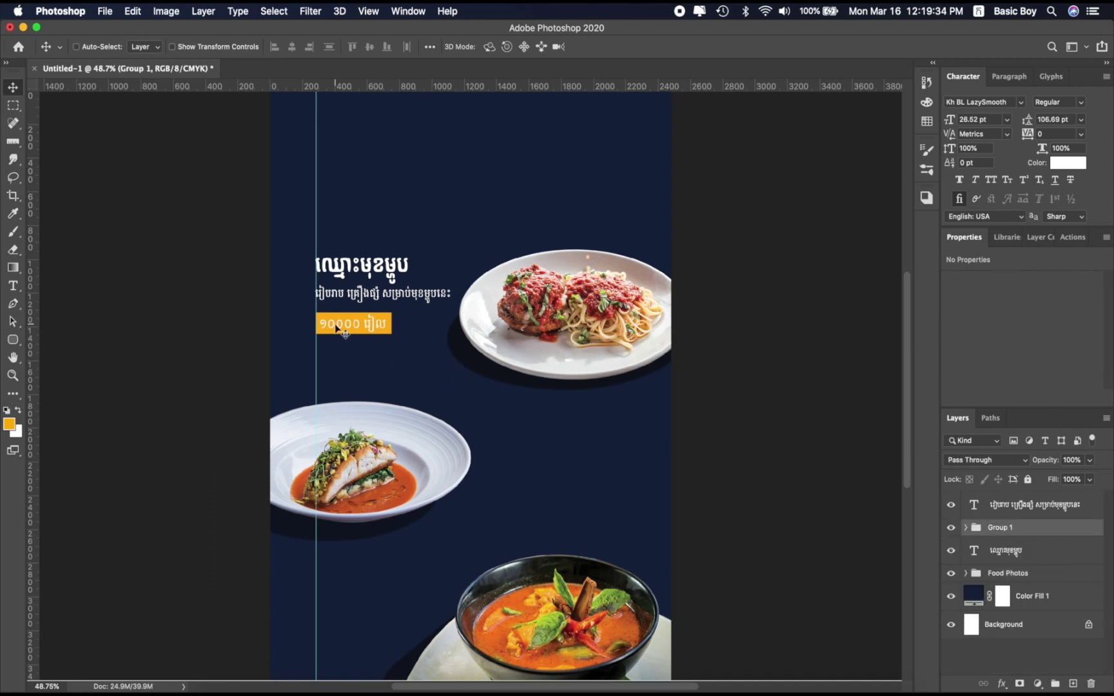
- Change the price text's font to Kh BL LazySmooth and centre the text within the orange tag
left_click(964, 528)
left_click(1020, 553)
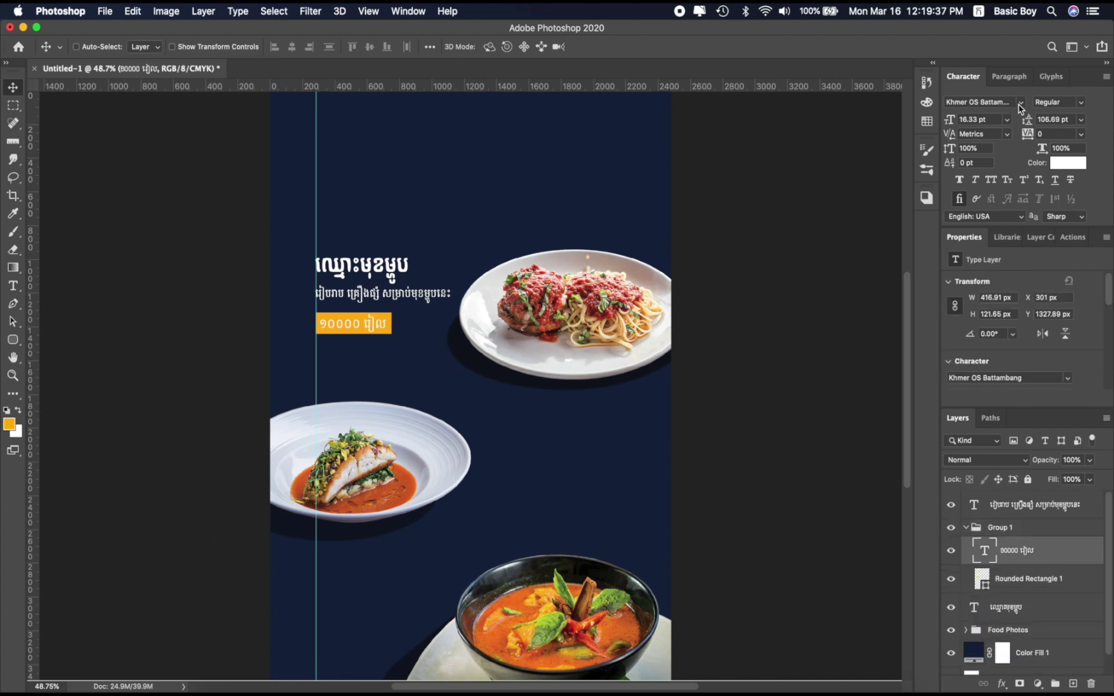
left_click(1020, 103)
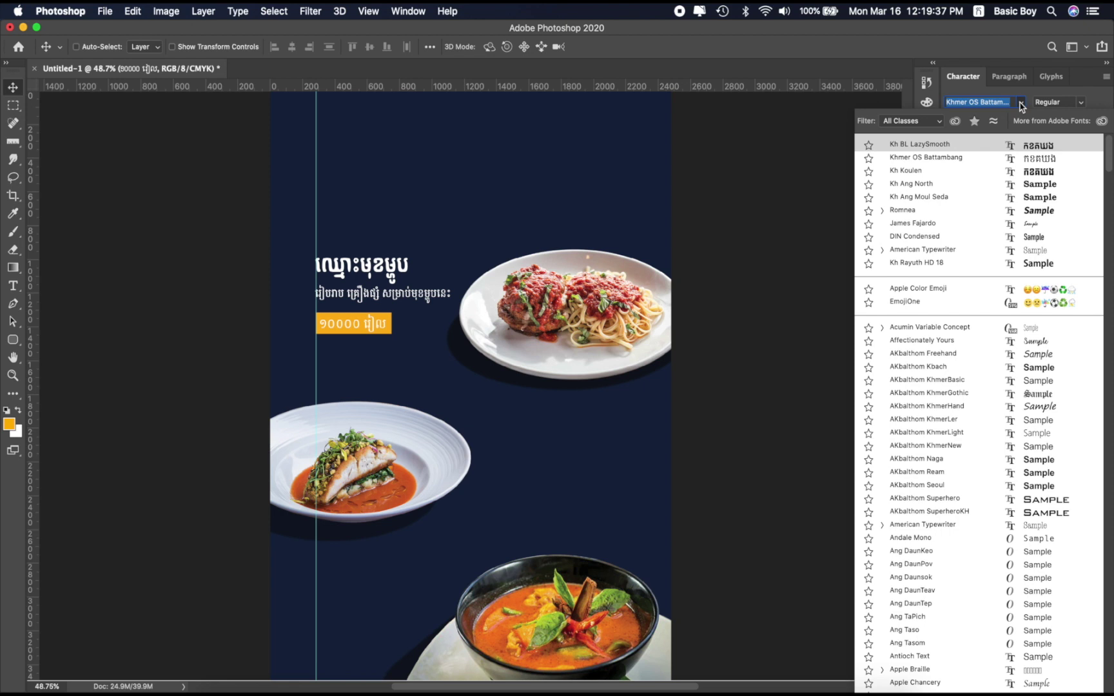
left_click(1046, 171)
left_click(1024, 103)
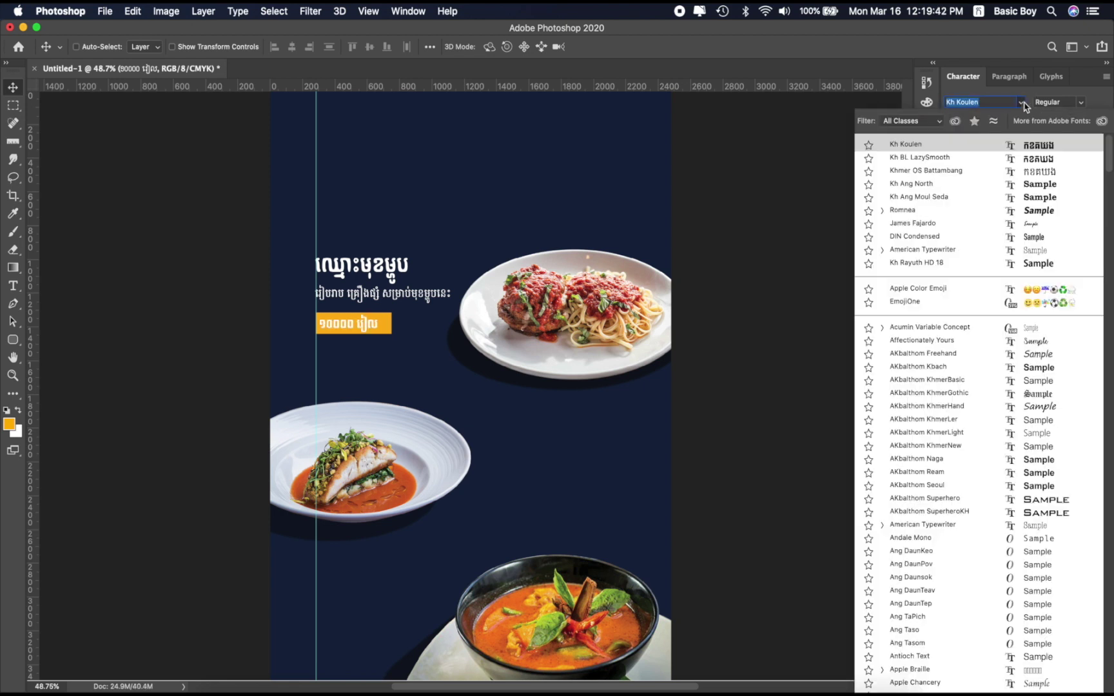
left_click(1040, 159)
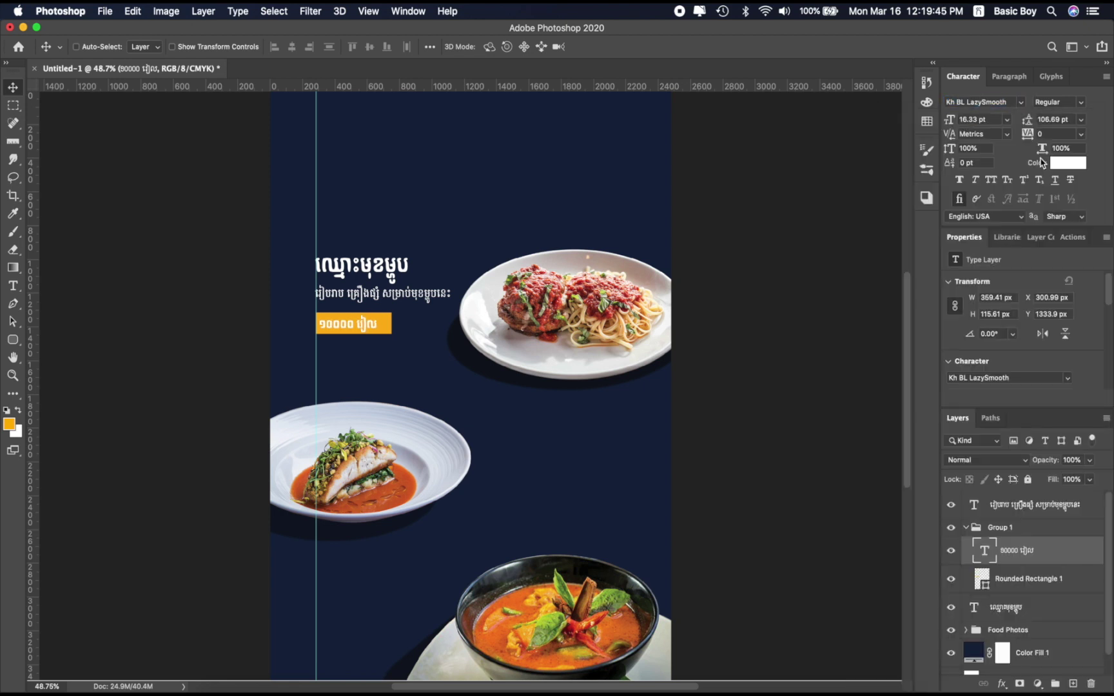
left_click(357, 329)
left_click_drag(359, 329, 359, 329)
left_click(966, 529)
- Group the dish name, description and price tag together and name the group Food 1
left_click(1011, 529)
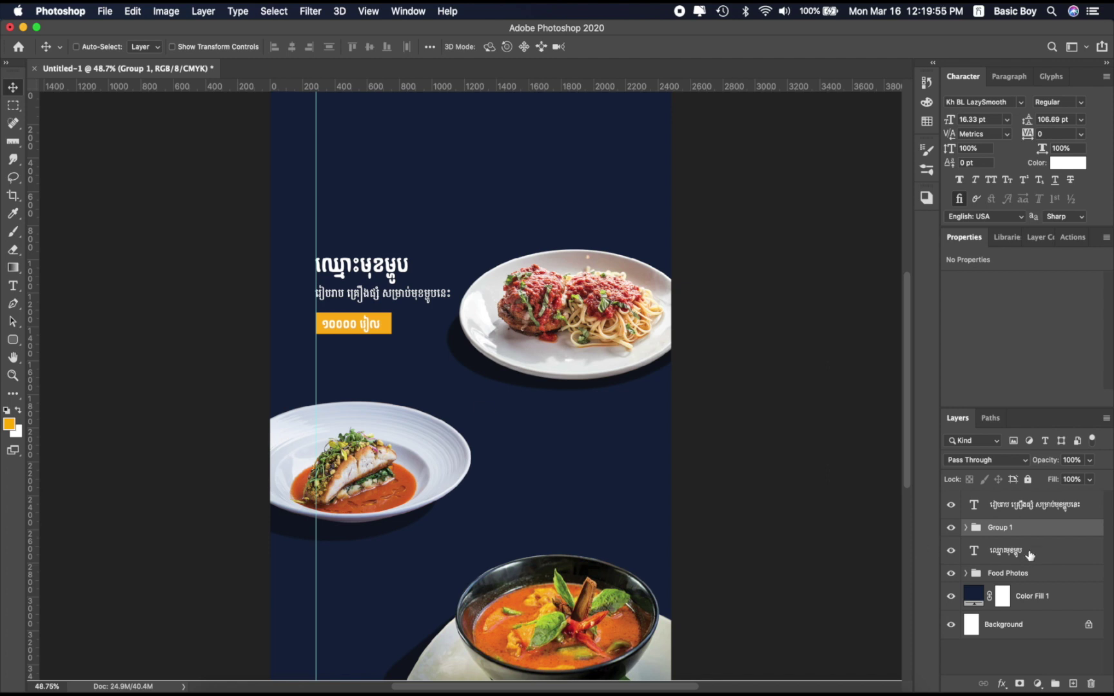
left_click(1020, 505, "super")
left_click(1009, 551, "super")
key("super+g")
double_click(1005, 500)
type("ធ")
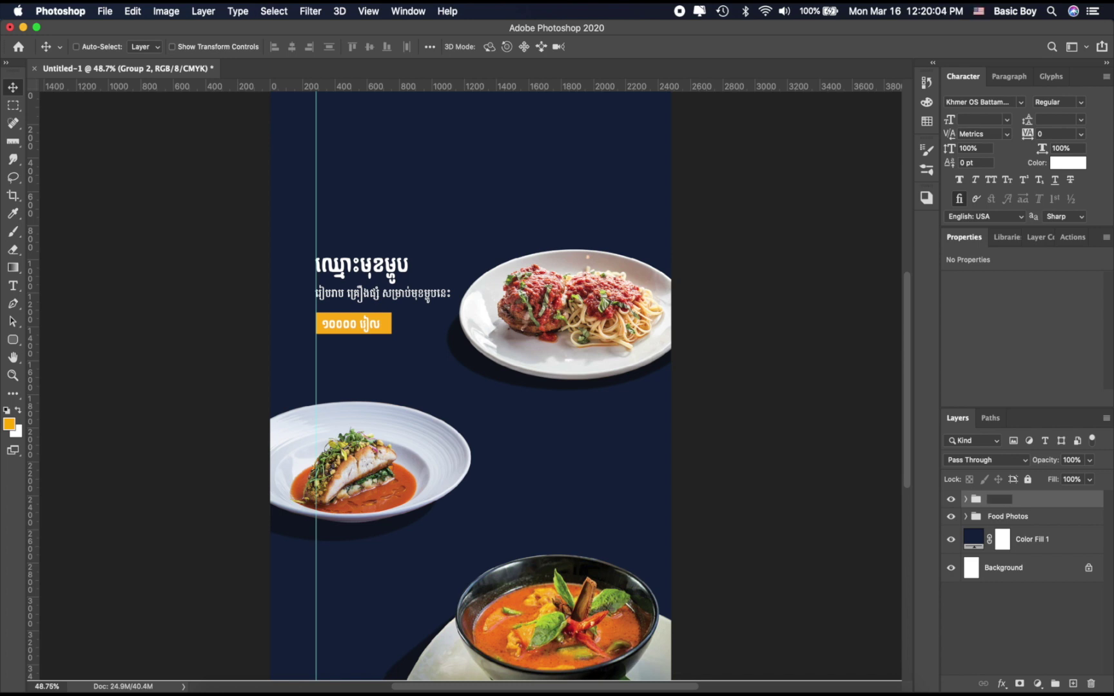
key("Return")
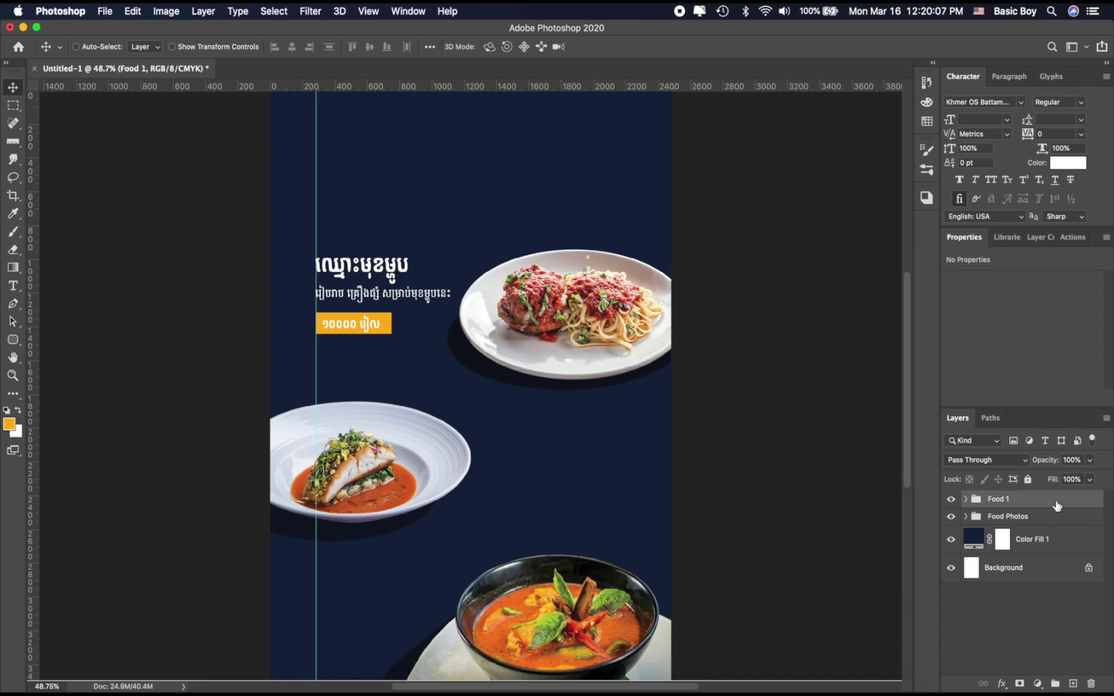
- Duplicate the Food 1 group, keeping the default name
right_click(1057, 505)
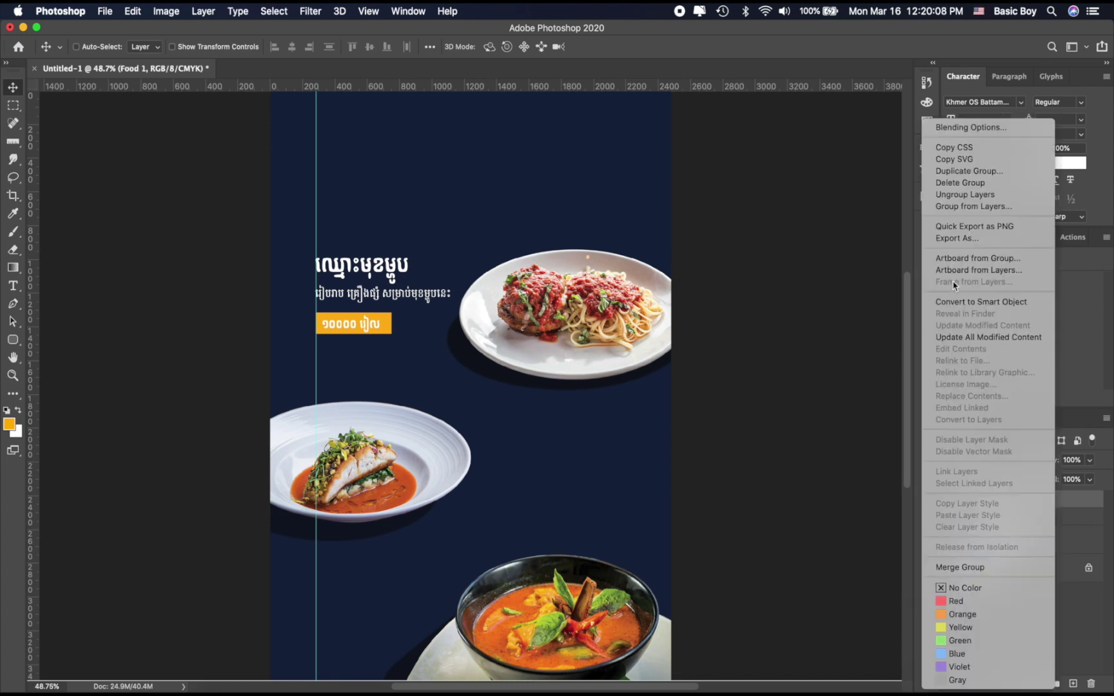
left_click(969, 171)
left_click(678, 294)
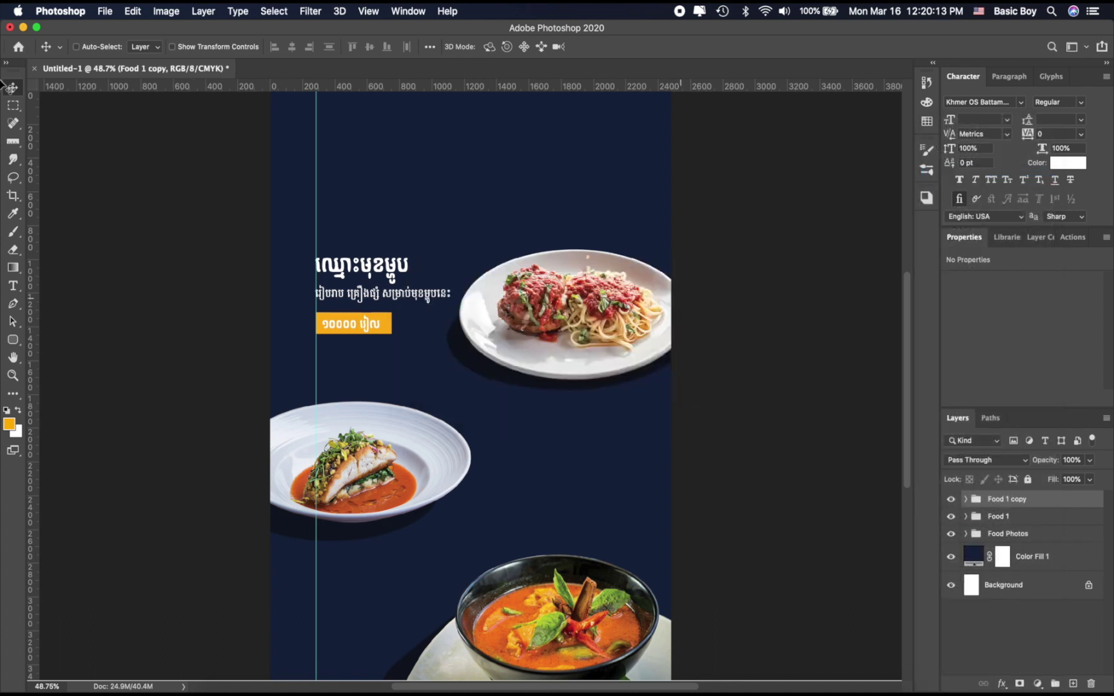
- Move the duplicated dish text group beside the middle fish plate and rename the group Food 2
left_click_drag(372, 274, 536, 423)
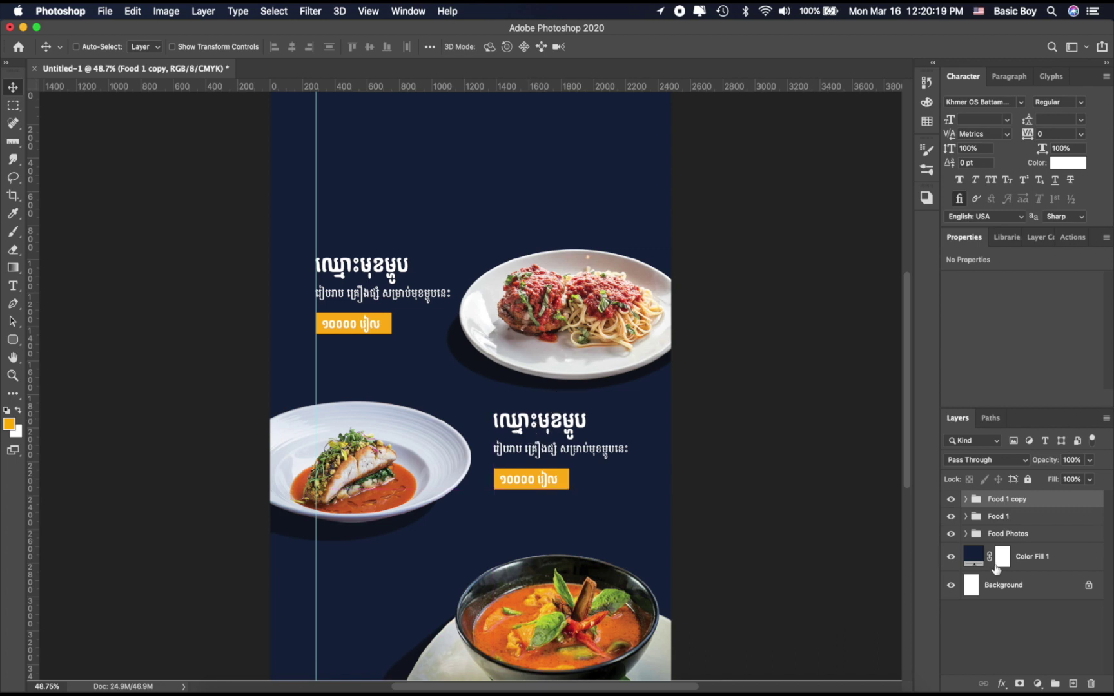
type("Fp")
key("Return")
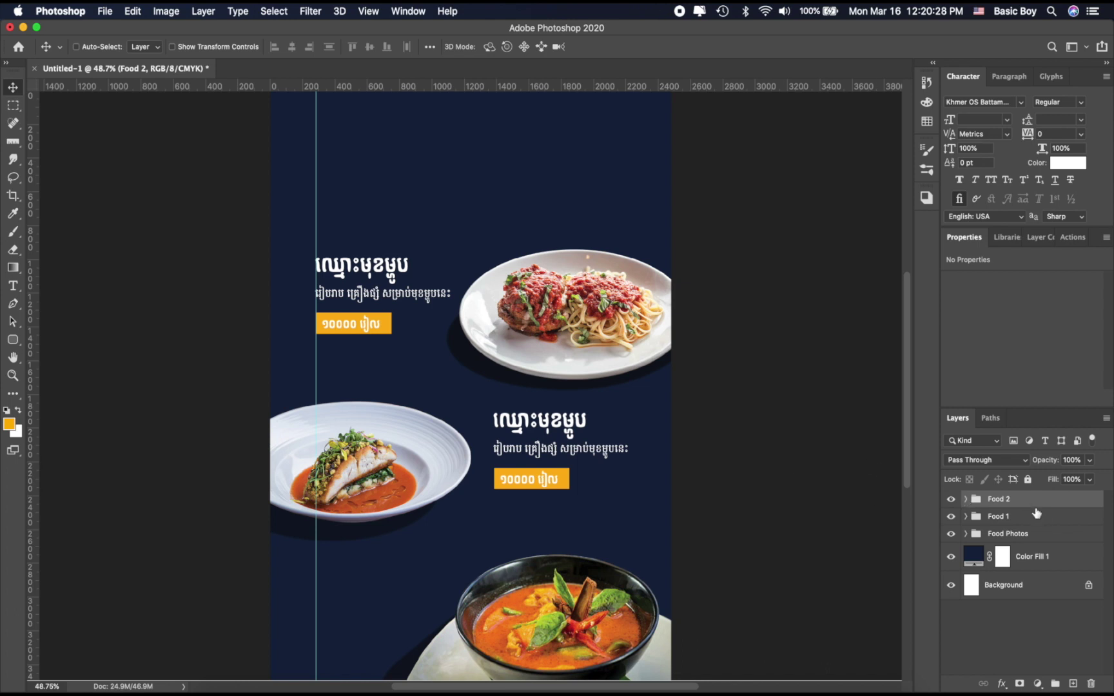
- Duplicate the Food 2 group and name the copy Food 3
key("super+j")
double_click(1017, 499)
type("Food")
key("Return")
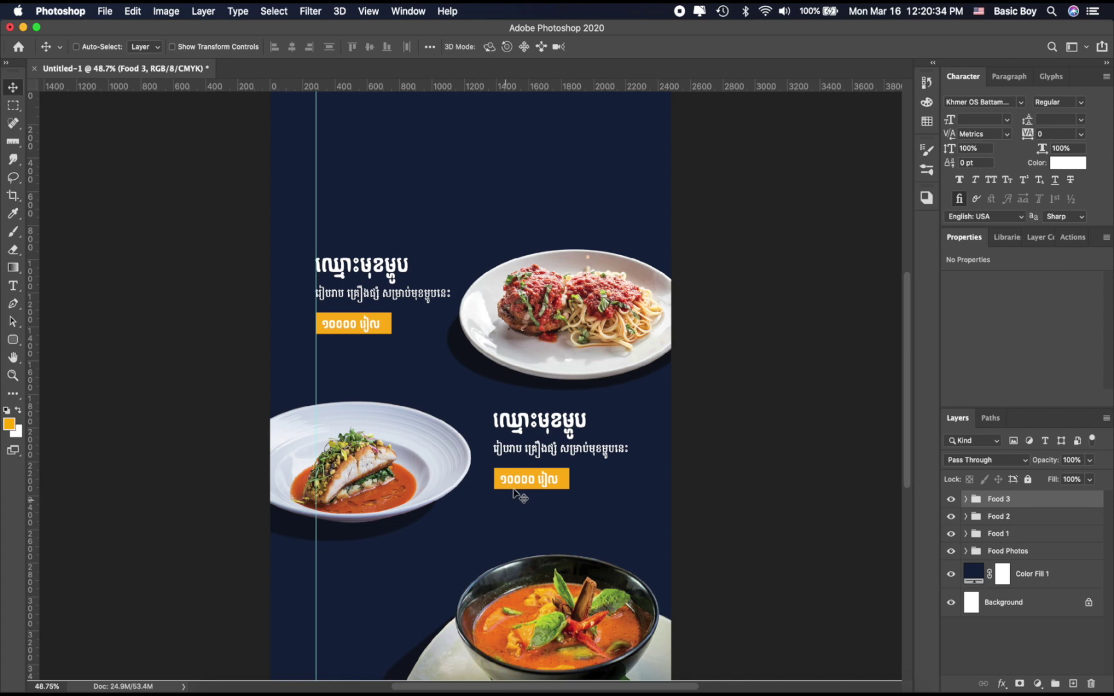
- Move the Food 3 group beside the soup bowl, aligning its left edge with the vertical guide
key("super+0")
left_click_drag(556, 447, 386, 588)
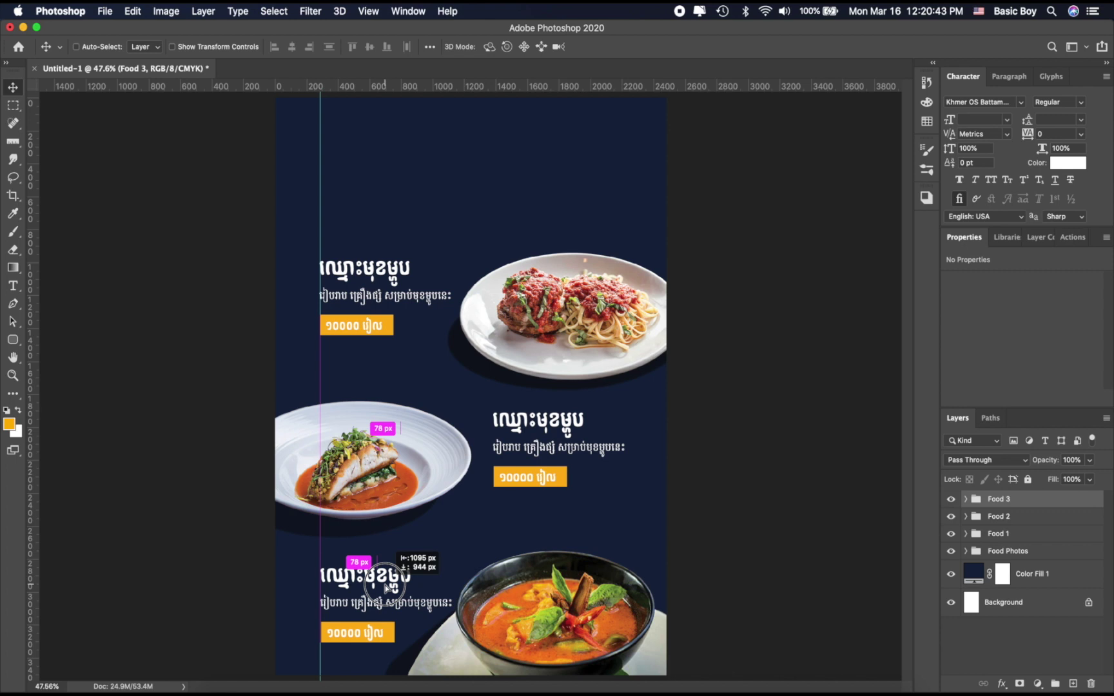
left_click_drag(386, 588, 386, 587)
scroll(439, 513, "down", 2)
scroll(438, 514, "up", 1)
key("super+semicolon")
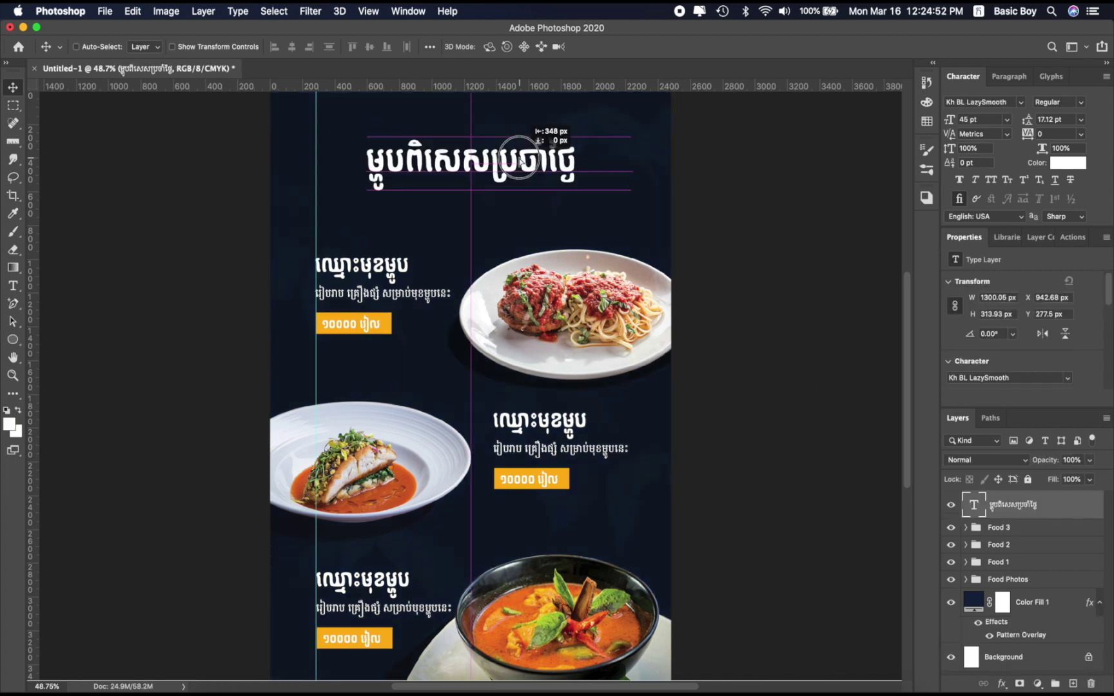
- Move the Khmer menu title up and left into the space above the dishes, and remove the vertical guide
left_click_drag(547, 155, 521, 150)
left_click_drag(317, 160, 4, 162)
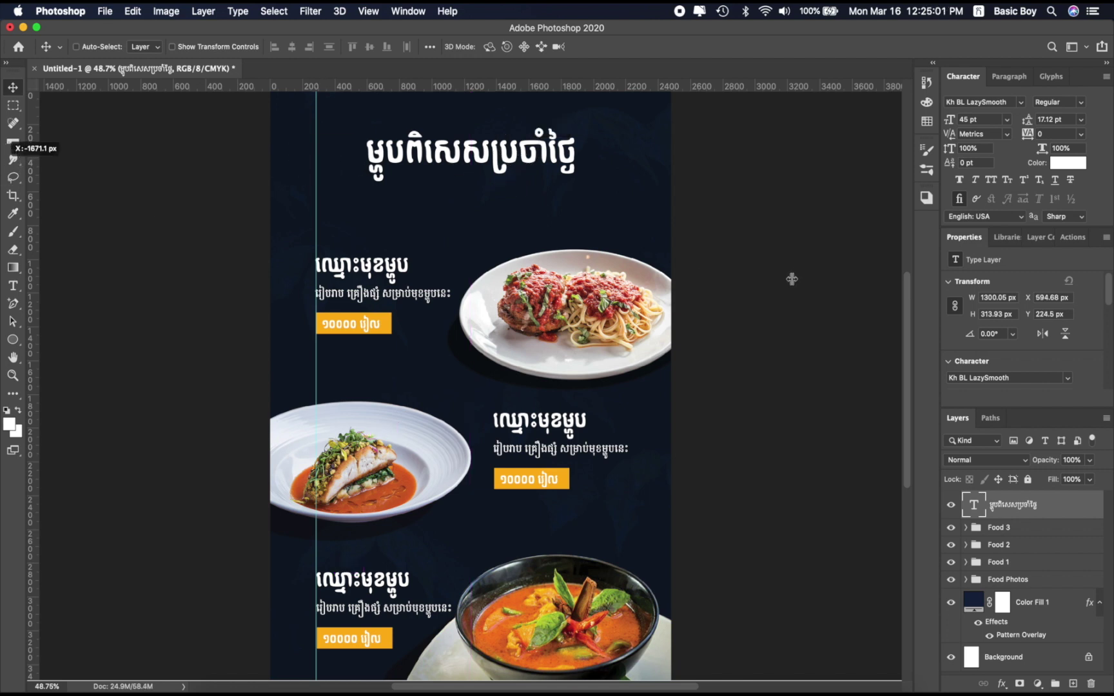
scroll(794, 282, "down", 2)
key("super+0")
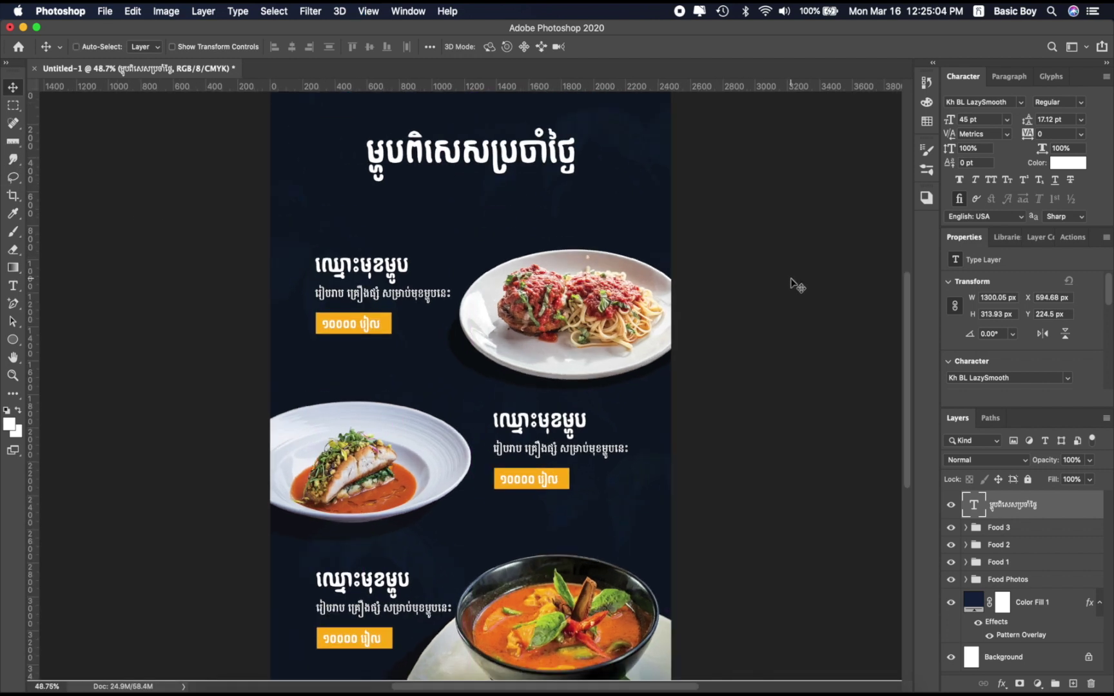
scroll(794, 284, "down", 1)
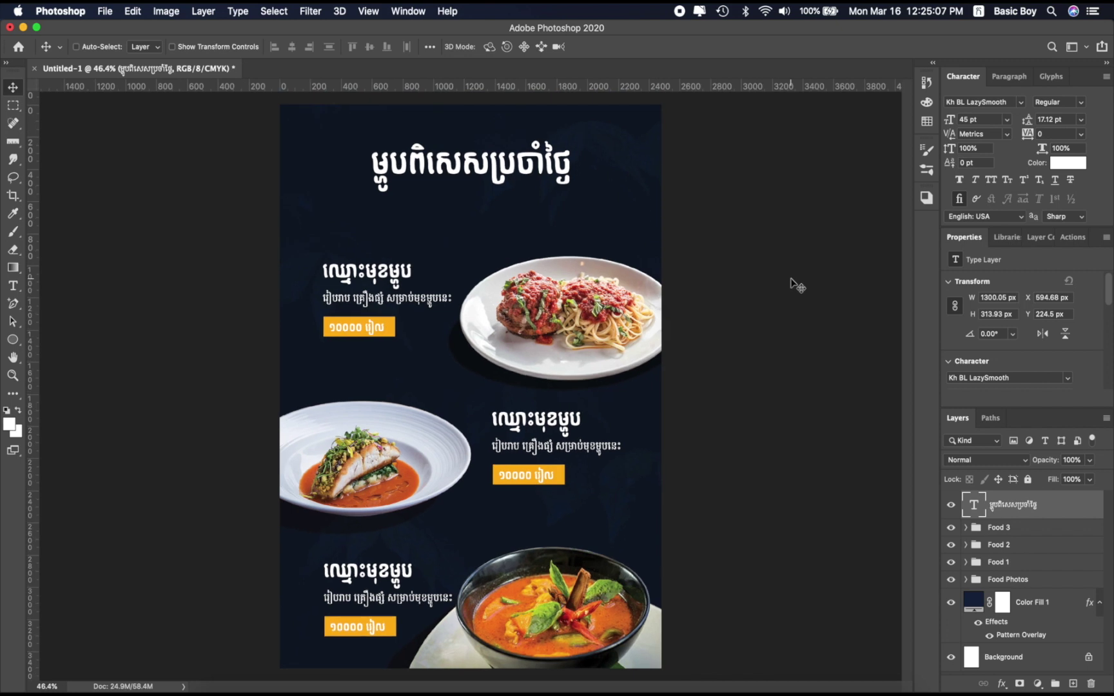
- Reduce the menu title's font size to 37 pt and centre it horizontally on the canvas
left_click_drag(952, 123, 943, 123)
key("super+a")
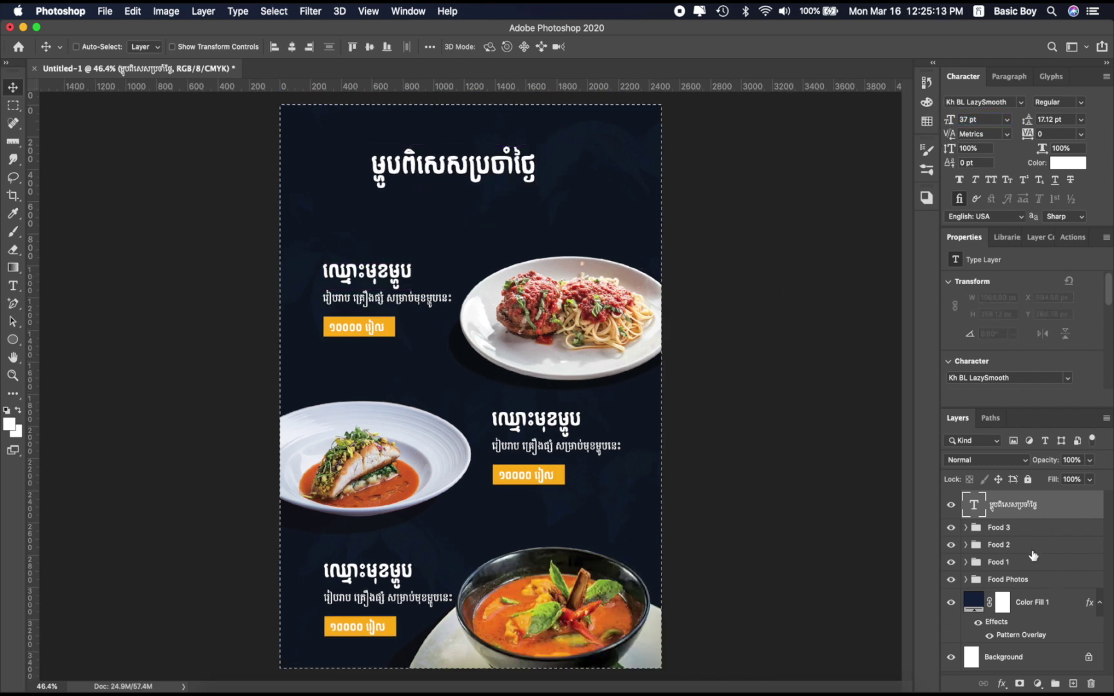
left_click(292, 47)
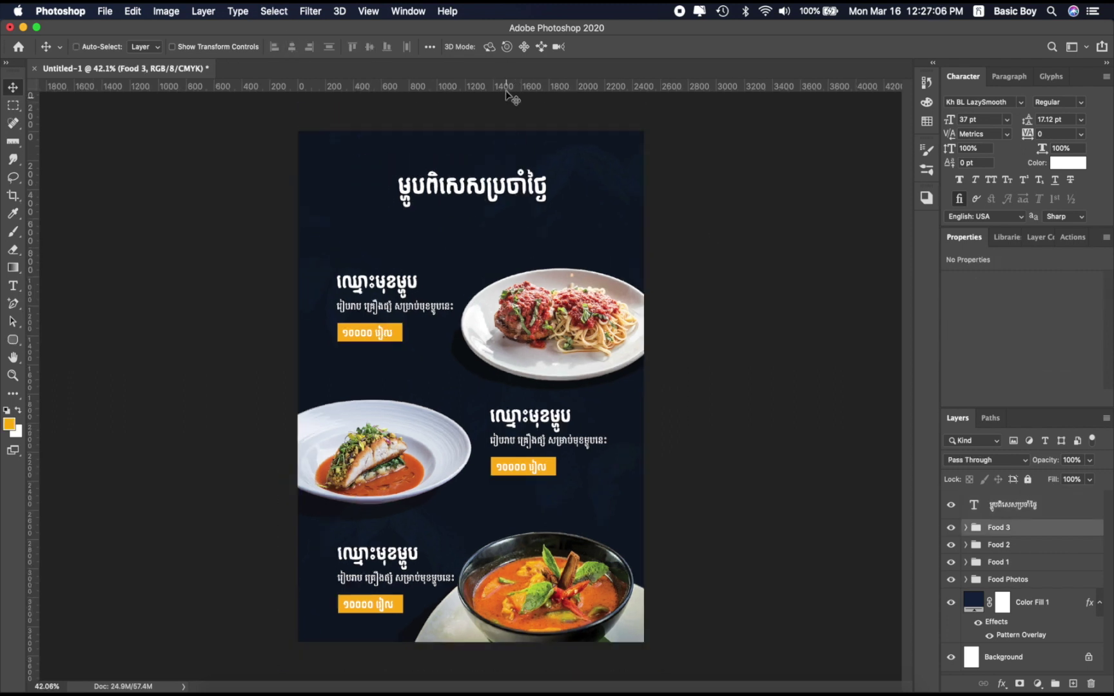
- Place a horizontal guide below the menu title and draw a straight Pen tool line about 1001 px long along it
left_click_drag(506, 87, 498, 216)
scroll(455, 216, "up", 3)
left_click(12, 304)
left_click(64, 303)
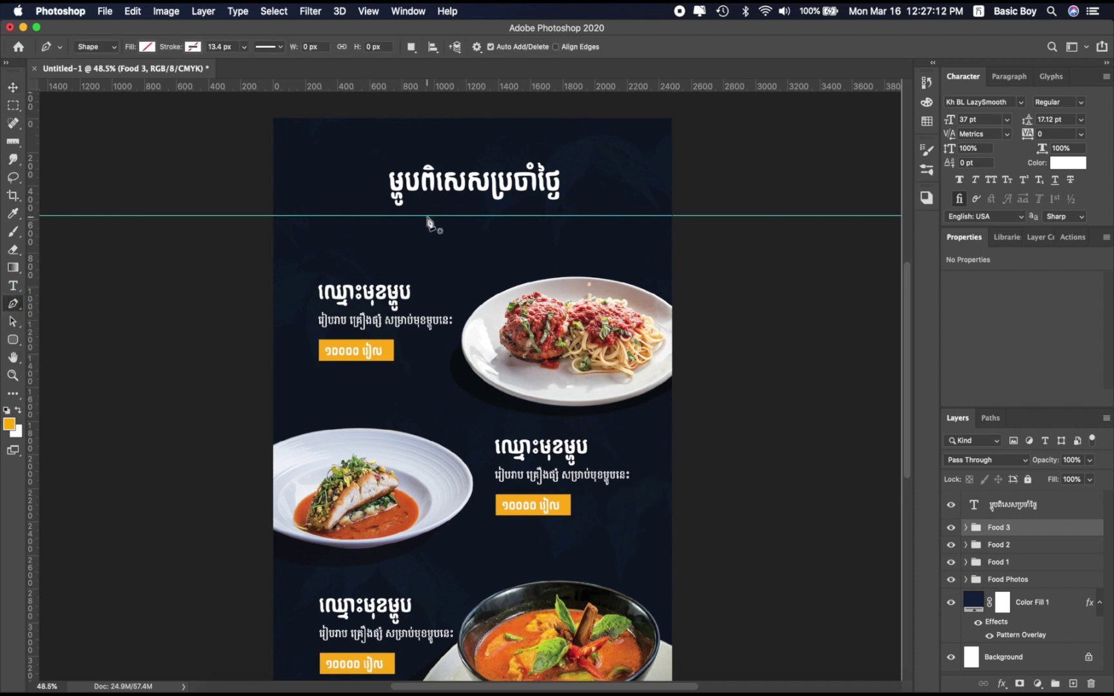
left_click(425, 215)
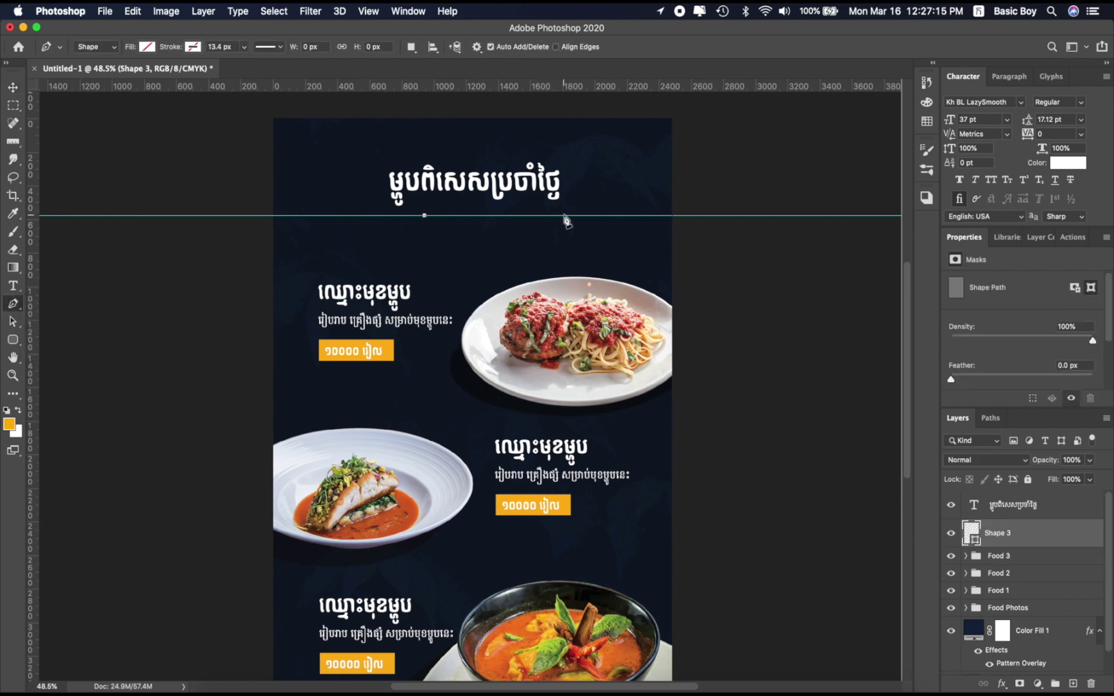
left_click(586, 216)
- Give the line below the title a white stroke and set its stroke style to dotted
left_click(191, 47)
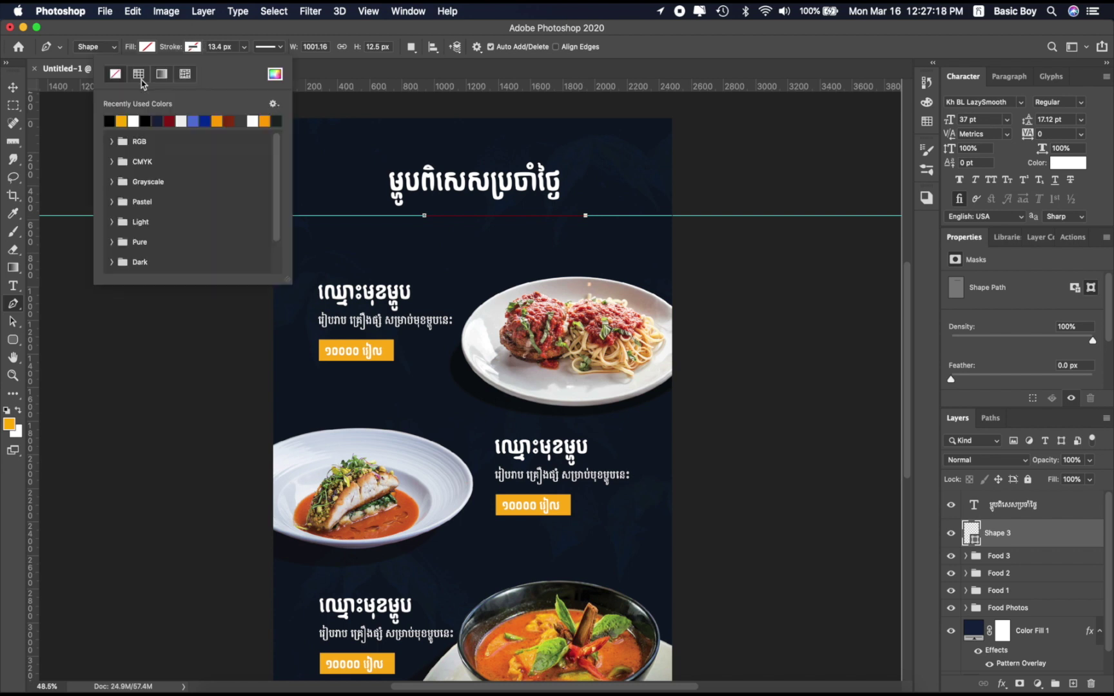
left_click(133, 120)
left_click(268, 49)
left_click(269, 48)
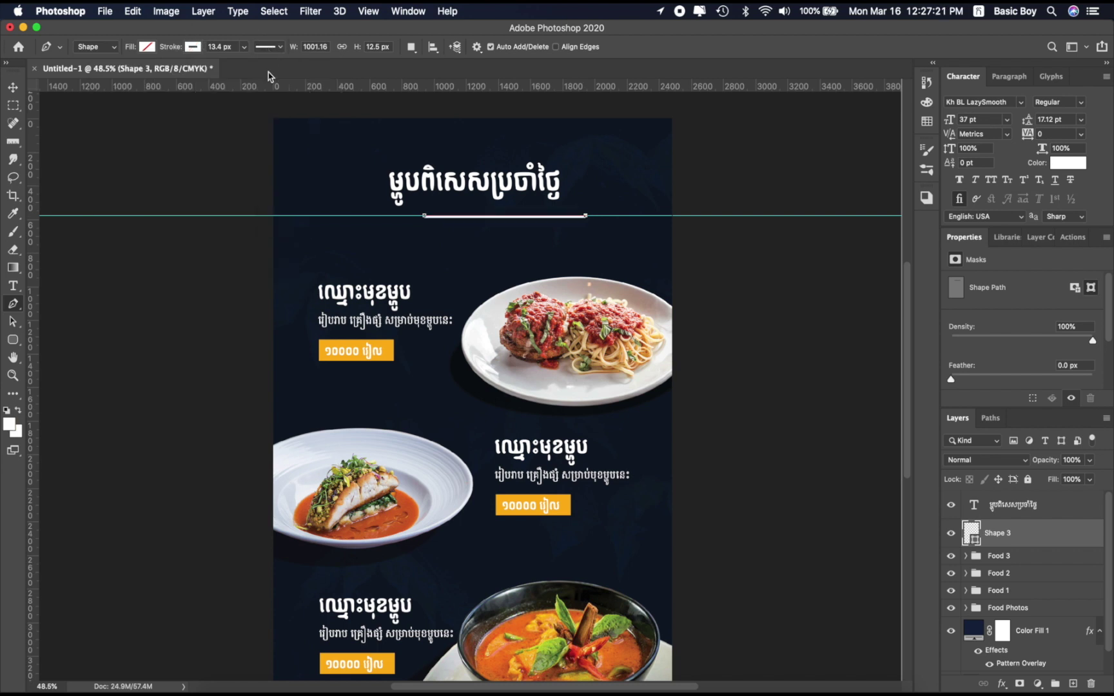
left_click(274, 50)
left_click(269, 133)
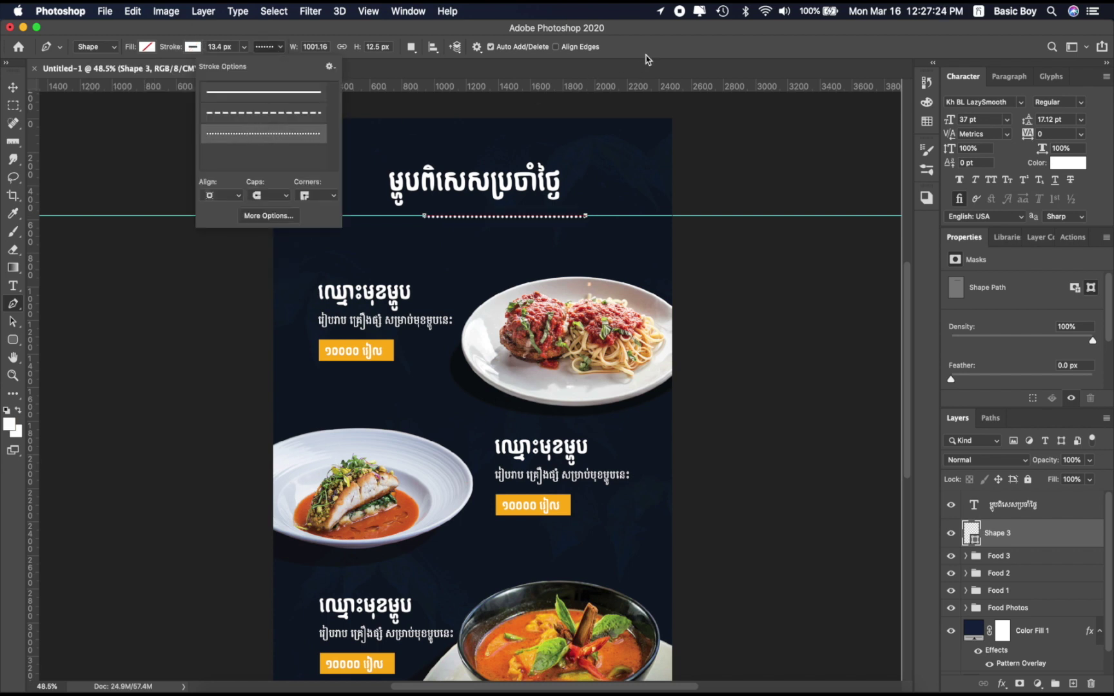
left_click(274, 48)
- Remove the horizontal guide and move the dotted line up and slightly left, close beneath the menu title
key("v")
left_click_drag(736, 216, 739, 44)
key("super+0")
mouse_move(553, 190)
left_mouse_down()
mouse_move(544, 180)
mouse_move(532, 197)
mouse_move(529, 162)
mouse_move(510, 181)
mouse_move(540, 182)
left_mouse_up()
scroll(530, 161, "up", 4)
scroll(540, 181, "down", 3)
key("super+0")
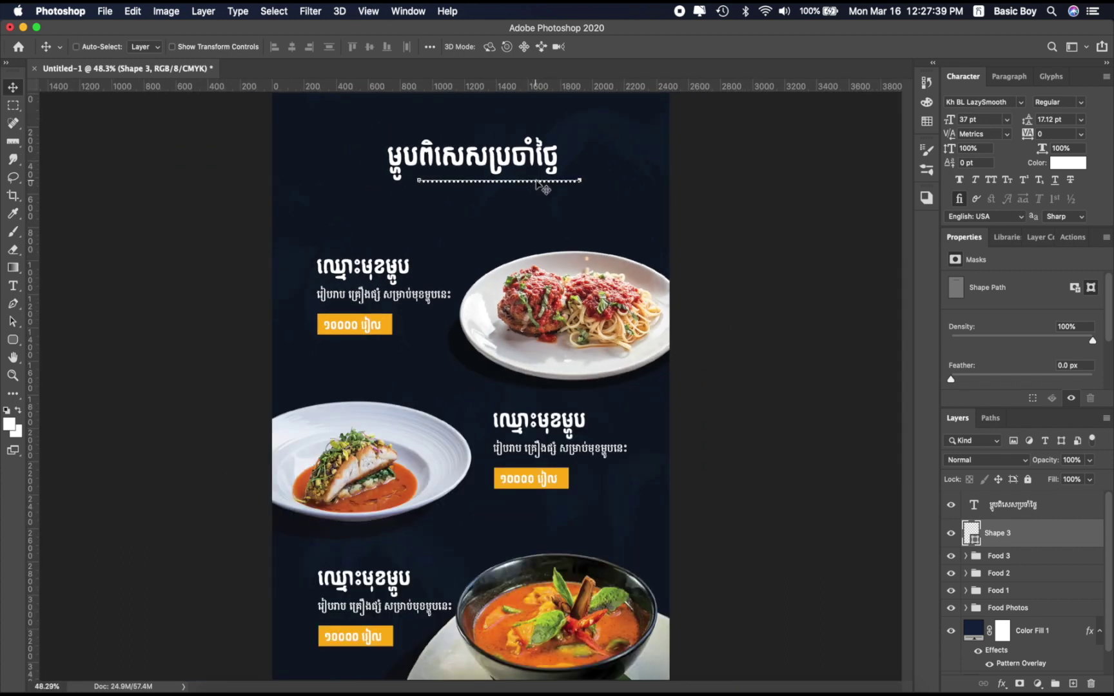
- Duplicate the dotted line and place the copy above the menu title, offset to the left of the lower line
left_click_drag(539, 185, 481, 128)
key("super+minus")
key("super+plus")
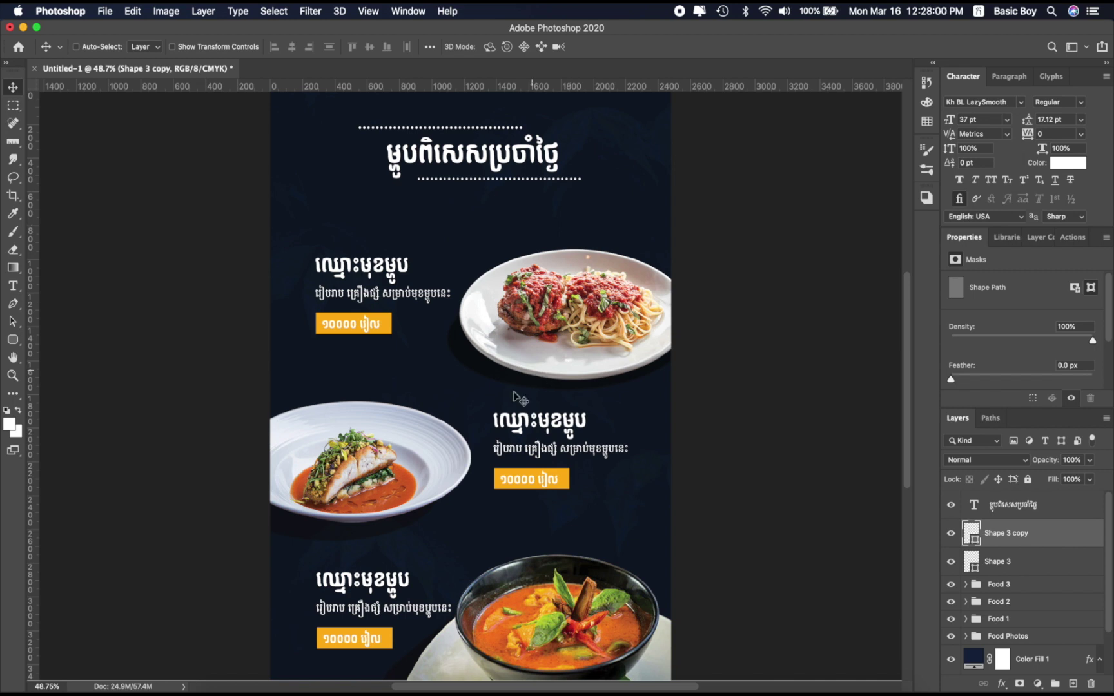
scroll(483, 423, "down", 3)
key("super+plus")
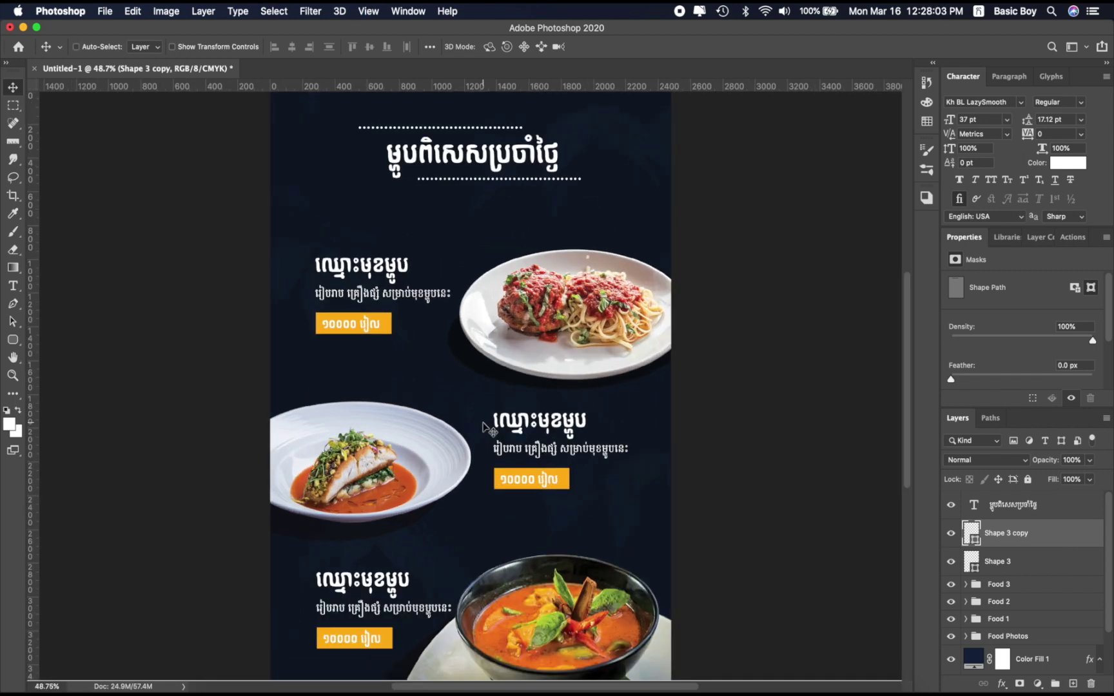